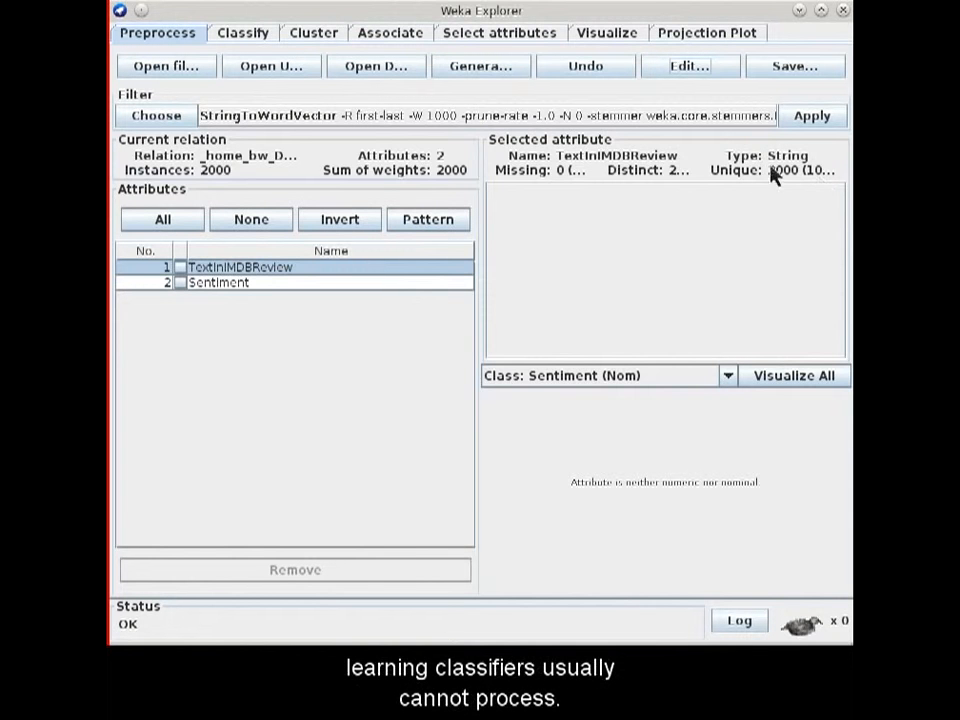
Step: Open the settings of the StringToWordVector filter
click(655, 119)
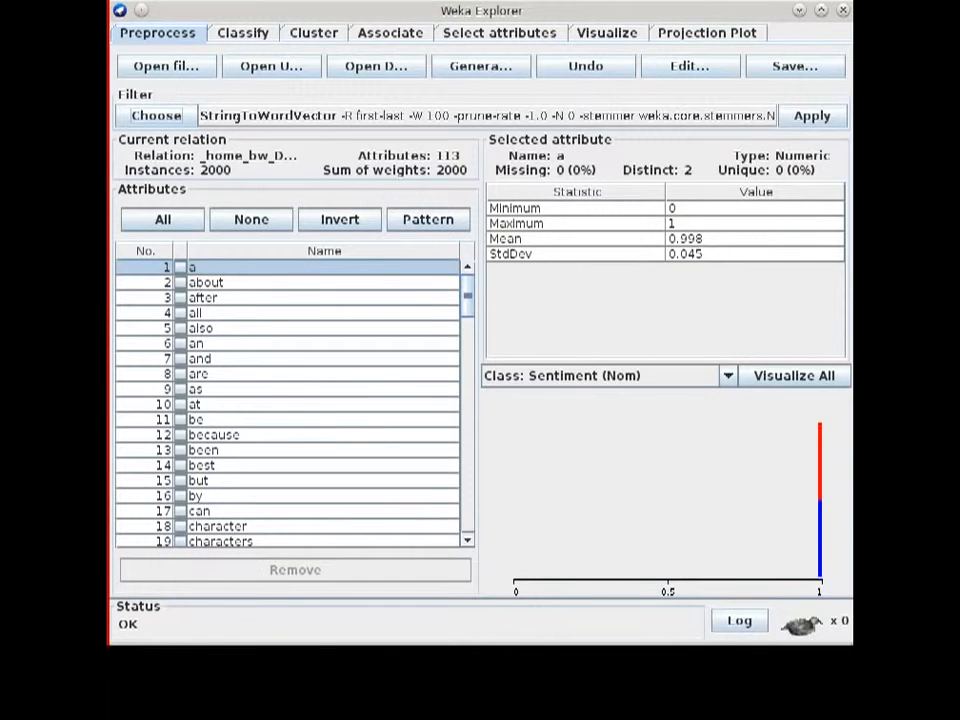
Step: Choose the supervised attribute filter AttributeSelection and open its settings
click(158, 117)
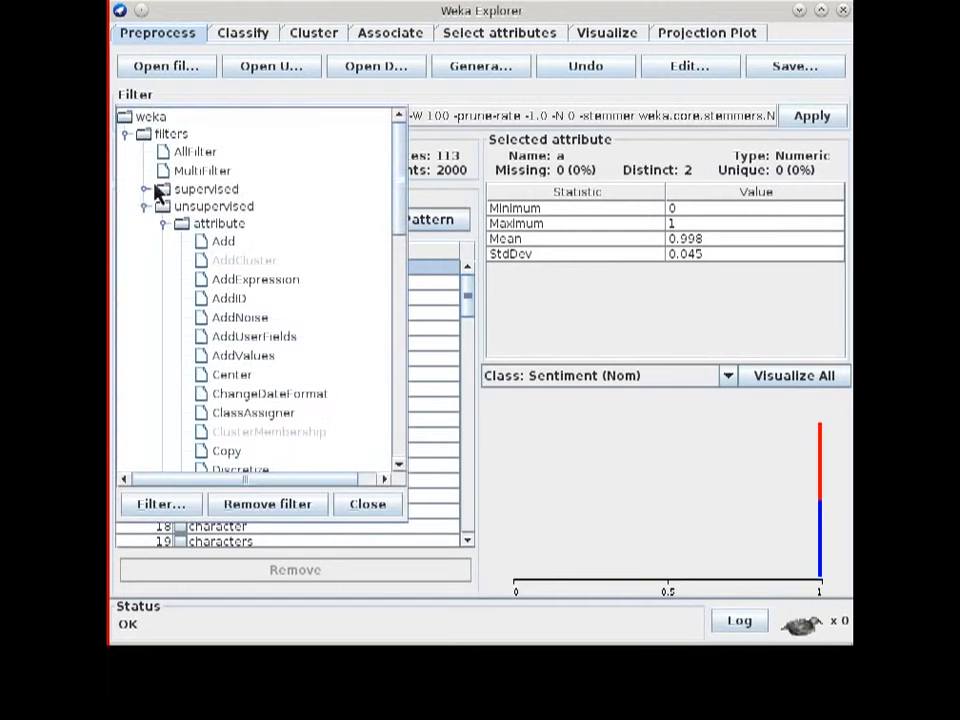
click(150, 189)
click(164, 207)
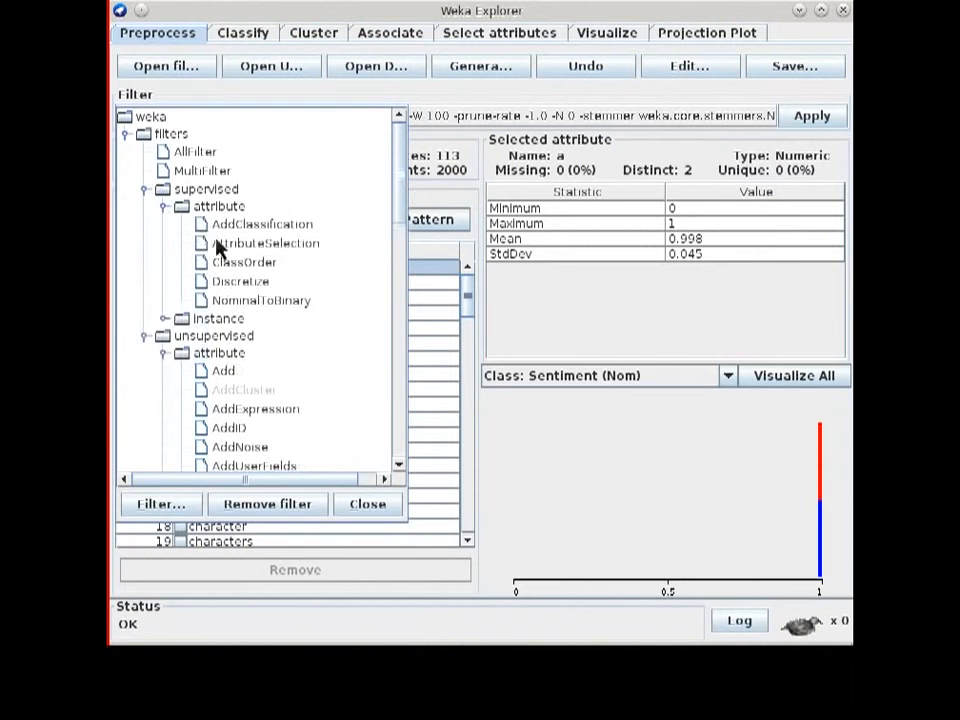
click(217, 243)
click(325, 122)
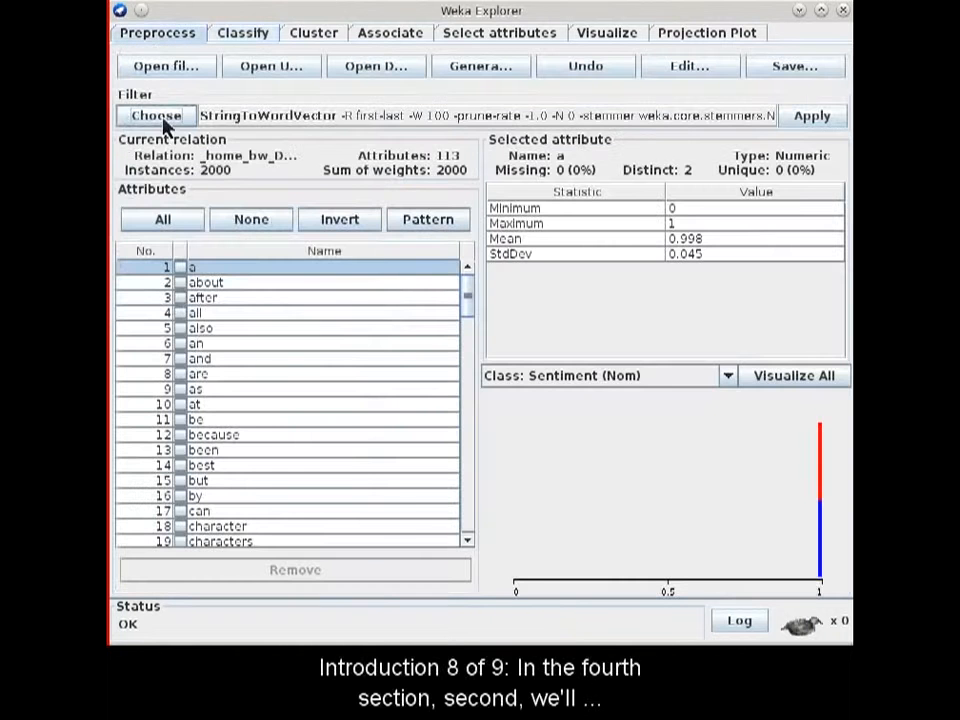
Step: Look through the supervised instance filters and close the filter list without choosing one
click(160, 118)
click(145, 206)
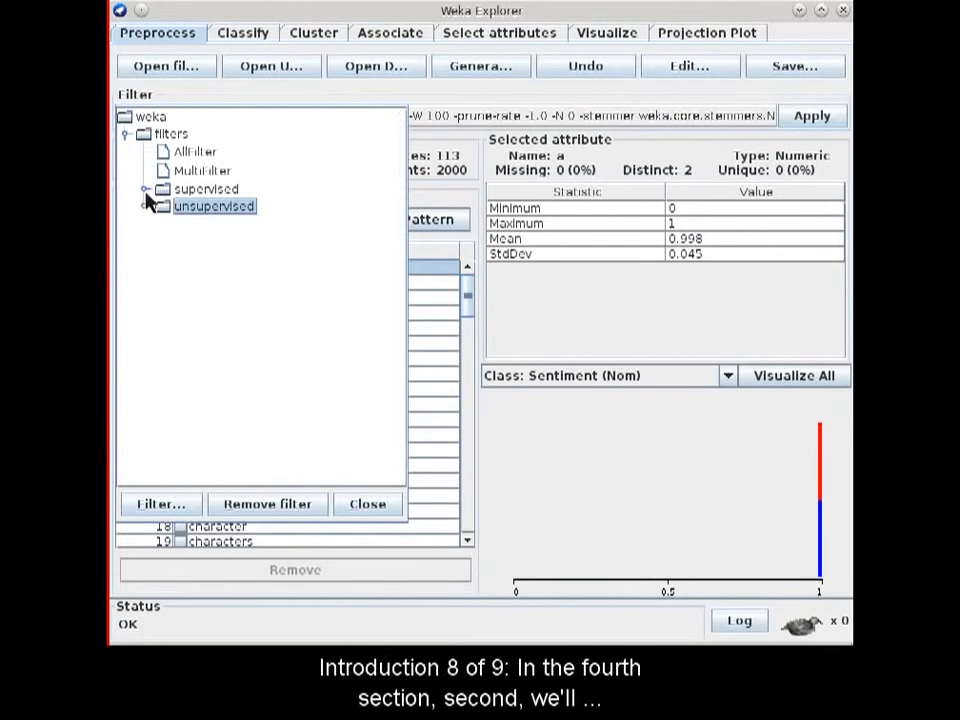
click(145, 189)
click(164, 223)
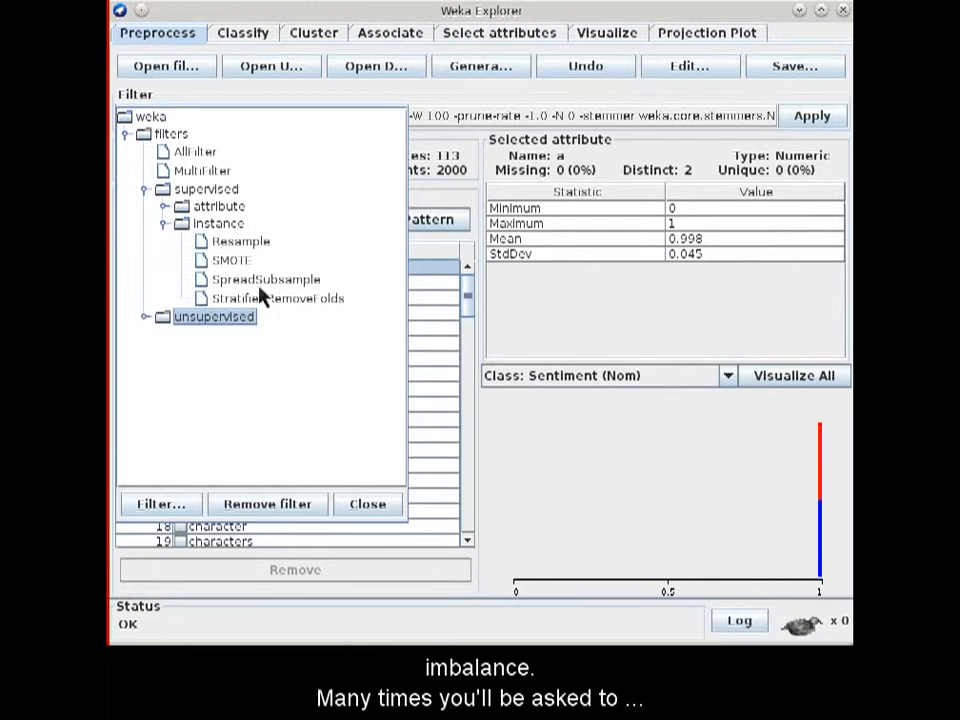
click(226, 225)
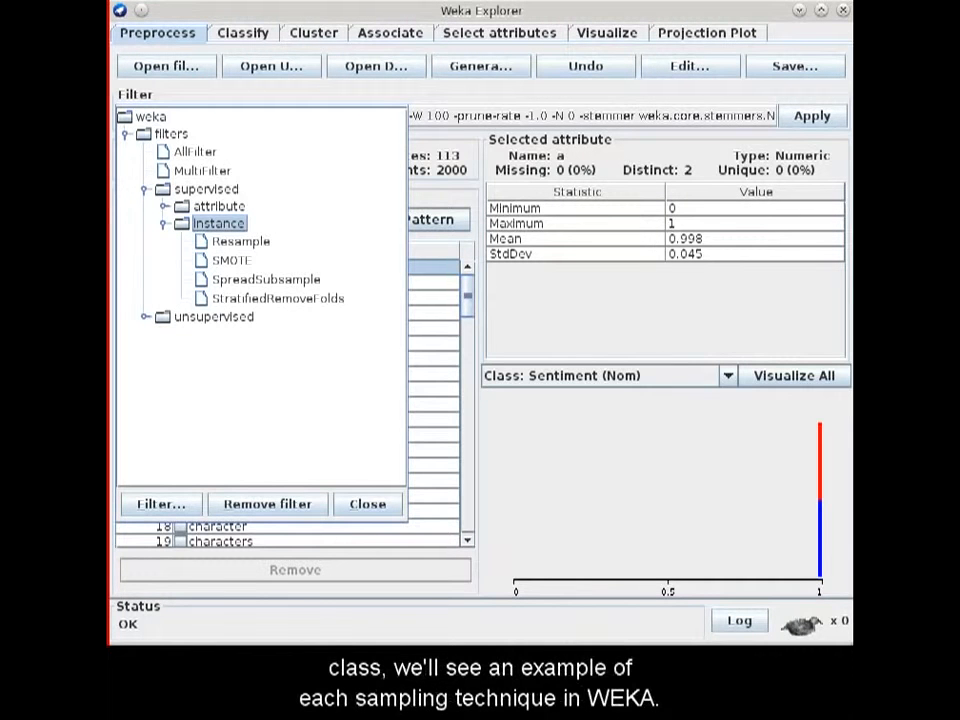
key(Escape)
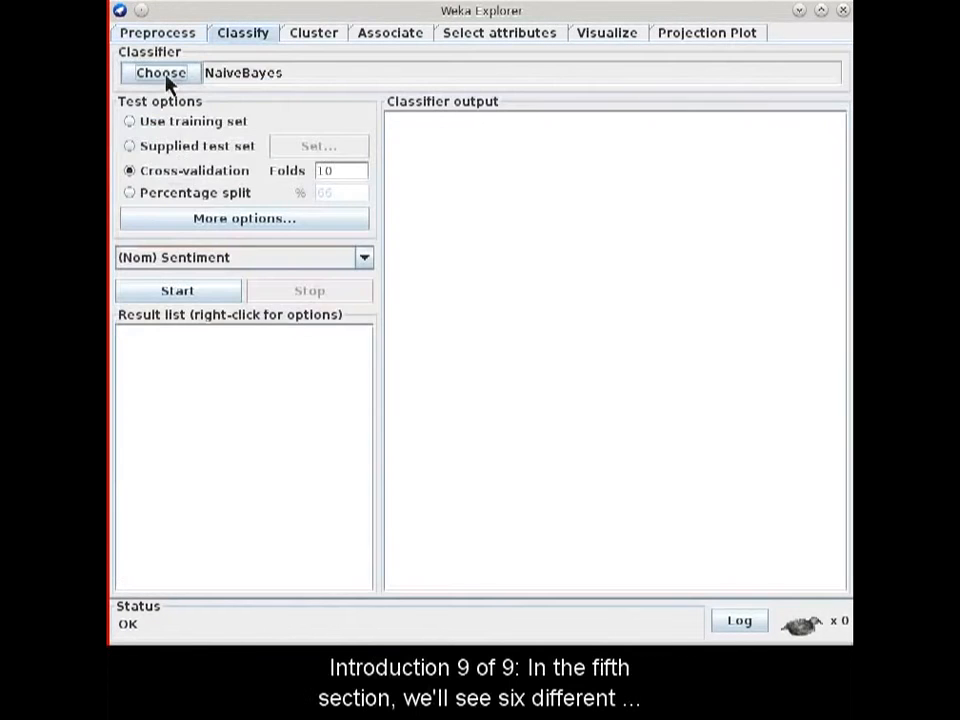
Step: Browse the available classifiers in the bayes, lazy, trees and functions groups
click(165, 76)
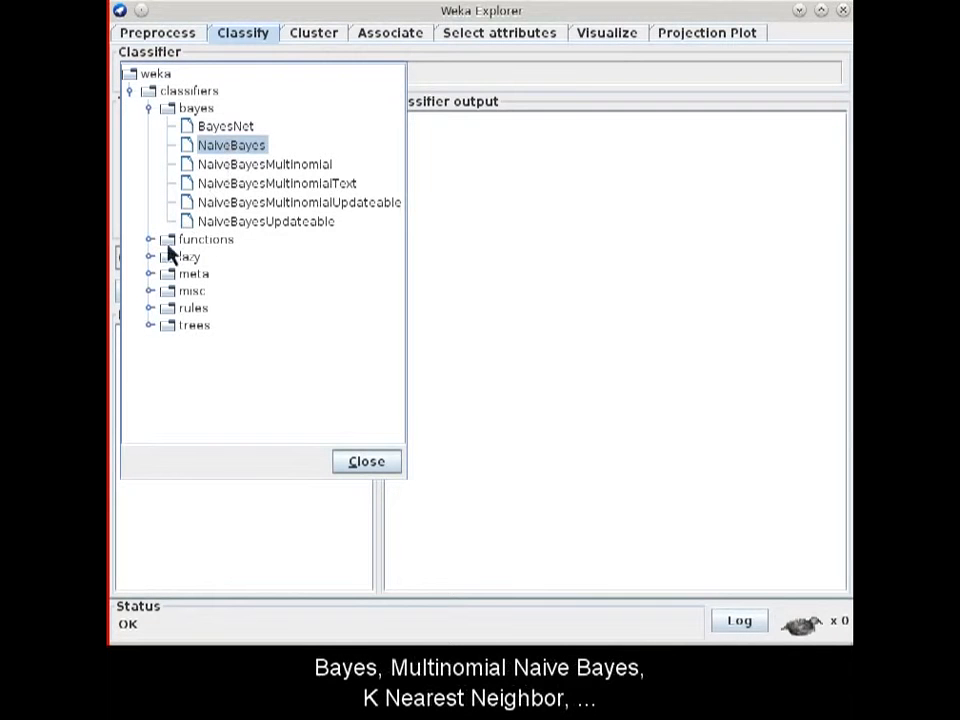
click(150, 257)
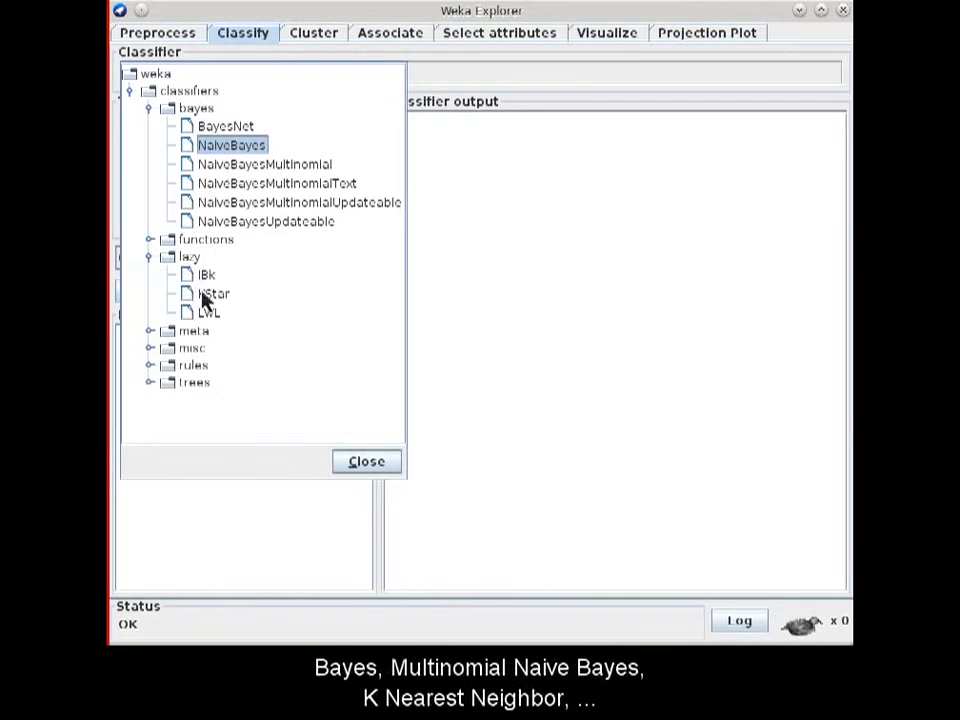
click(151, 383)
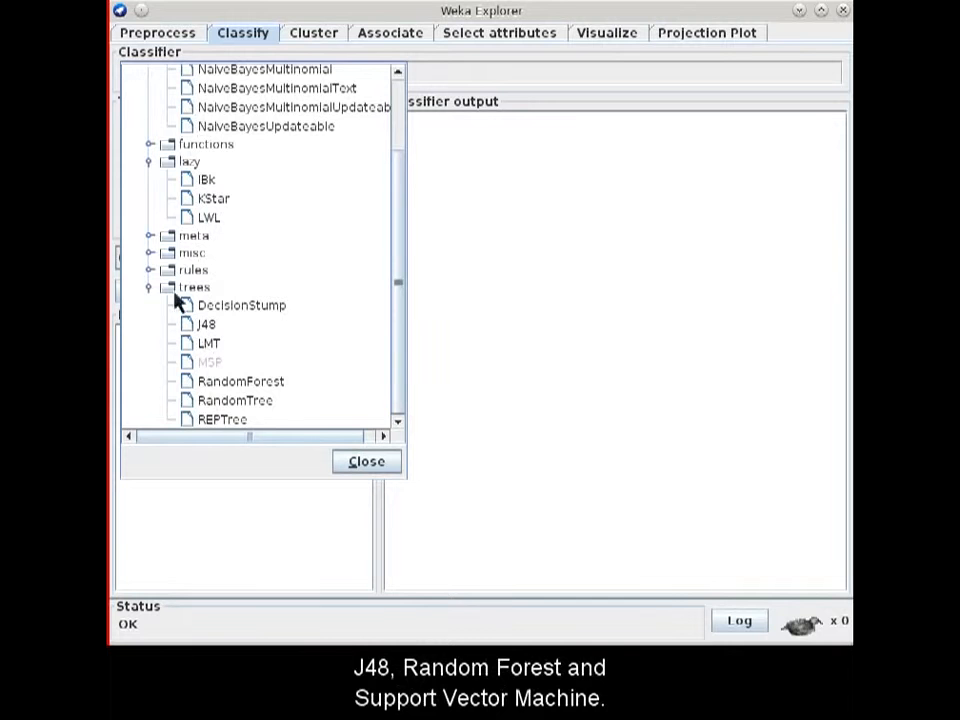
click(149, 145)
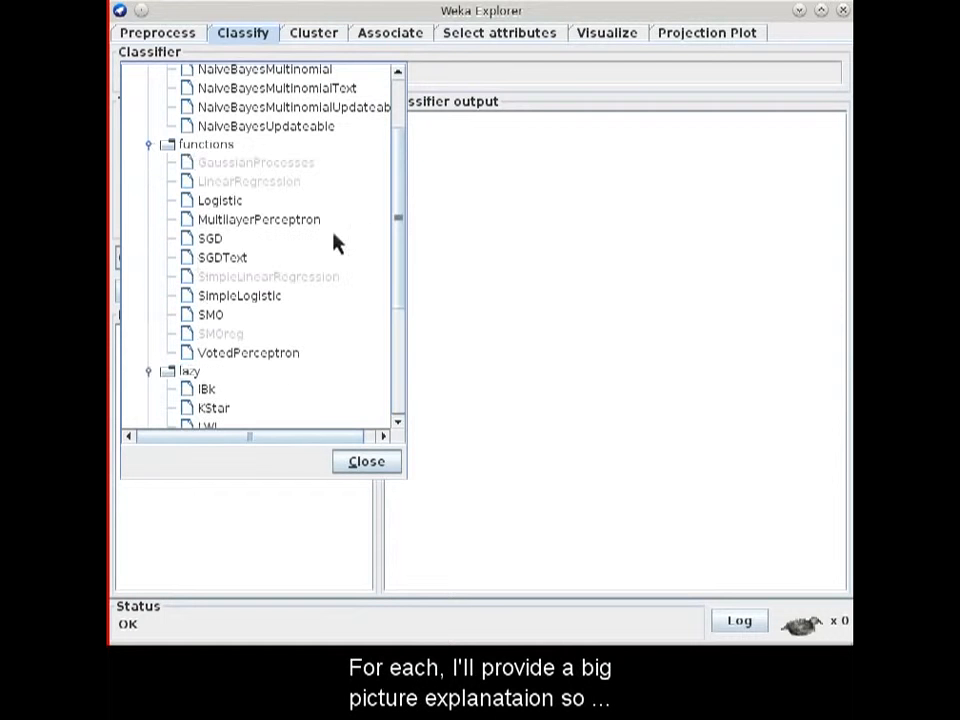
drag(398, 230, 386, 135)
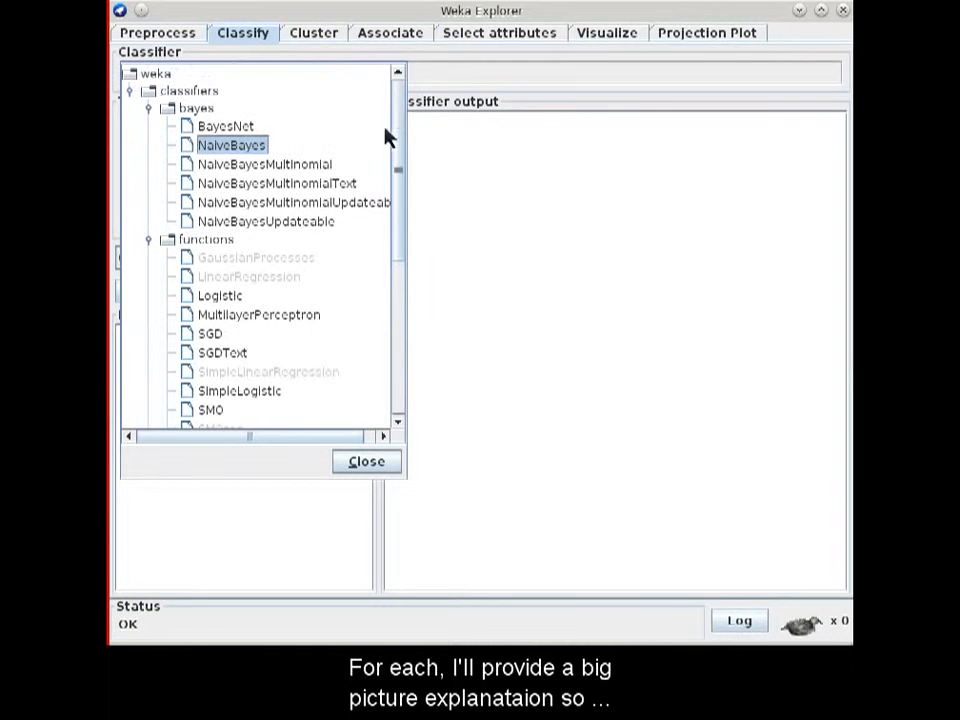
click(132, 92)
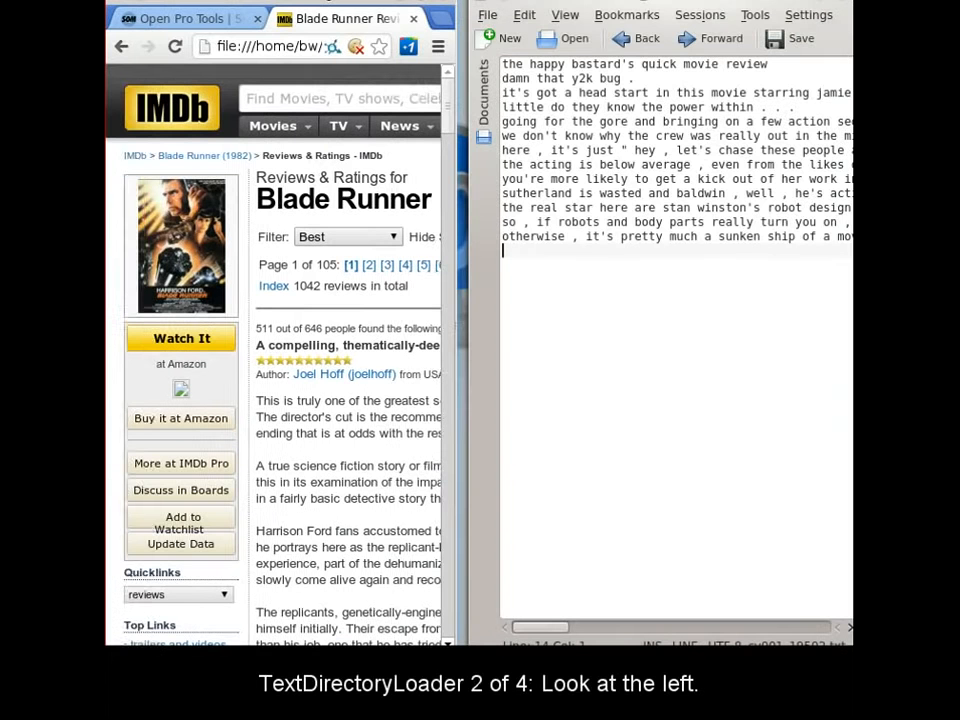
Step: Examine the text of the first Blade Runner user review on the IMDb page
key(Right)
key(Right)
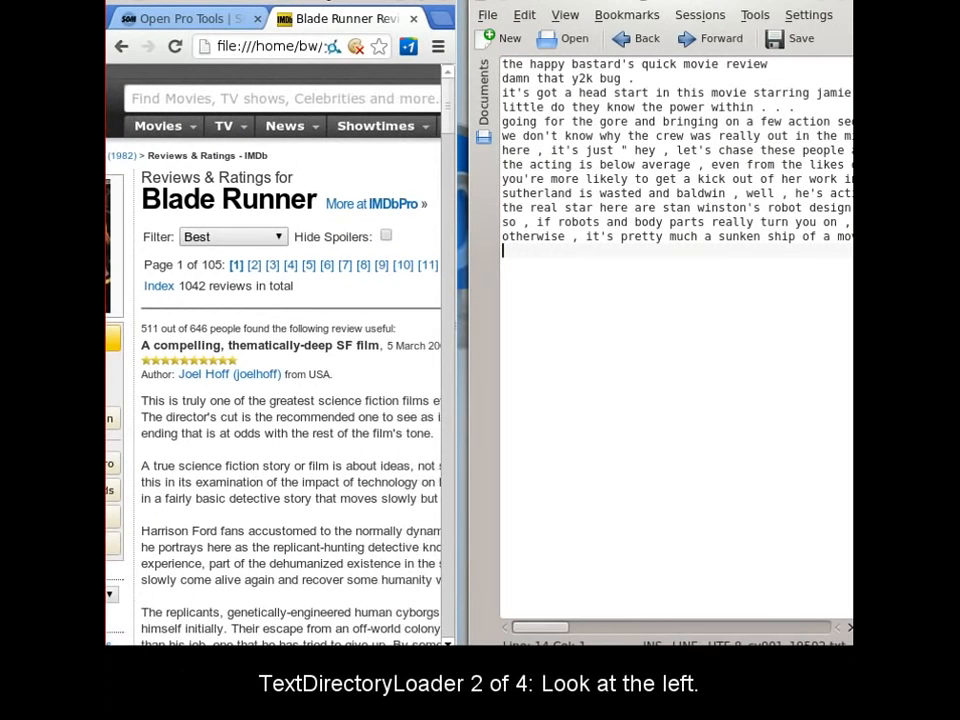
key(Down)
key(Down)
key(Down)
key(Down)
key(Down)
key(Down)
key(Down)
key(Down)
key(Down)
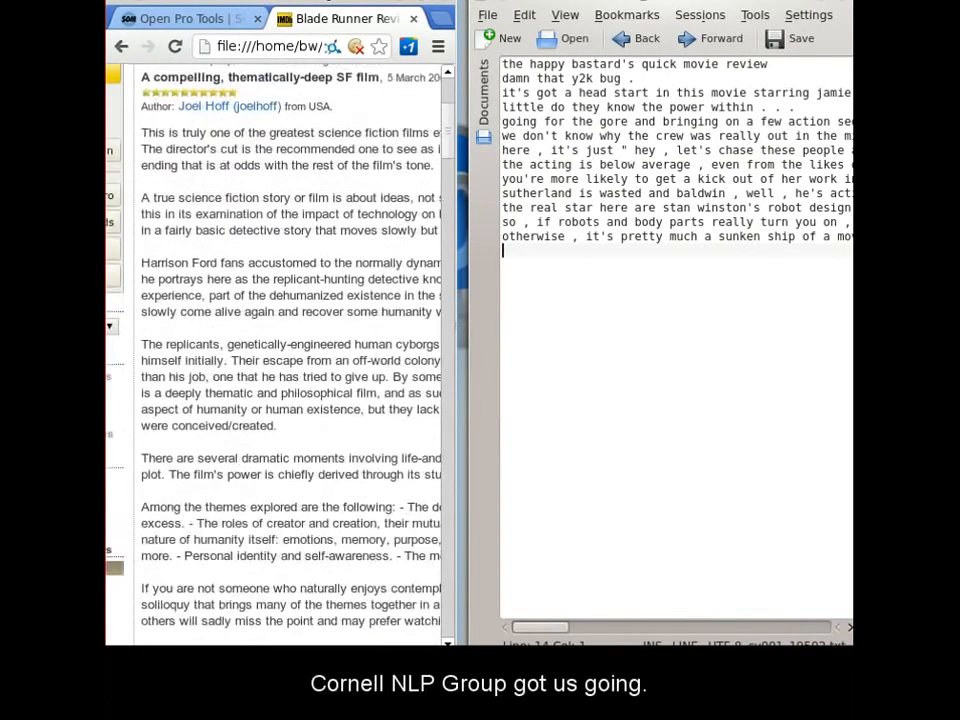
key(Up)
key(Up)
key(Up)
key(Up)
key(Up)
key(Up)
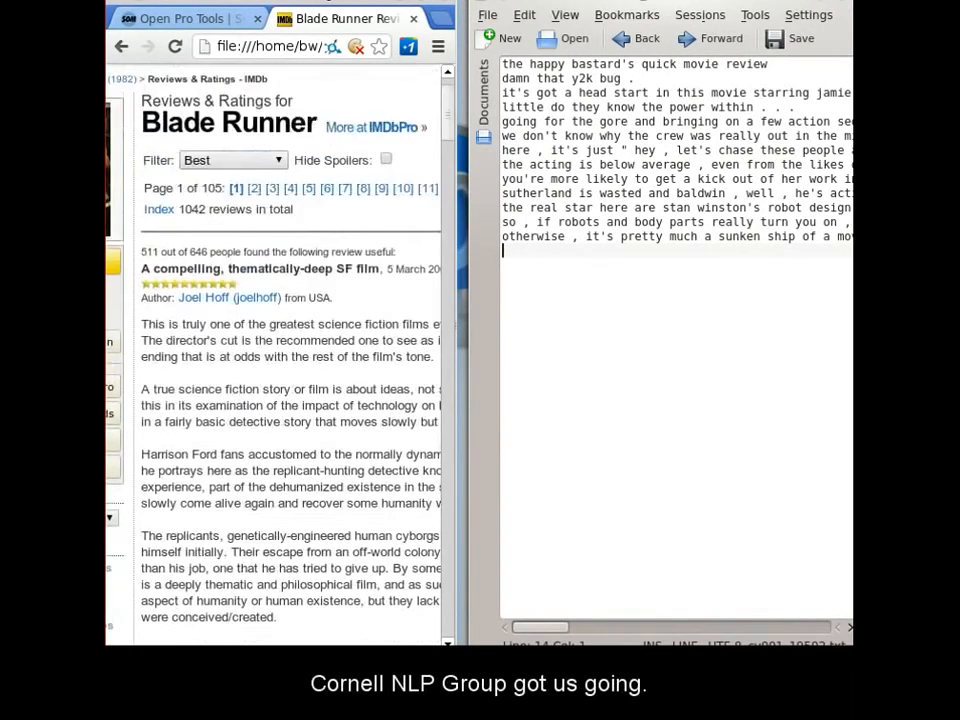
drag(471, 479, 105, 474)
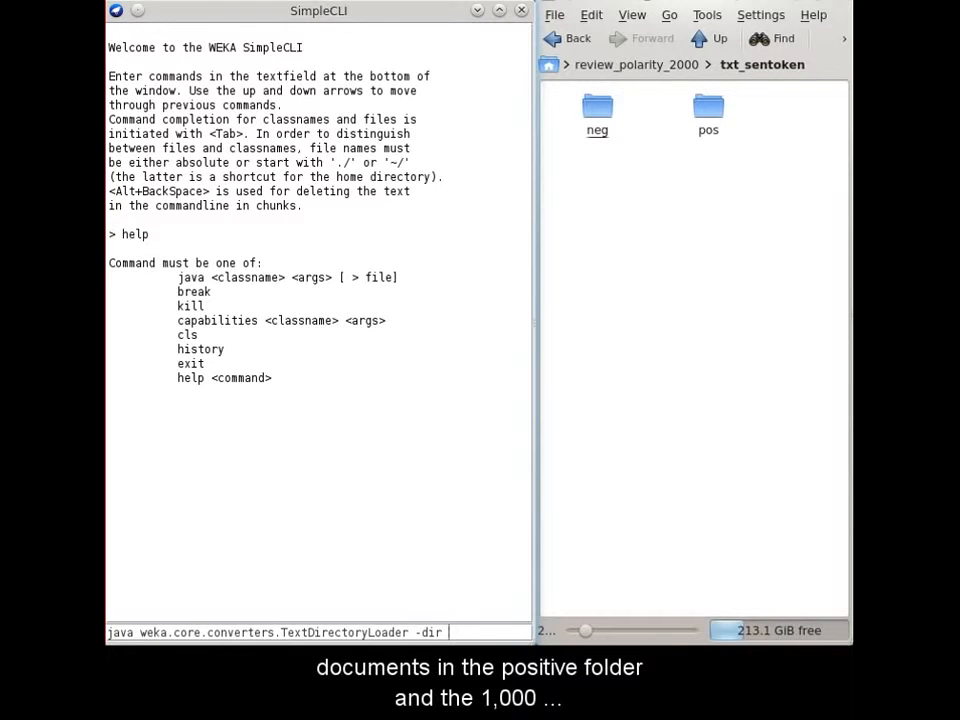
Step: Complete the TextDirectoryLoader command with the directory /home/bw/Downloads/may-2013-weka-tutorial/sentiment_pol_v2/review_polarity_2000/txt_sentoken and an output redirect (>)
text(/ho)
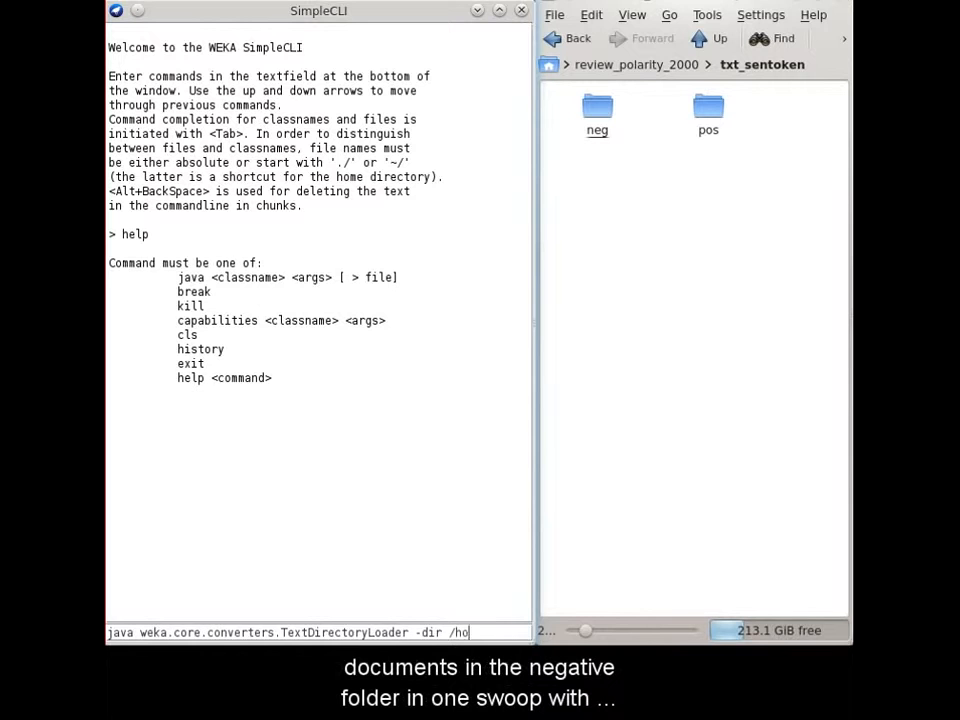
text(me/bw/Downloads/)
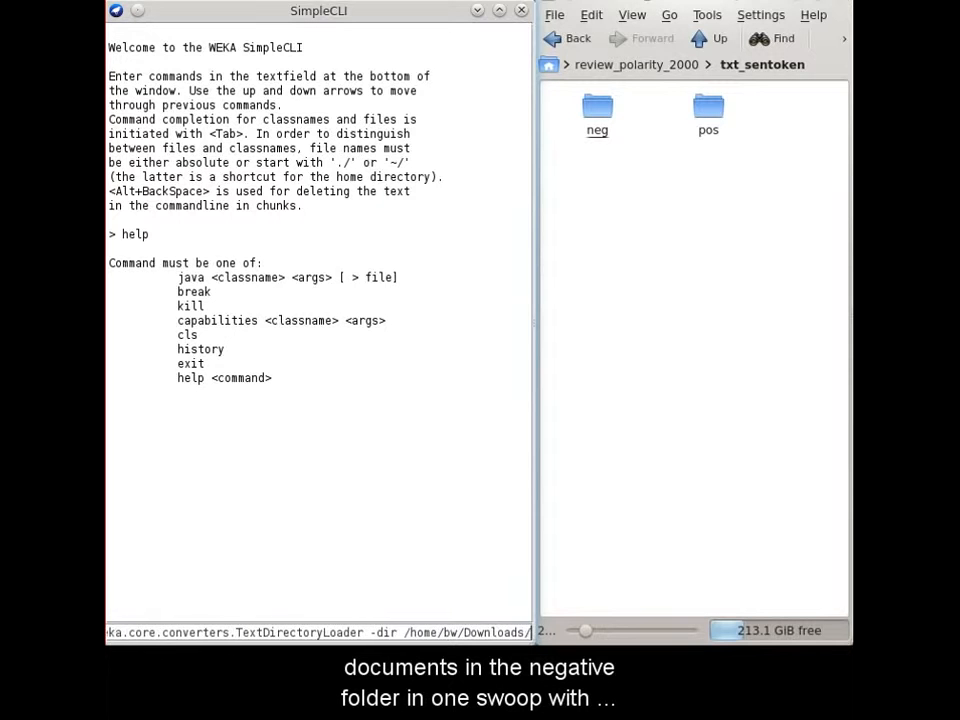
text(may-2013-weka-tutorial/sen)
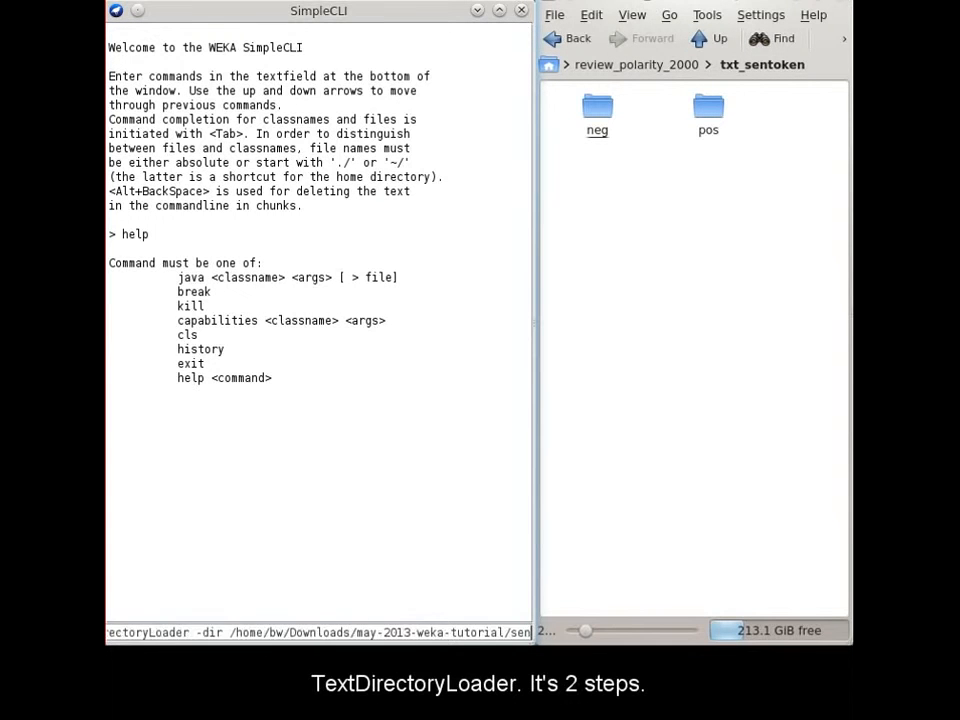
text(timent_pol_v2/review_polarity_2000/t)
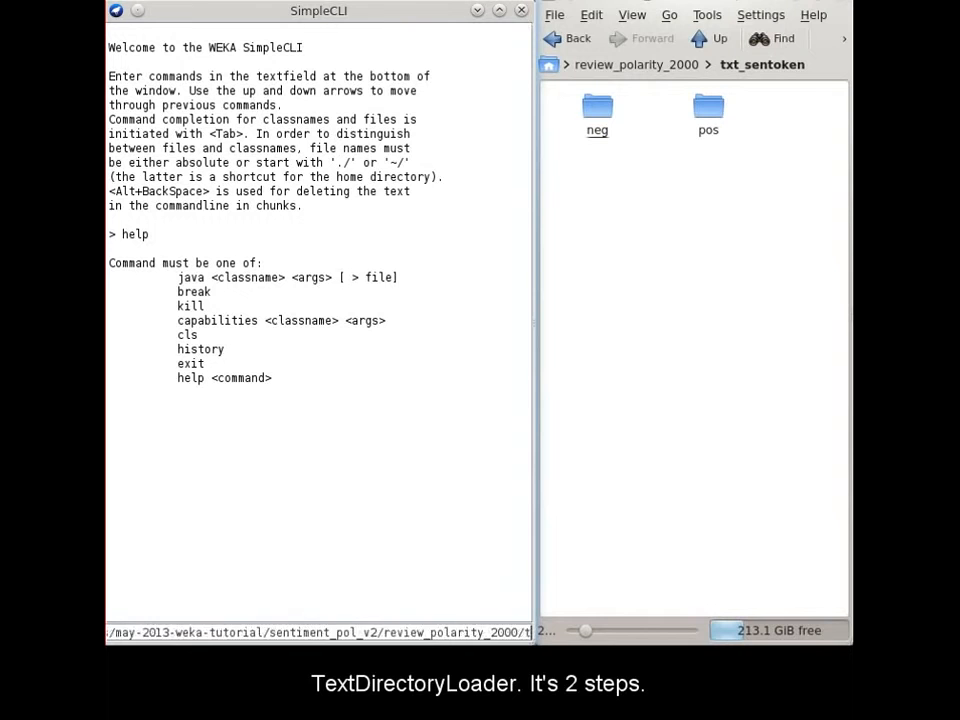
text(xt_sentoken)
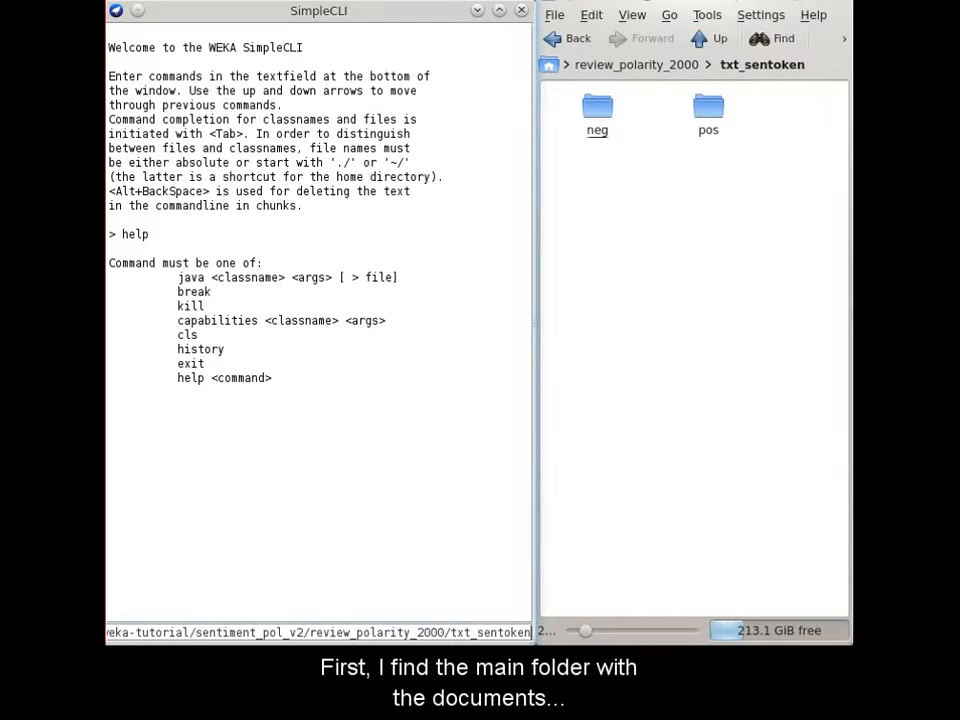
text( > )
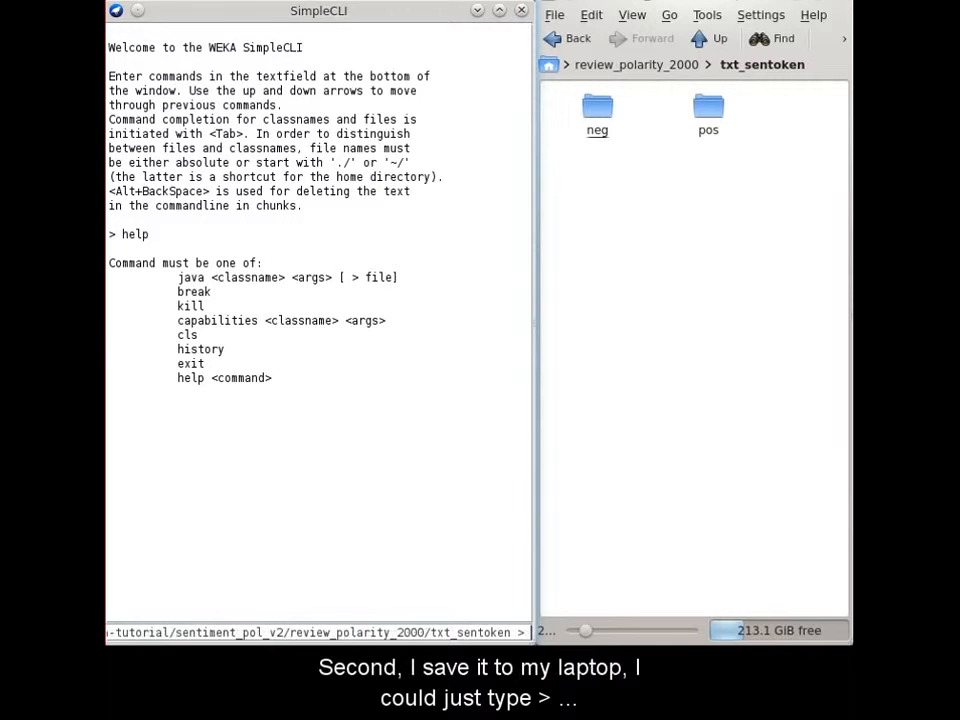
text(IMDB.arff)
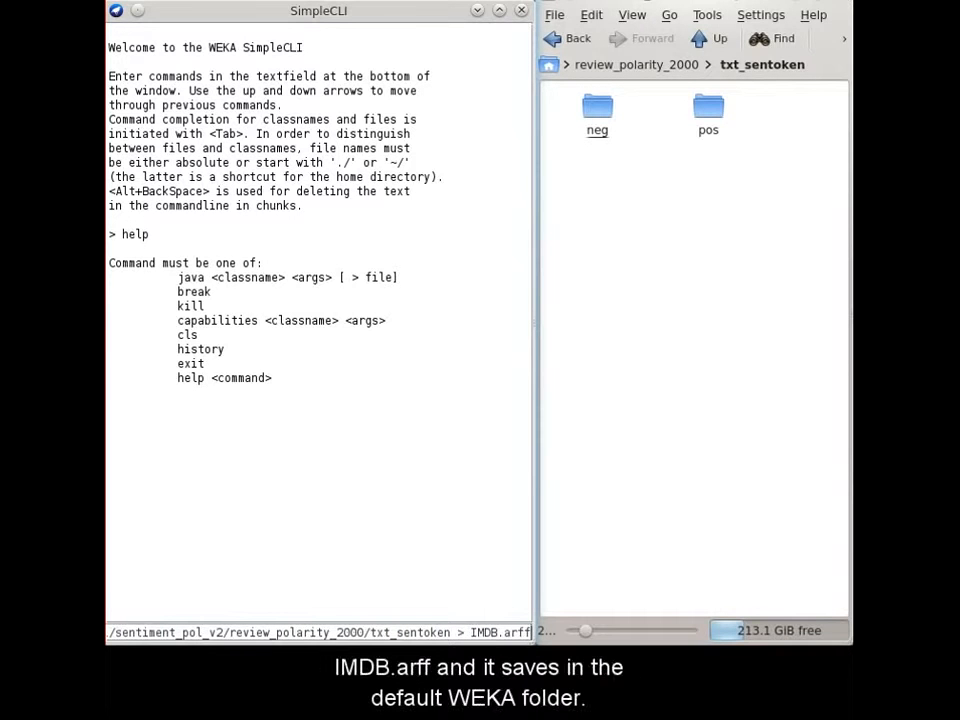
key(BackSpace)
key(BackSpace)
key(BackSpace)
key(BackSpace)
key(BackSpace)
key(BackSpace)
key(BackSpace)
key(BackSpace)
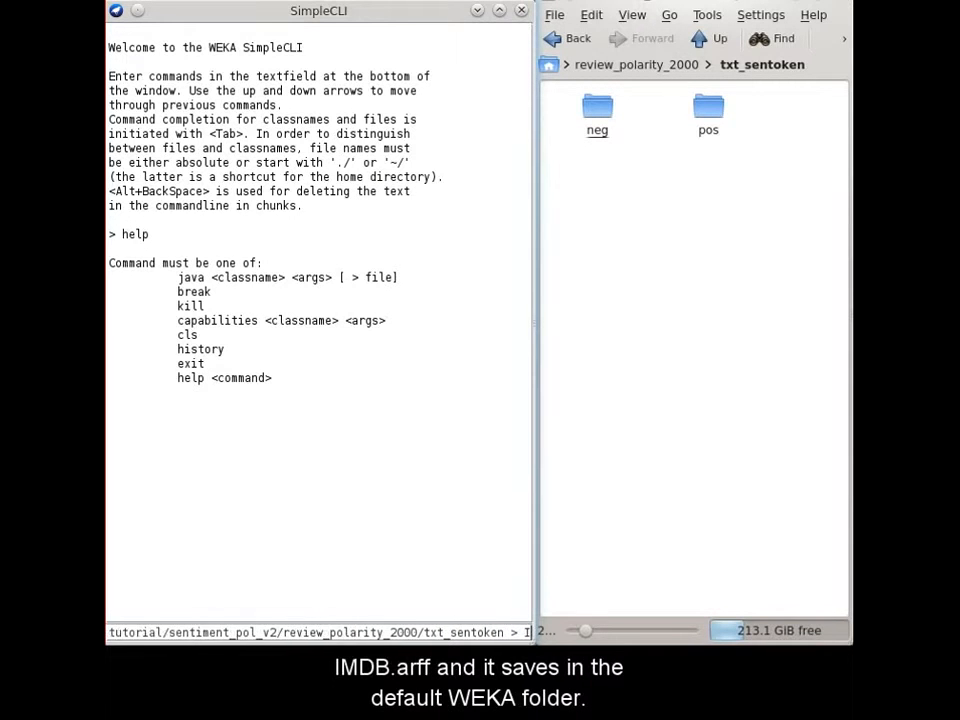
key(BackSpace)
Step: Set the command's output file to /home/bw/Desktop/weka-3-7-8/data/IMDB.arff and run it
text(/home/bw/)
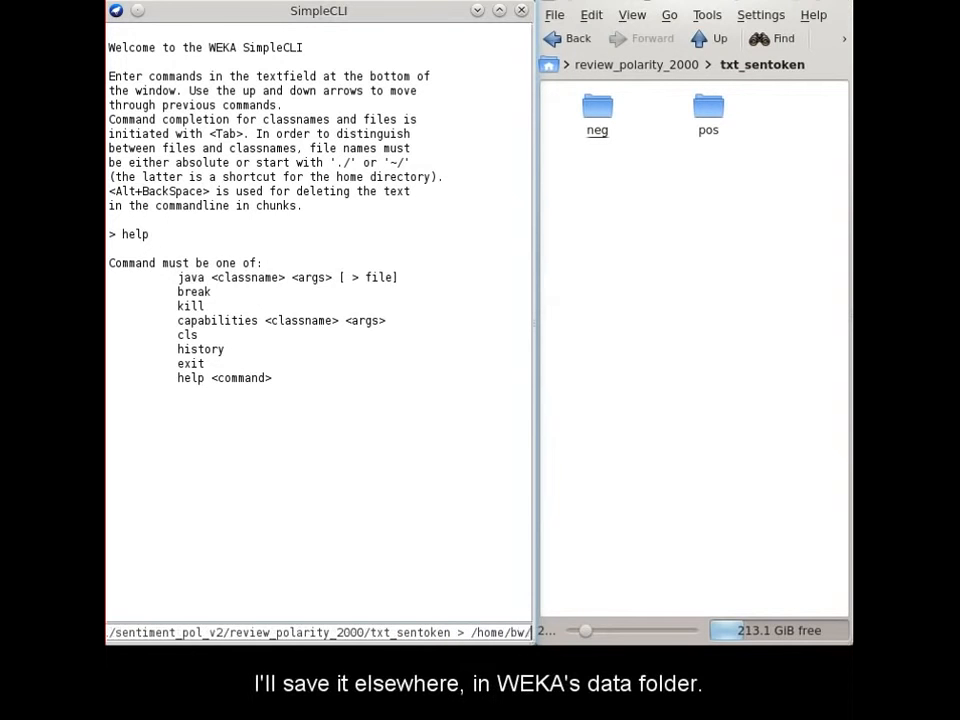
text(Desktop/w)
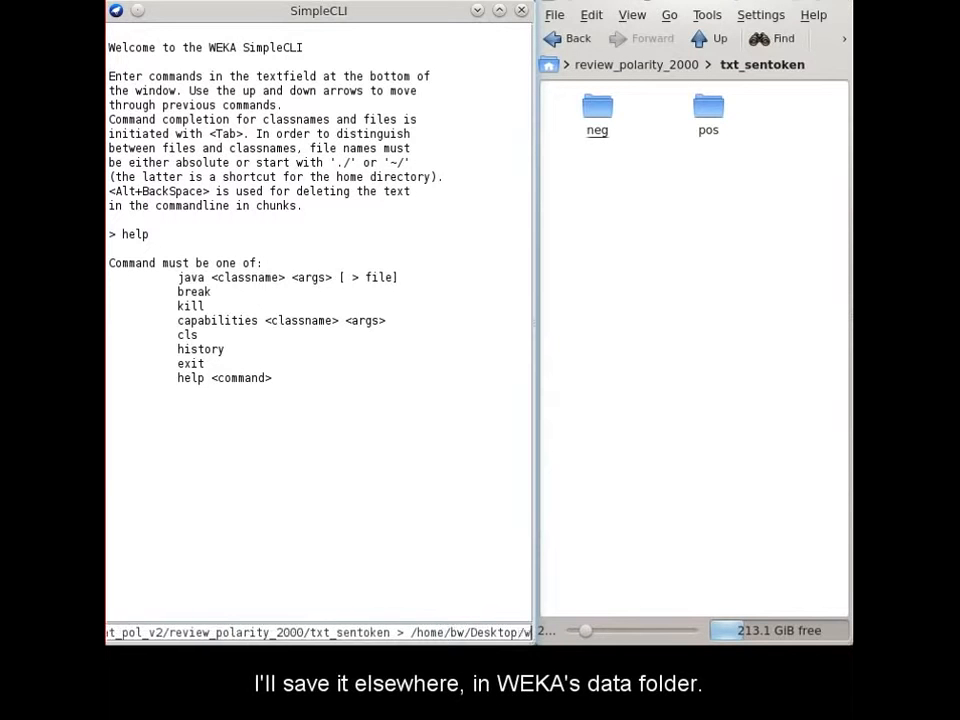
text(eka-3-7-8/data/)
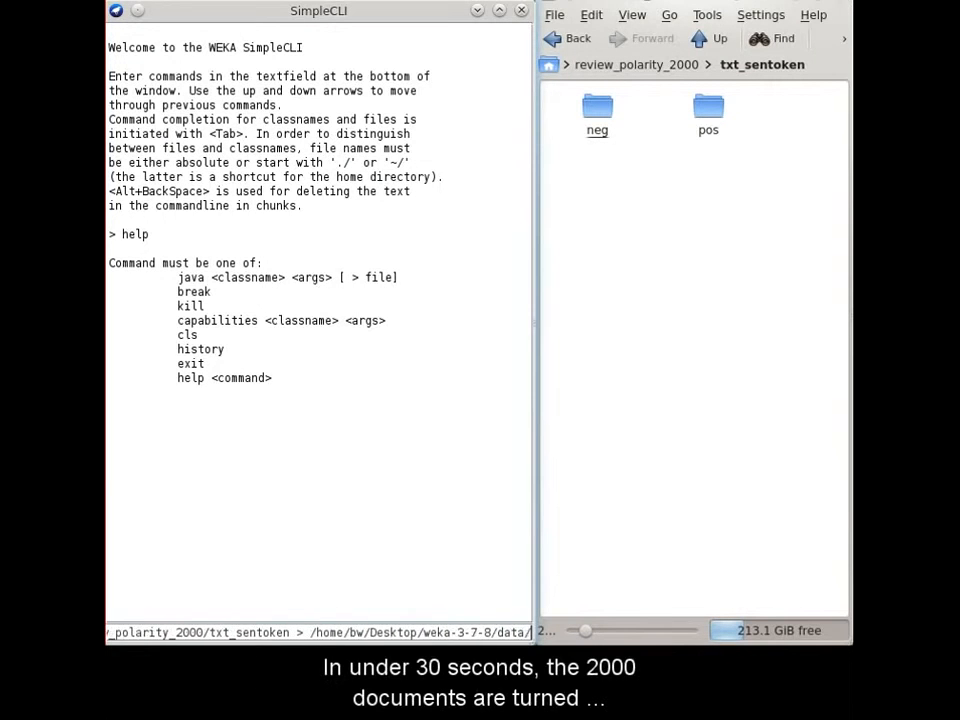
text(IMDB.arff)
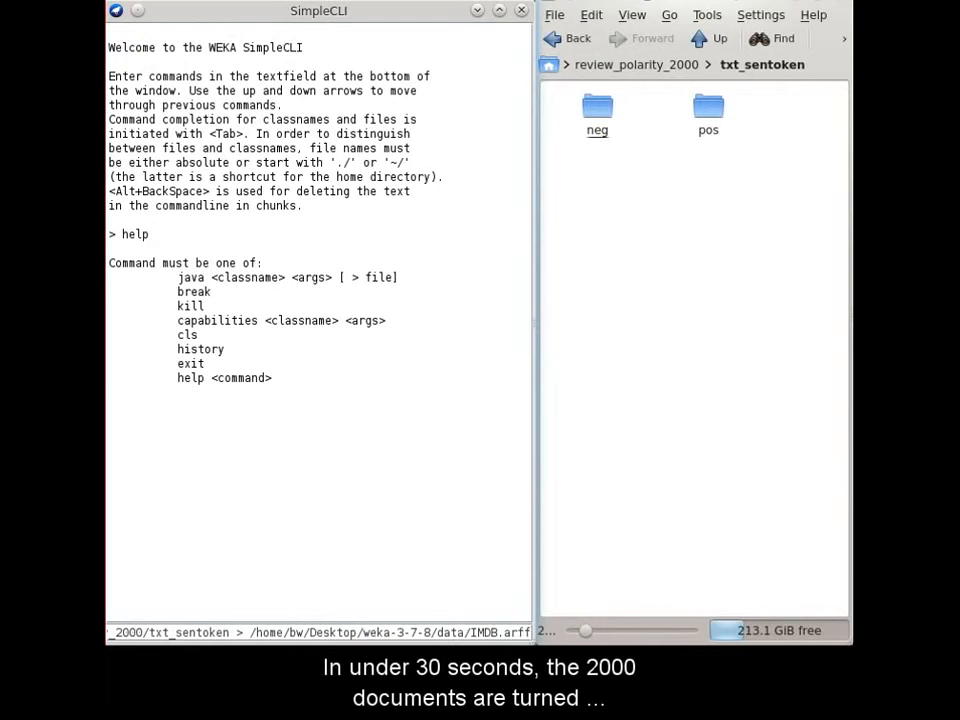
key(Return)
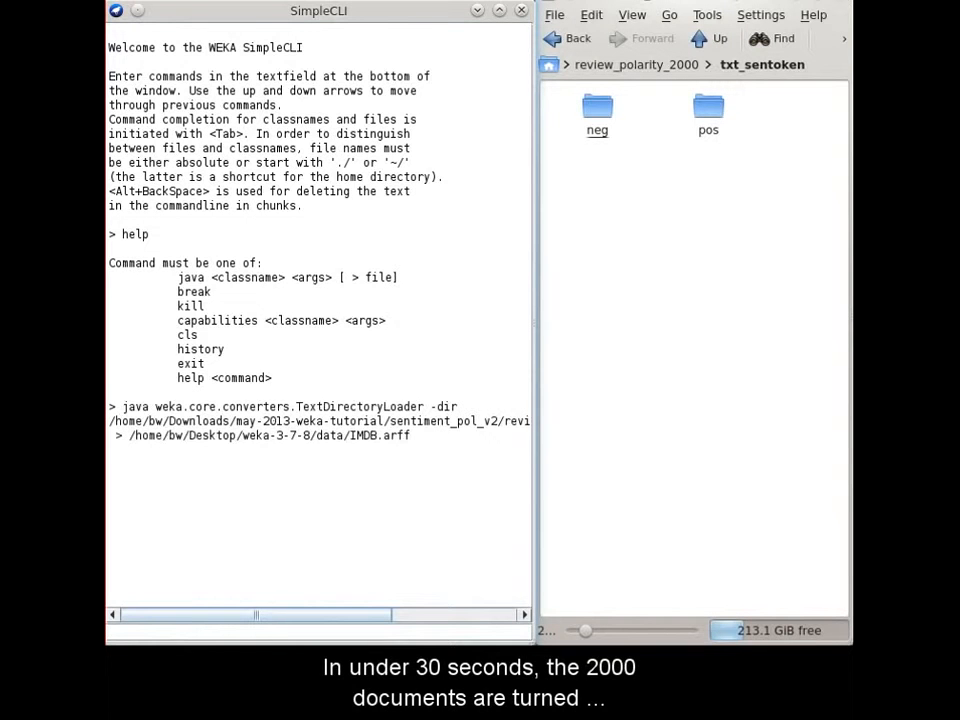
click(478, 11)
click(396, 12)
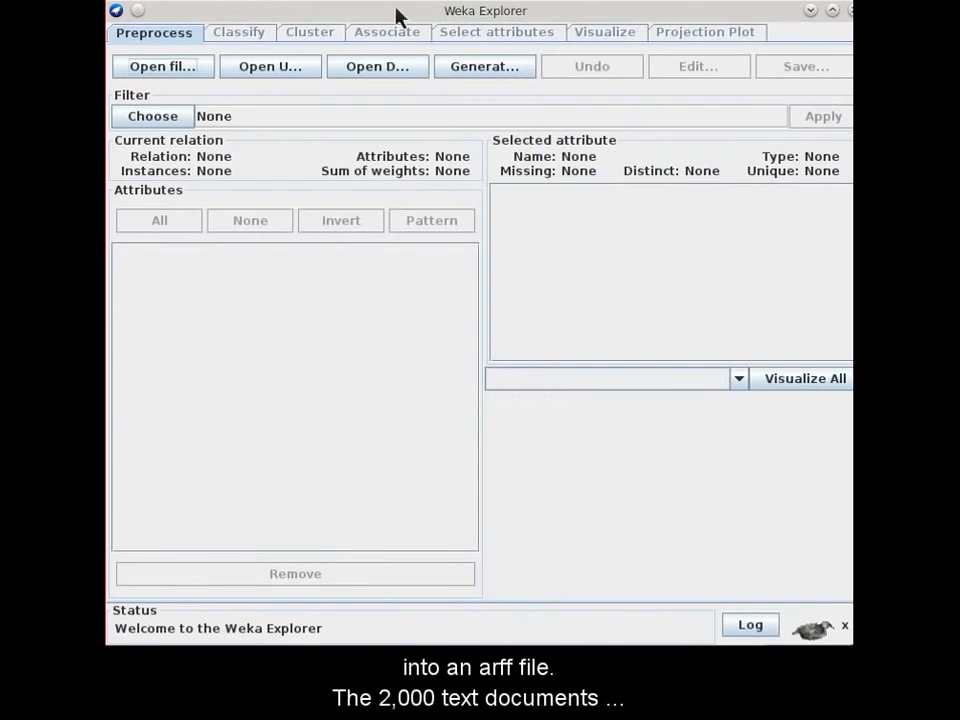
click(150, 70)
double_click(210, 259)
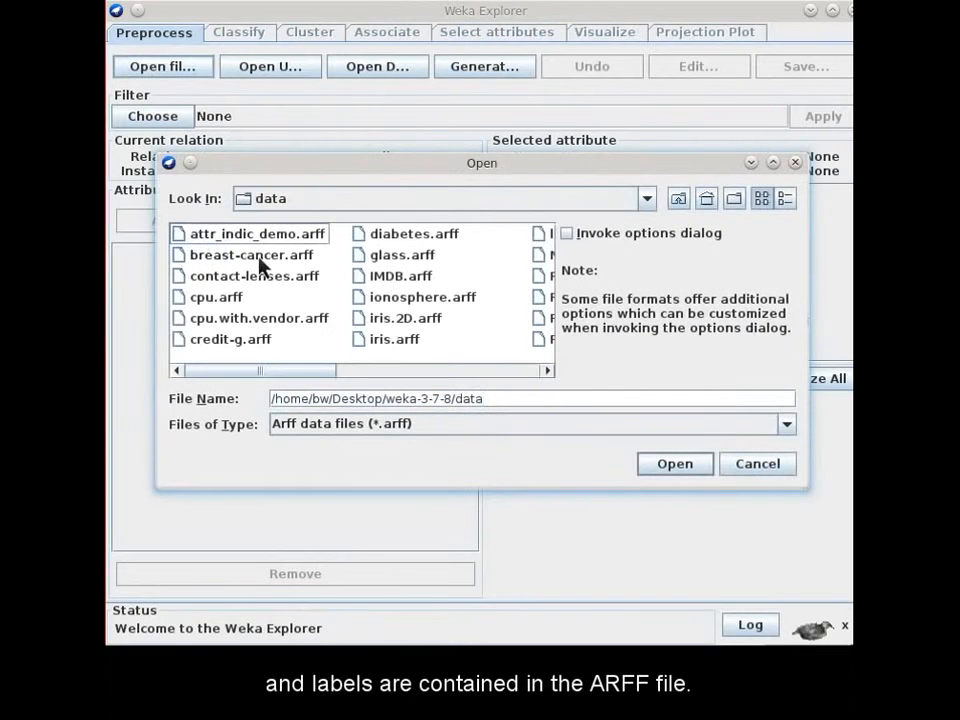
double_click(372, 279)
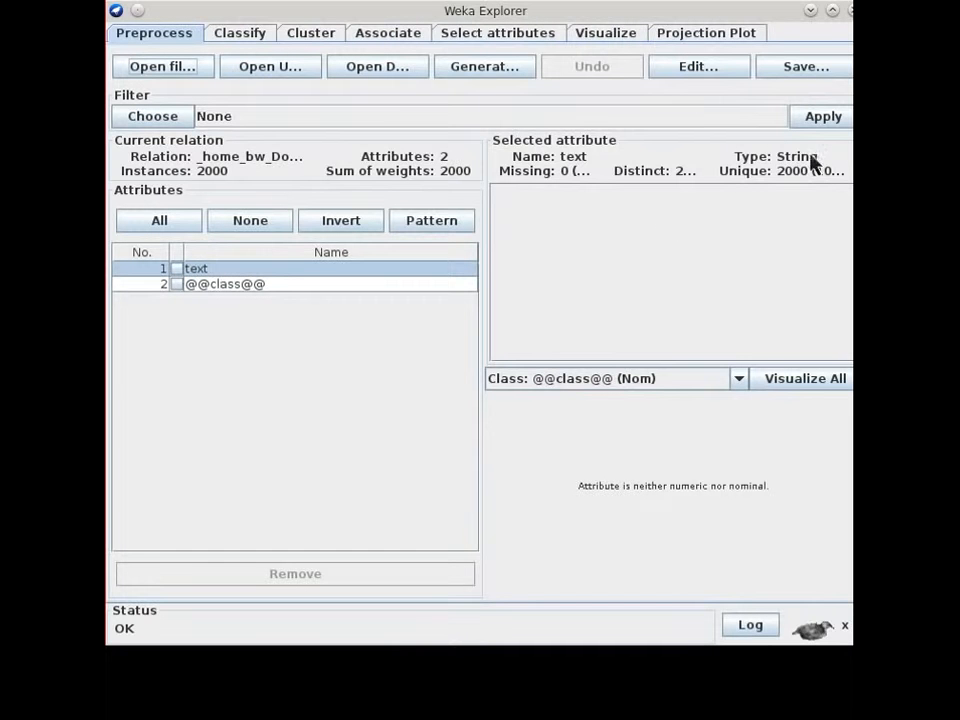
click(229, 286)
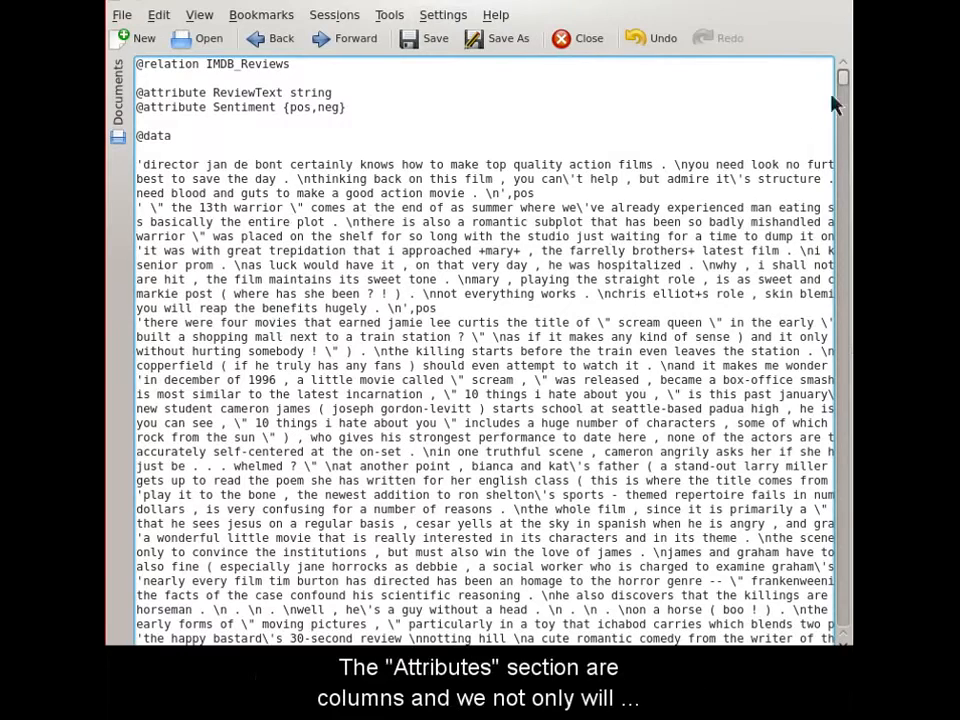
mouse_move(843, 82)
mouse_down()
mouse_move(843, 233)
mouse_move(842, 66)
mouse_up()
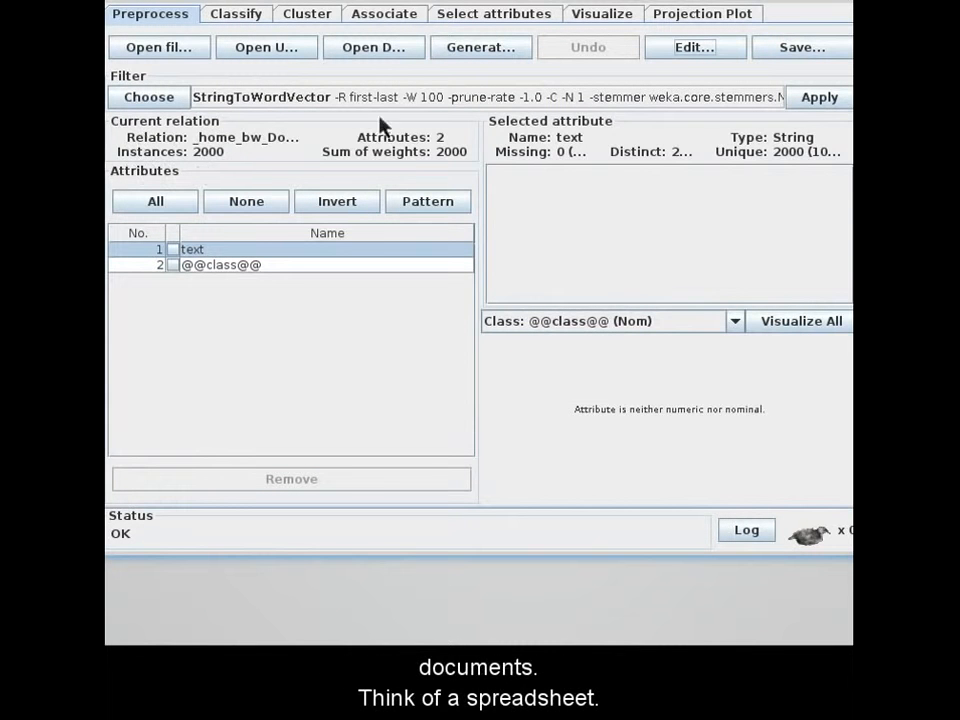
Step: Try the StringToWordVector filter on the reviews, inspect the resulting word columns in the data viewer, and undo the filter
click(812, 98)
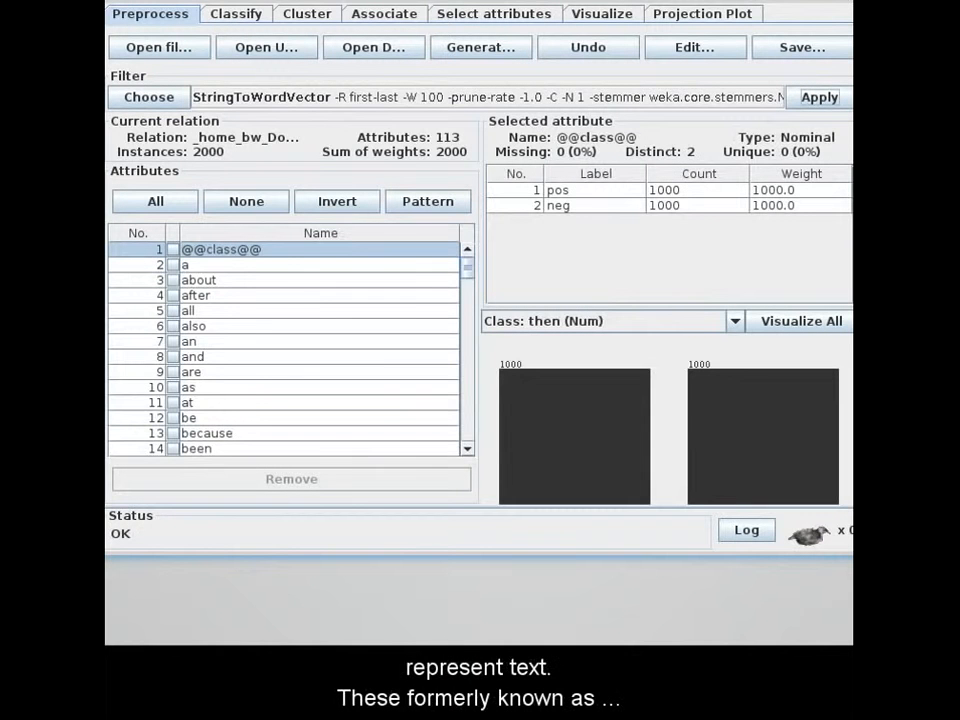
click(704, 49)
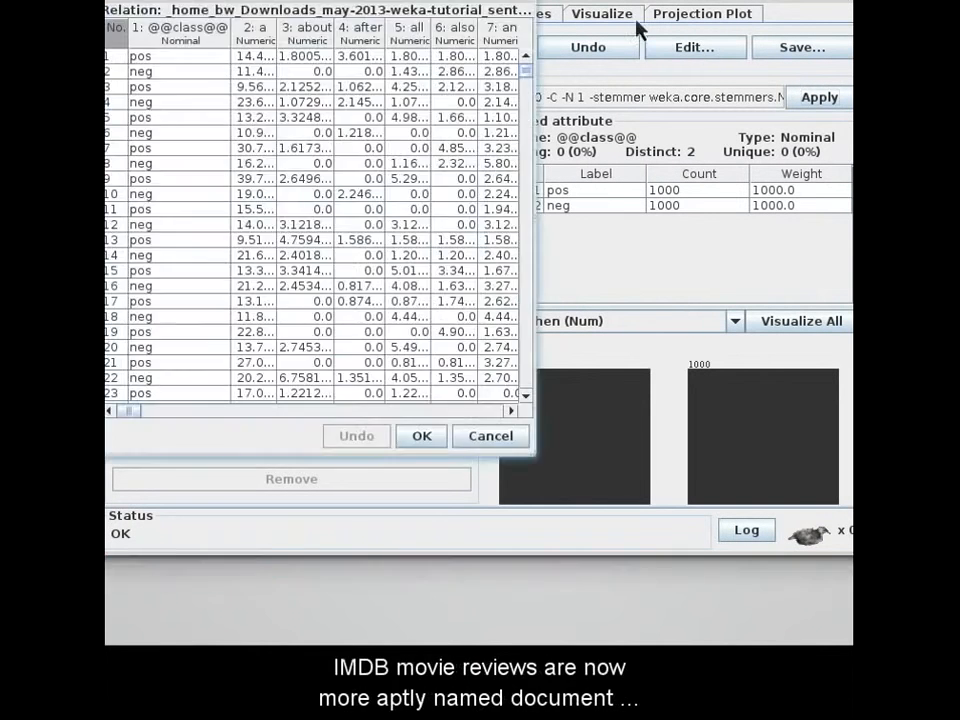
drag(130, 45, 188, 42)
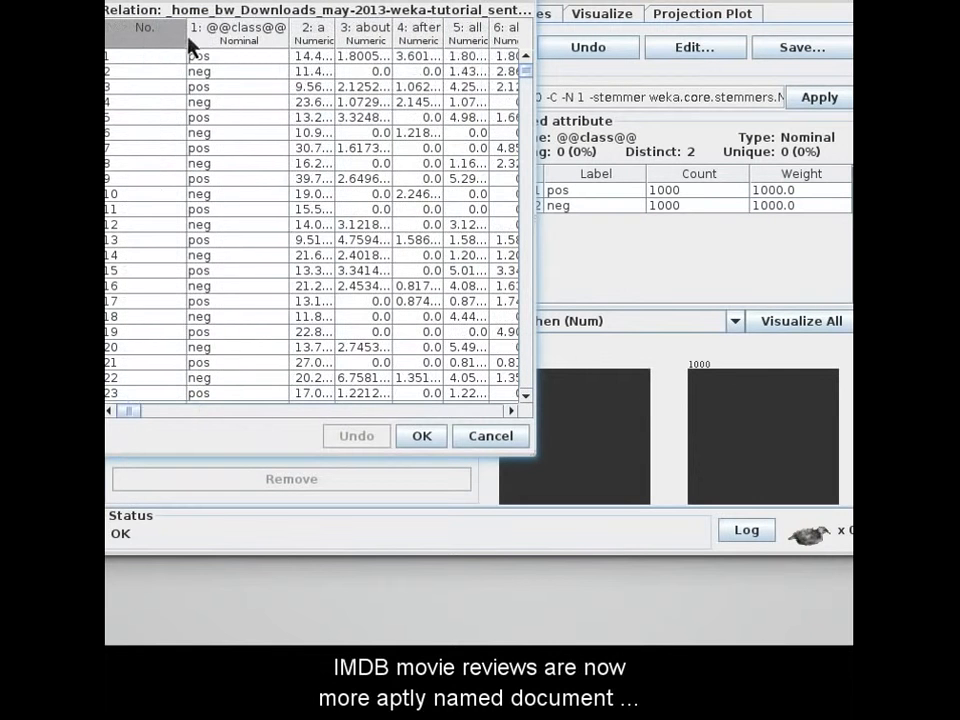
click(510, 412)
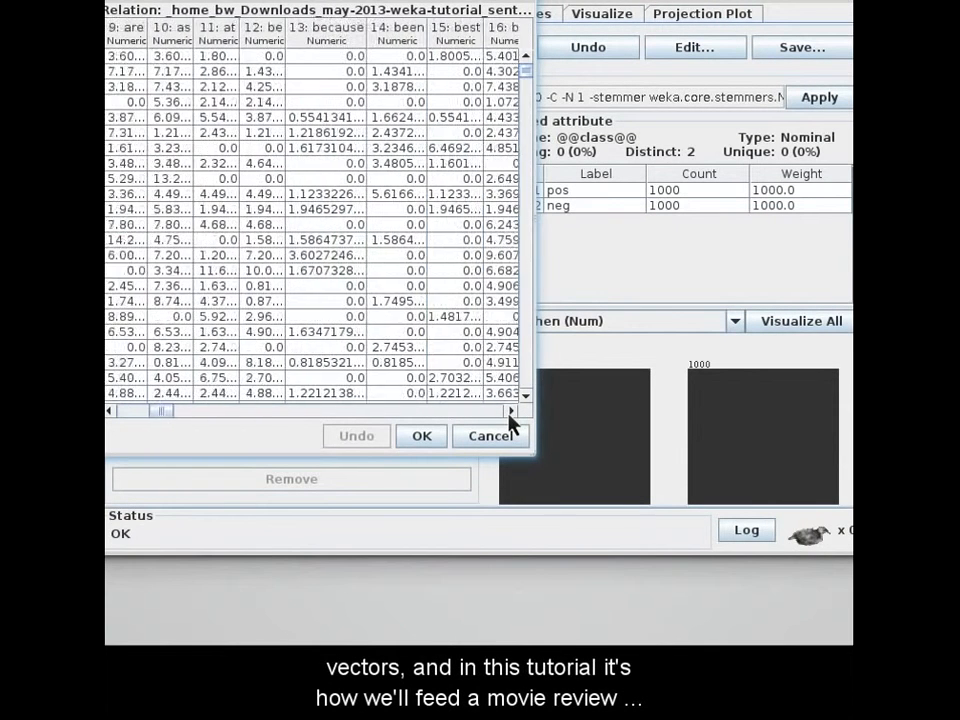
click(510, 412)
click(421, 436)
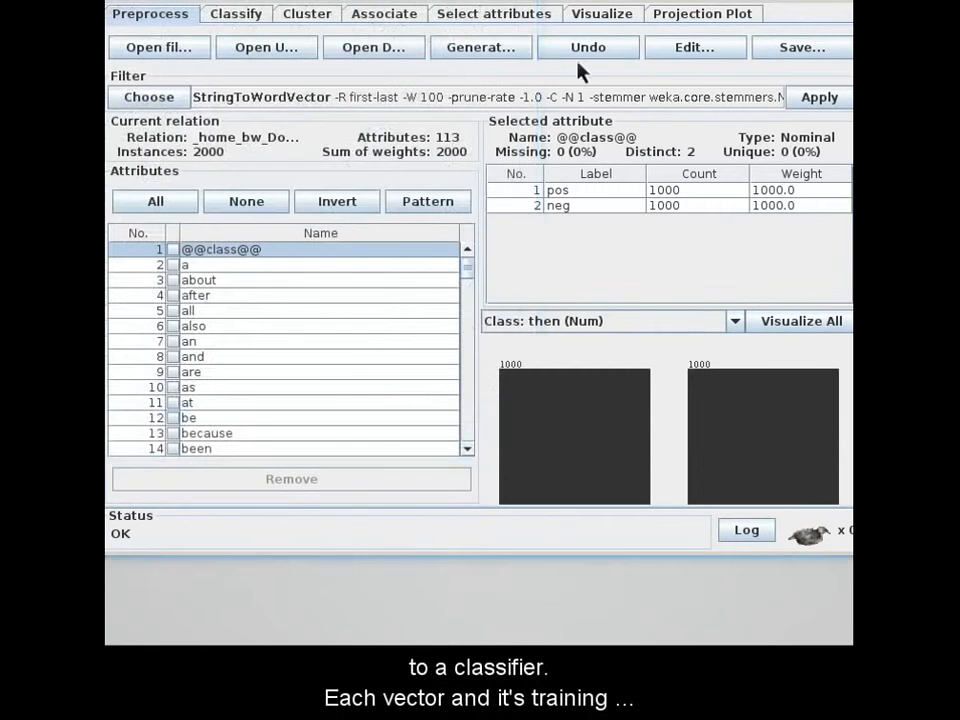
click(584, 53)
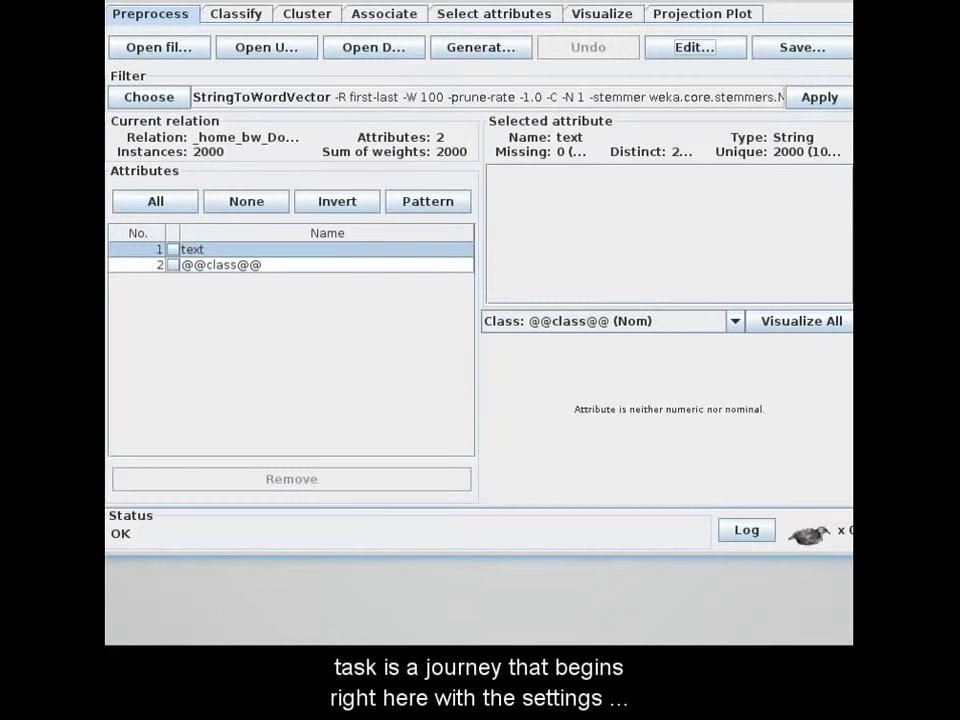
Step: Review the StringToWordVector settings, accept them unchanged, and apply the filter to the review text
click(665, 97)
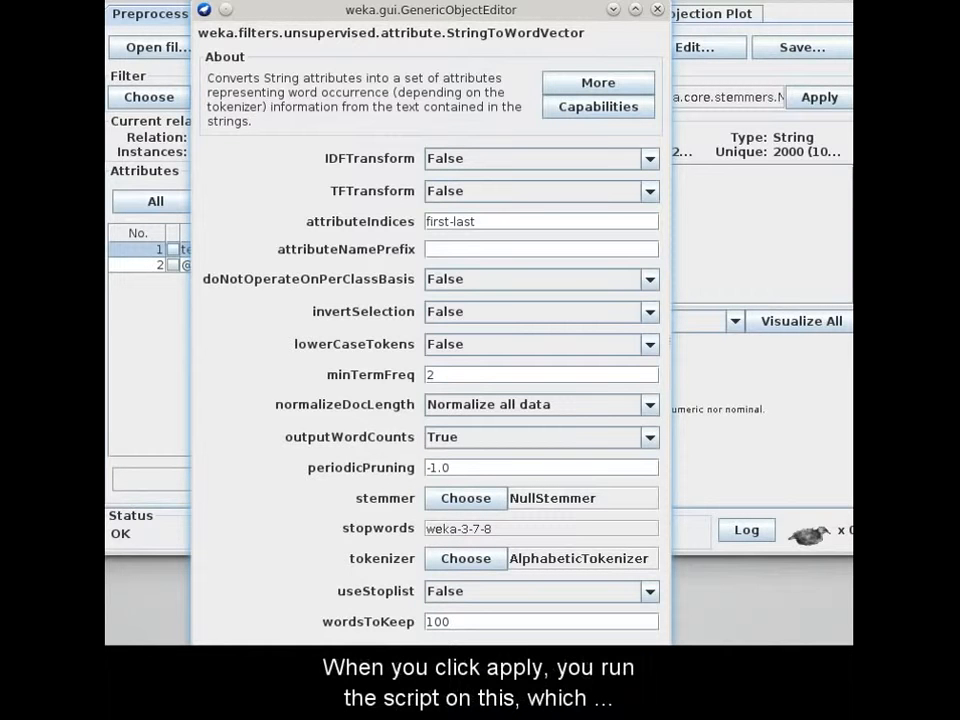
click(492, 652)
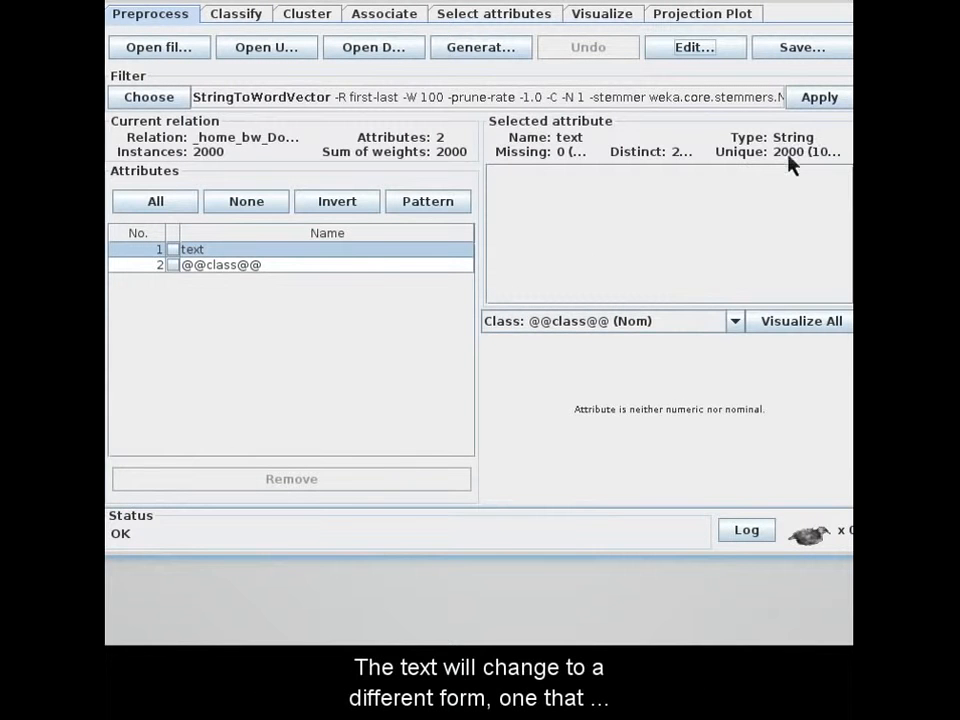
click(819, 104)
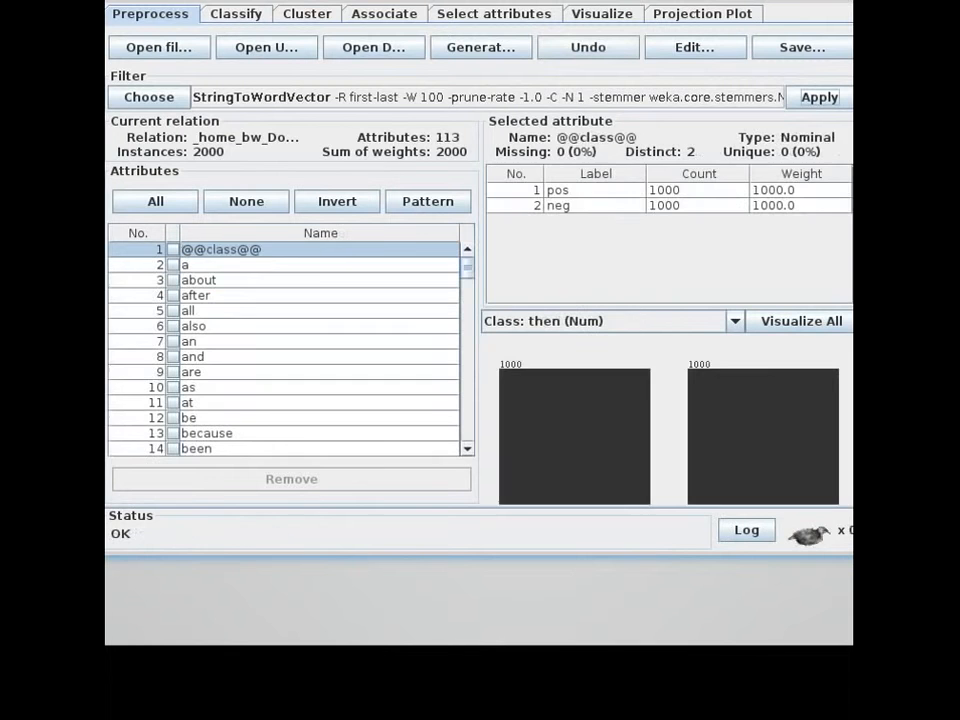
click(222, 281)
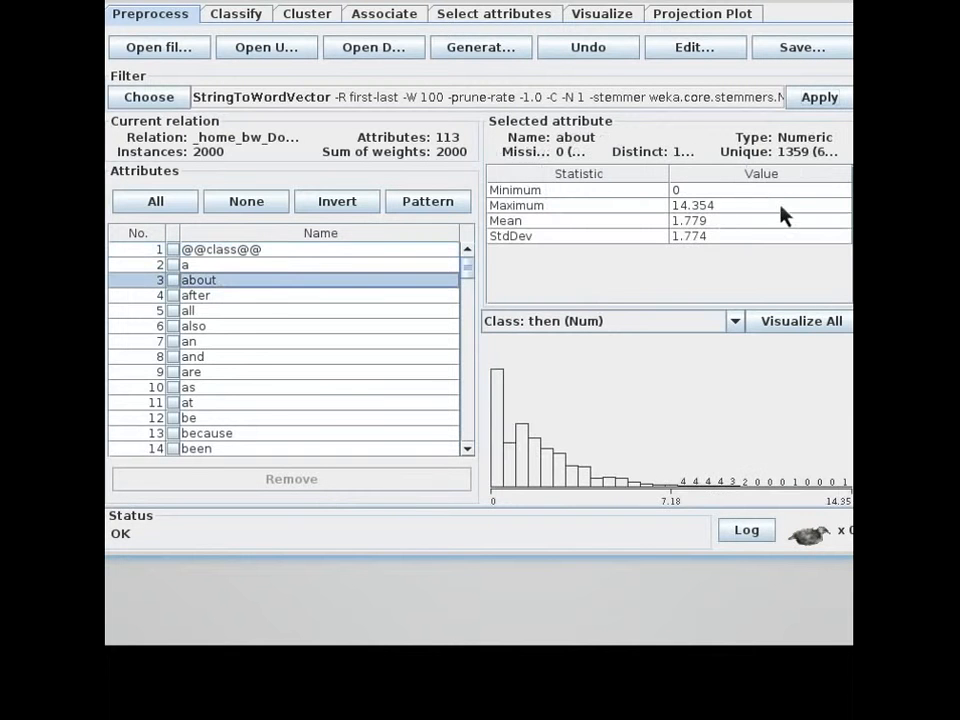
click(377, 298)
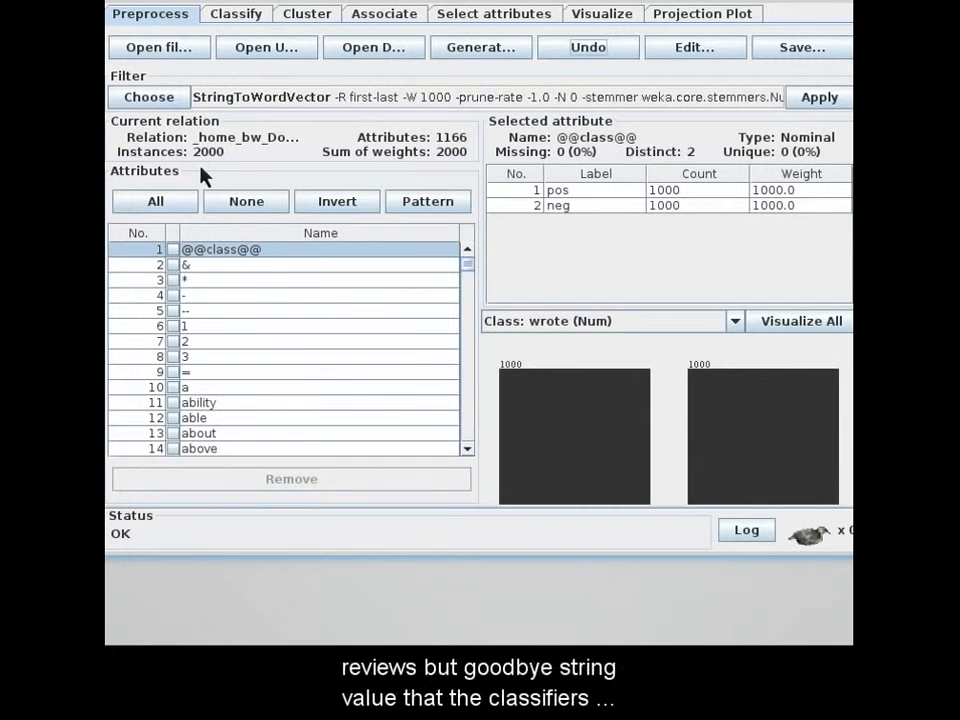
click(229, 313)
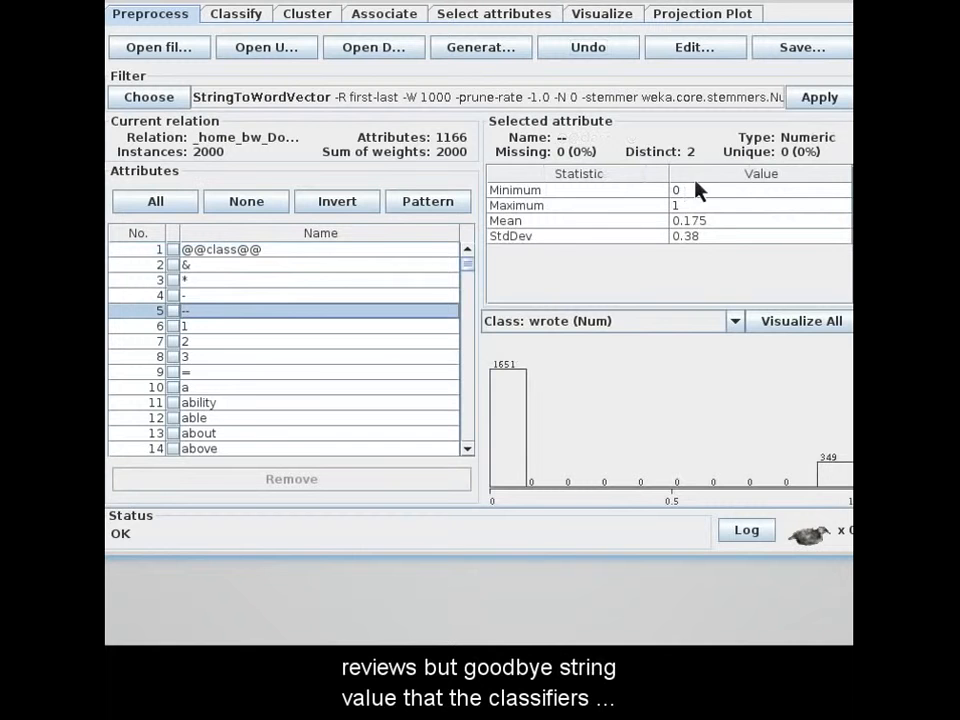
click(342, 403)
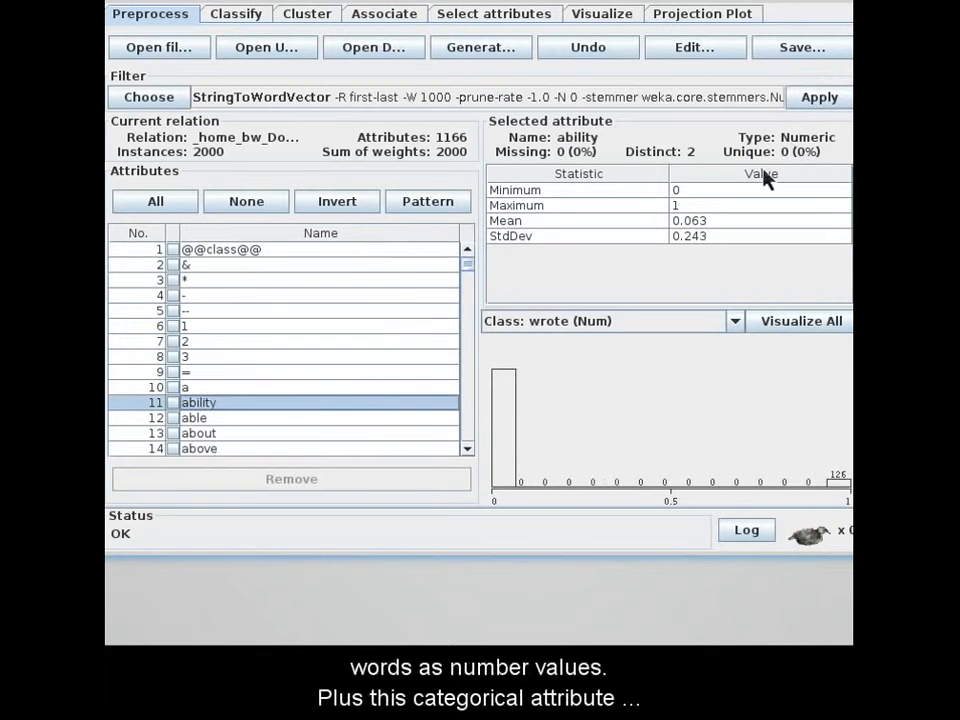
click(321, 440)
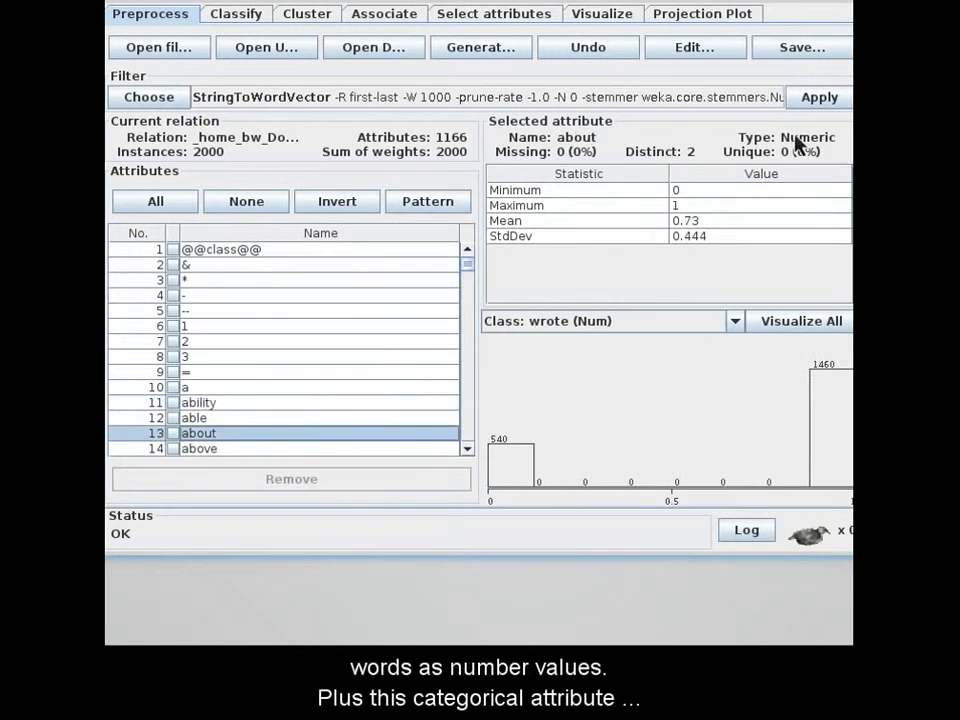
mouse_move(467, 263)
mouse_down()
mouse_move(470, 456)
mouse_move(469, 270)
mouse_up()
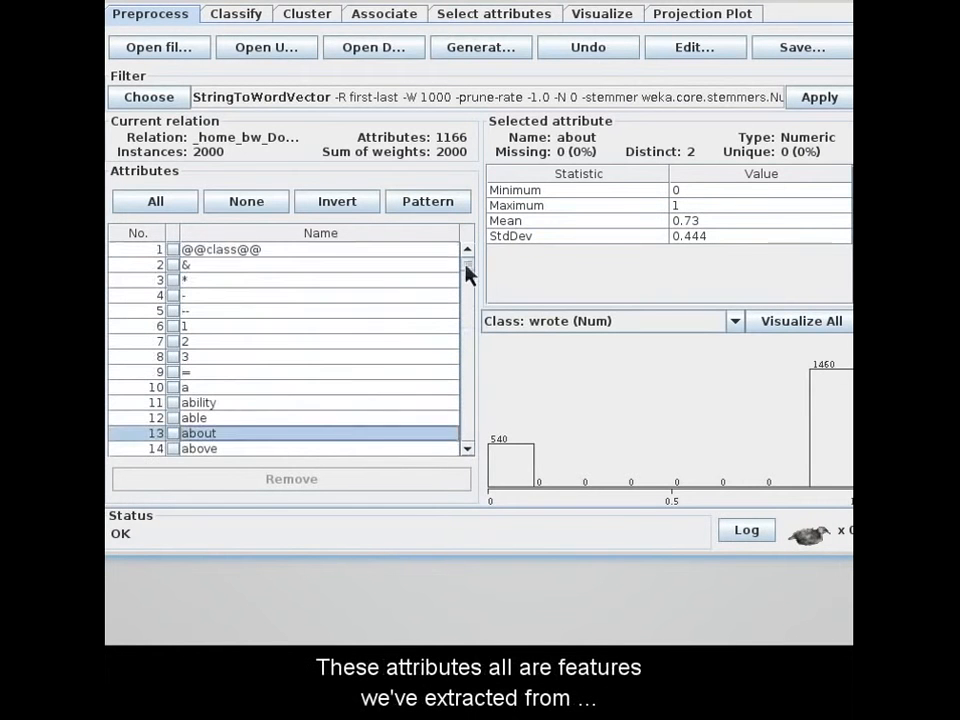
click(444, 251)
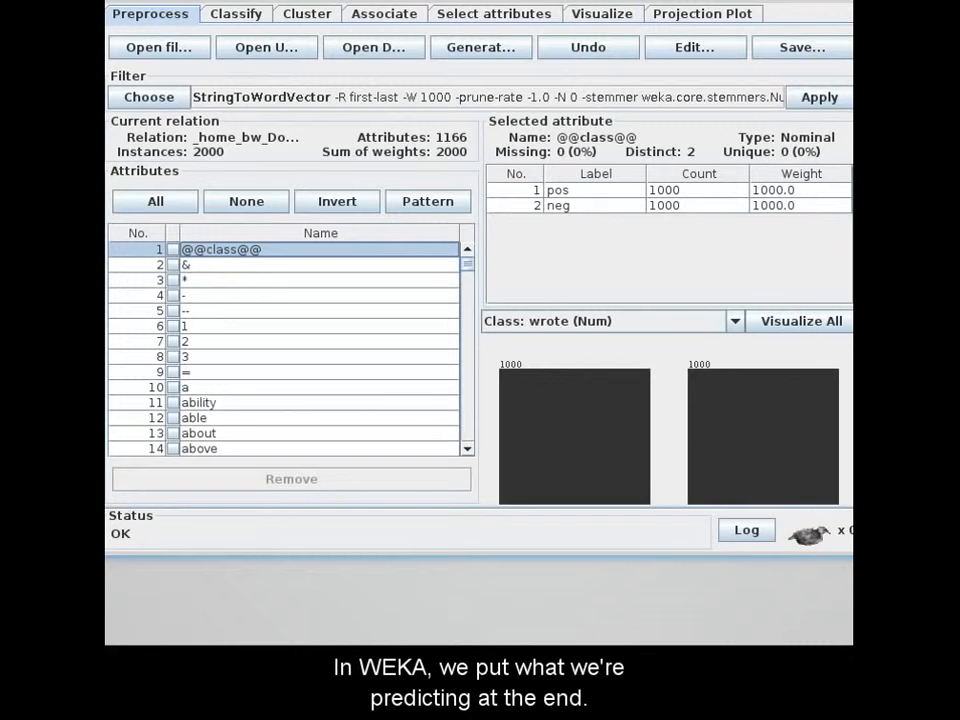
click(692, 50)
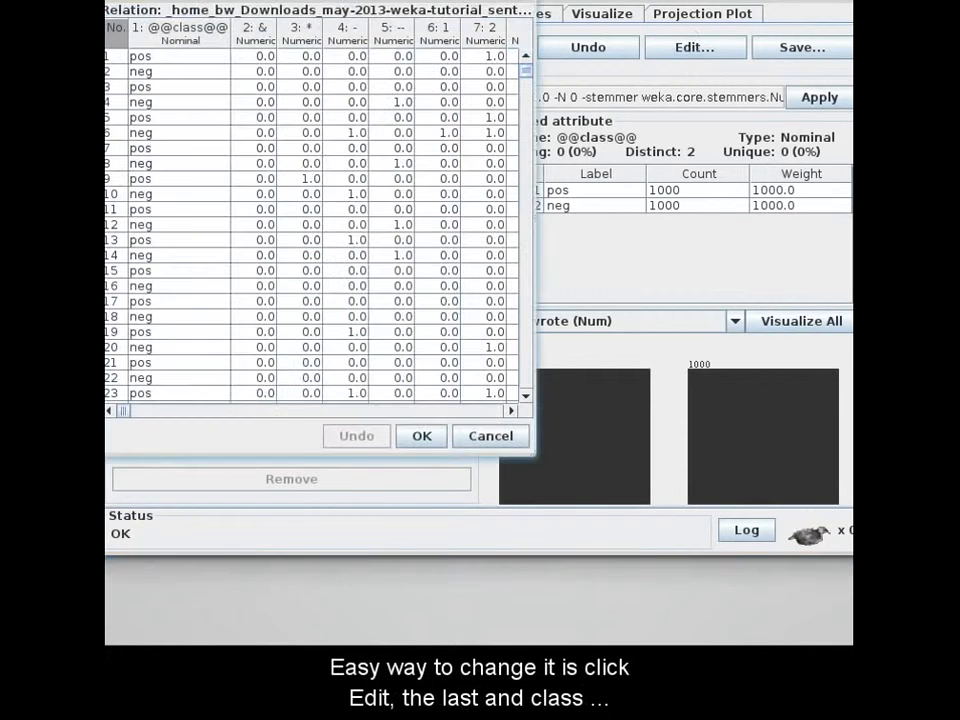
right_click(196, 30)
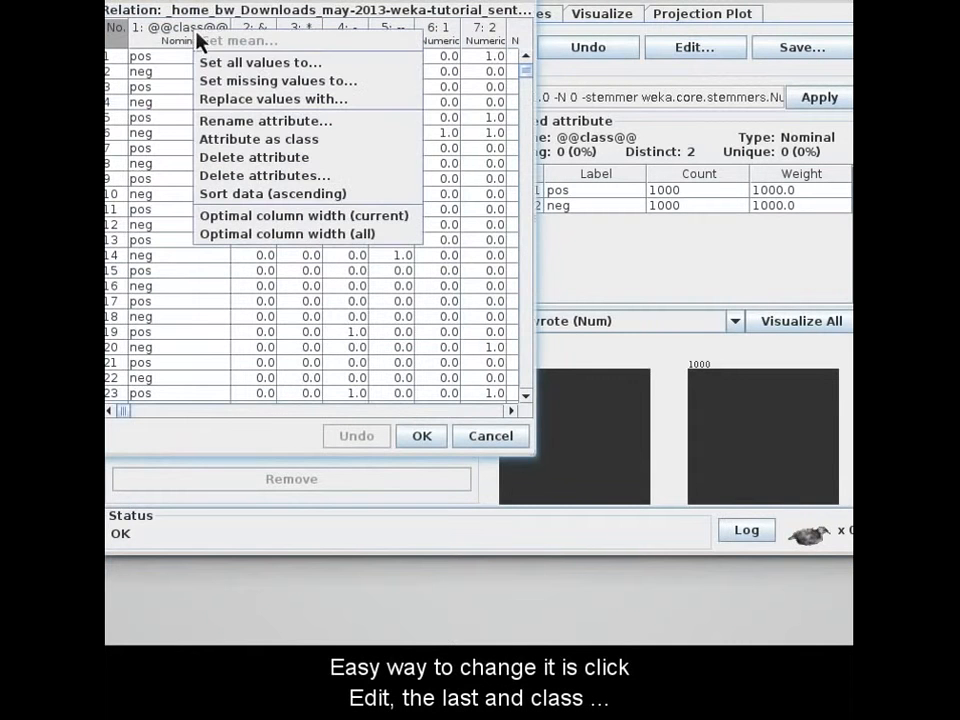
click(232, 145)
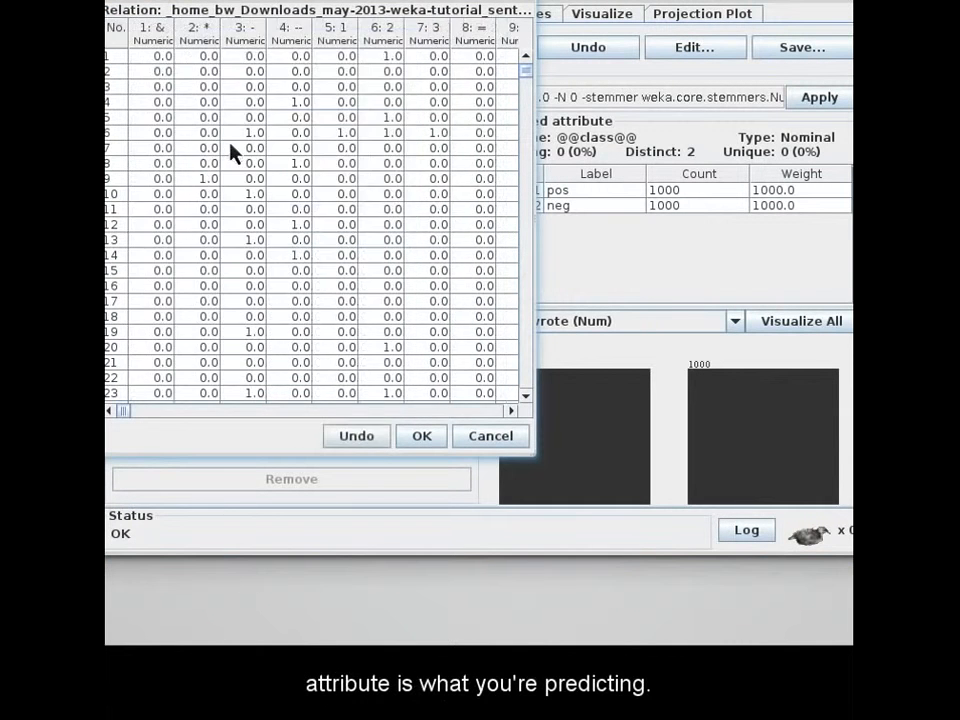
click(425, 440)
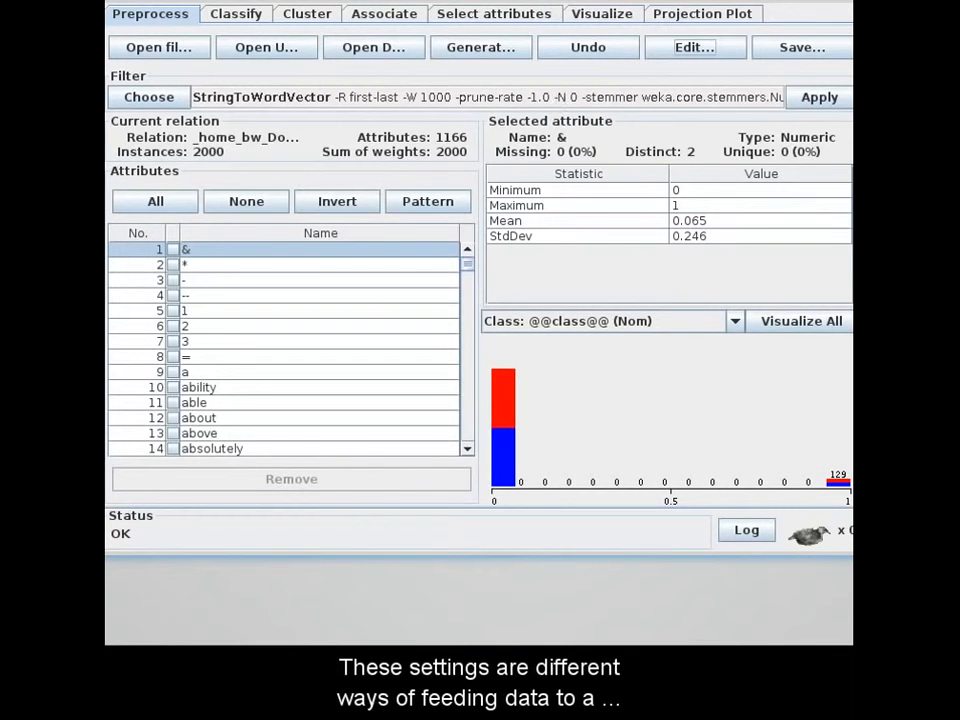
Step: Set wordsToKeep to 100 in the StringToWordVector settings and apply the filter to the reviews
click(555, 98)
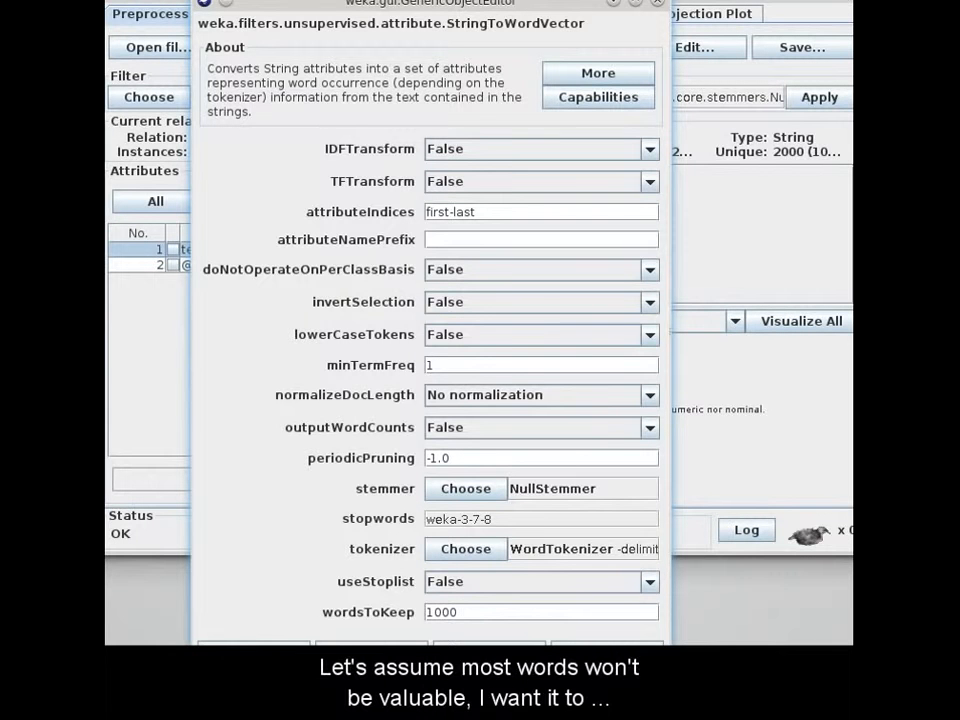
click(643, 614)
key(BackSpace)
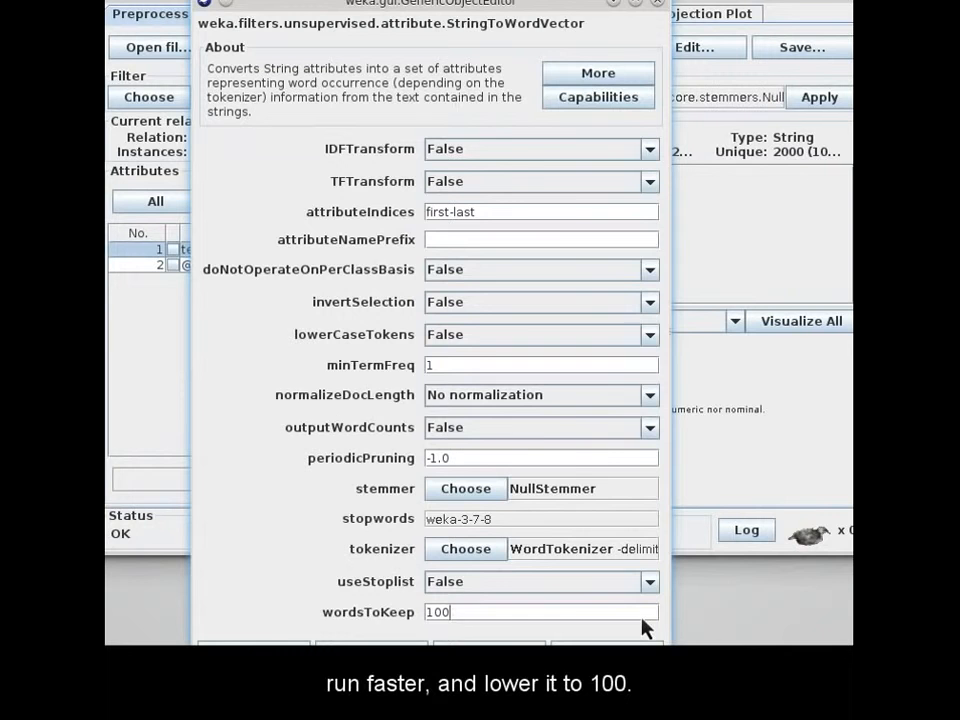
click(489, 642)
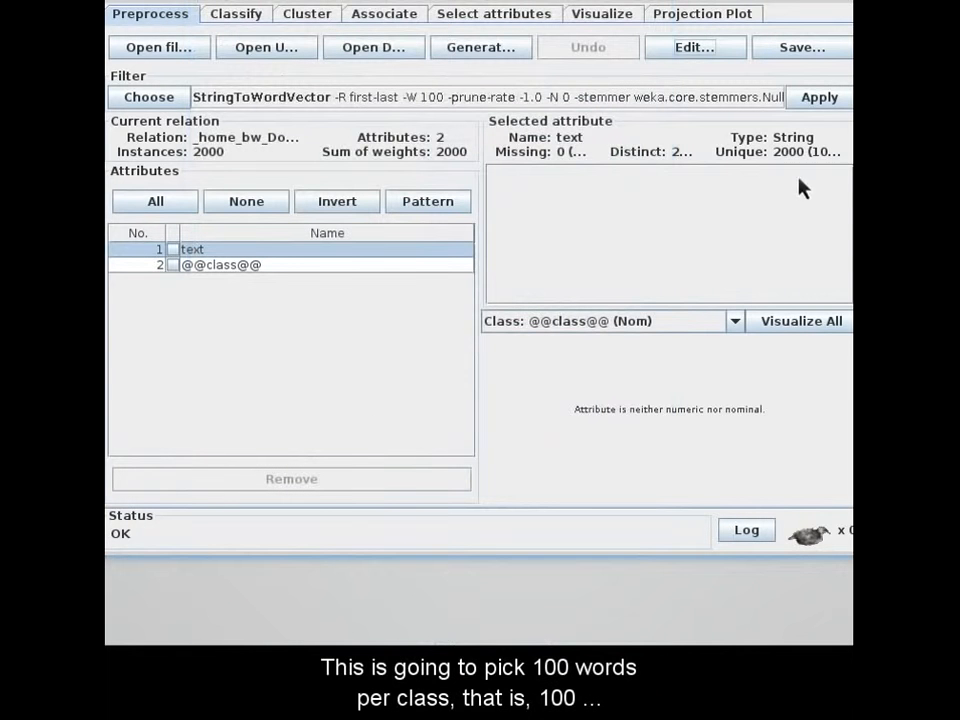
click(820, 99)
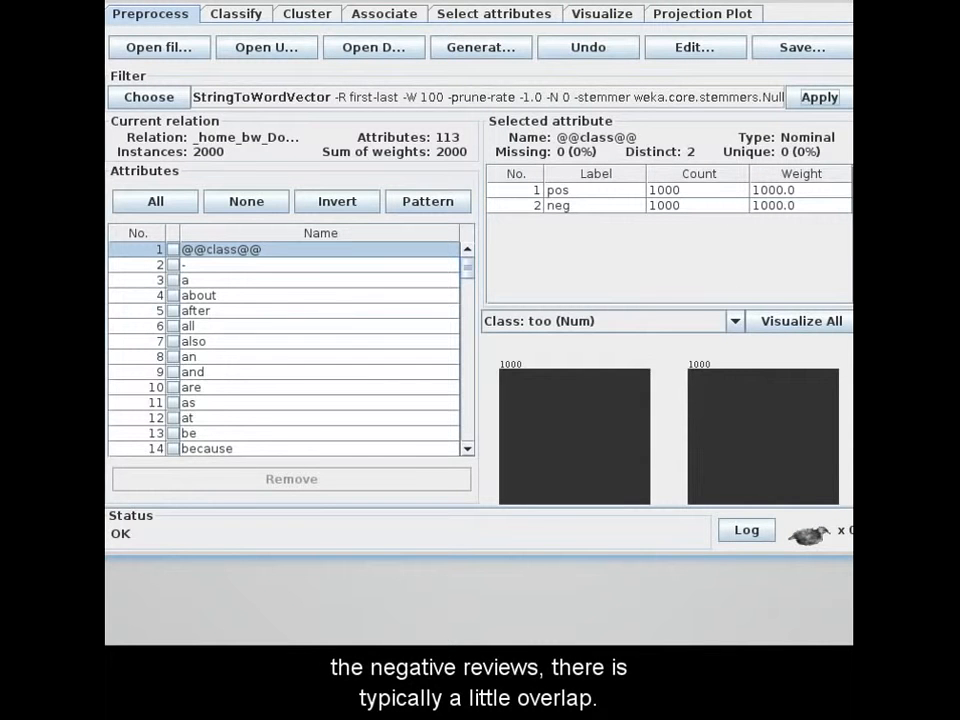
Step: Examine the statistics and histograms of the about, after, all and also attributes, and their per-review values in the data viewer
click(199, 296)
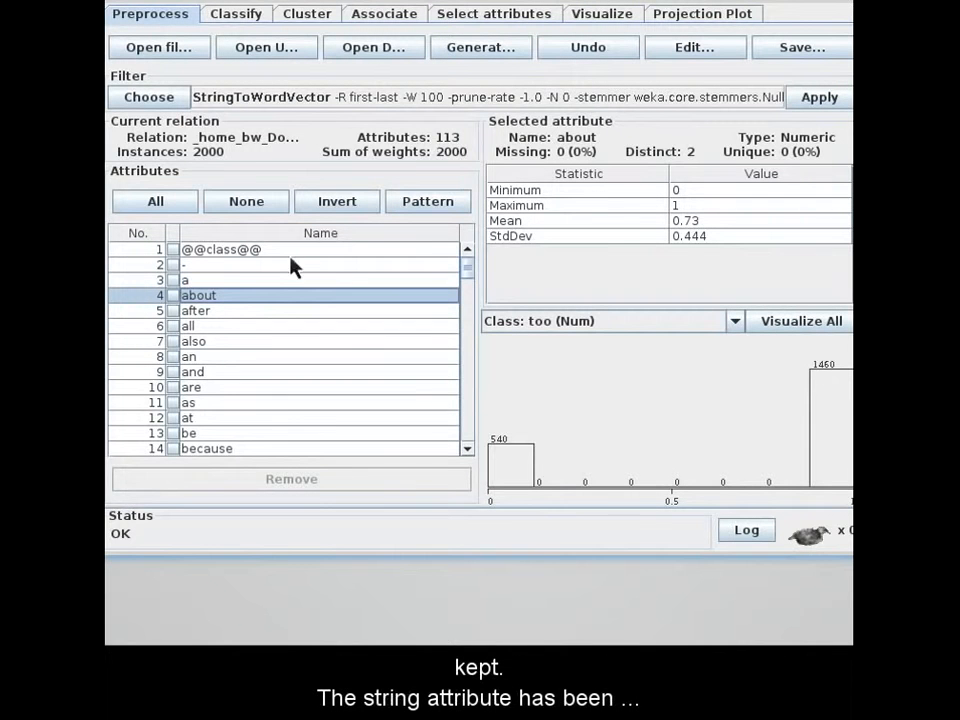
click(360, 311)
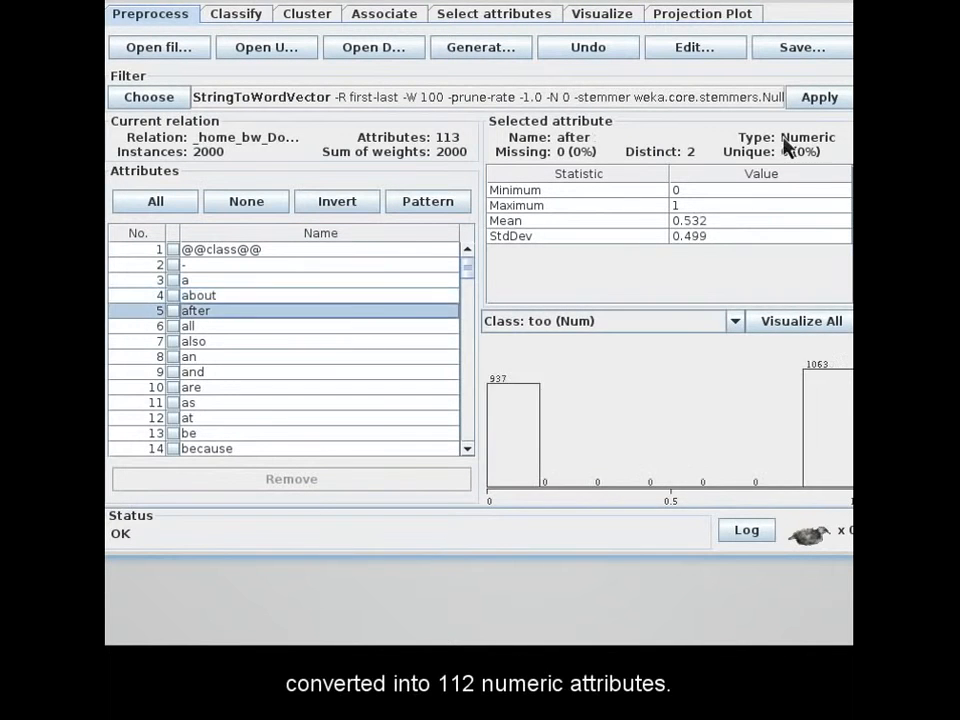
click(384, 325)
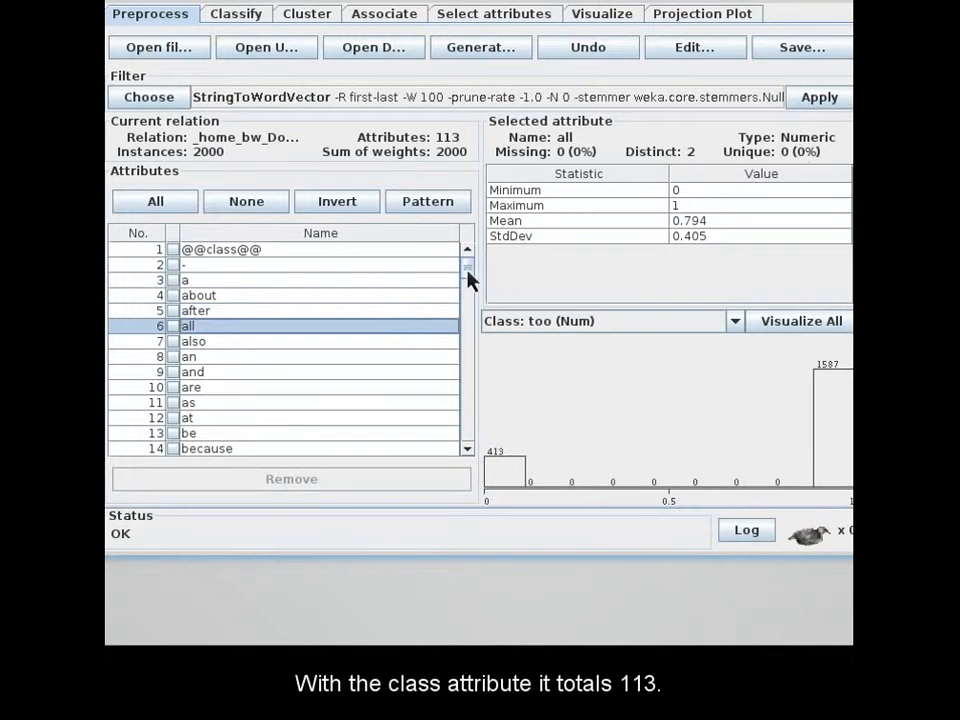
drag(467, 271, 460, 230)
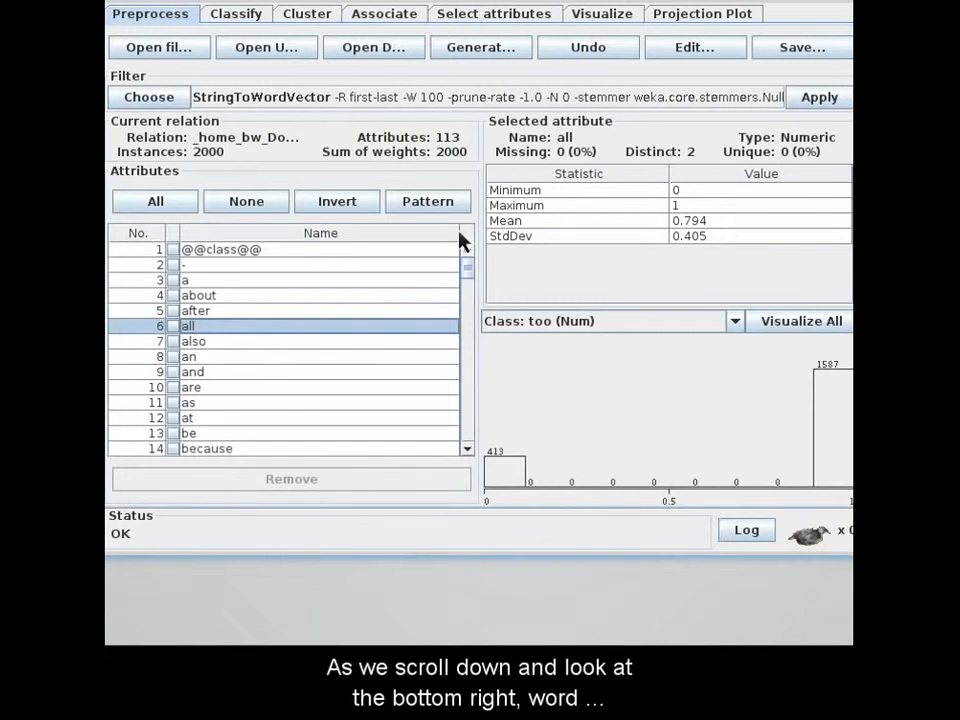
click(417, 299)
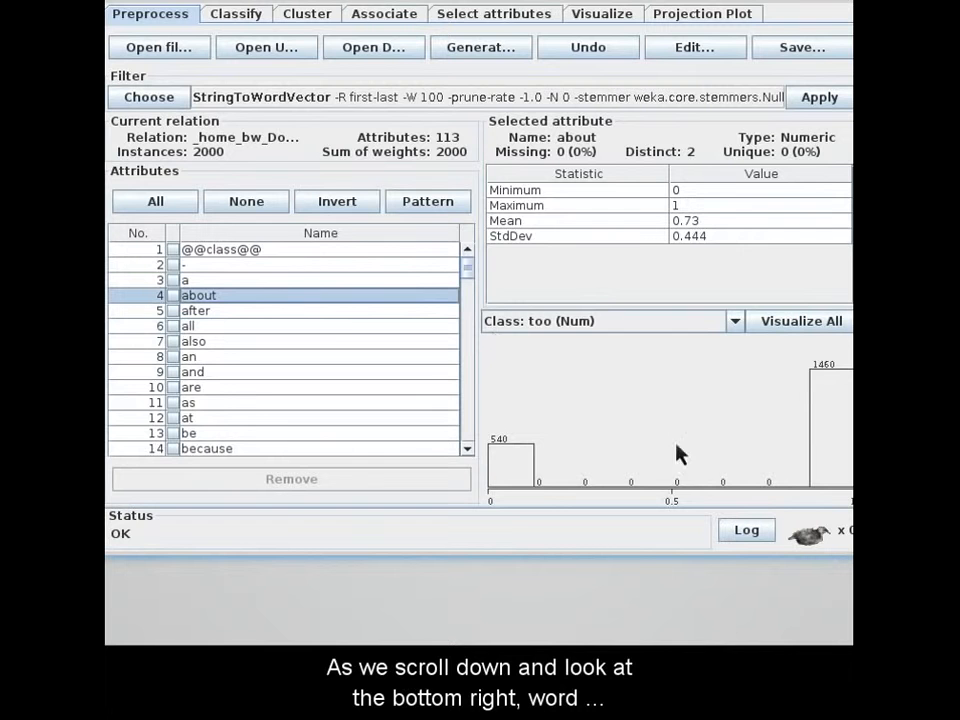
click(357, 316)
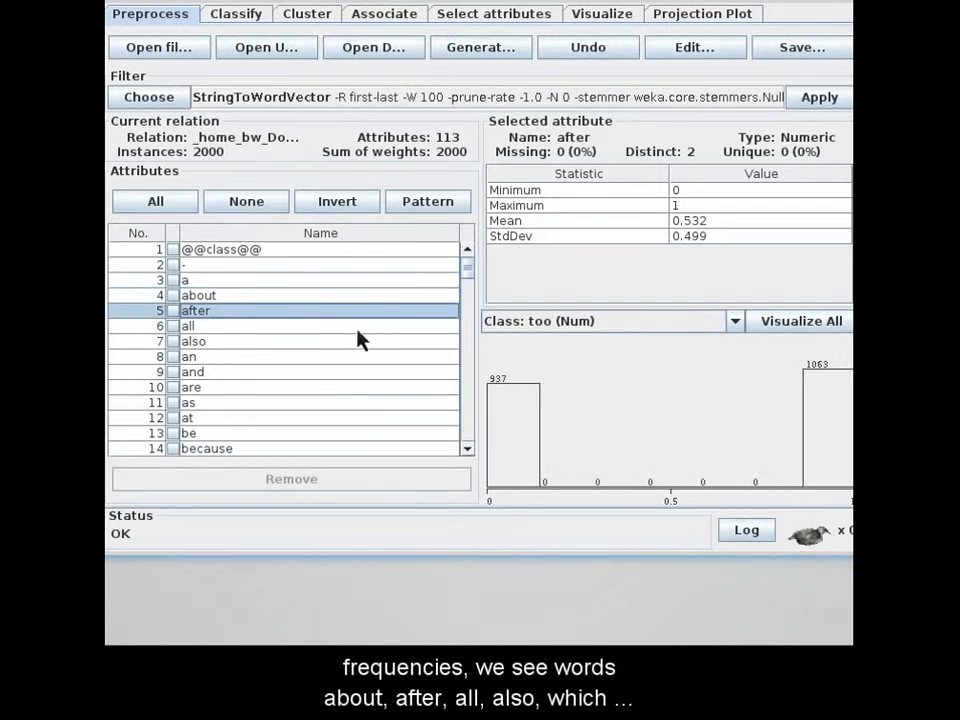
click(357, 329)
click(360, 342)
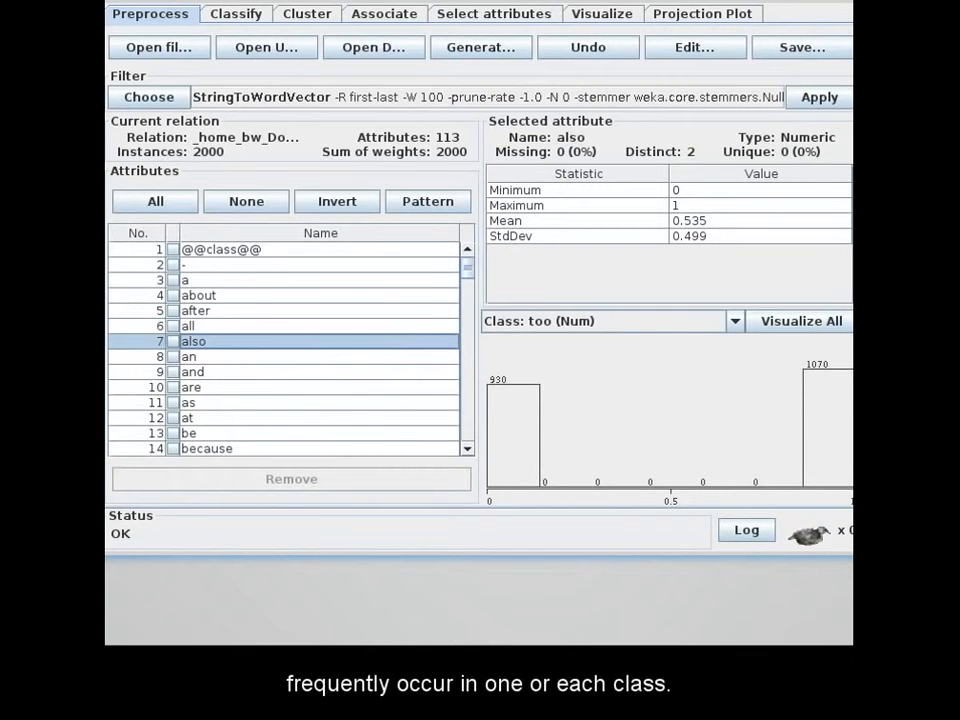
click(698, 47)
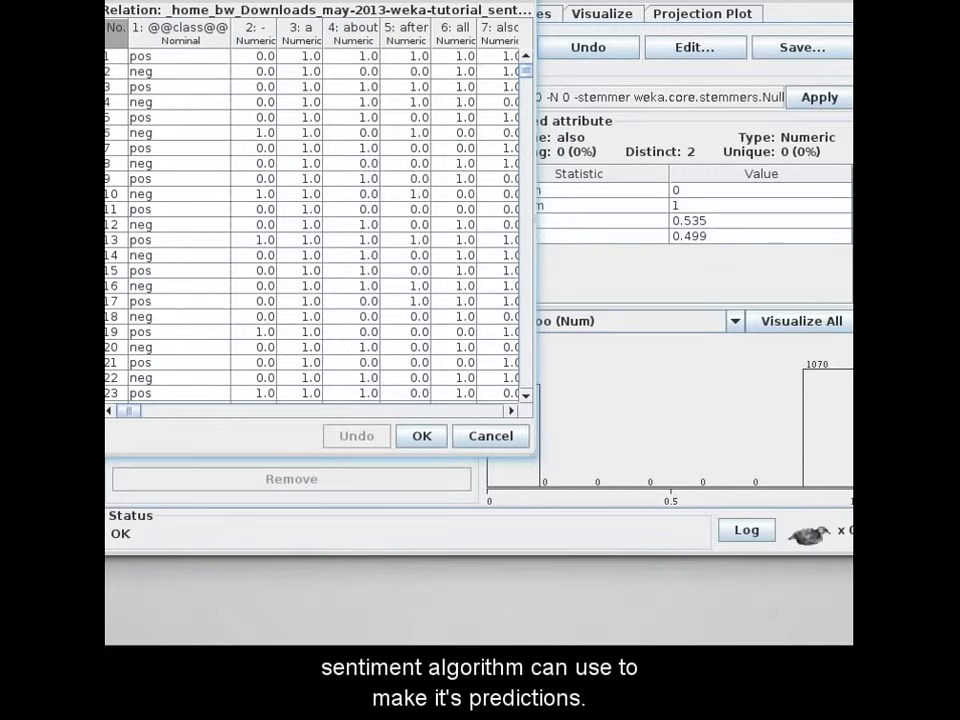
drag(512, 411, 512, 413)
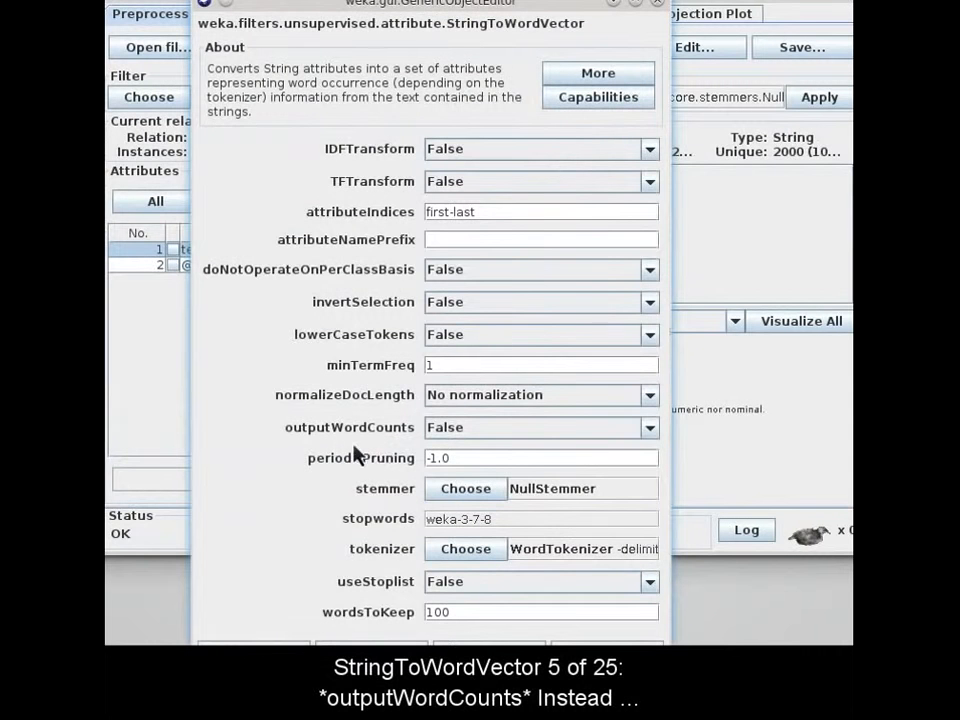
Step: Set outputWordCounts to True in the StringToWordVector settings and apply the filter to the reviews
click(644, 436)
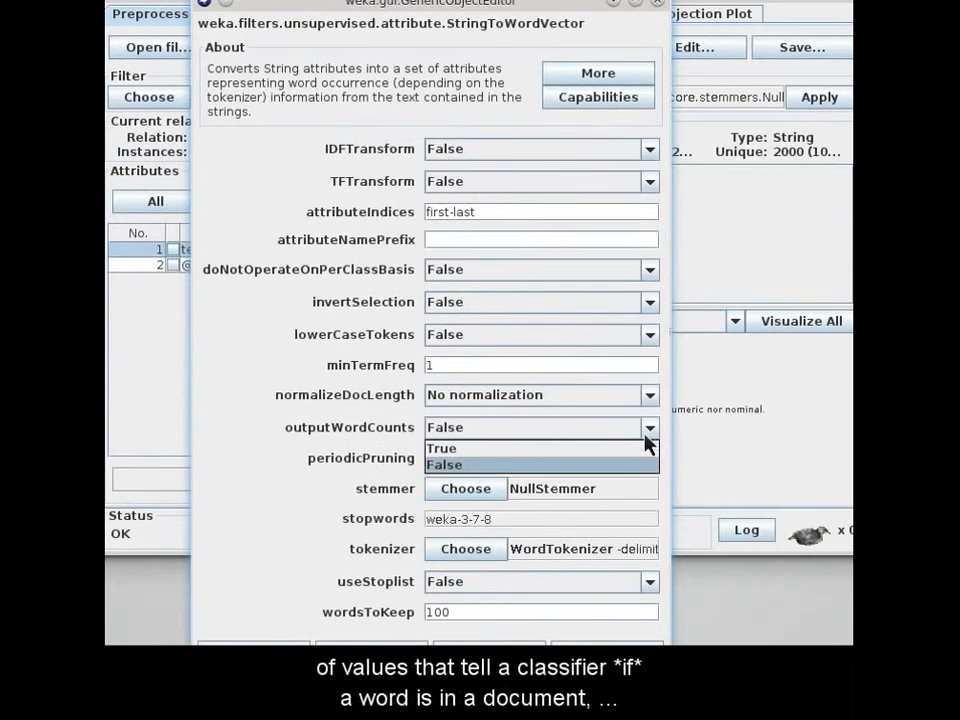
click(645, 446)
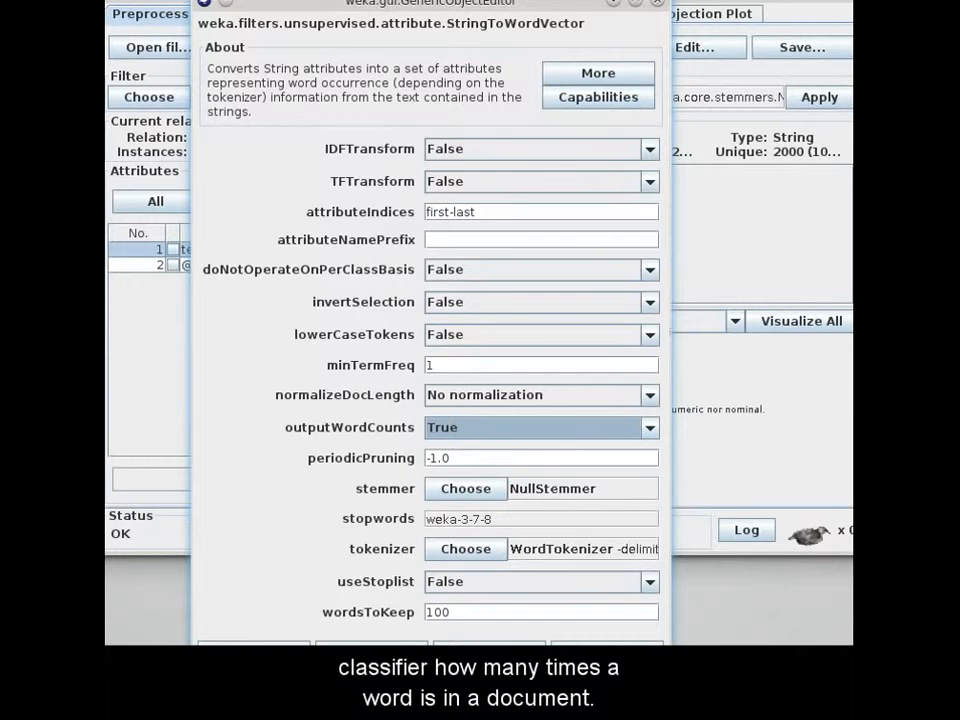
click(489, 652)
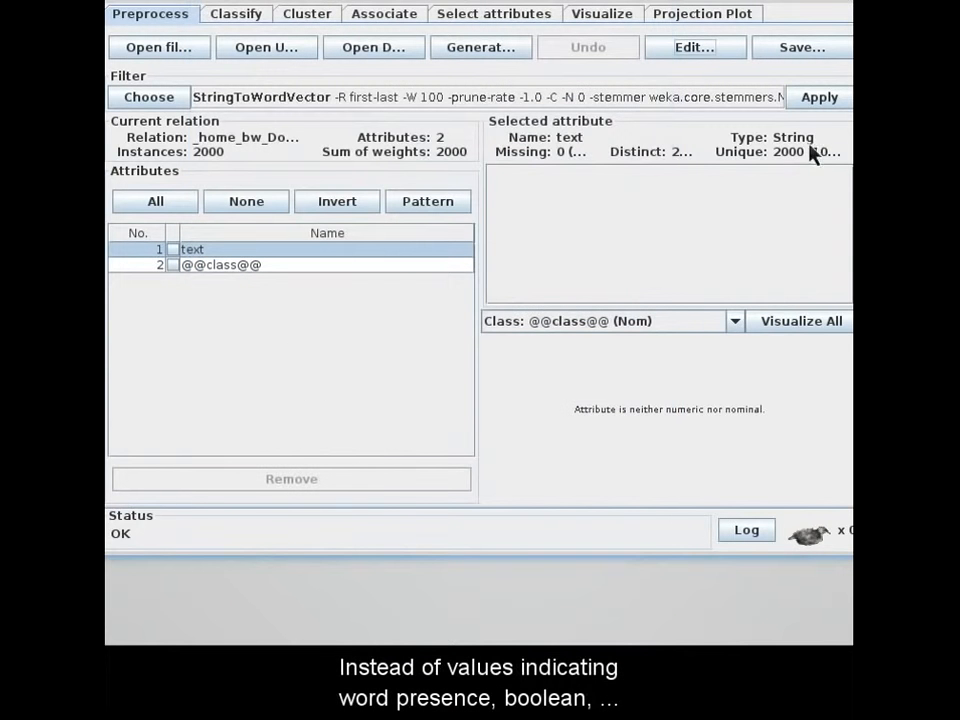
click(821, 98)
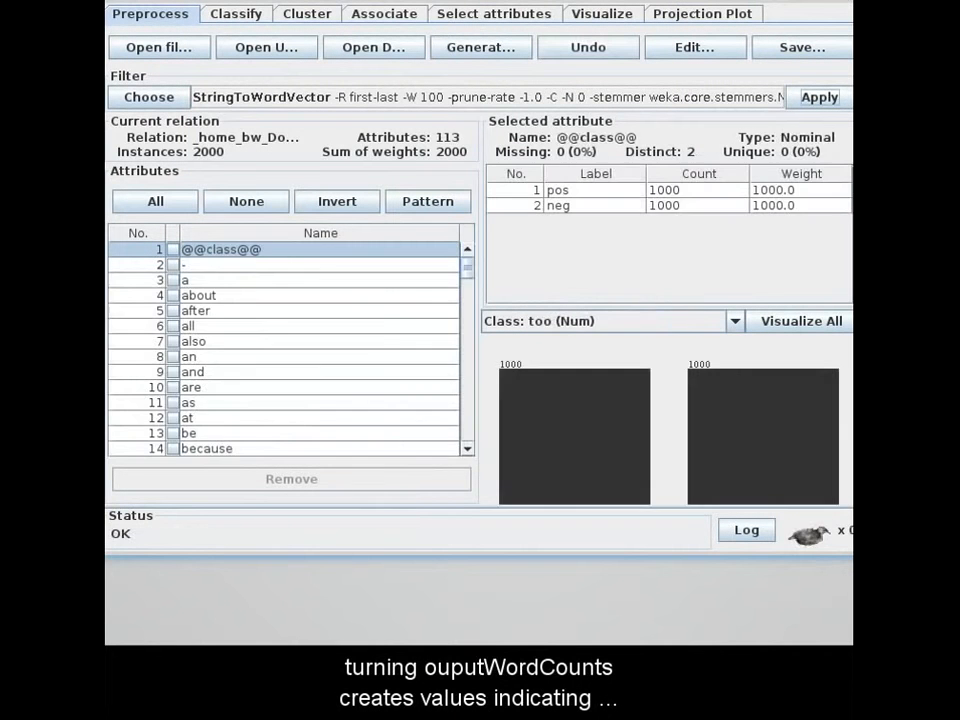
Step: Examine the per-review word counts in the data viewer, across the columns from a and about to because and been
click(690, 48)
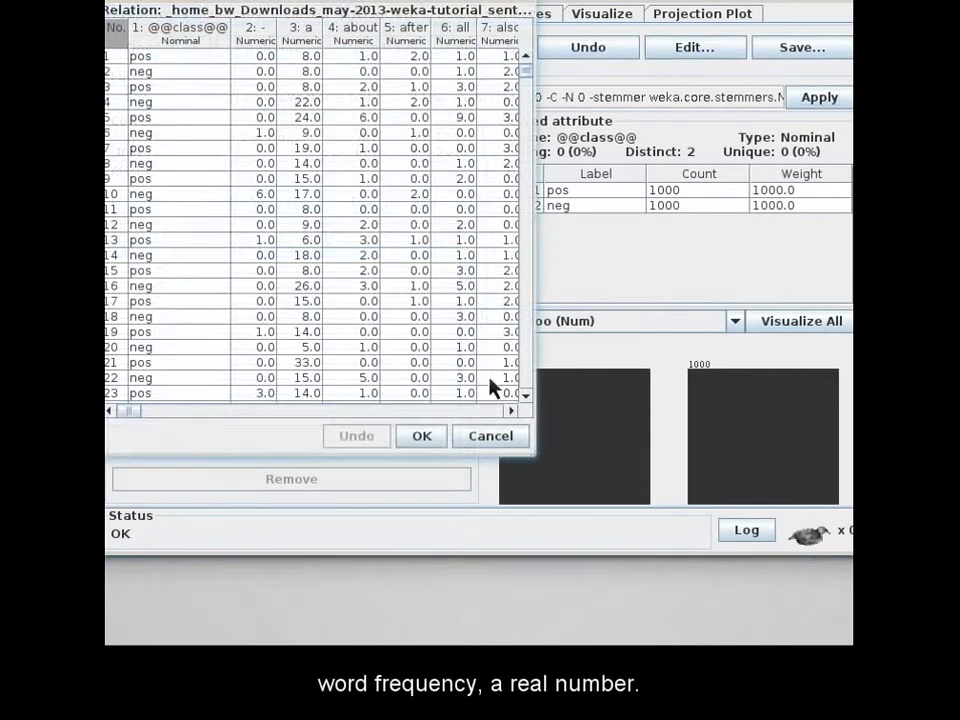
drag(508, 408, 525, 413)
scroll(528, 410, down, 6)
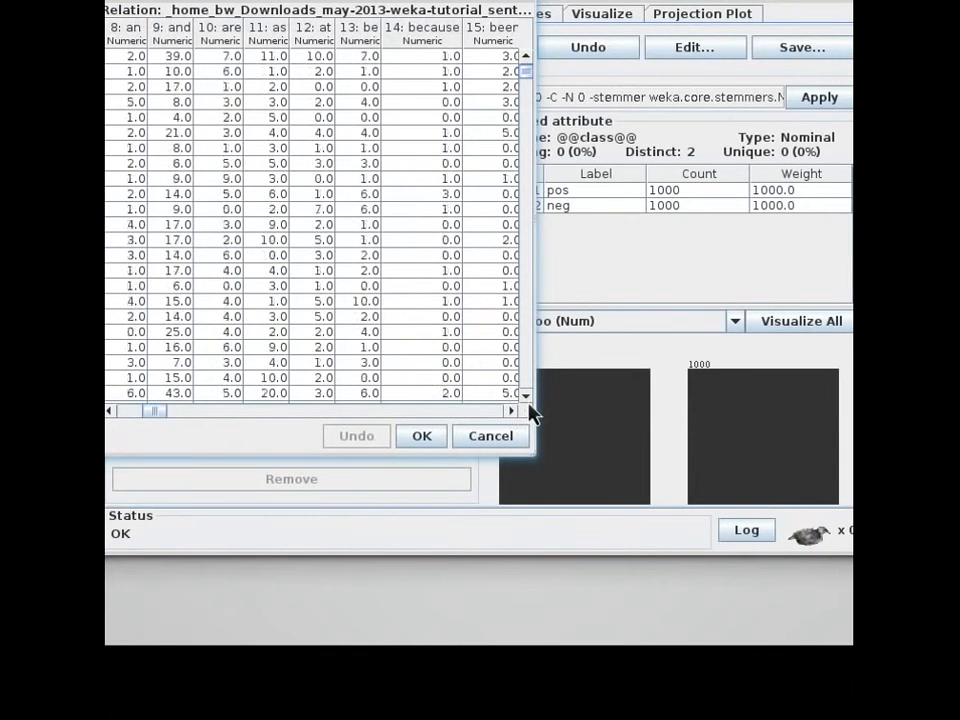
scroll(531, 414, down, 1)
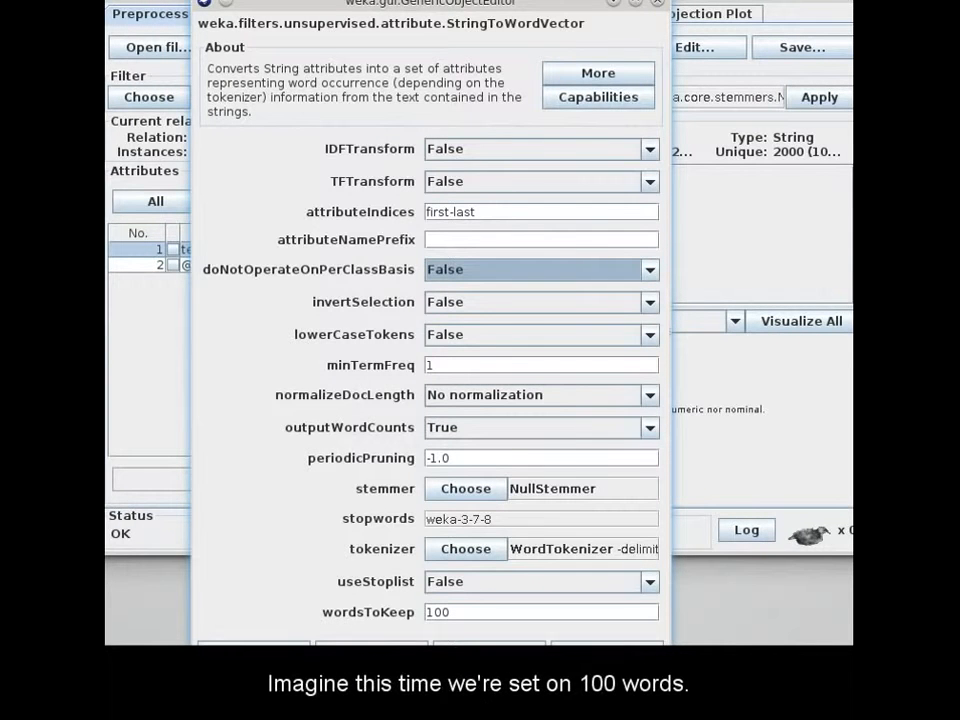
Step: Set doNotOperateOnPerClassBasis to True, apply the filter and look through the resulting word attributes
click(647, 270)
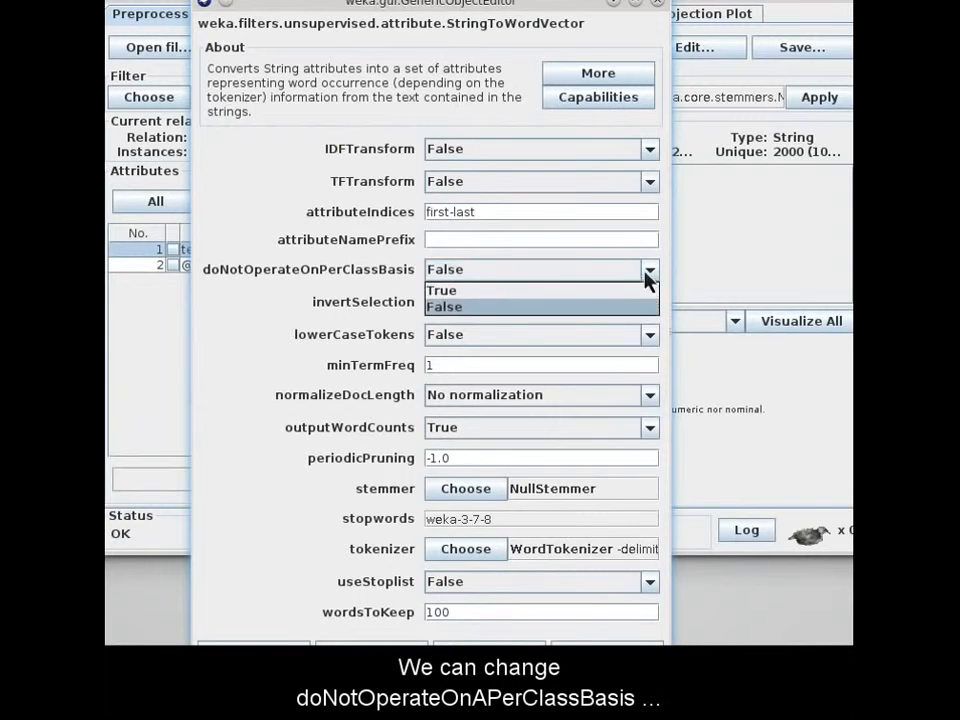
click(645, 289)
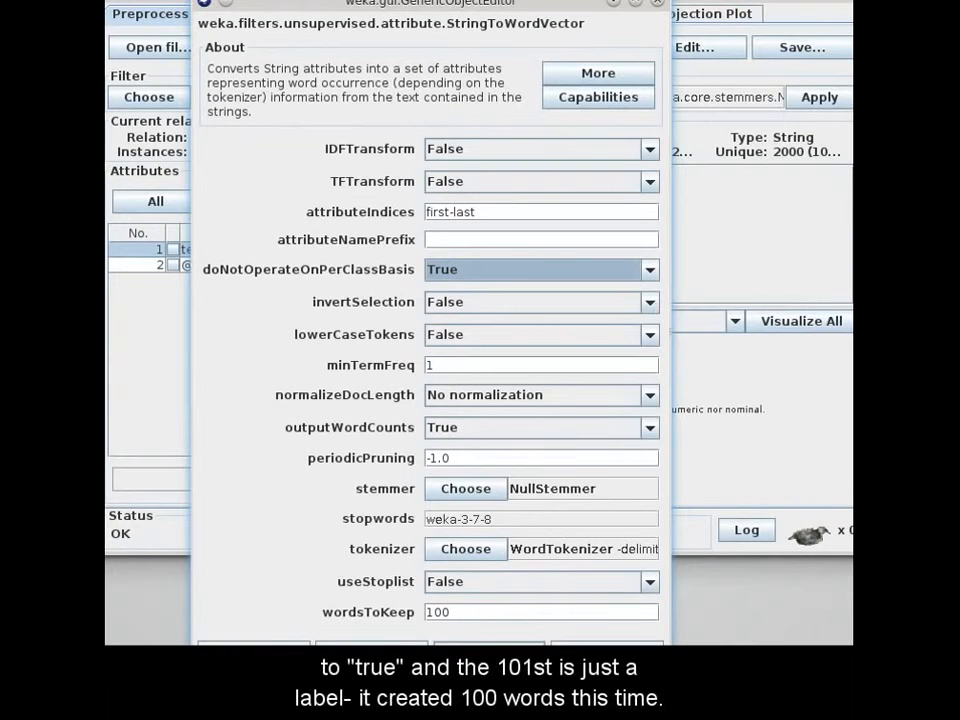
click(489, 652)
click(816, 100)
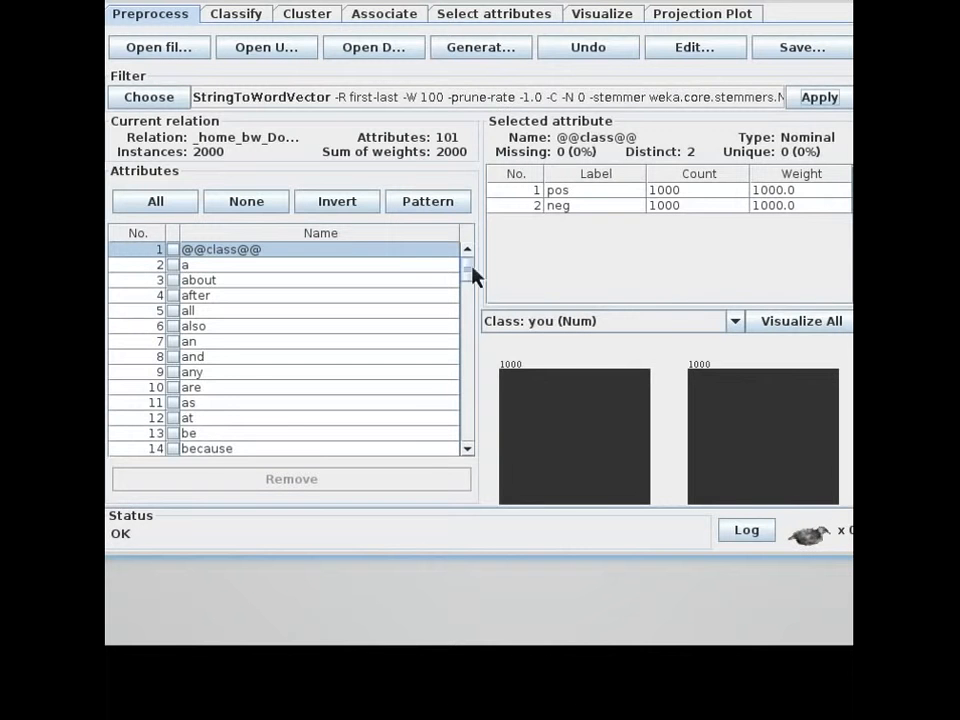
drag(472, 275, 470, 455)
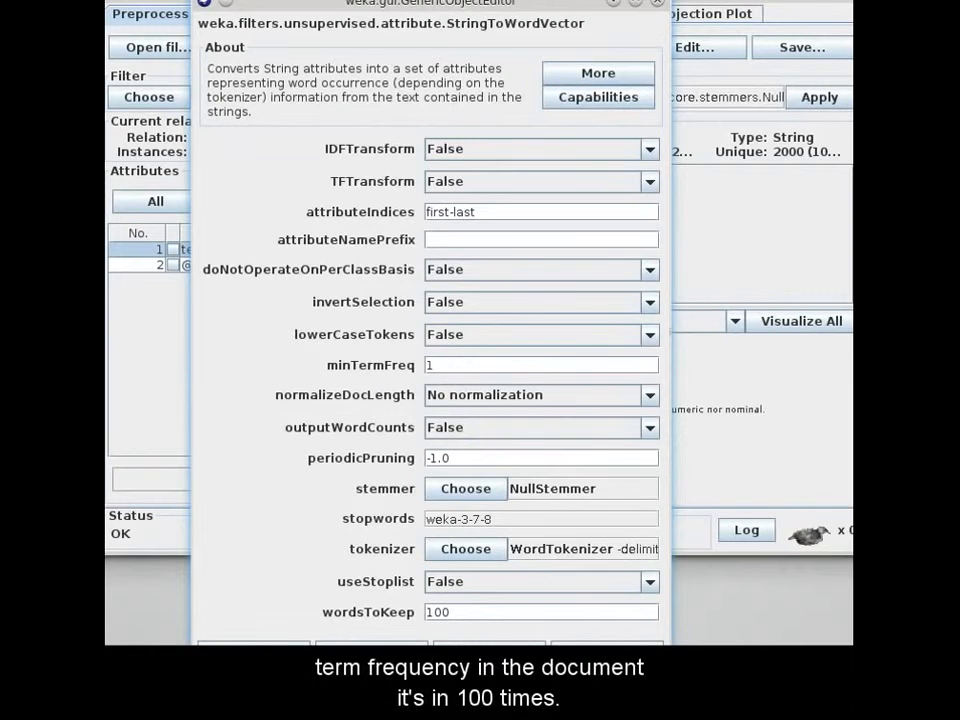
Step: Set TFTransform, IDFTransform and outputWordCounts to True in the StringToWordVector settings and apply the filter
click(428, 190)
click(439, 202)
click(440, 149)
click(442, 168)
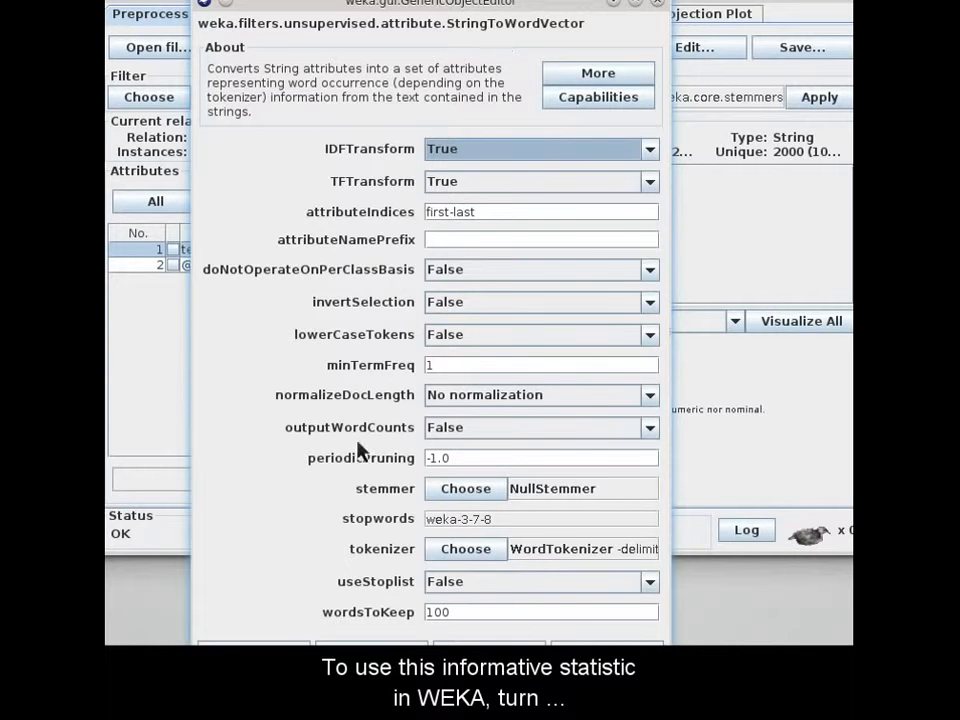
click(449, 430)
click(447, 452)
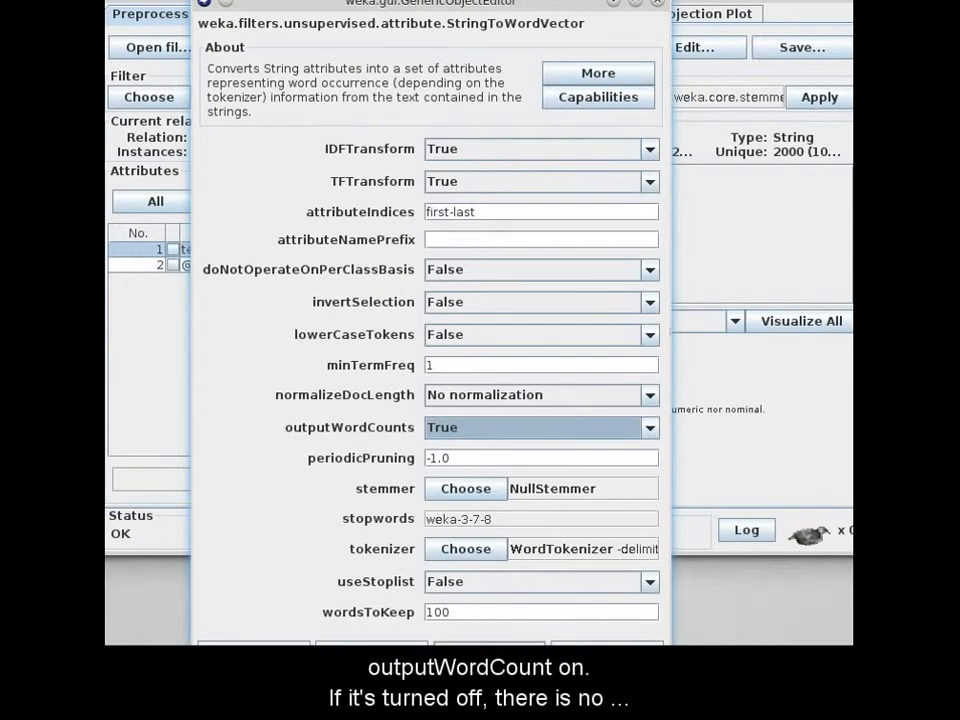
click(488, 643)
click(816, 99)
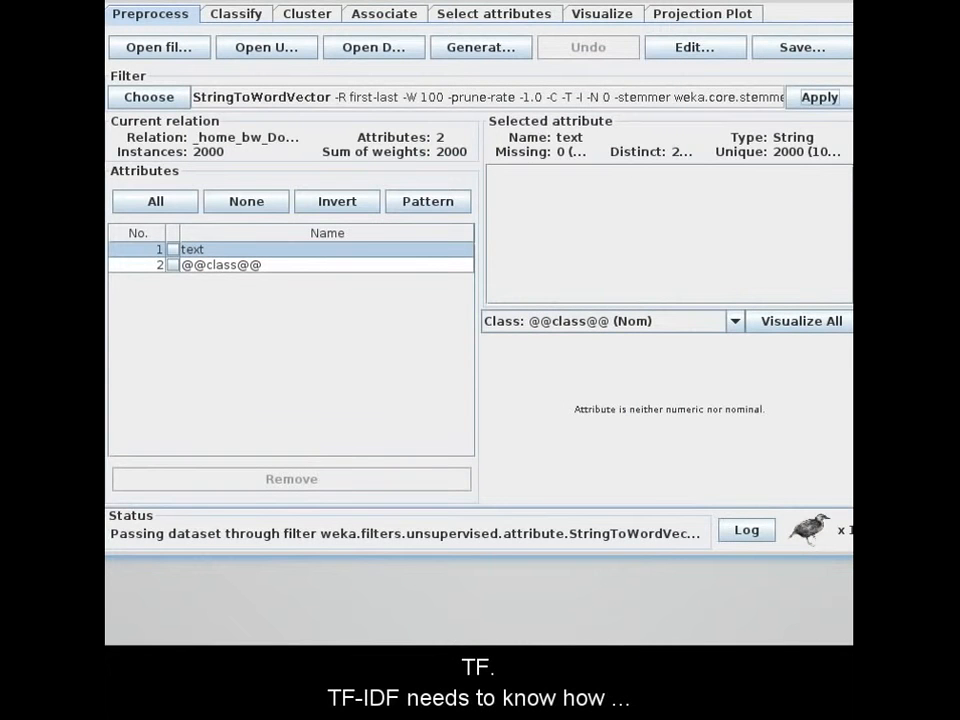
Step: Examine the TF-IDF scores in the data viewer, sorted by the about column, with the row number column widened
click(692, 50)
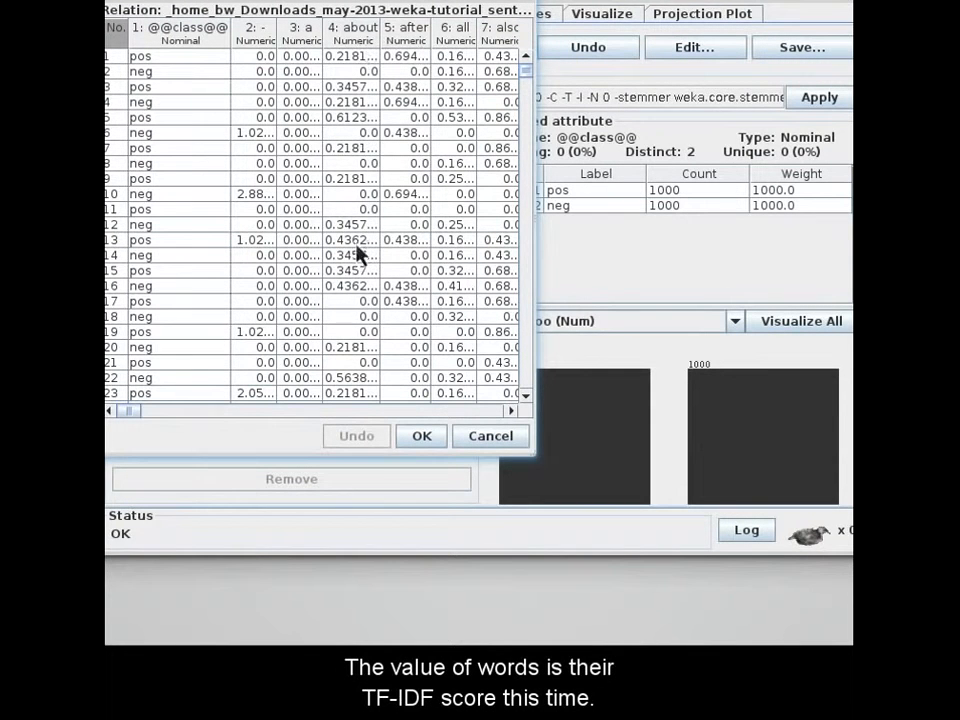
drag(527, 112, 527, 400)
click(355, 37)
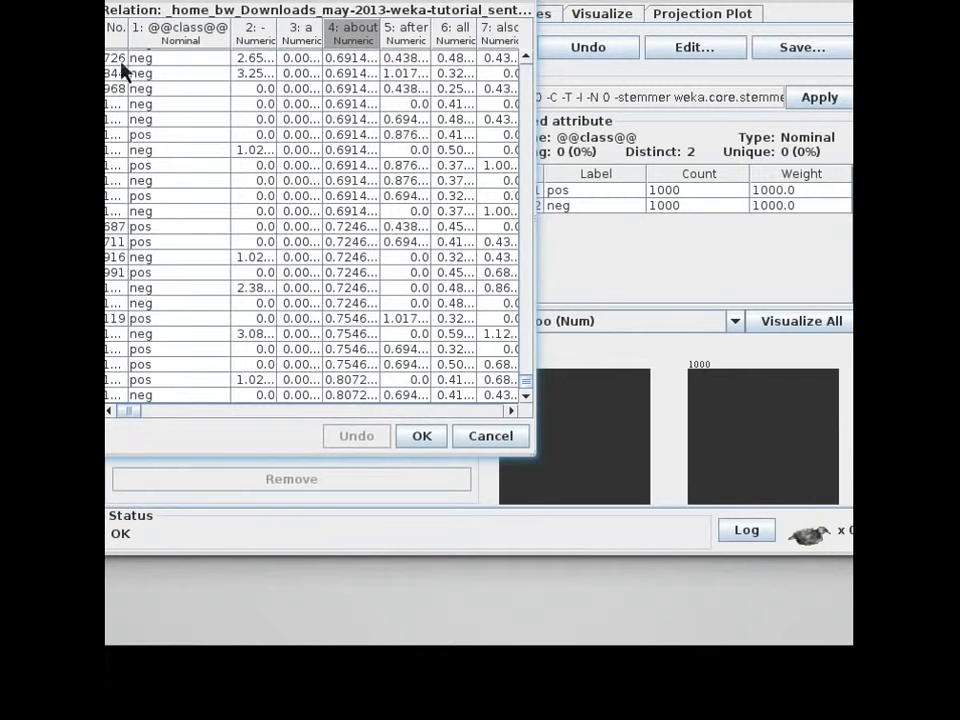
drag(129, 44, 195, 45)
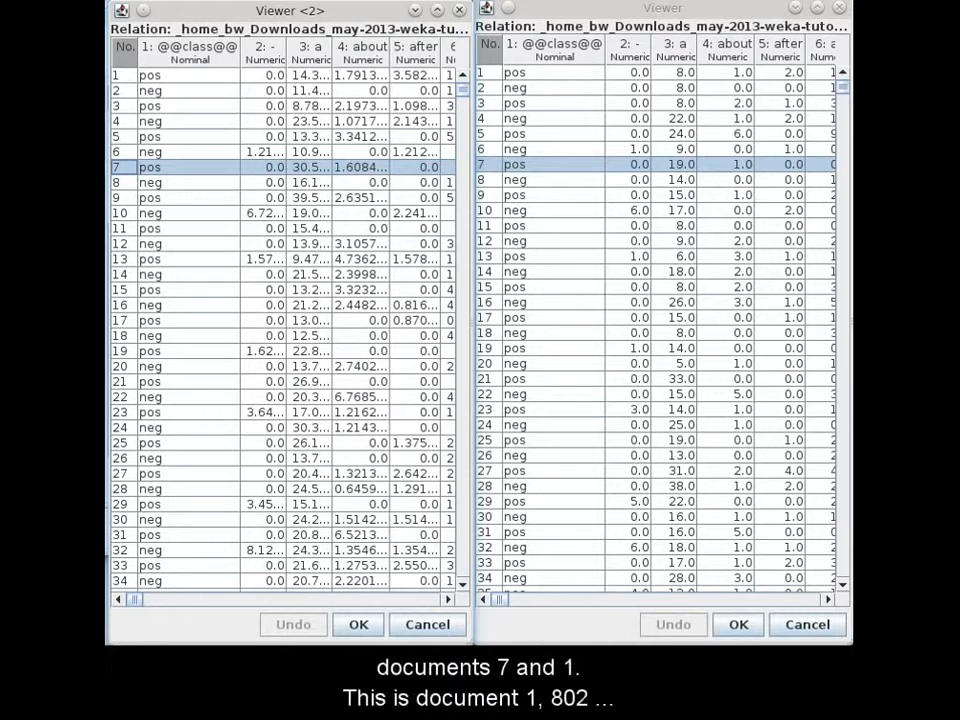
Step: Switch to the Dolphin file manager and check the word counts of cv000_29590.txt and cv003_11664.txt, then minimize it
key(alt+Tab)
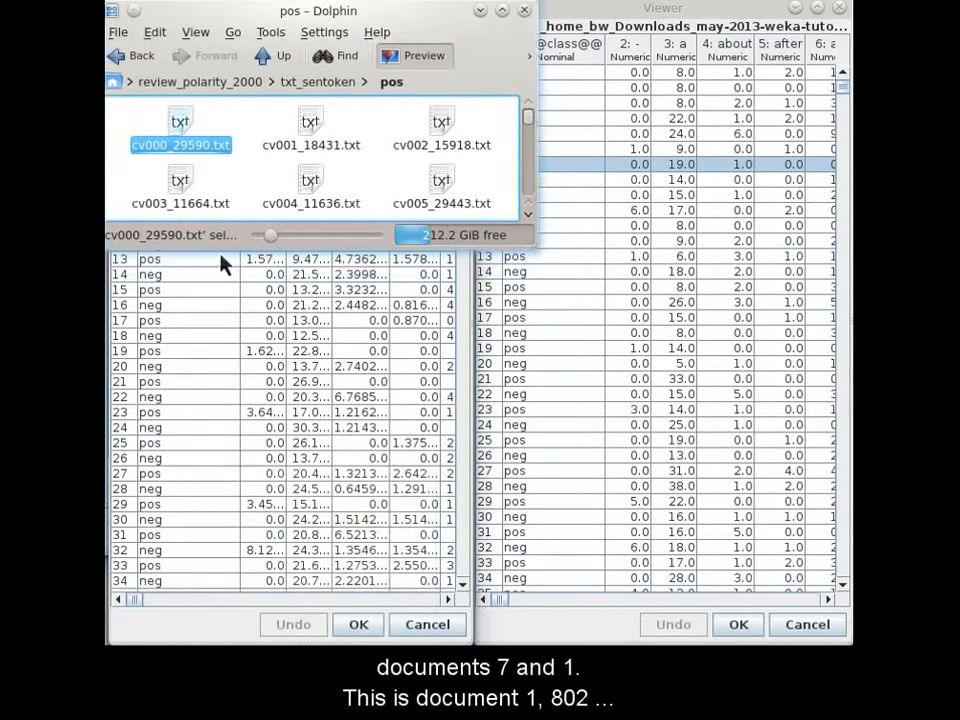
mouse_move(190, 155)
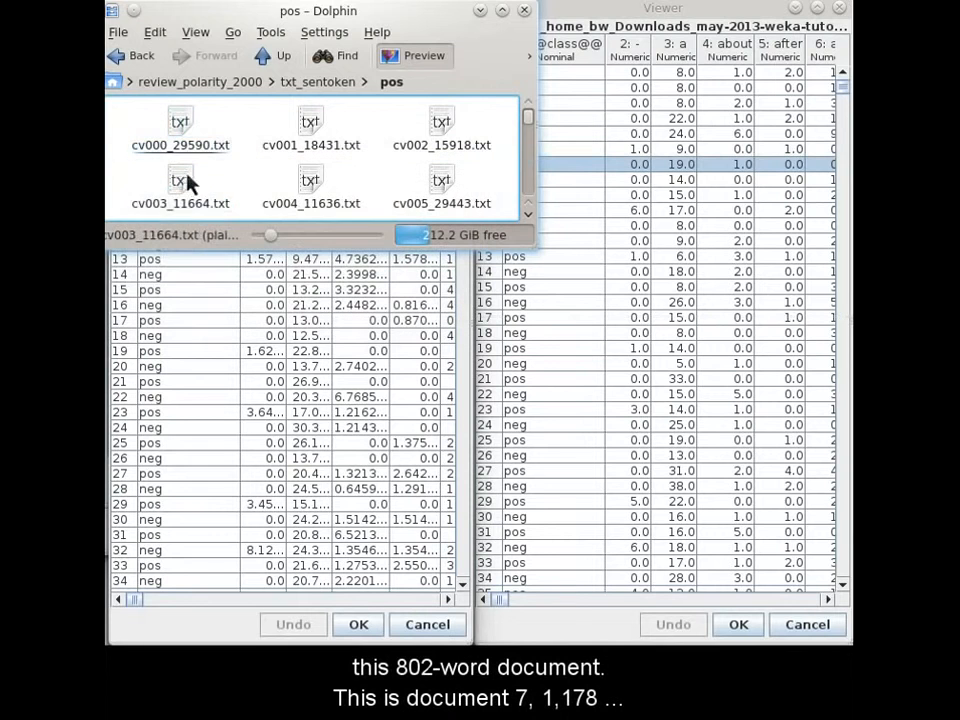
click(192, 200)
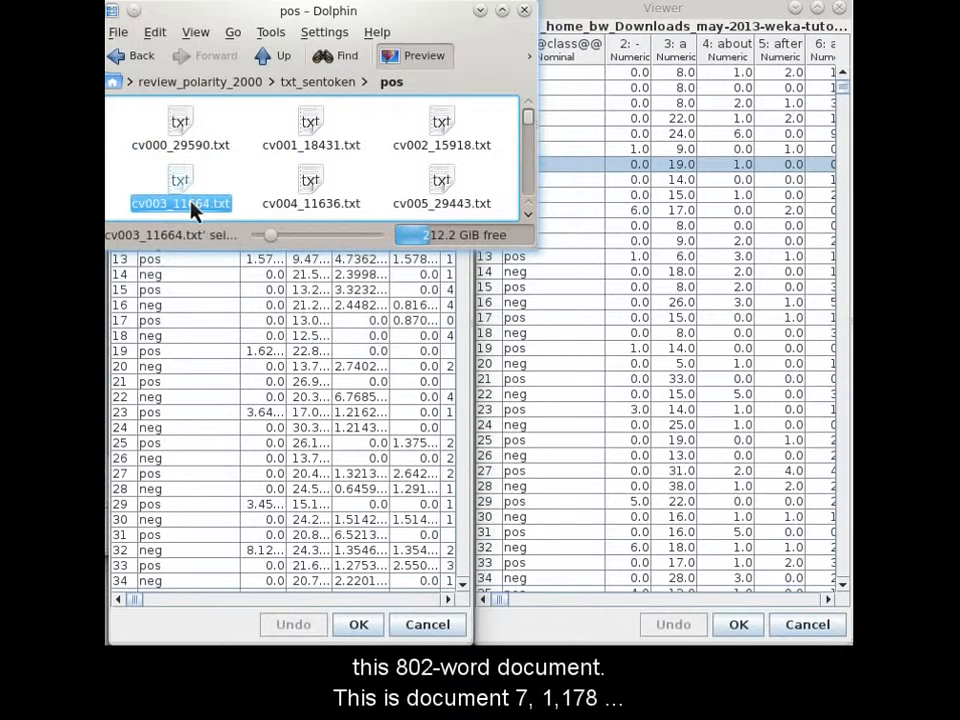
mouse_move(179, 196)
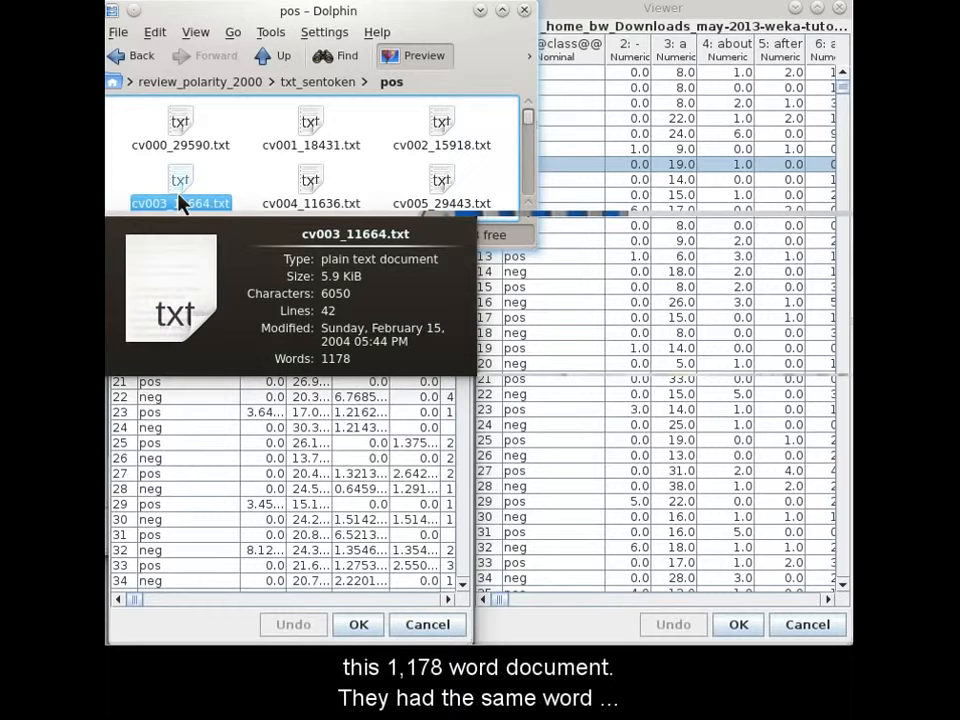
click(481, 12)
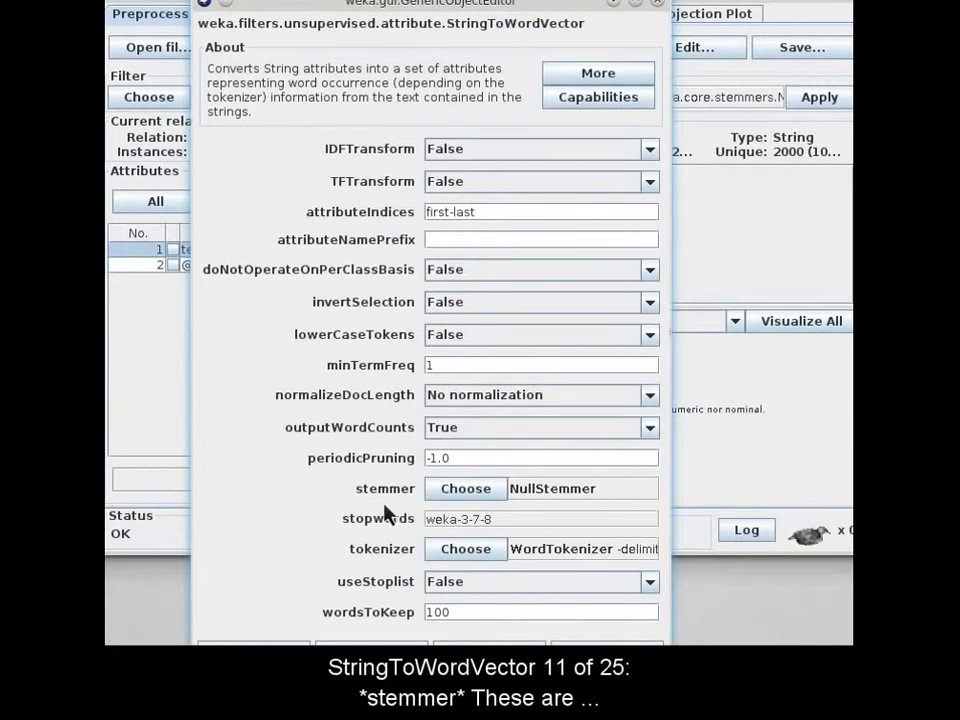
Step: Set the stemmer to IteratedLovinsStemmer, apply the filter and look through the resulting word stems
click(457, 495)
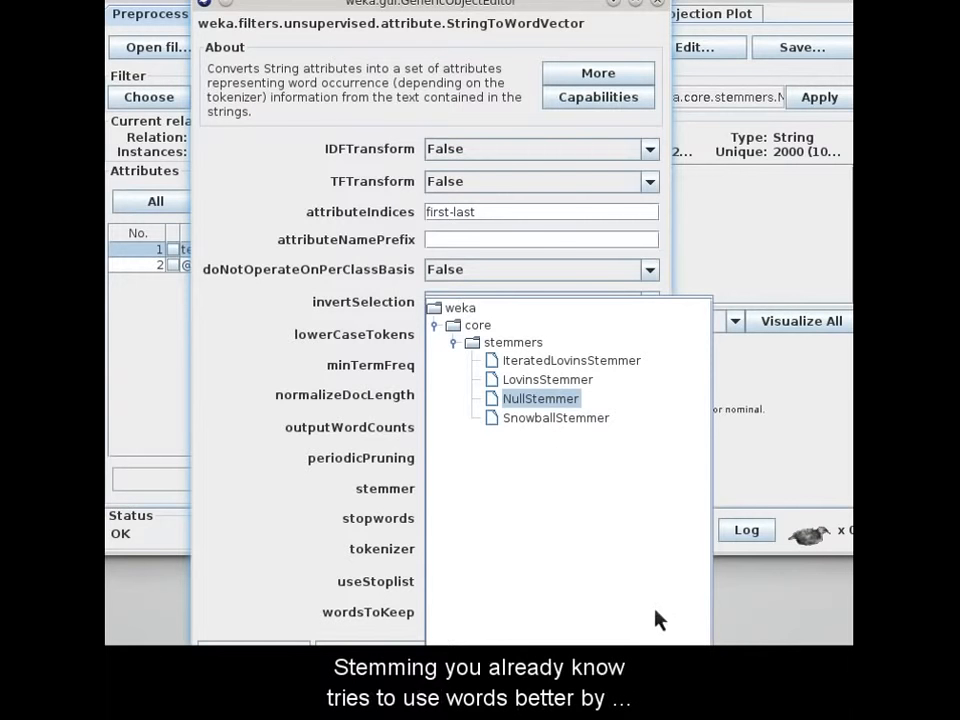
click(672, 652)
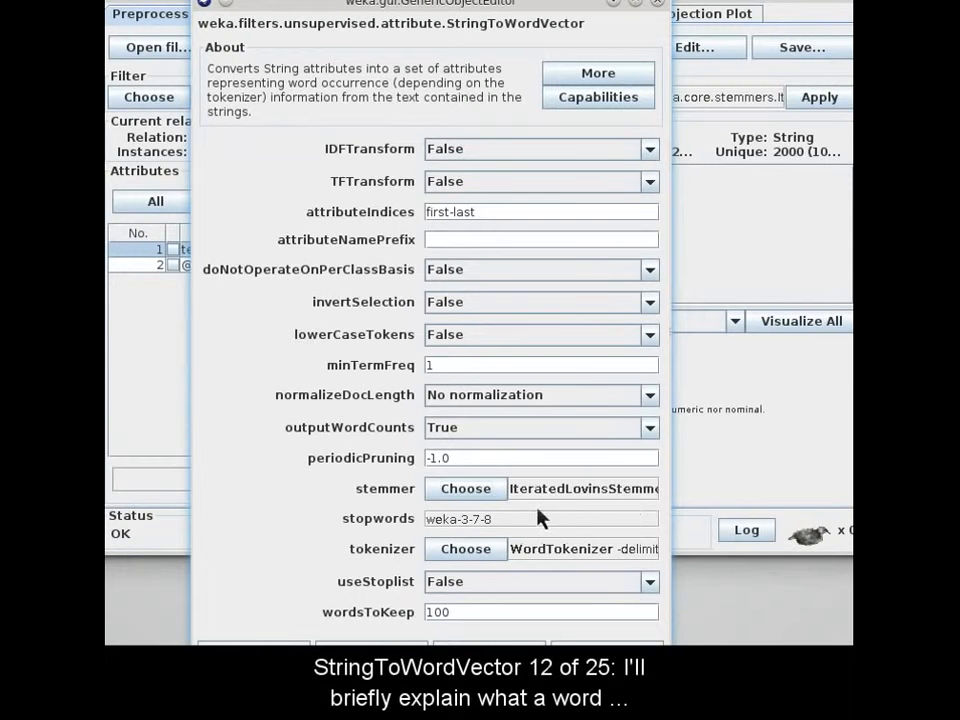
click(489, 645)
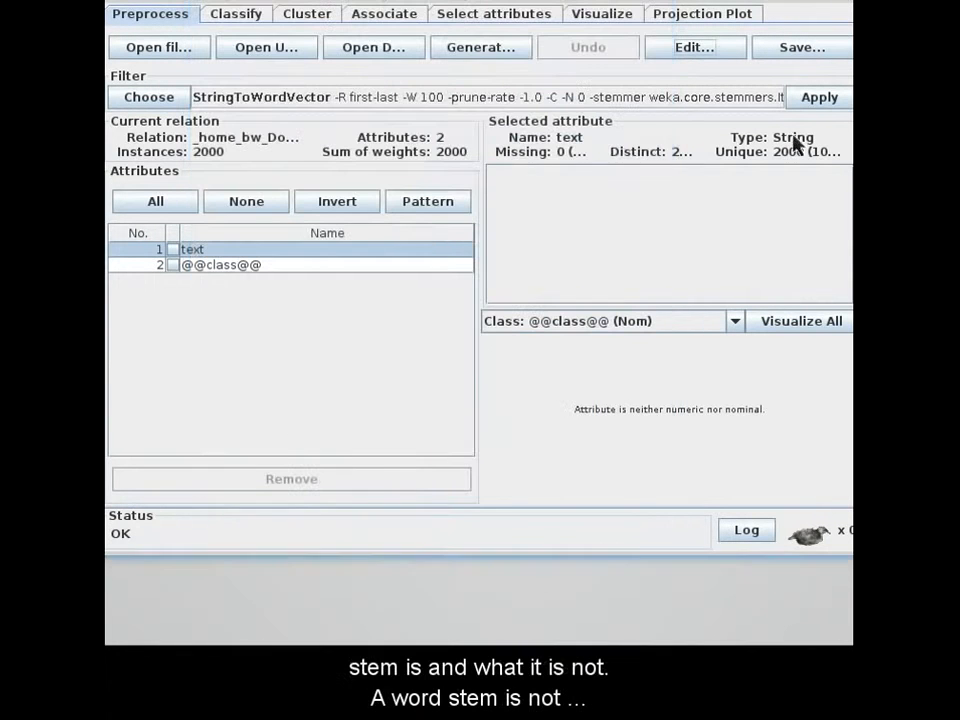
click(819, 104)
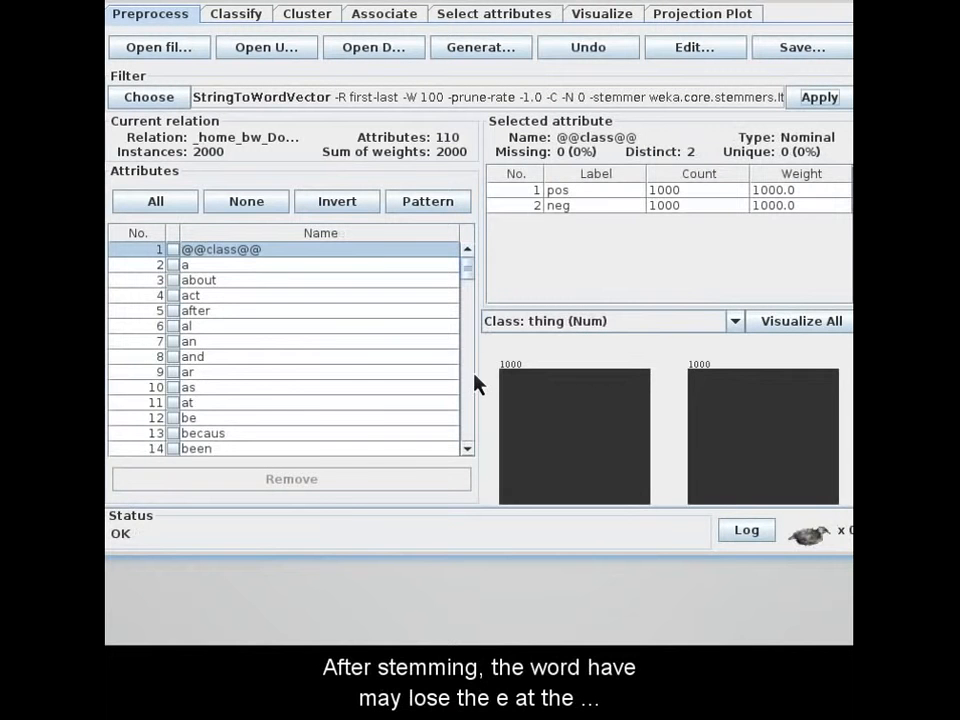
scroll(476, 385, down, 9)
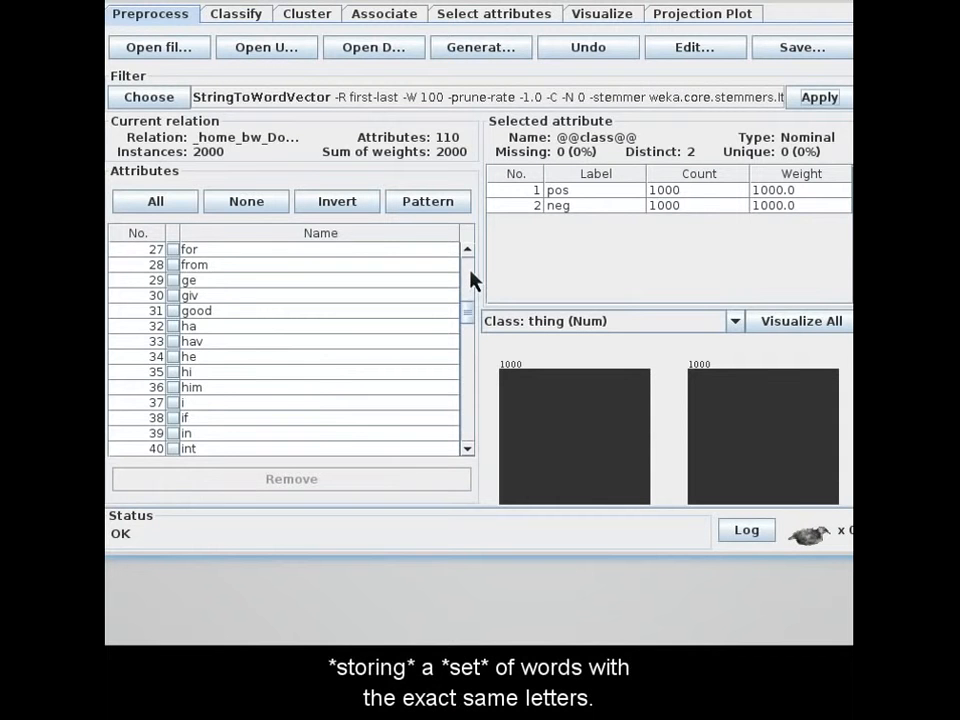
scroll(258, 365, up, 9)
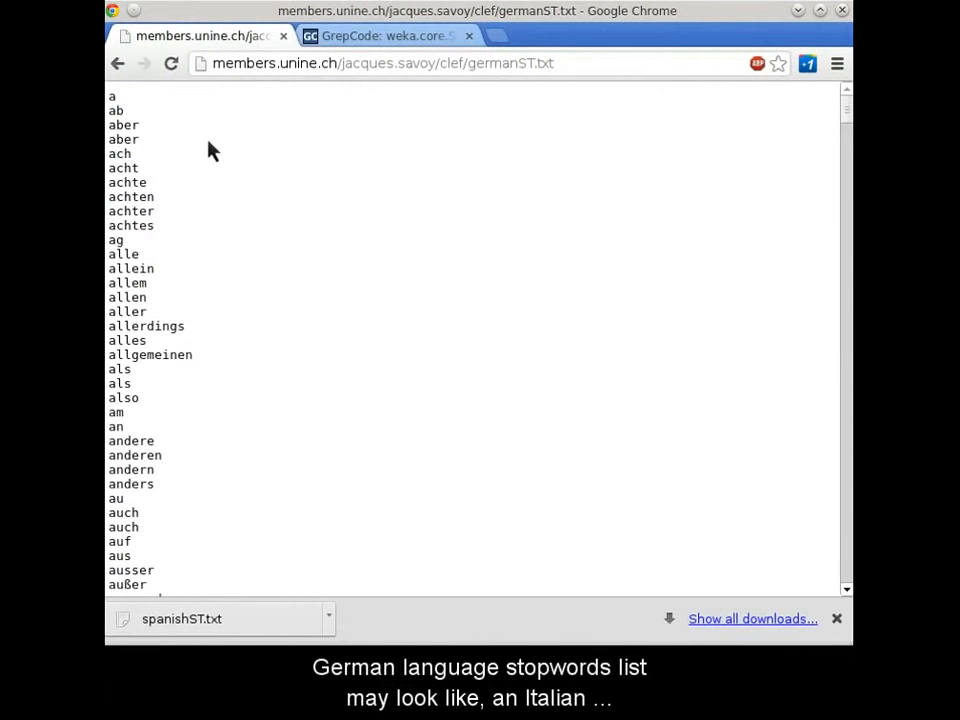
Step: View the Italian and Spanish stopword lists in Chrome, and read the English stopwords in the weka.core.Stopwords source code
click(122, 74)
click(358, 405)
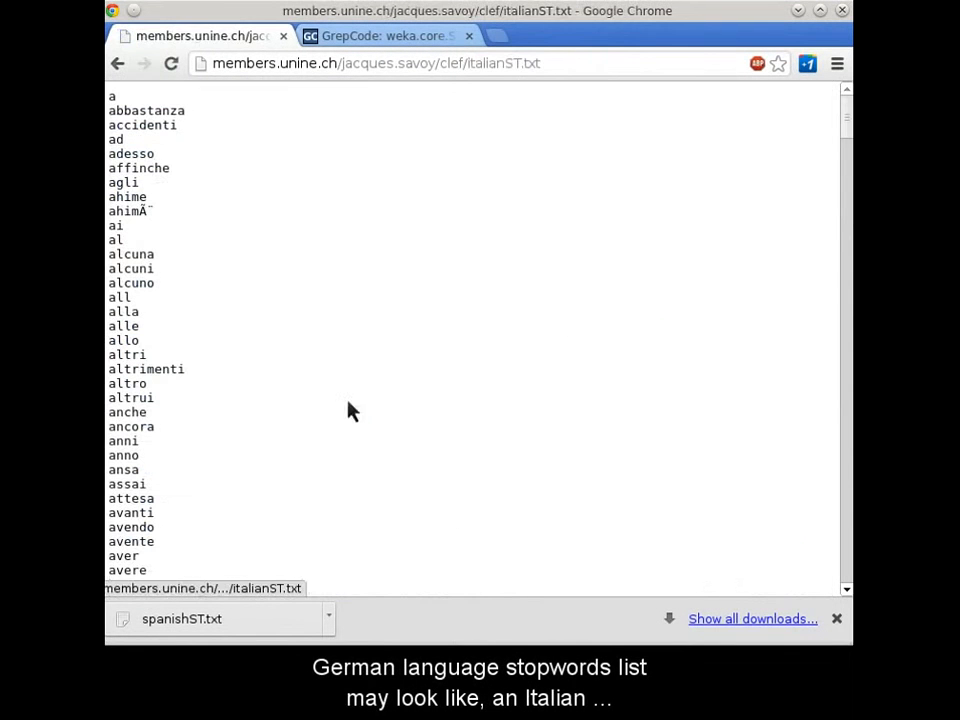
click(117, 63)
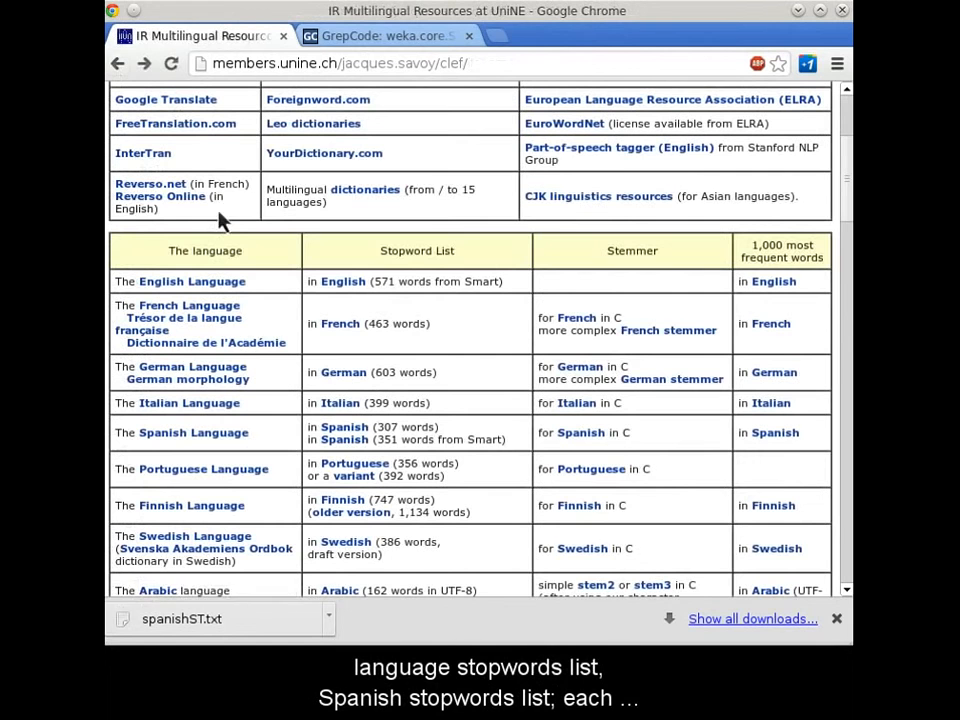
click(345, 421)
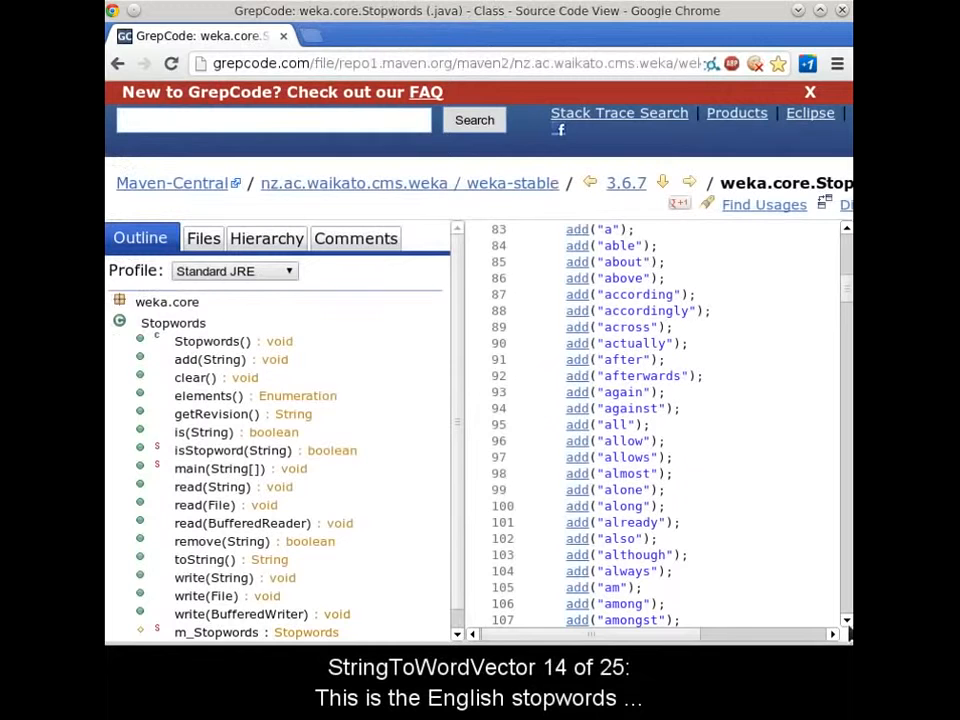
scroll(848, 634, down, 9)
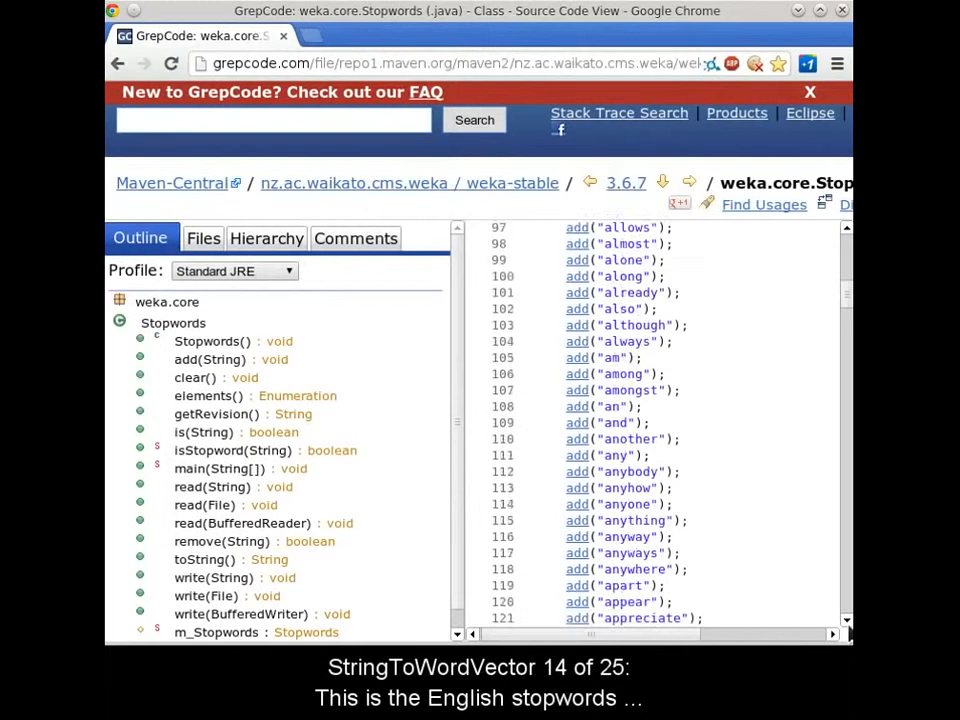
scroll(848, 634, down, 1)
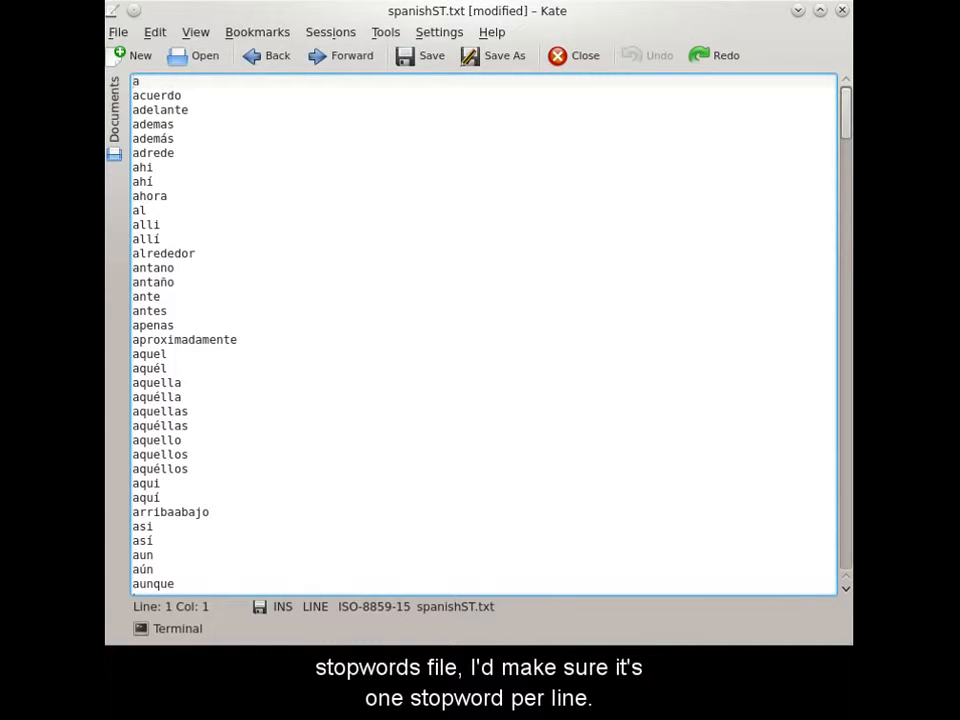
Step: Delete the stopword a from the first line of spanishST.txt and comment out acuerdo with a # sign
click(155, 87)
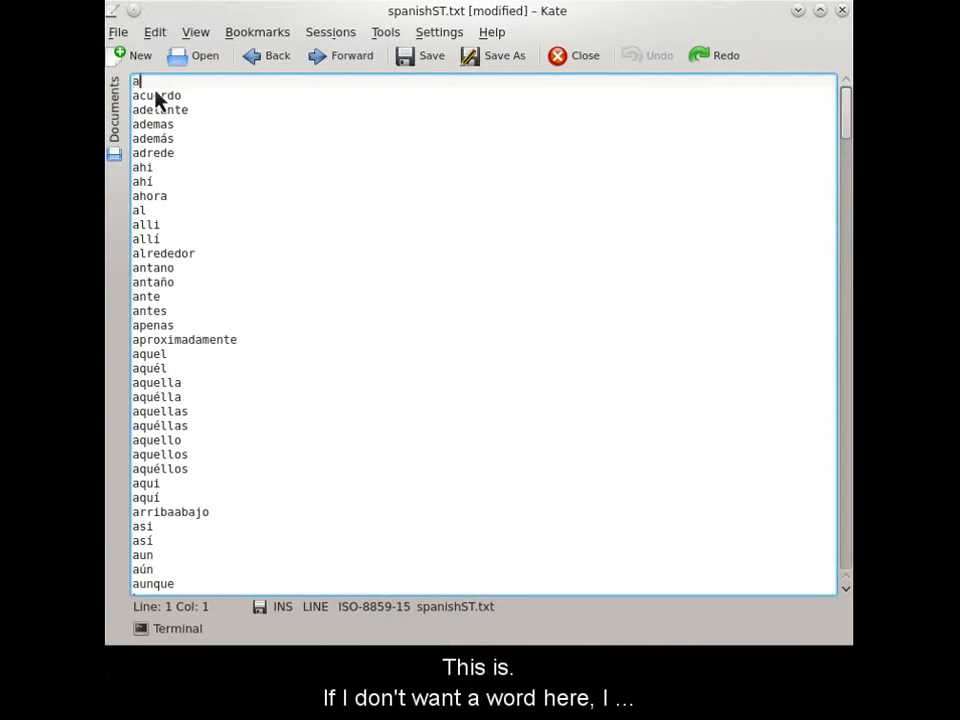
key(BackSpace)
key(Down)
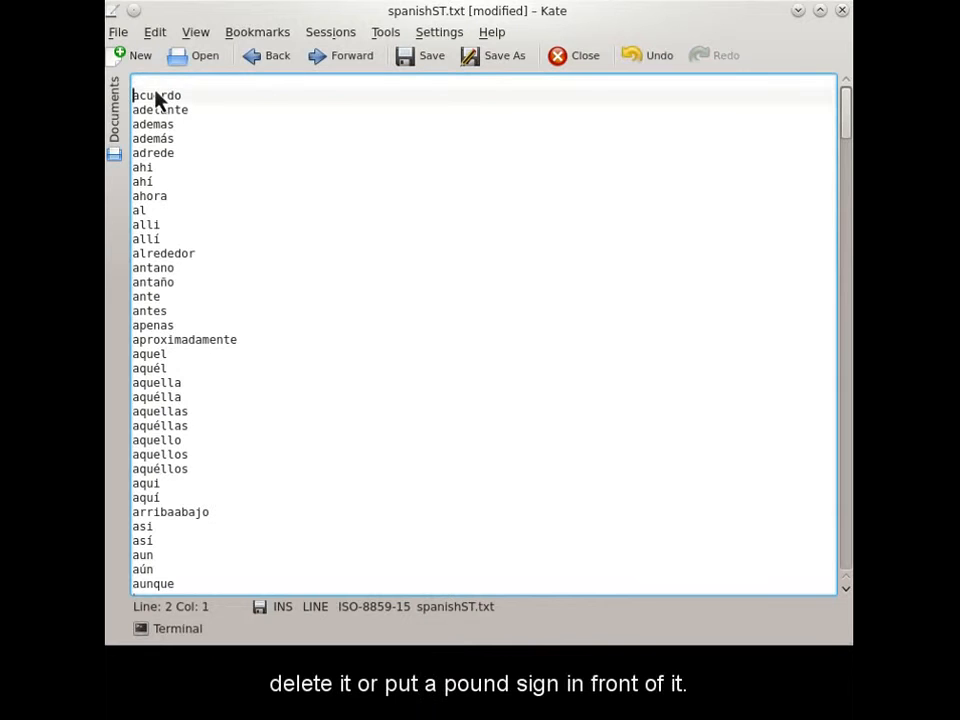
text(#)
key(Up)
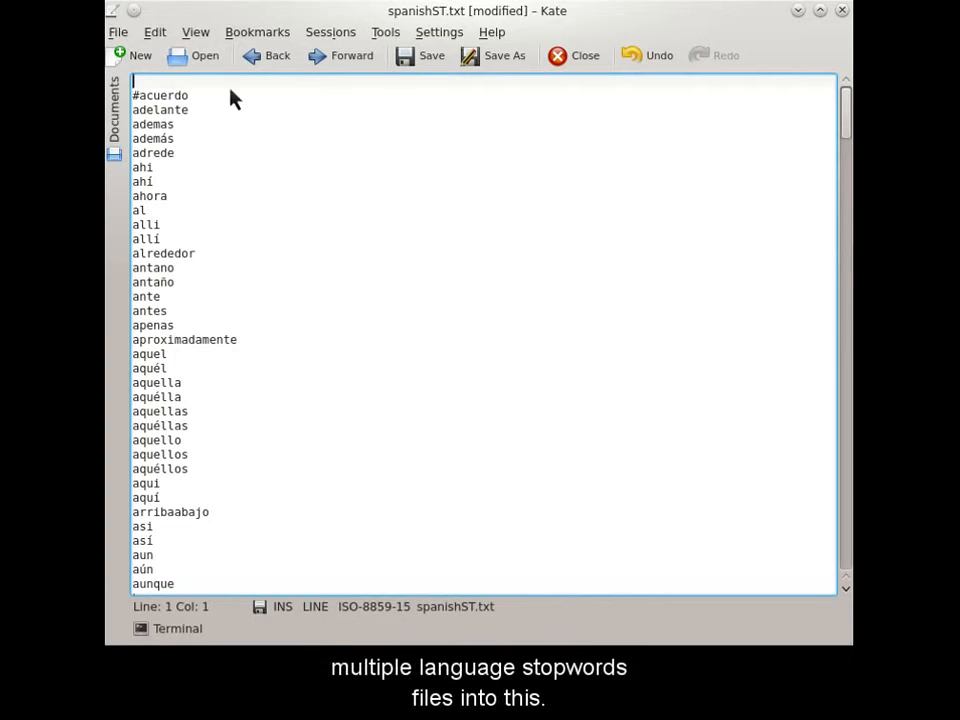
Step: Add the stopwords film and character on separate lines at the start of spanishST.txt, save the file and return to Weka
text(film)
key(Return)
text(cha)
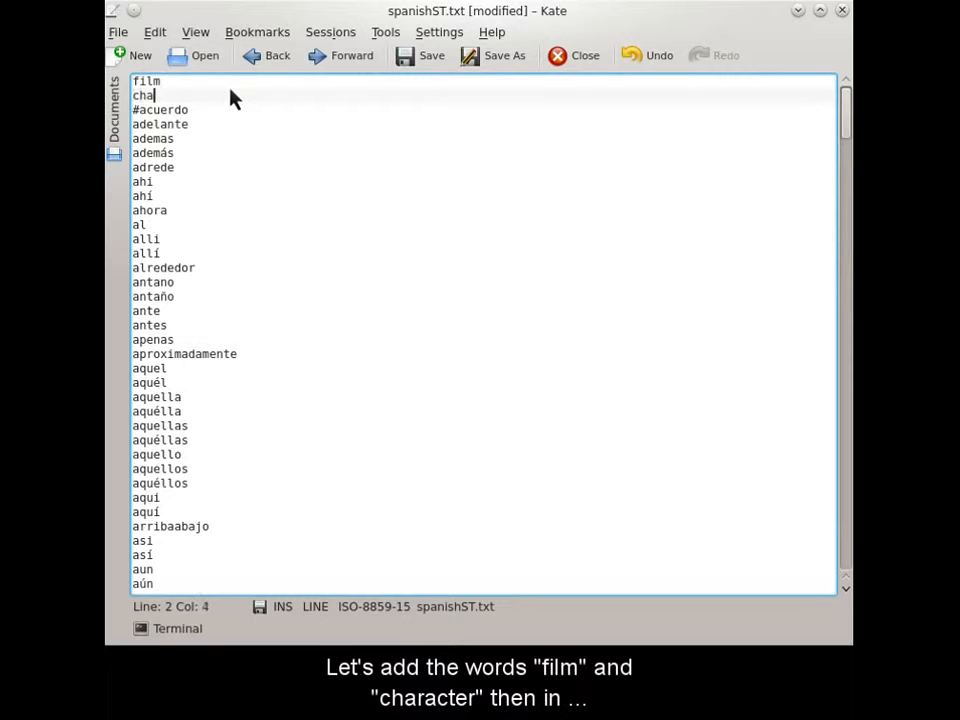
text(racter)
click(438, 62)
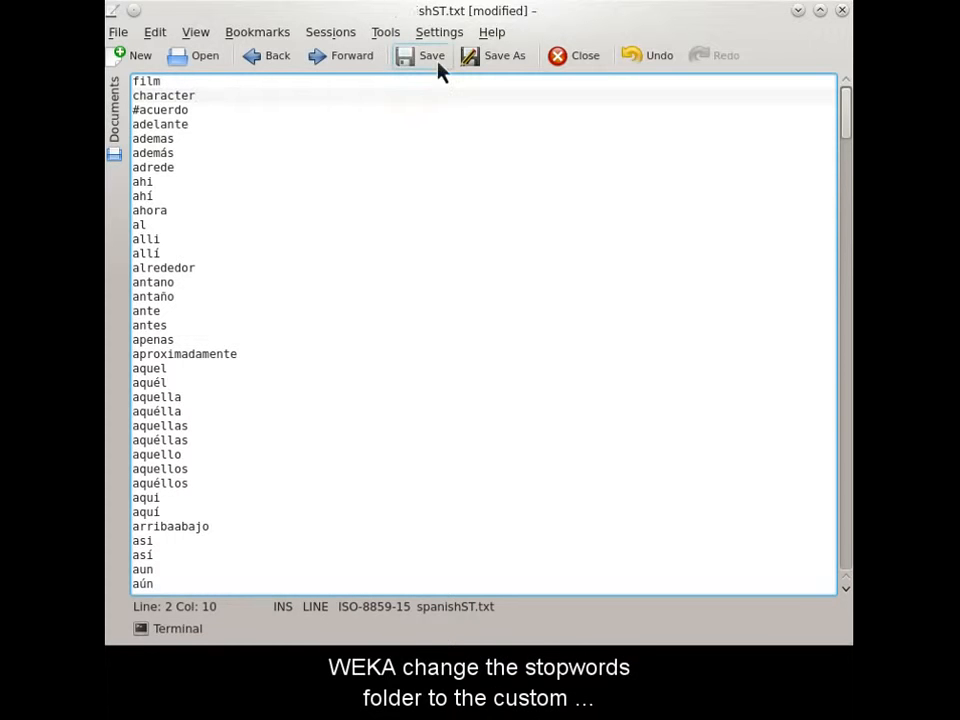
click(800, 13)
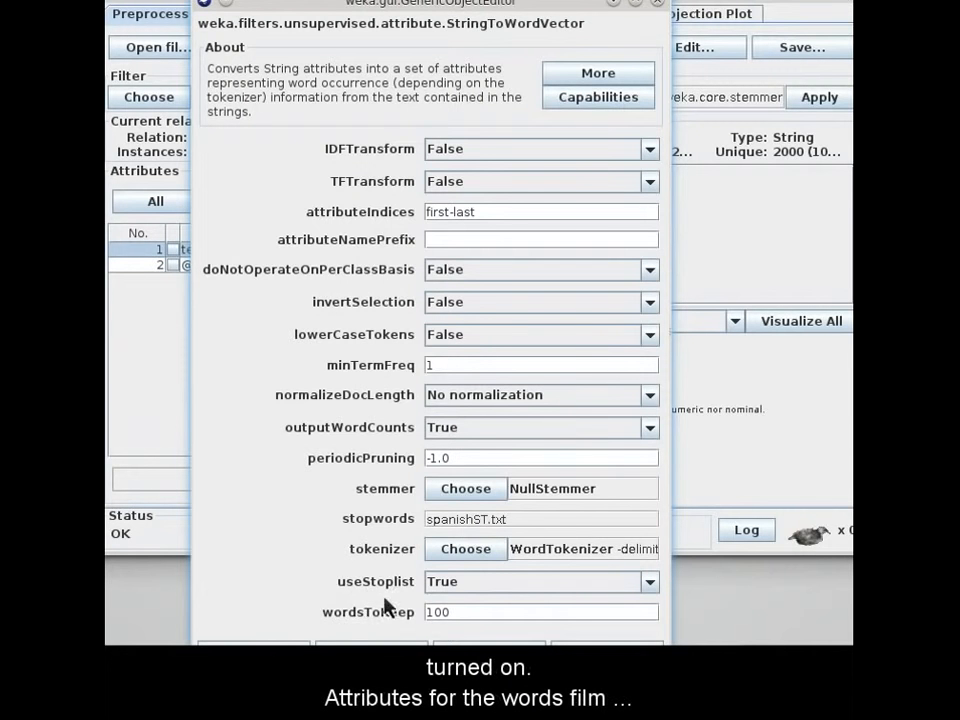
Step: Apply StringToWordVector with the custom stopwords file spanishST.txt and look for film and character among the resulting attributes
click(489, 642)
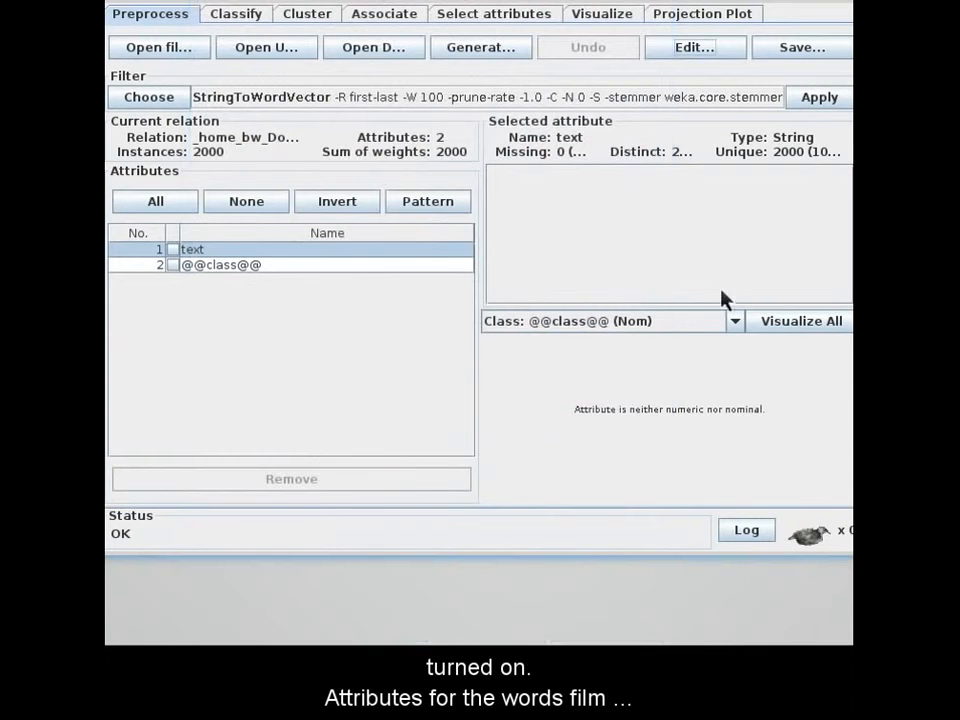
click(820, 99)
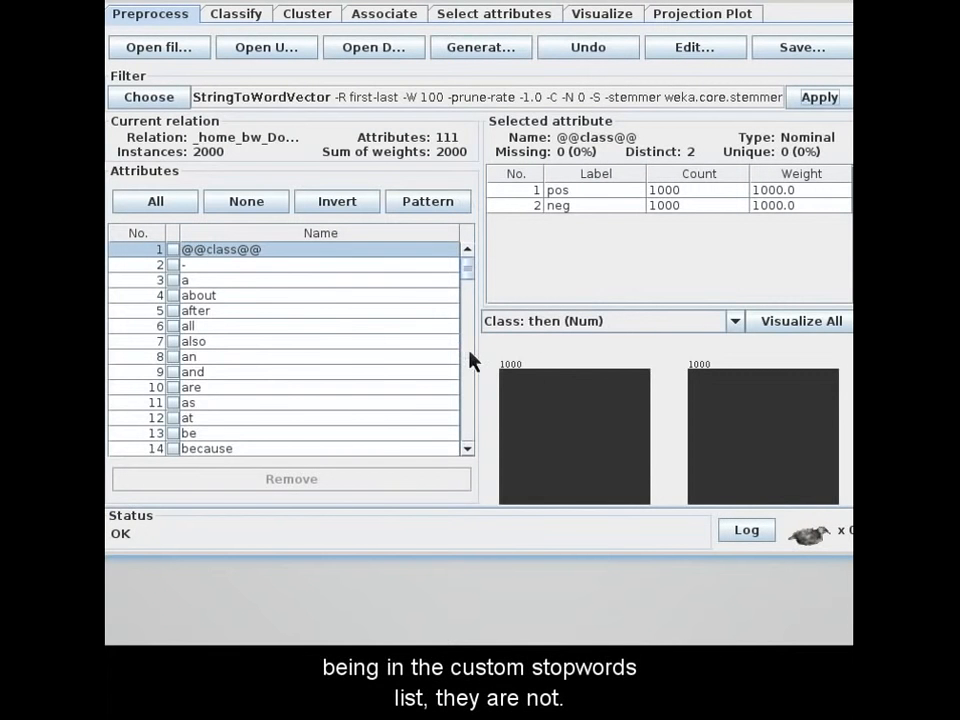
click(469, 354)
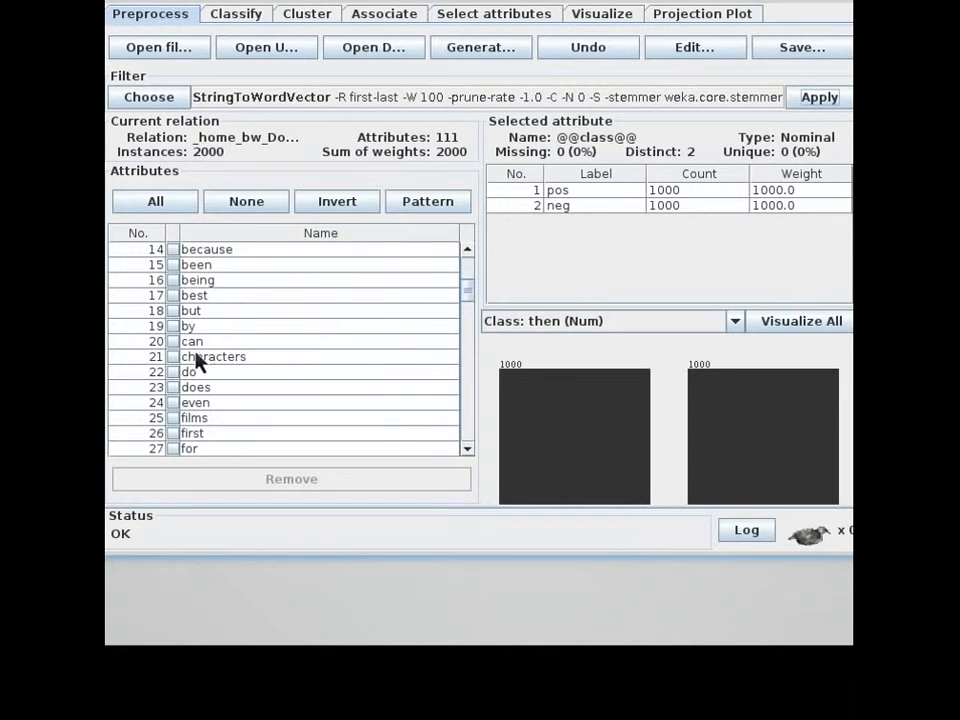
click(465, 405)
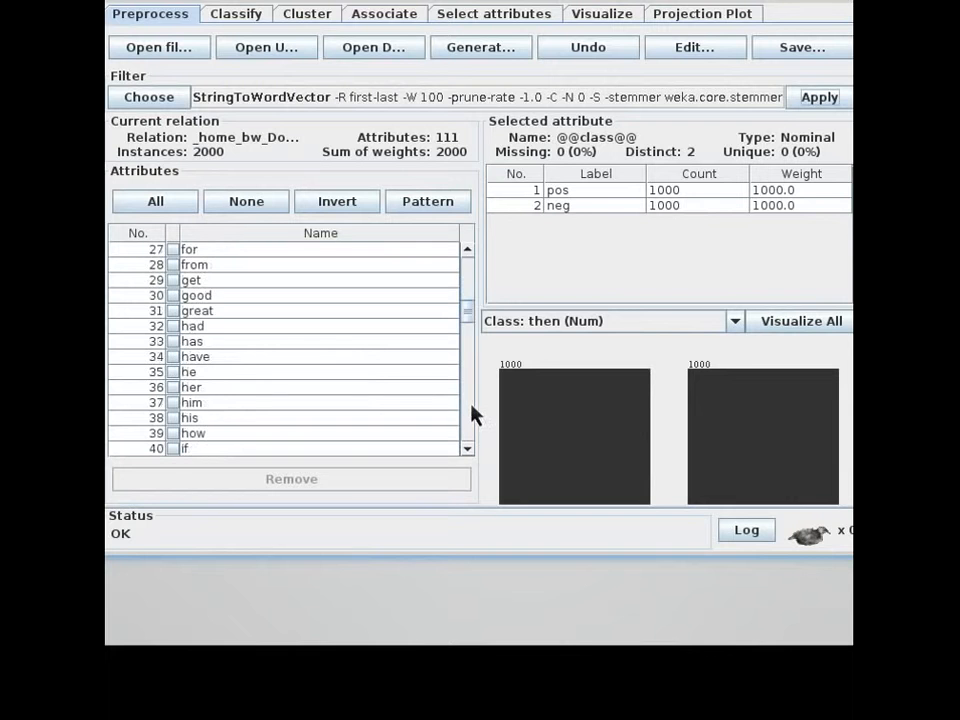
click(467, 288)
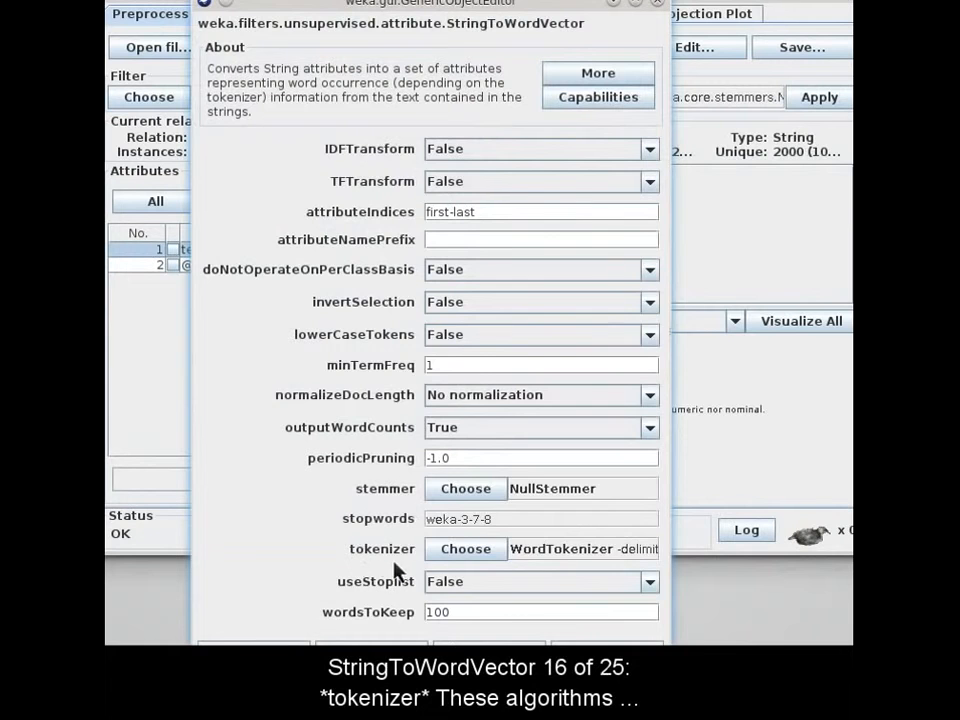
Step: Set the StringToWordVector tokenizer to NGramTokenizer and apply the filter to the review text
click(459, 555)
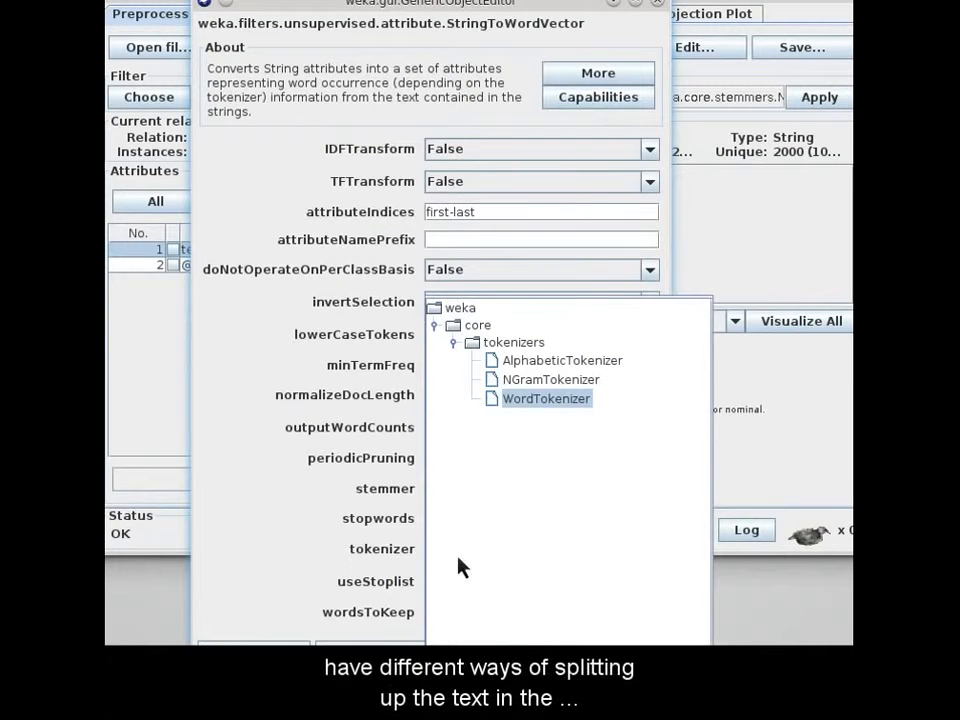
click(561, 382)
click(485, 644)
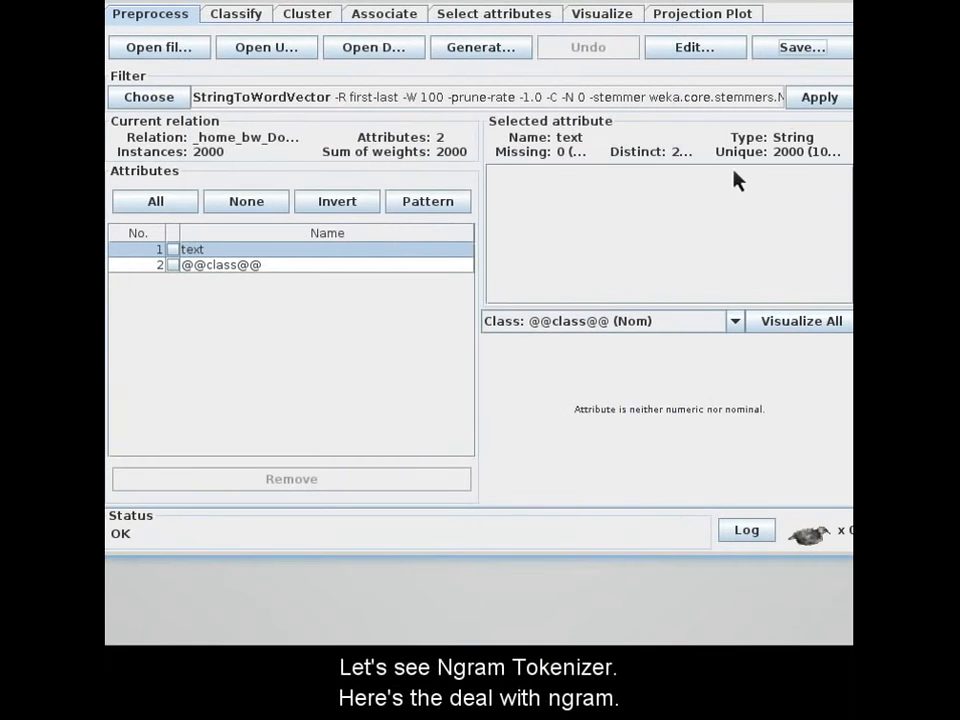
click(800, 100)
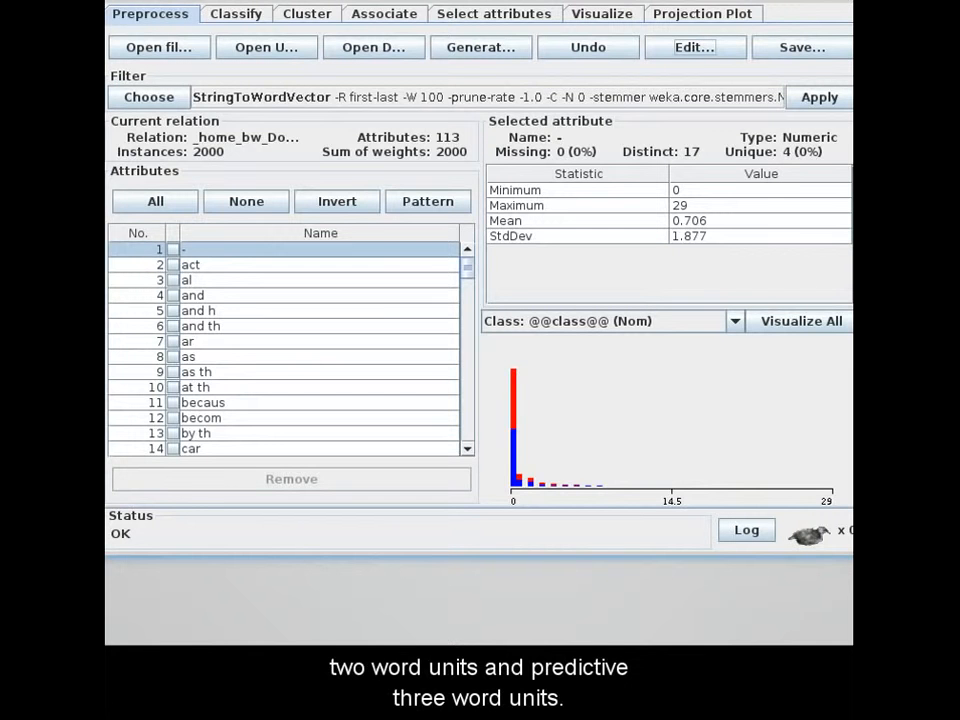
Step: Inspect the NGramTokenizer's maximum and minimum n-gram sizes in the filter settings, then close them
click(549, 98)
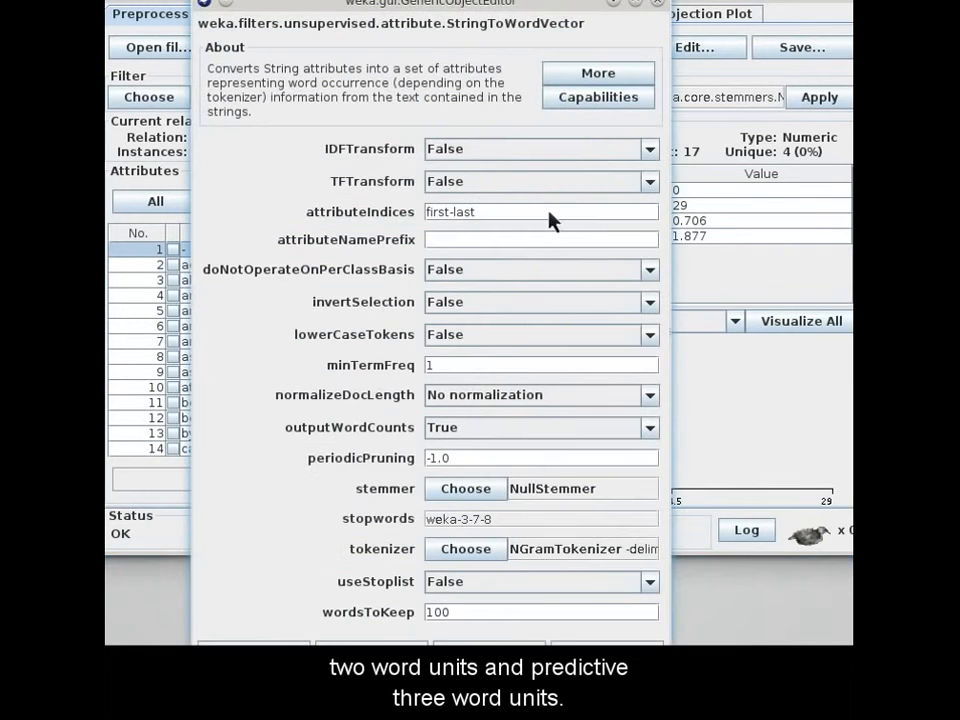
click(549, 567)
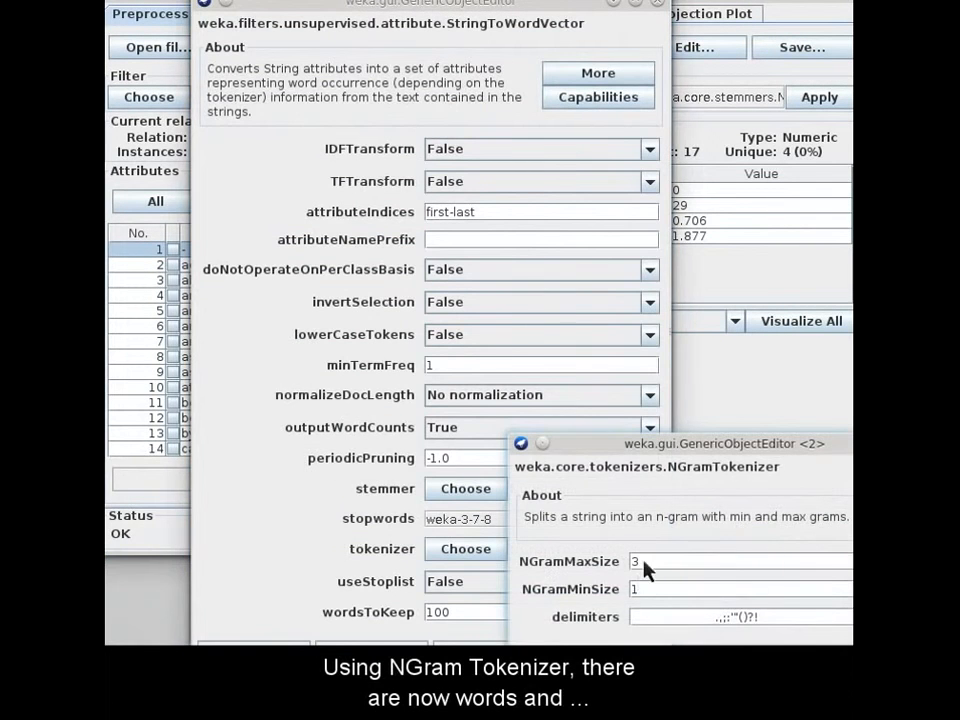
click(778, 659)
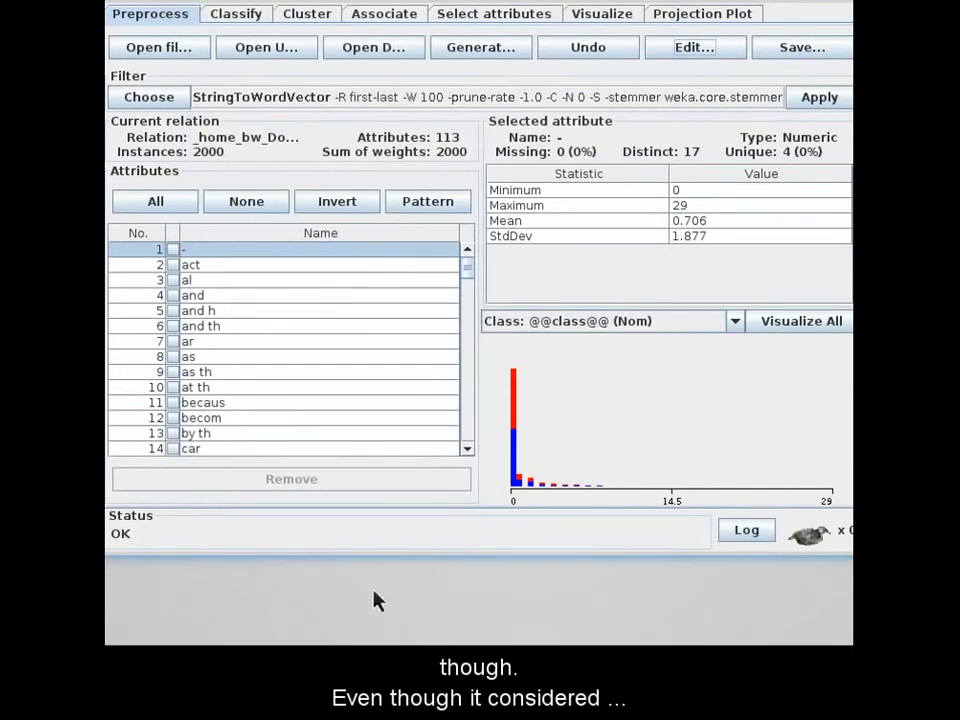
Step: Review the stemmer, tokenizer and stoplist settings of StringToWordVector, and search the attribute list for trigrams
click(491, 100)
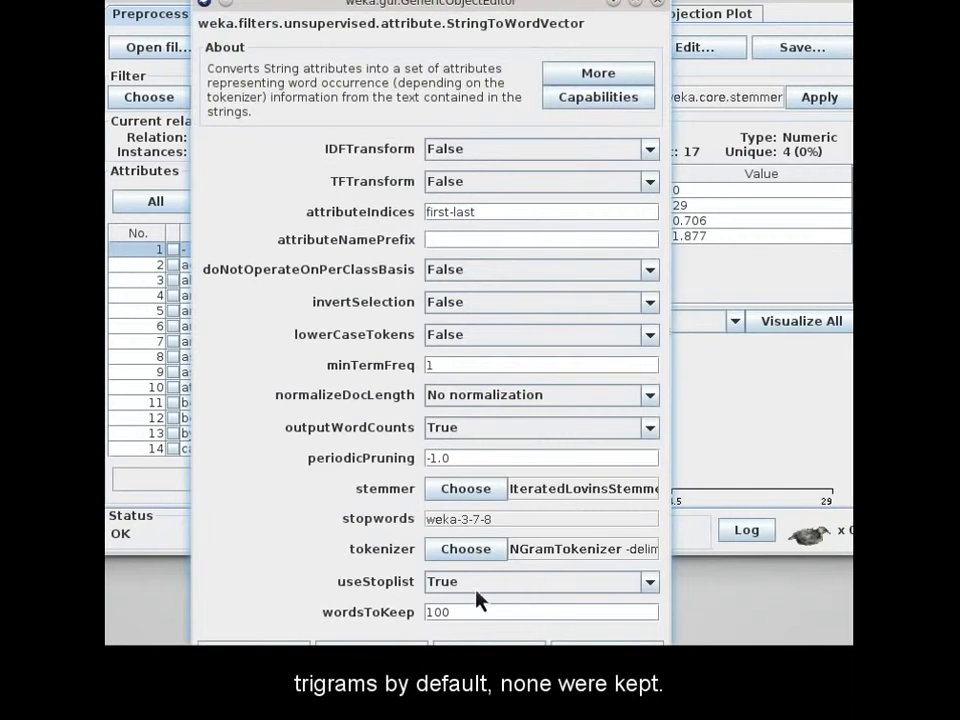
click(489, 642)
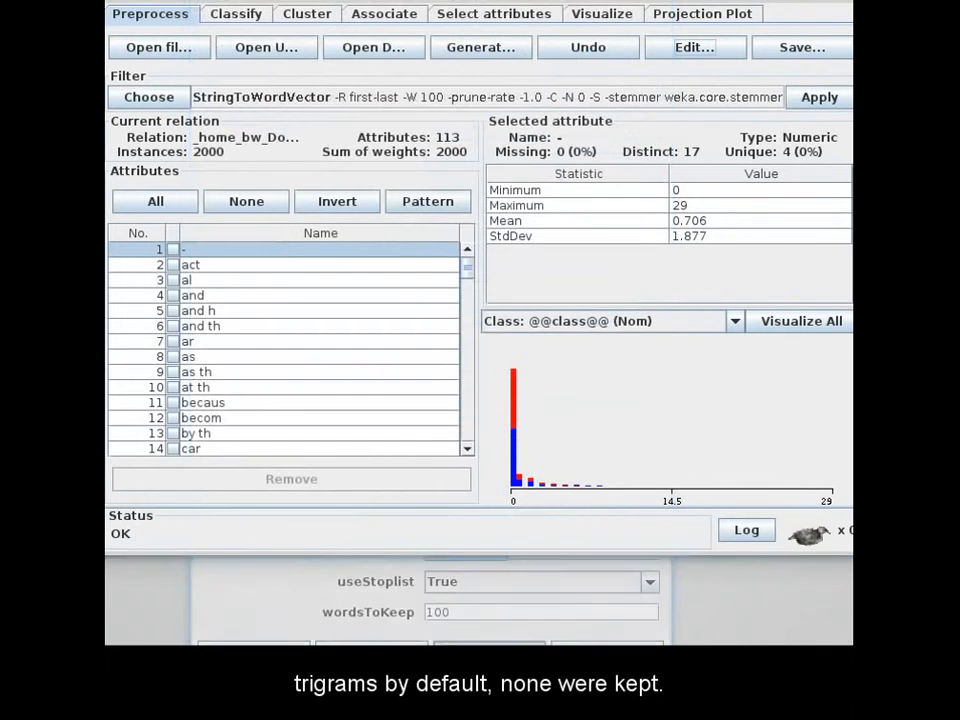
click(467, 437)
click(467, 437)
click(467, 437)
click(467, 437)
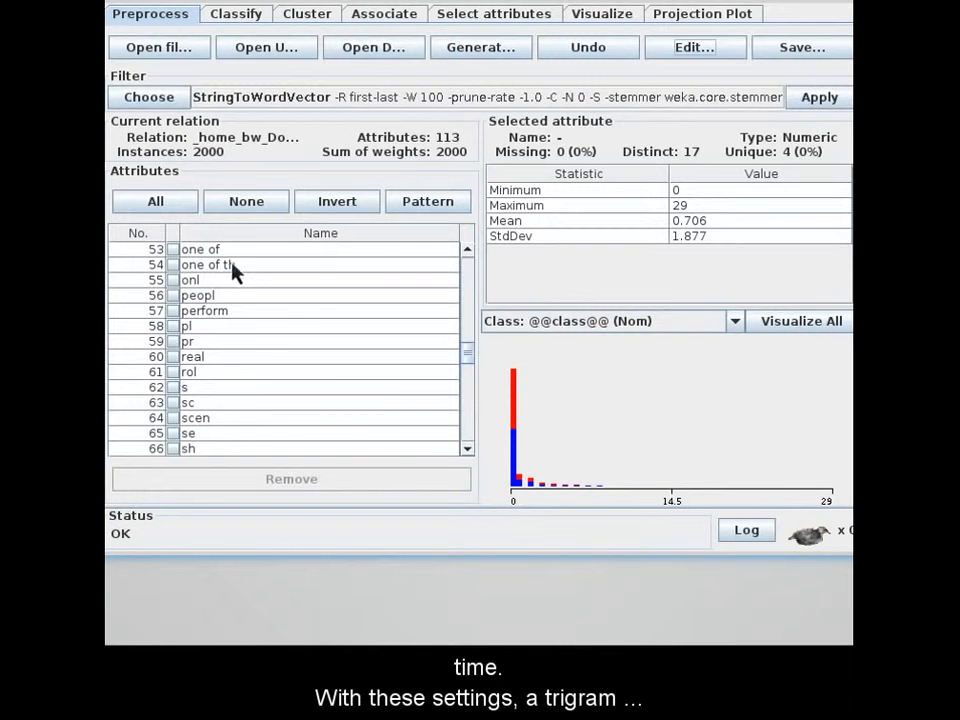
Step: Set the NGramTokenizer's NGramMinSize to 3 to match its NGramMaxSize
click(415, 108)
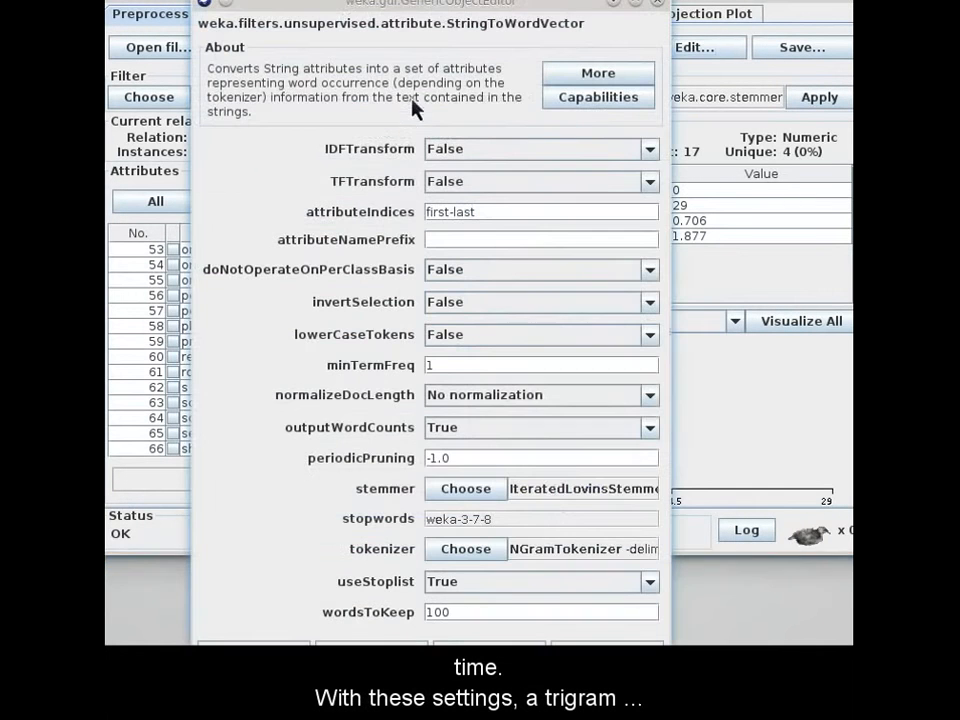
click(567, 552)
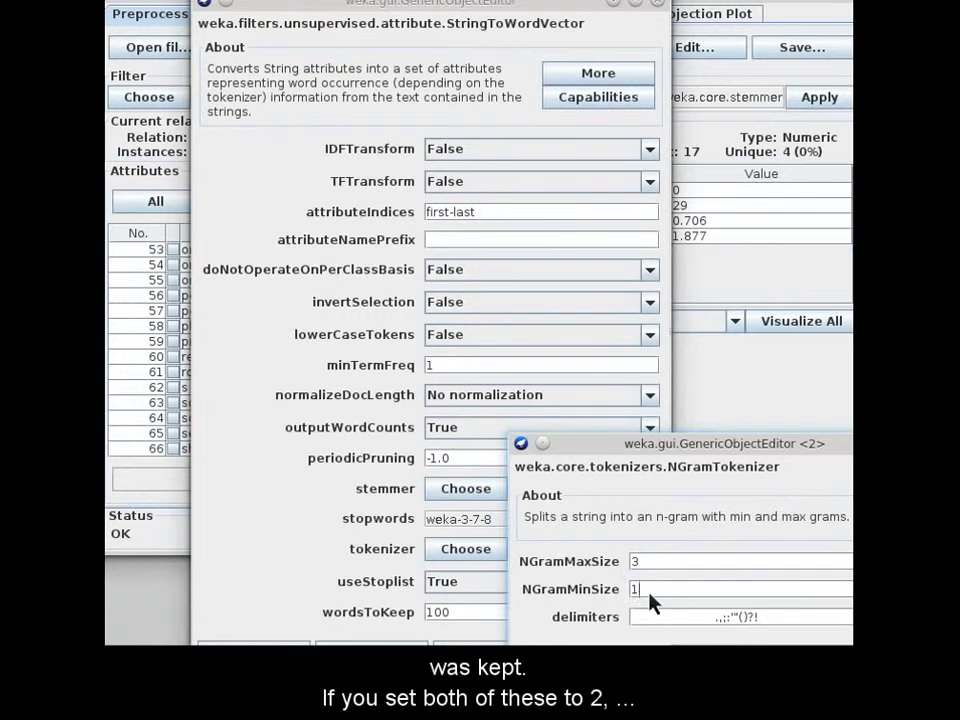
key(BackSpace)
text(2)
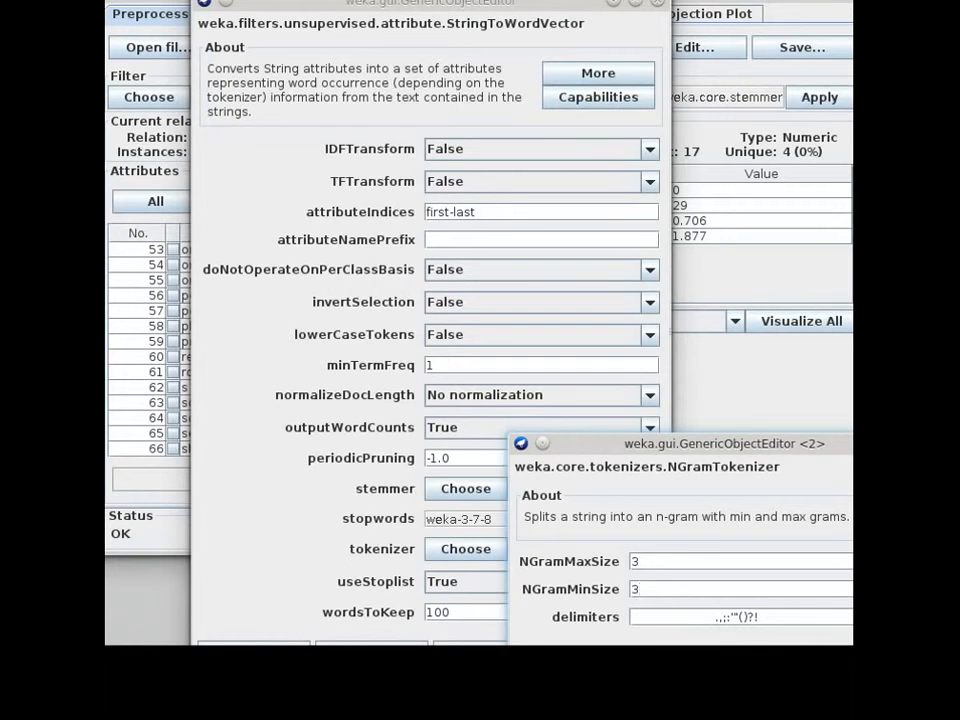
key(Return)
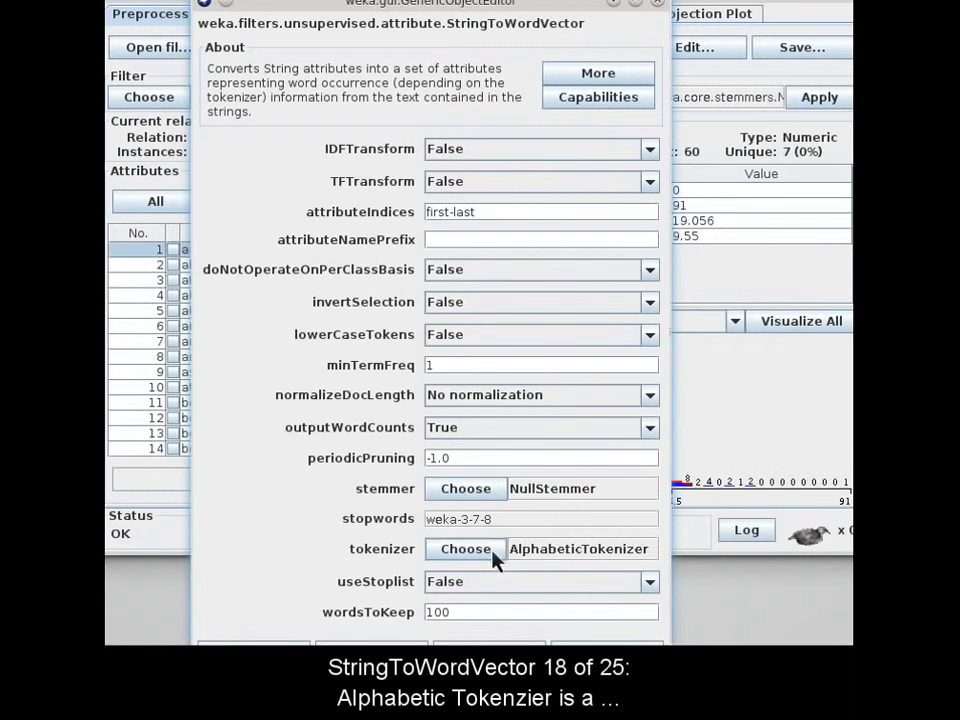
Step: Review the available tokenizers, keep AlphabeticTokenizer and look through the word attributes it produces
click(490, 553)
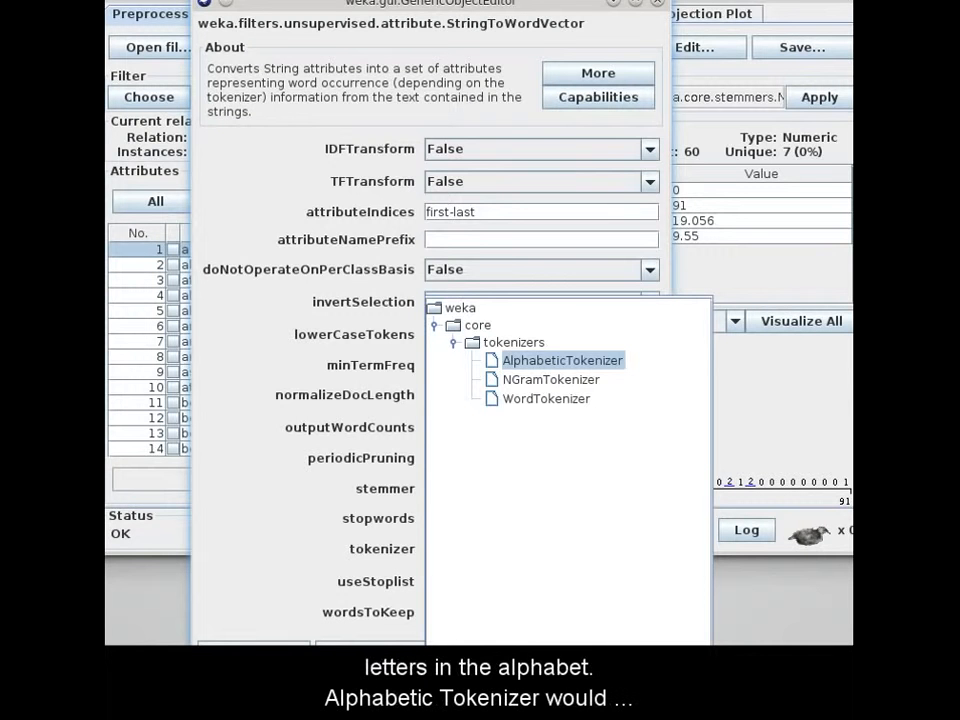
click(230, 491)
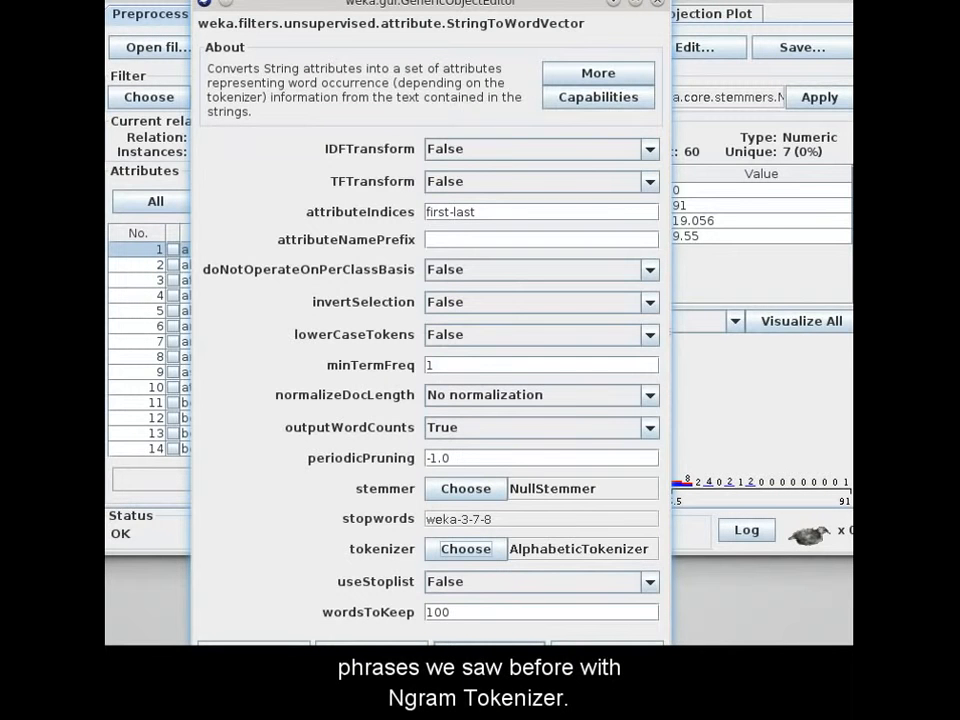
click(489, 648)
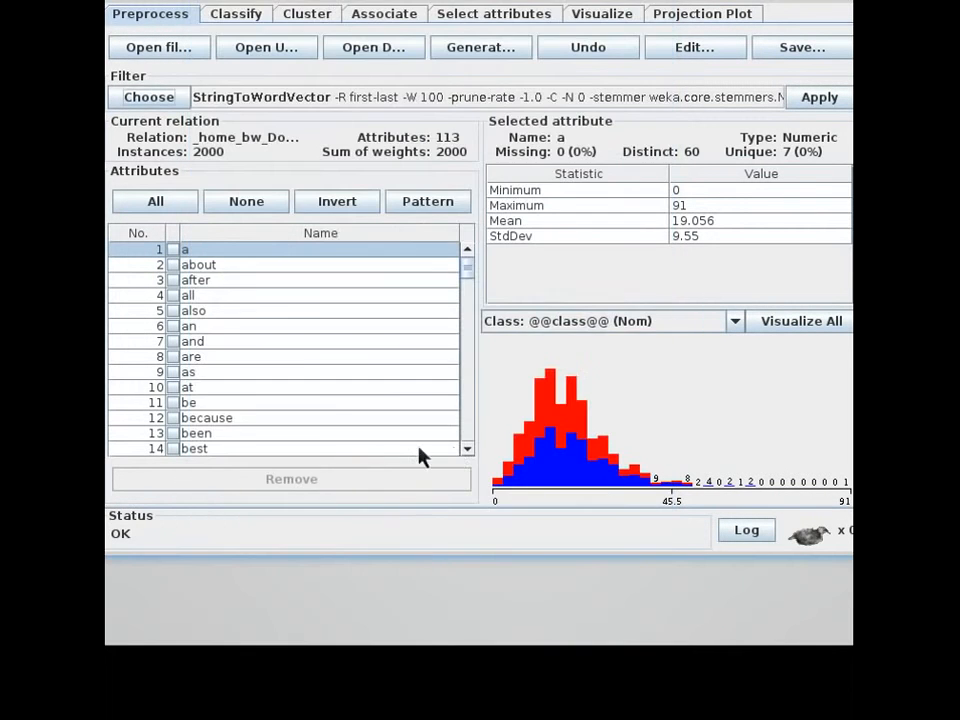
scroll(466, 458, down, 4)
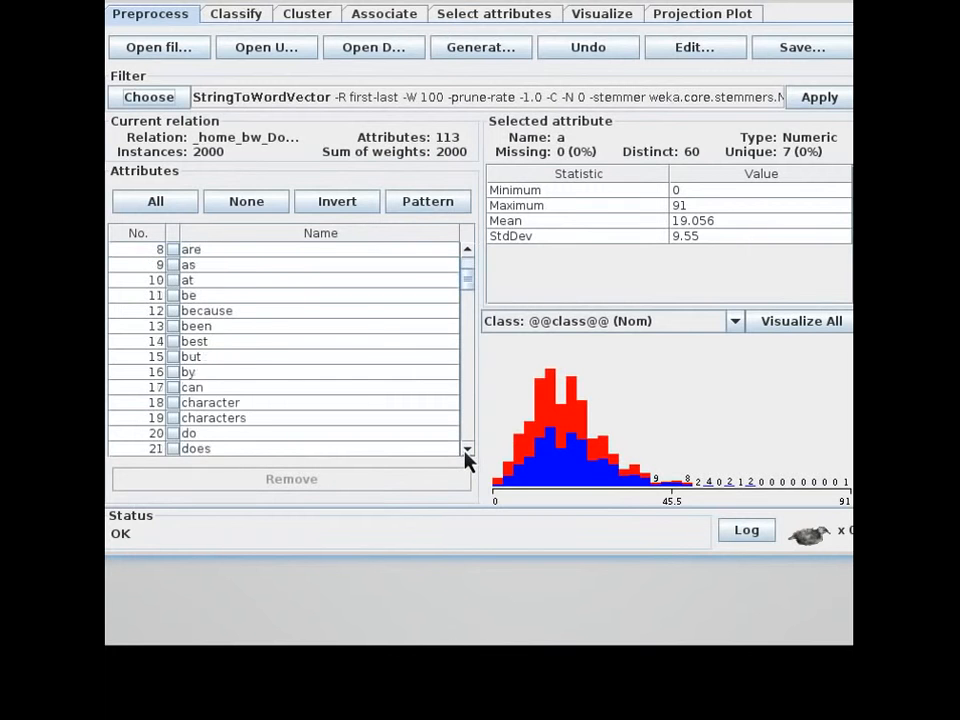
scroll(466, 458, down, 5)
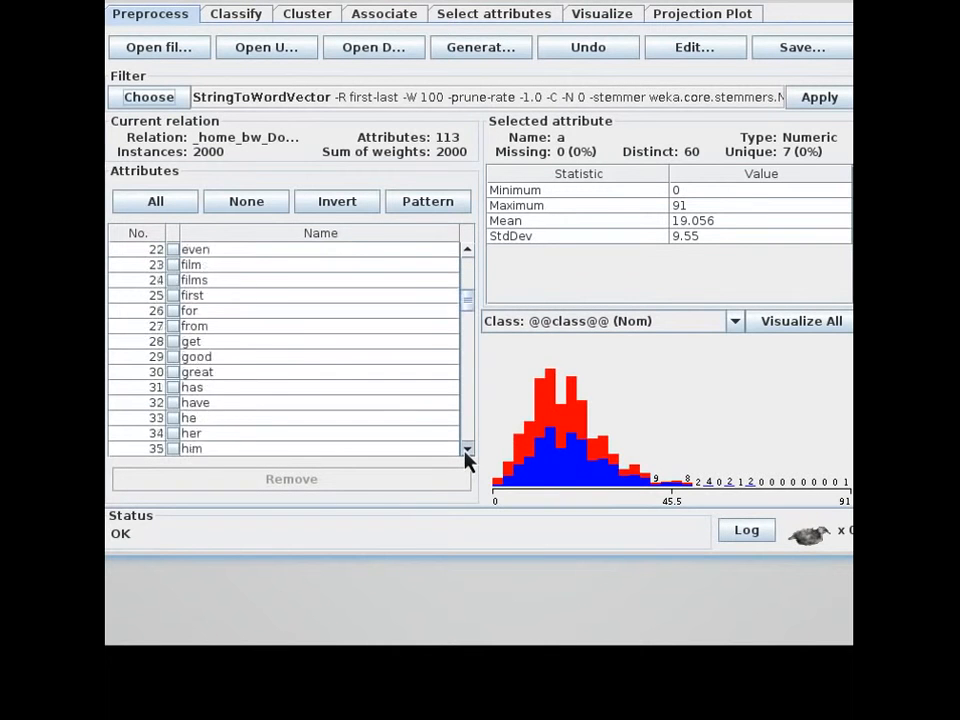
scroll(466, 458, down, 2)
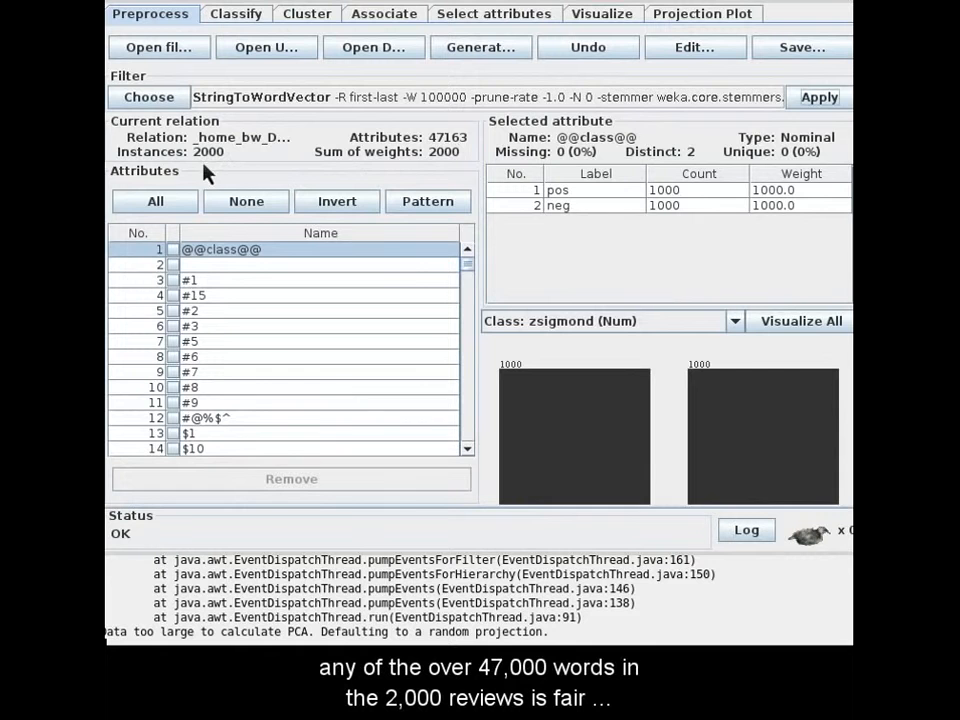
Step: Open the StringToWordVector settings and check the letter case of the review text in cv000_29416.txt
click(325, 105)
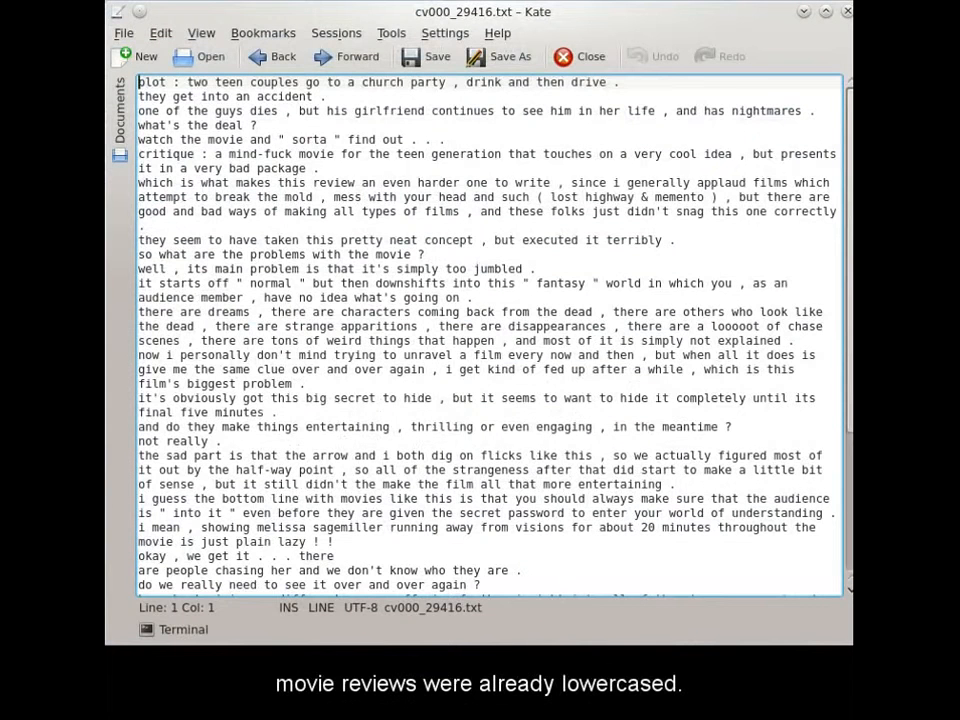
click(450, 644)
Step: View the attr_indic_demo data with the text1of3 column widened to read the second row's text, then close the viewer
click(683, 47)
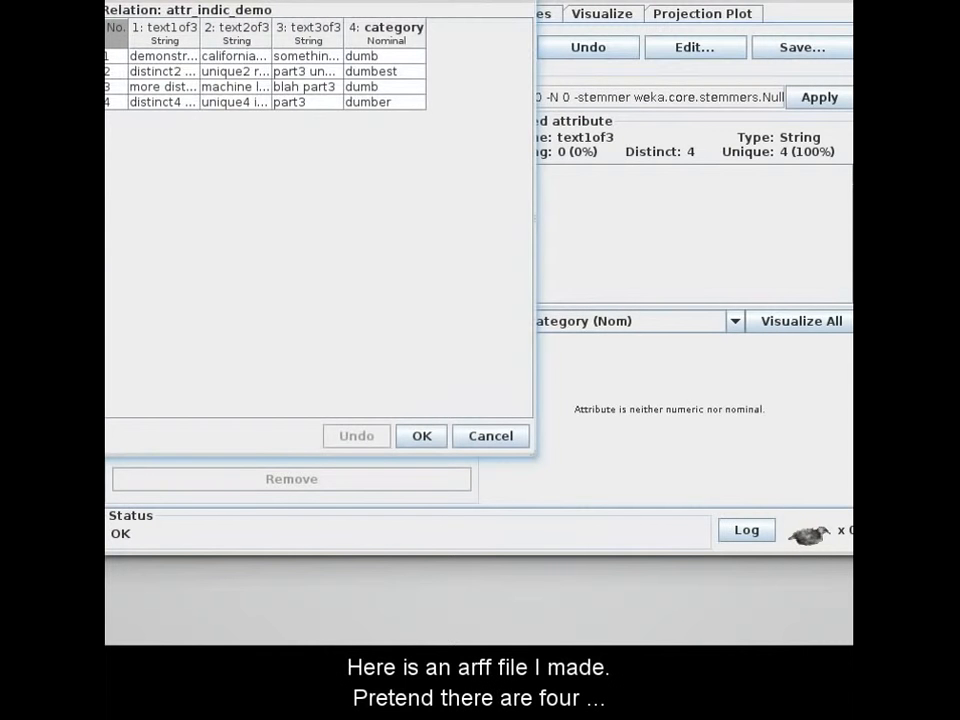
click(116, 76)
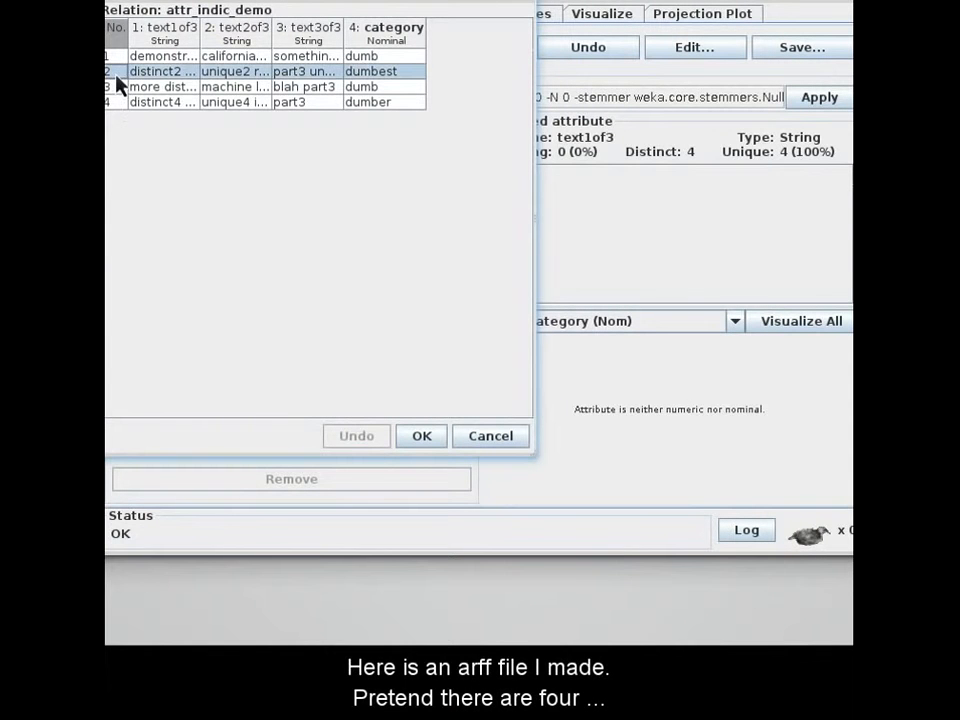
drag(200, 41, 265, 44)
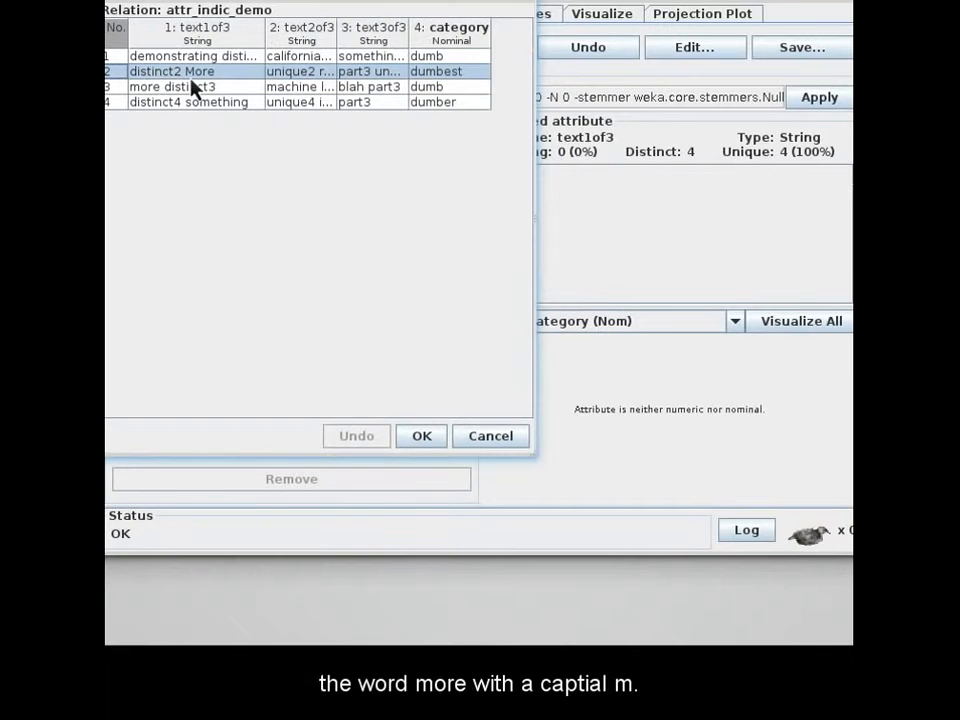
click(428, 440)
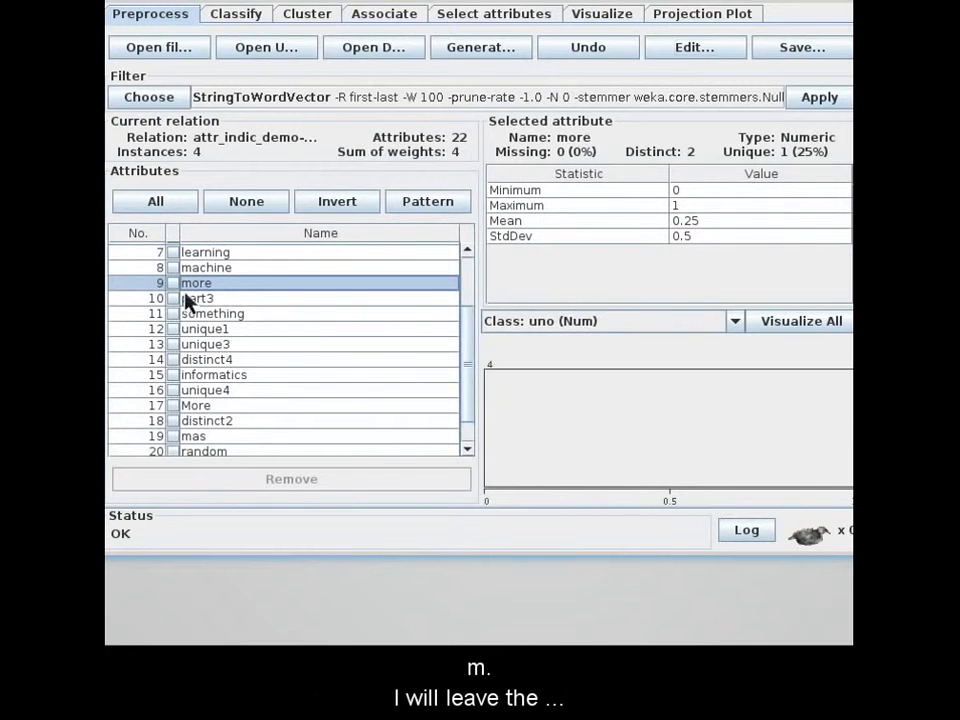
Step: Check the capitalised More attribute's statistics, and apply StringToWordVector to the attr_indic_demo data with attributeIndices 1
click(204, 408)
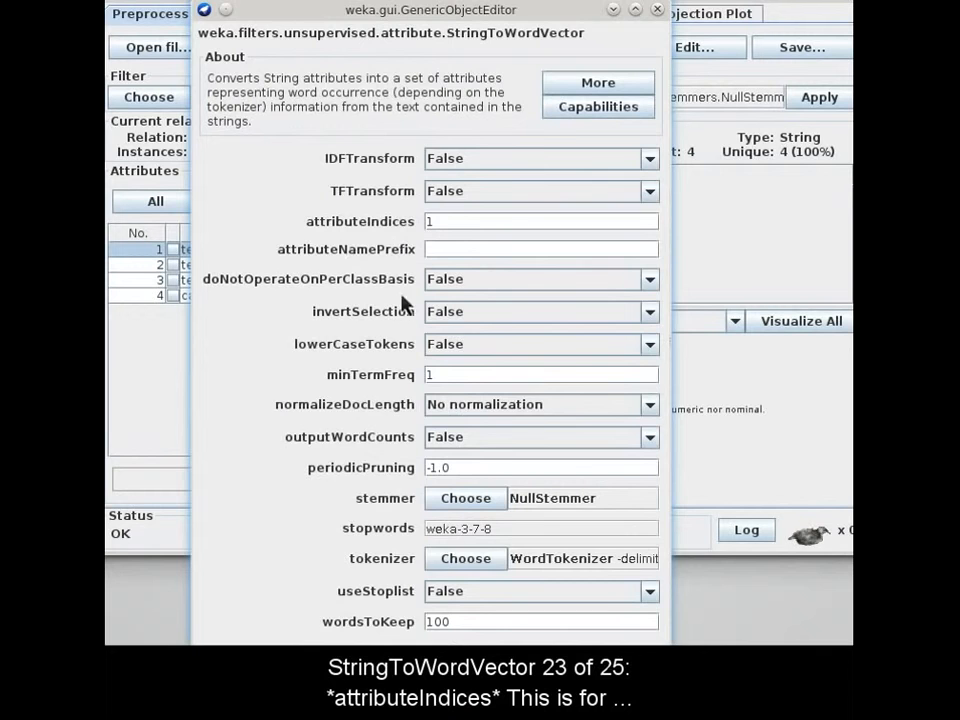
click(491, 643)
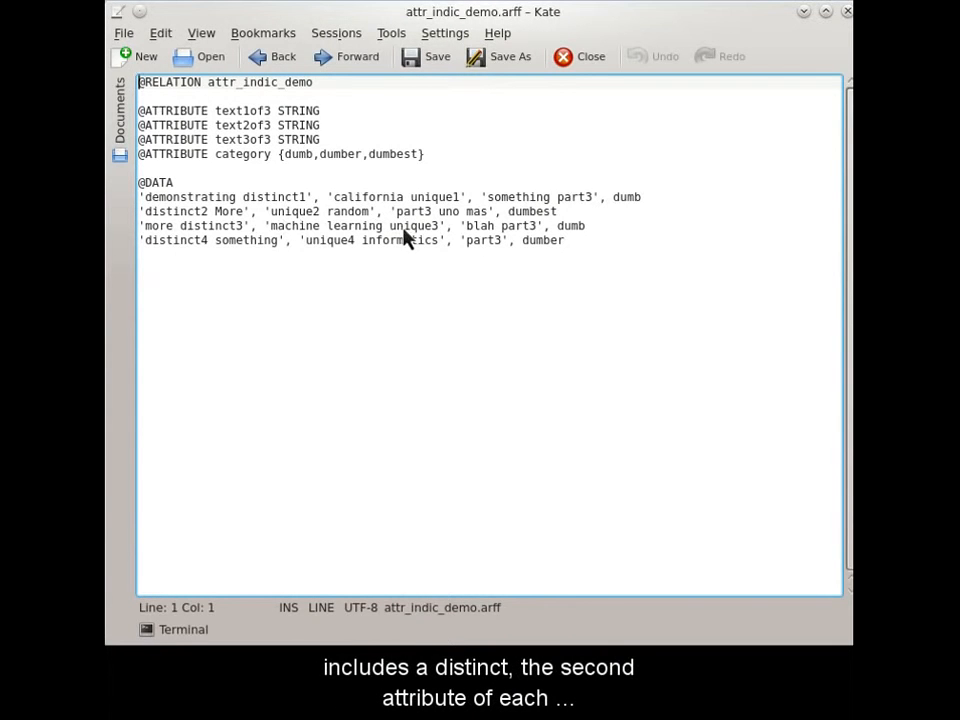
click(846, 11)
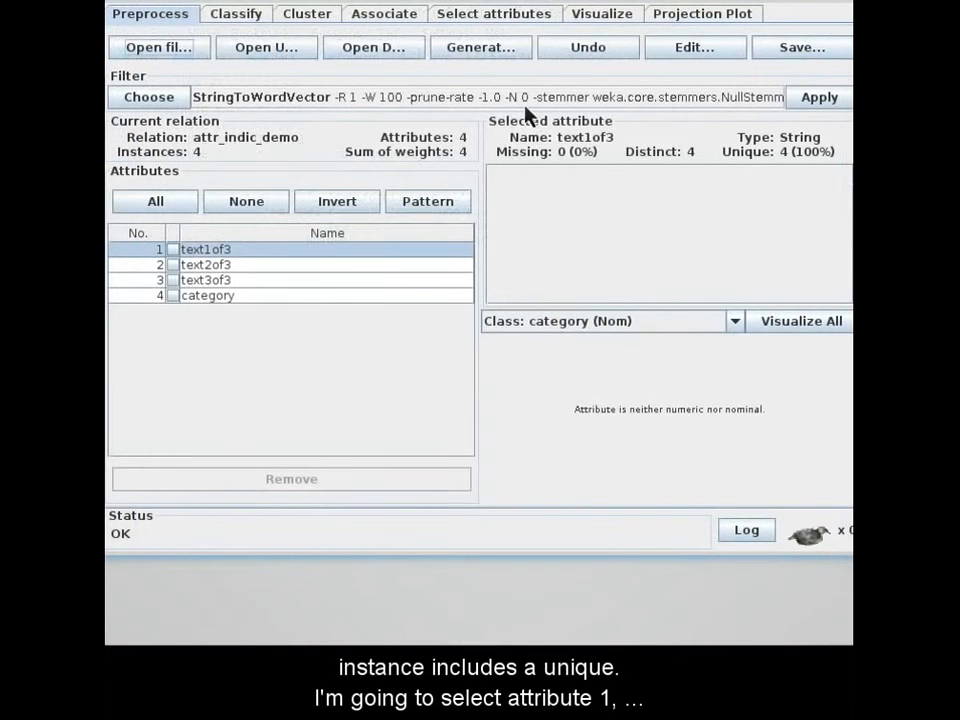
click(395, 97)
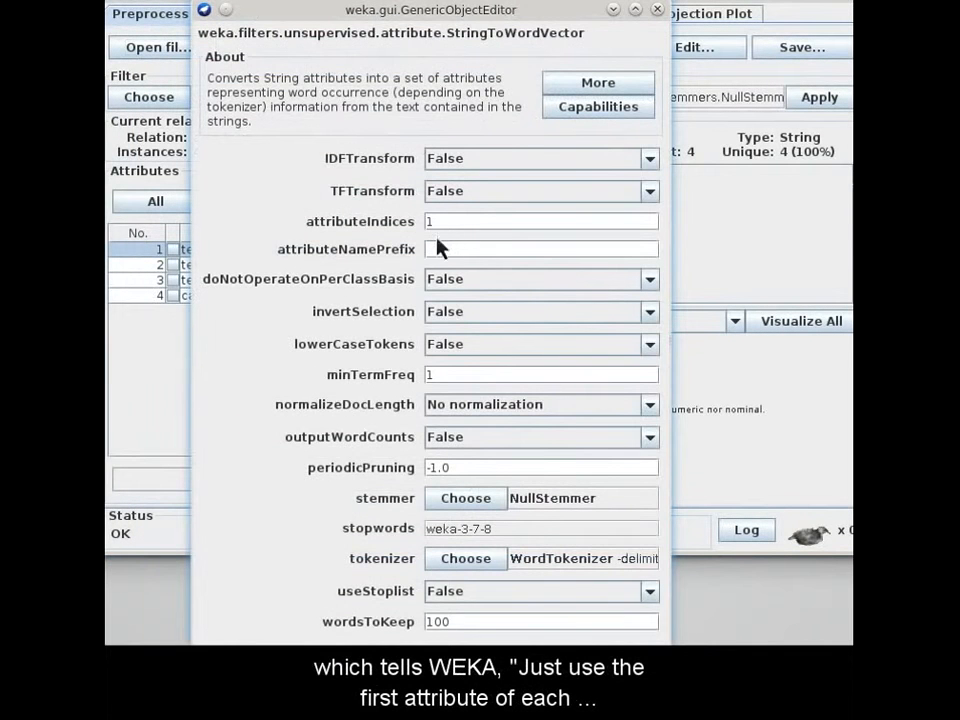
click(488, 656)
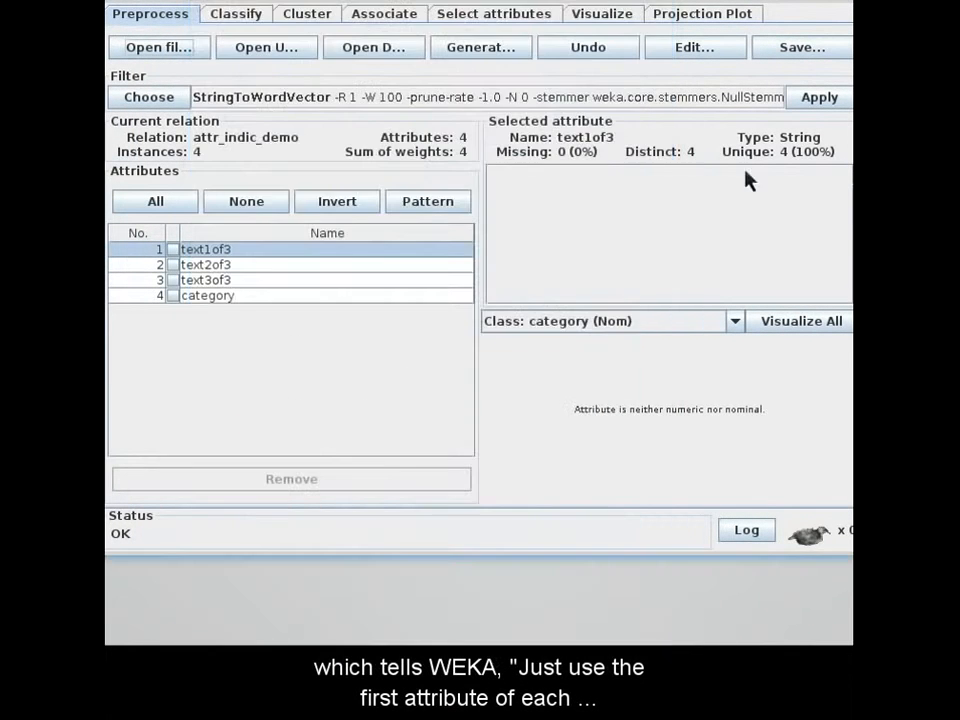
click(814, 95)
Step: View the filtered data with the text2of3 and text3of3 columns widened, and look through the generated word columns
click(668, 55)
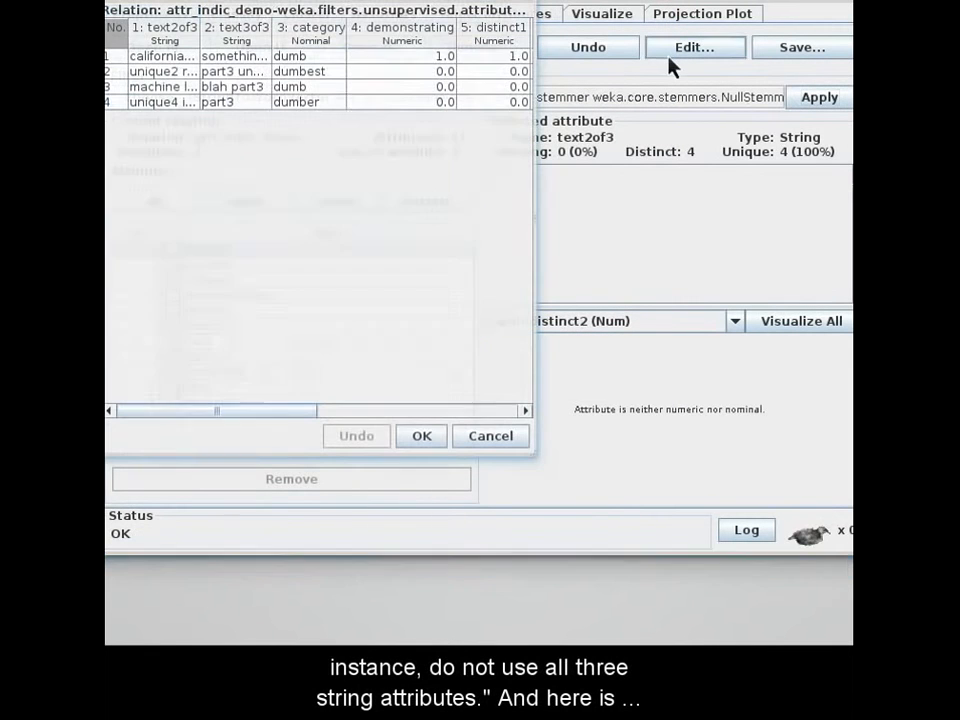
drag(205, 36, 294, 36)
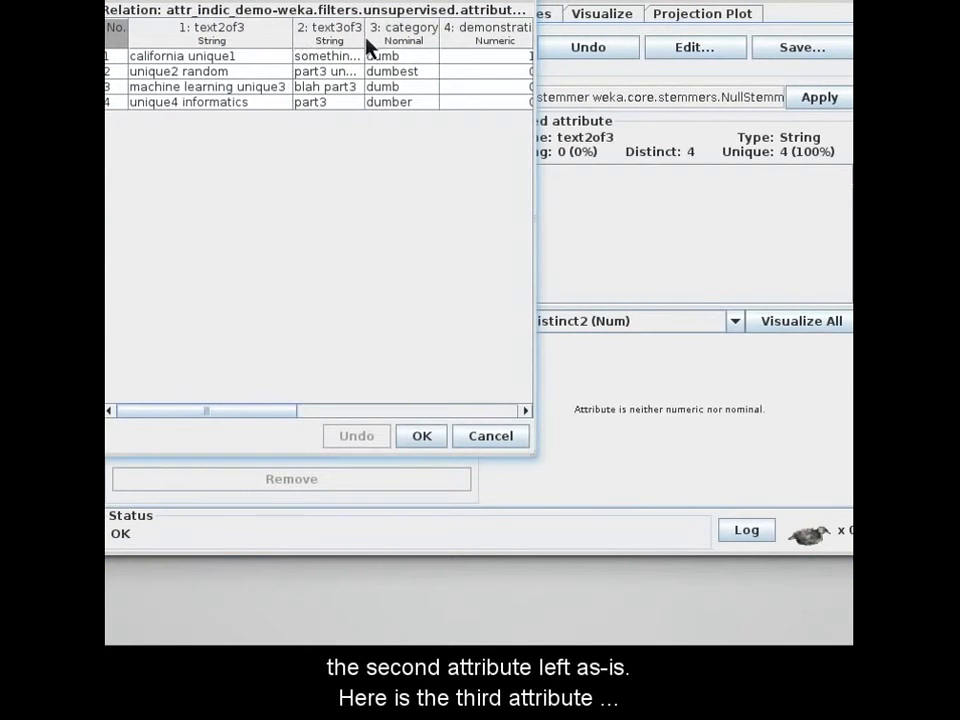
drag(366, 45, 424, 44)
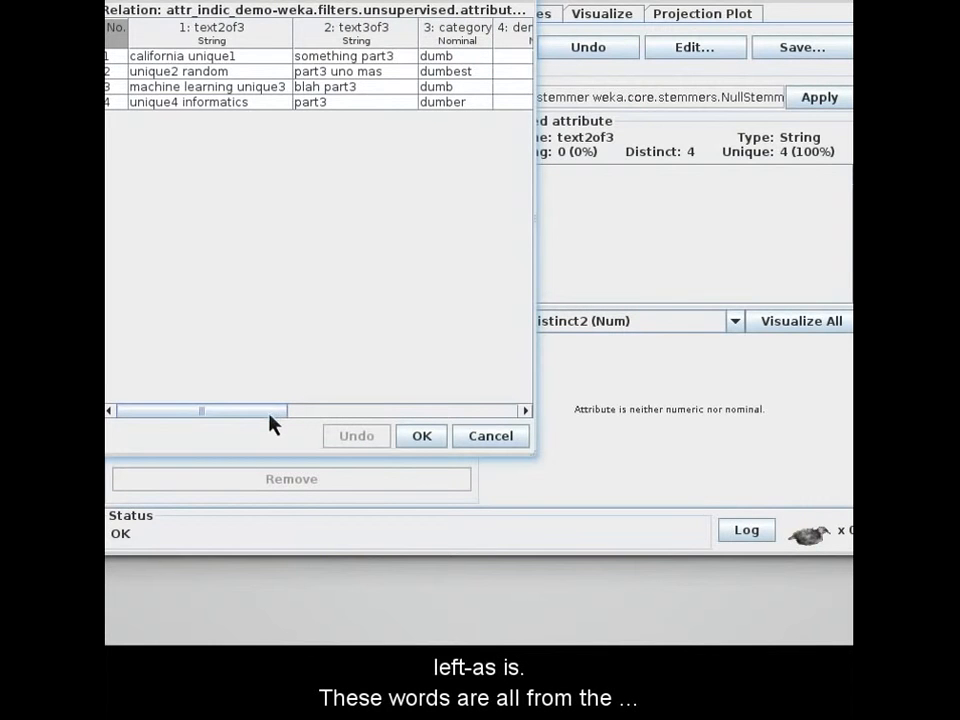
drag(267, 414, 498, 410)
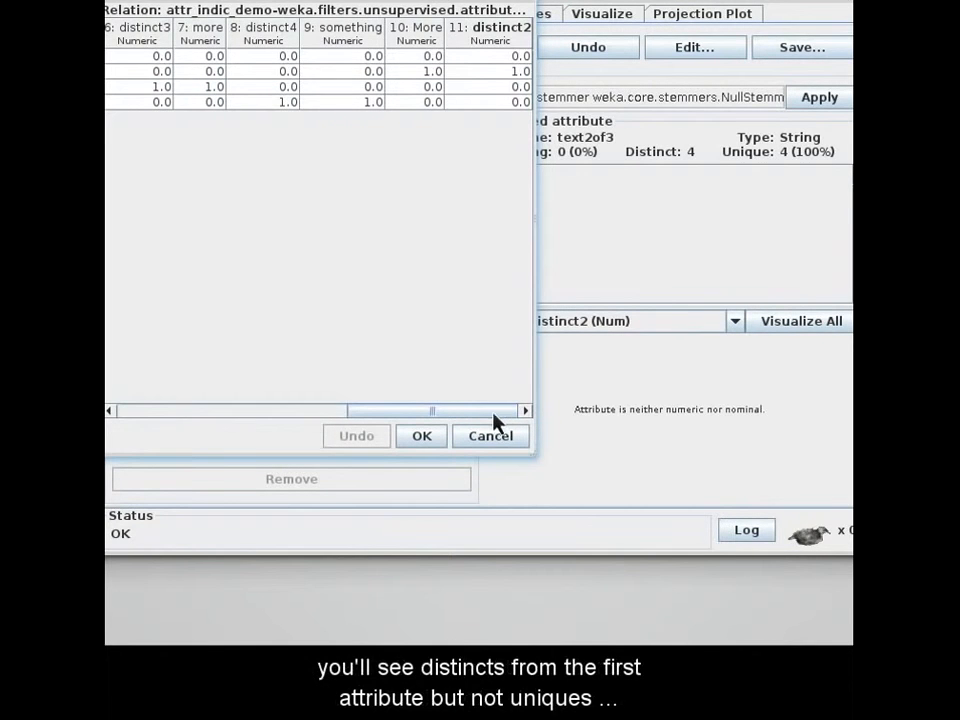
drag(496, 412, 262, 408)
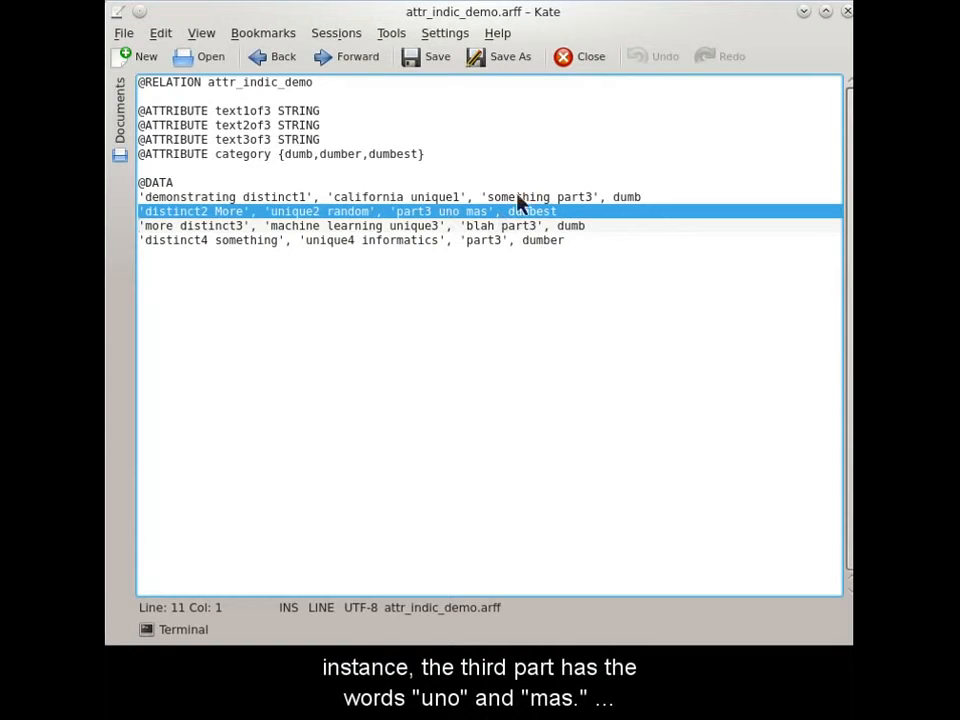
Step: Return from the ARFF file to Weka and view the filtered data with text3of3 widened to read its strings, then close the viewer
click(803, 11)
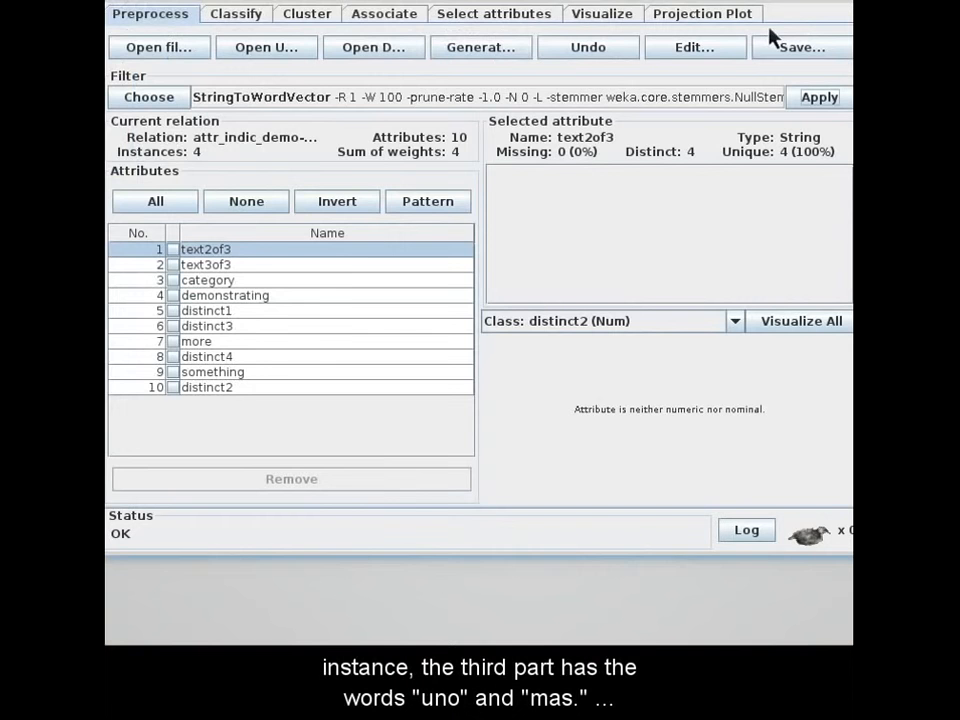
click(713, 45)
drag(315, 420, 265, 424)
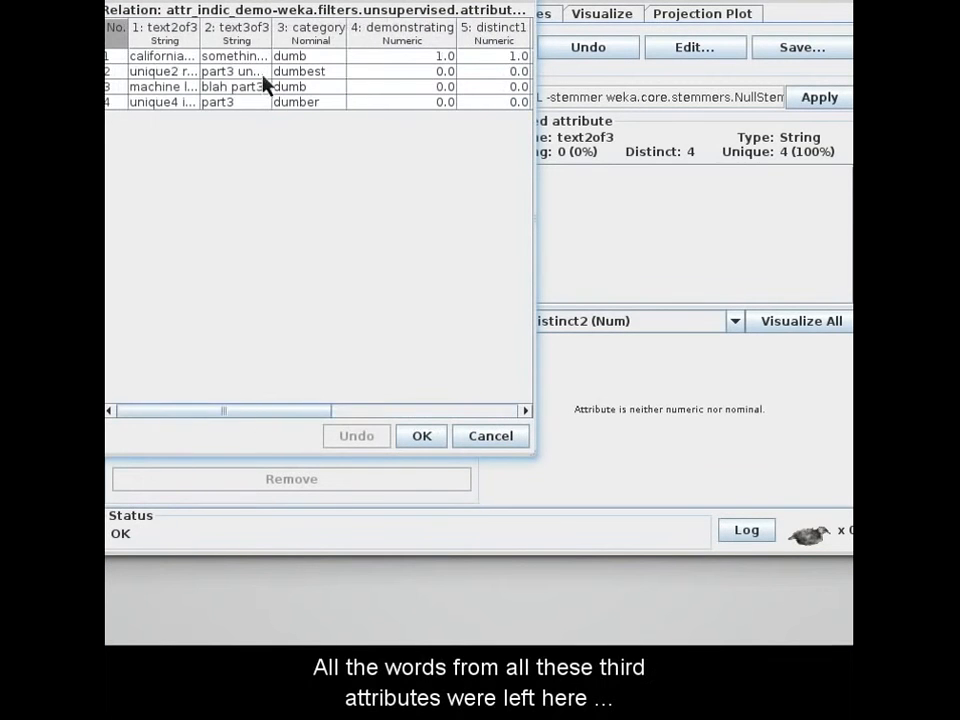
drag(273, 42, 313, 44)
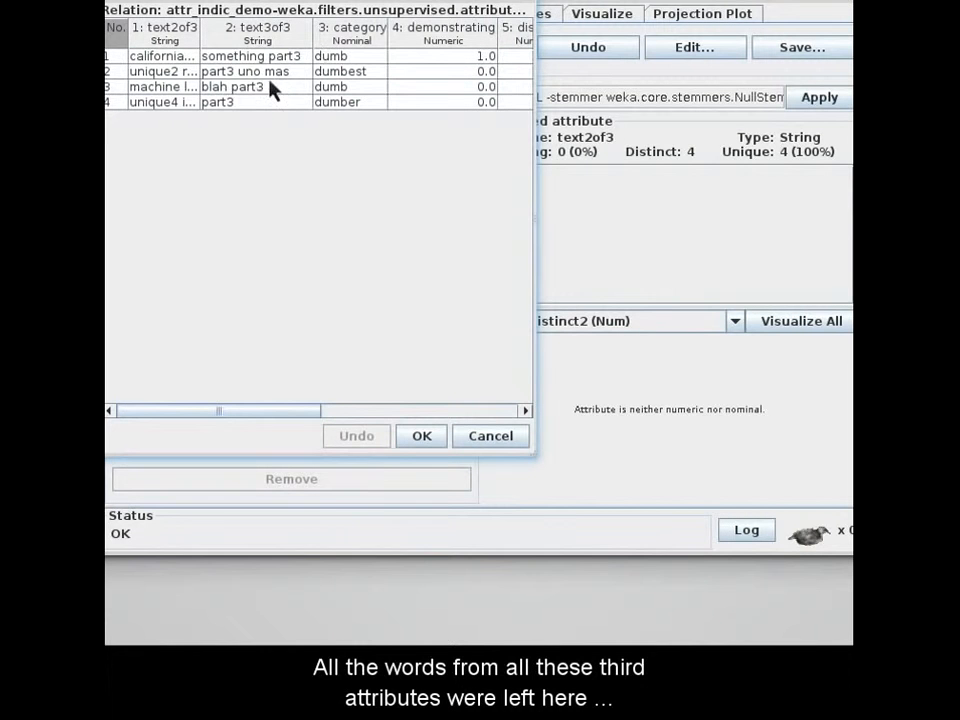
click(416, 438)
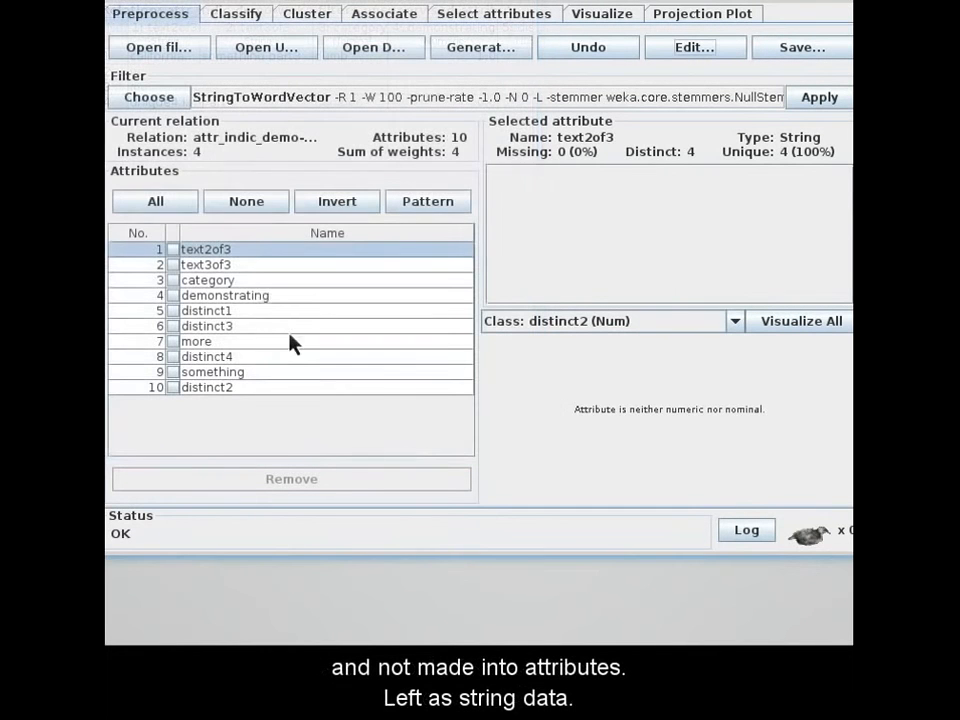
Step: Mark the word demonstrating in the first instance of attr_indic_demo.arff and check its column in Weka's data viewer
click(275, 265)
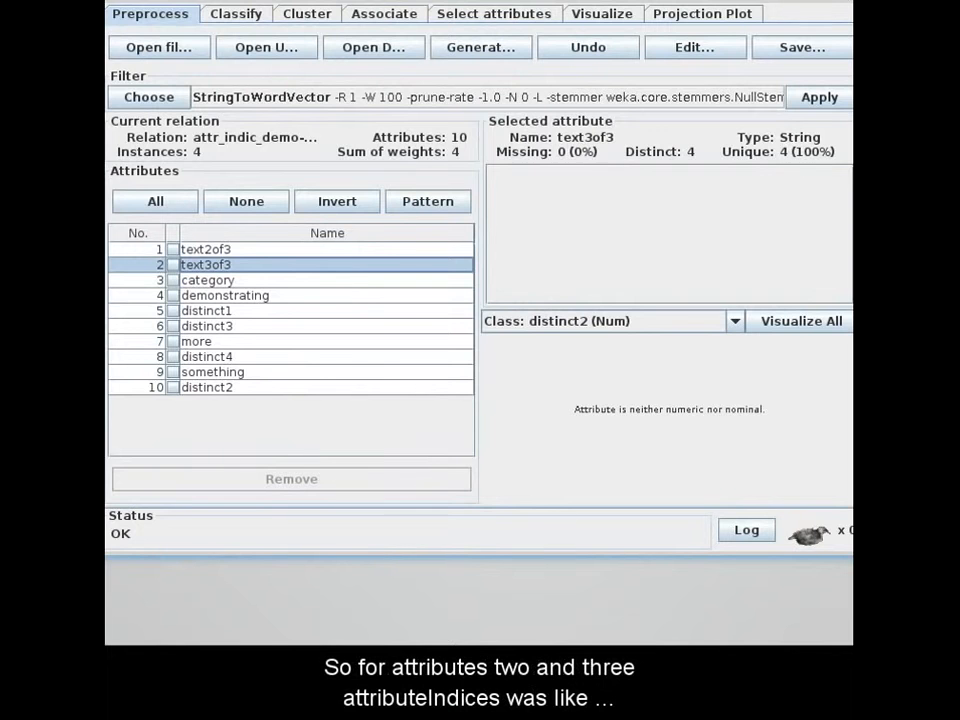
click(408, 650)
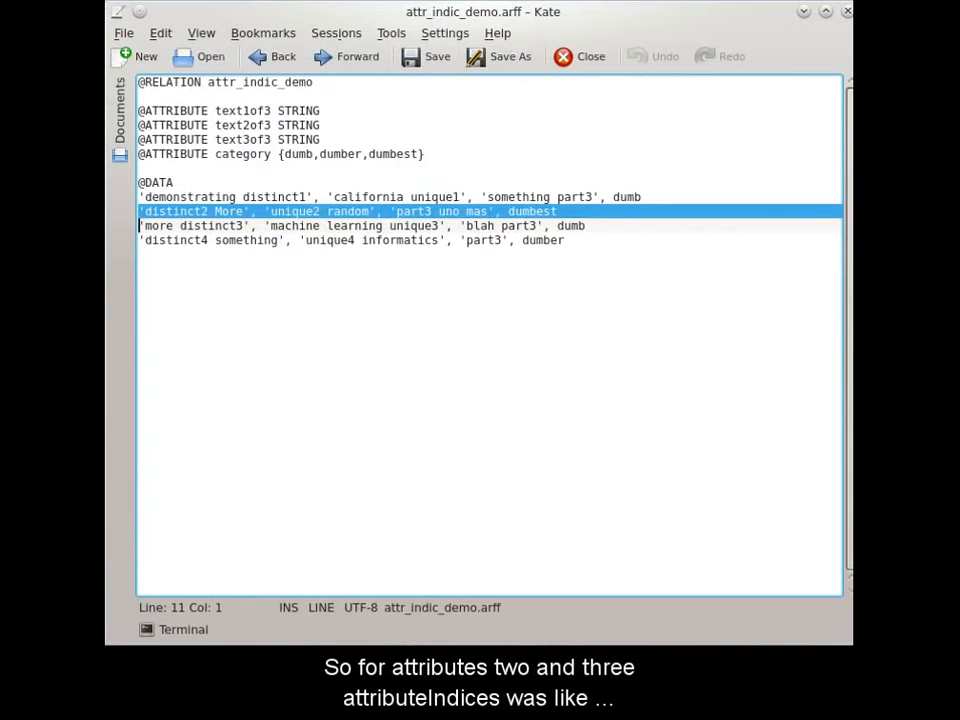
double_click(212, 197)
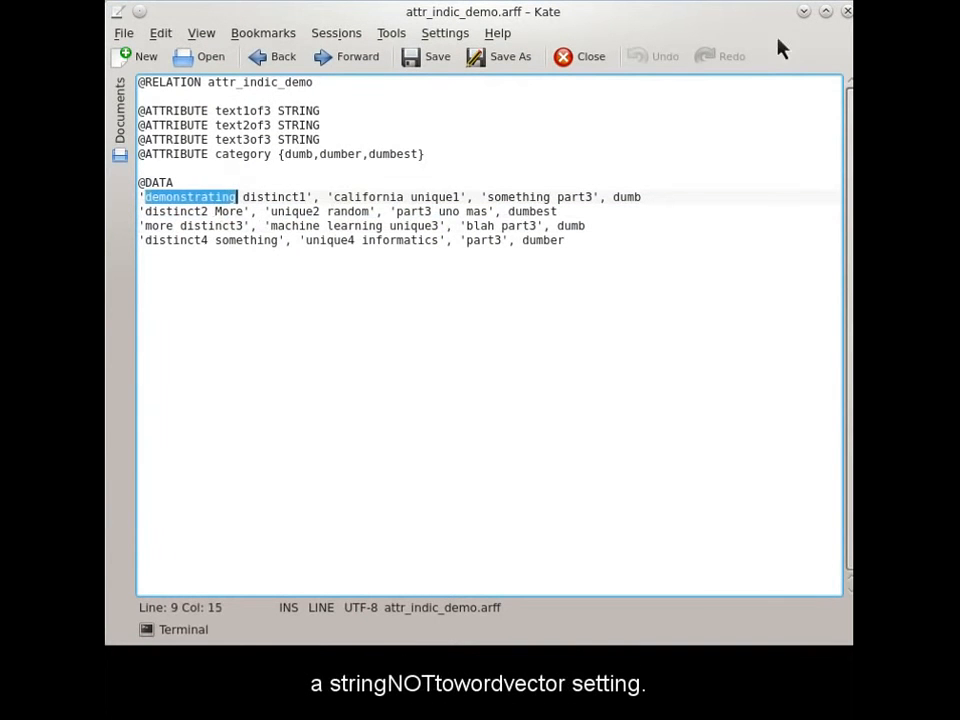
click(803, 11)
click(692, 48)
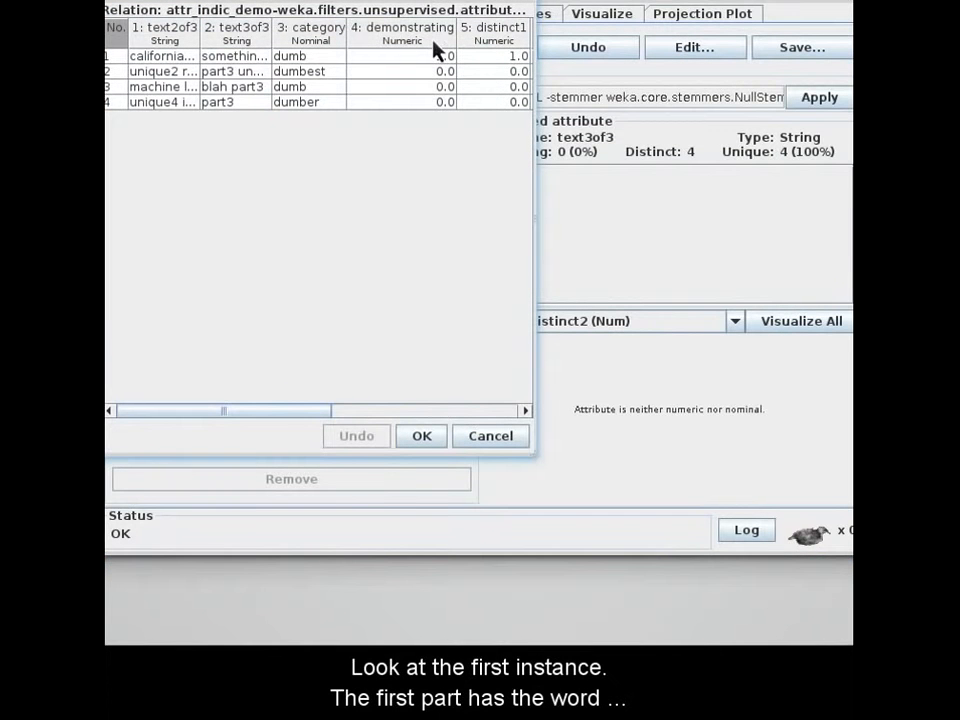
drag(331, 411, 471, 418)
click(426, 437)
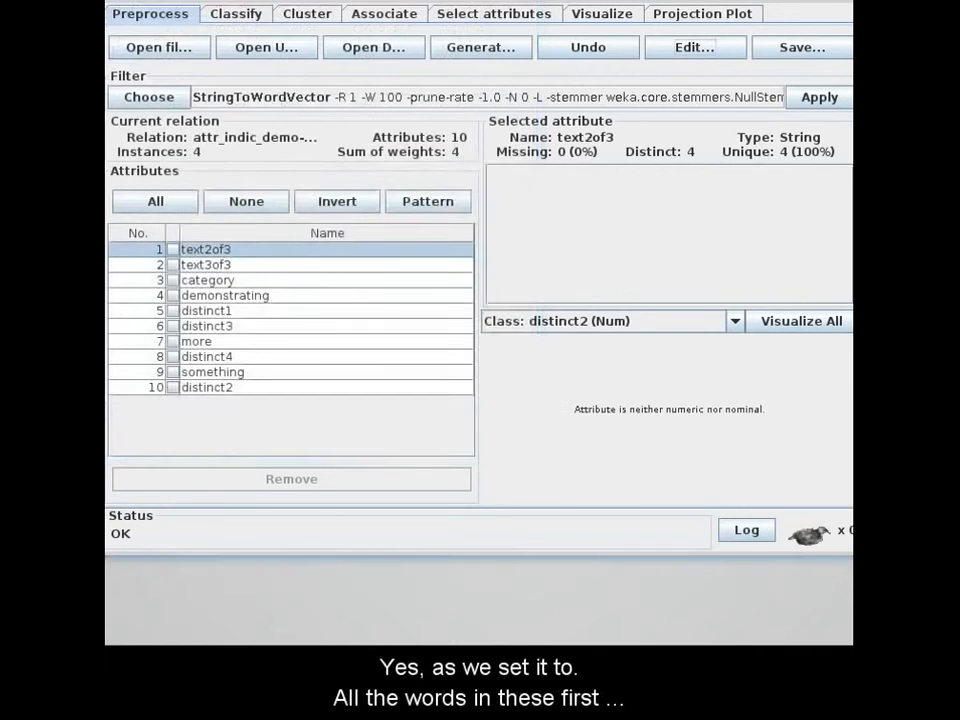
Step: Switch to attr_indic_demo.arff in Kate and count the text1of3 words by marking them across the four instances, then return to Weka
key(alt+Tab)
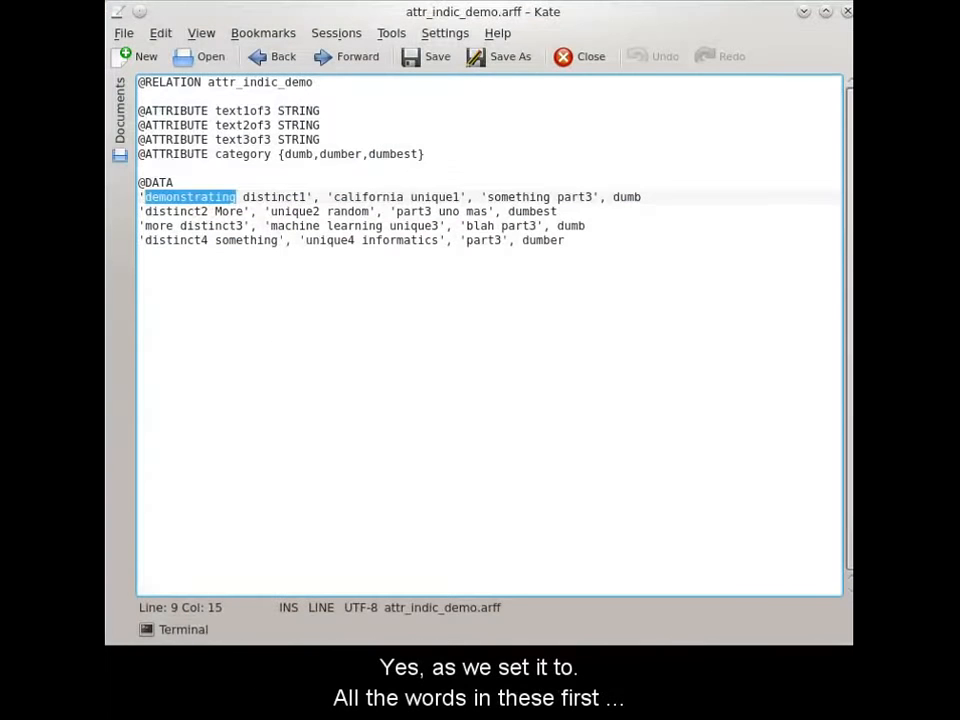
click(216, 200)
double_click(292, 199)
double_click(184, 213)
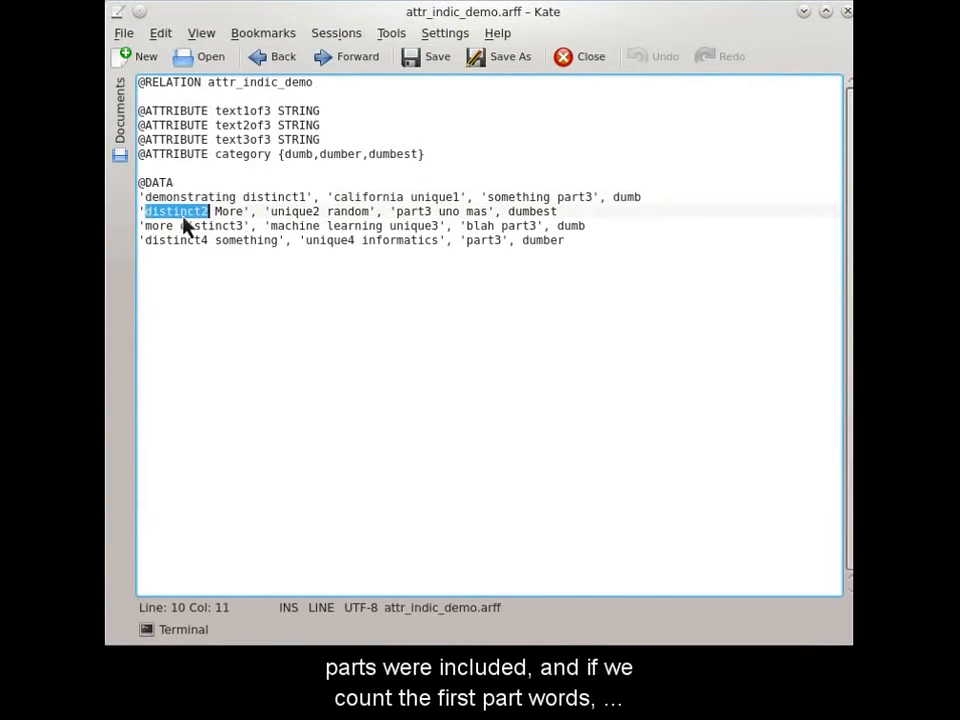
double_click(228, 213)
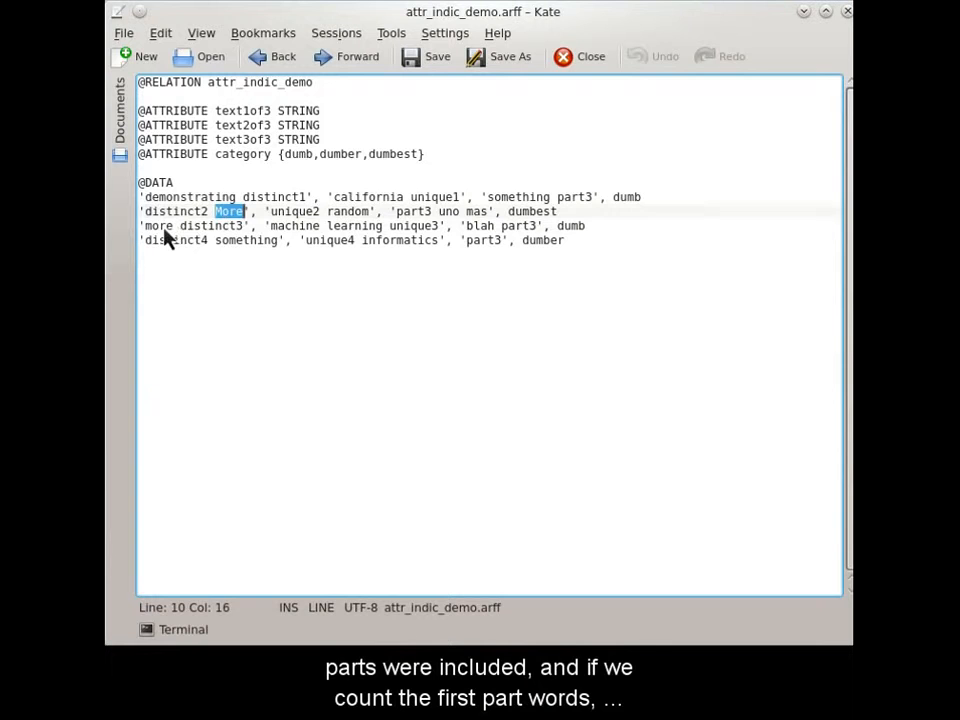
double_click(162, 227)
double_click(206, 228)
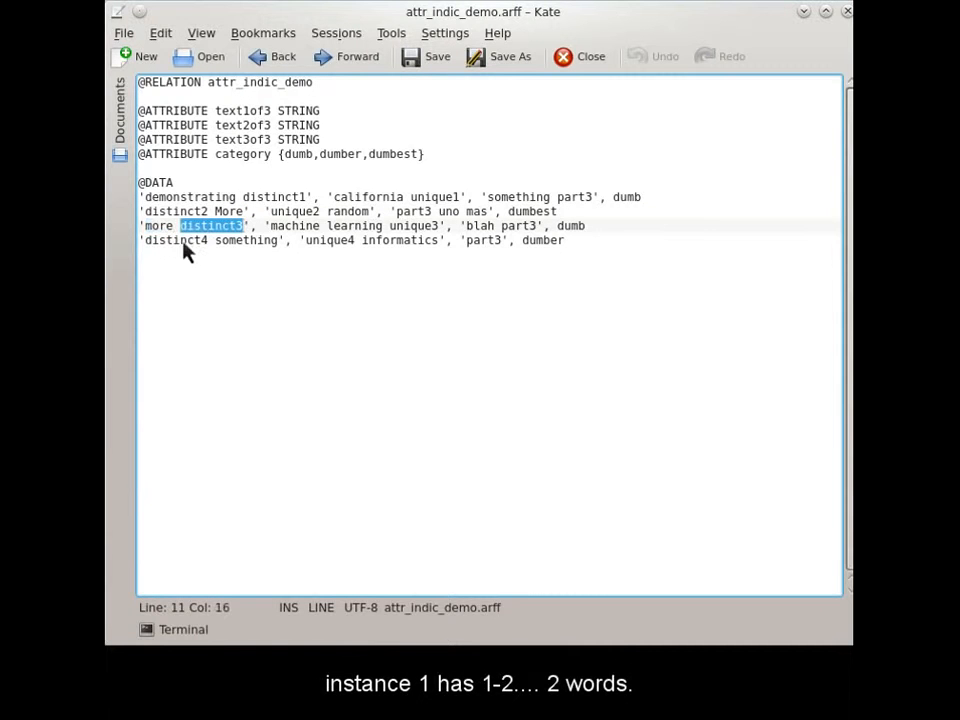
double_click(174, 246)
double_click(243, 254)
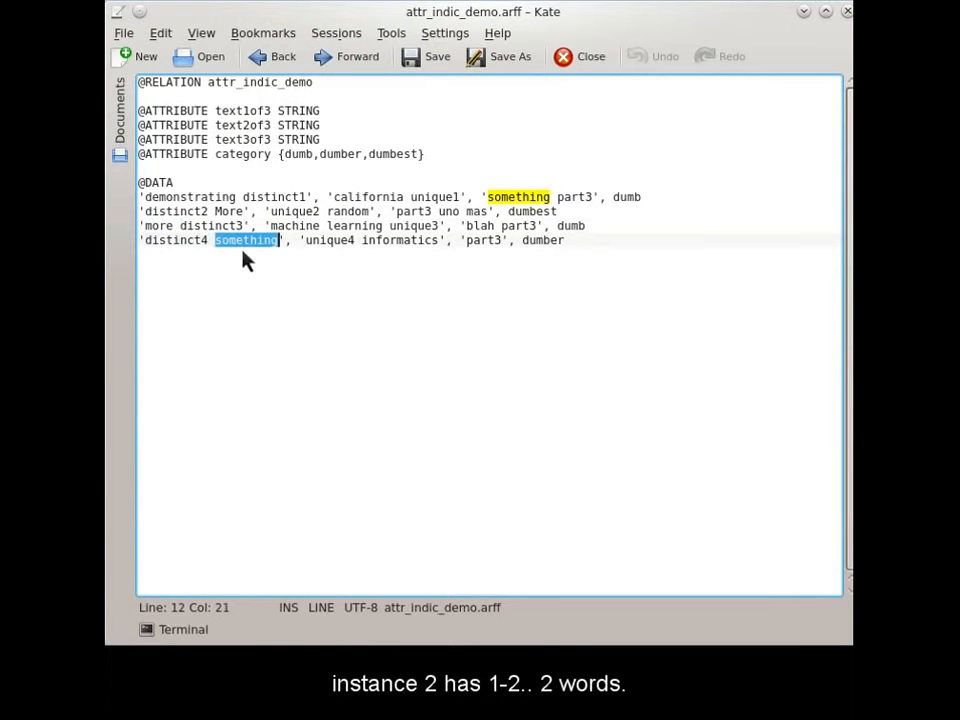
click(803, 14)
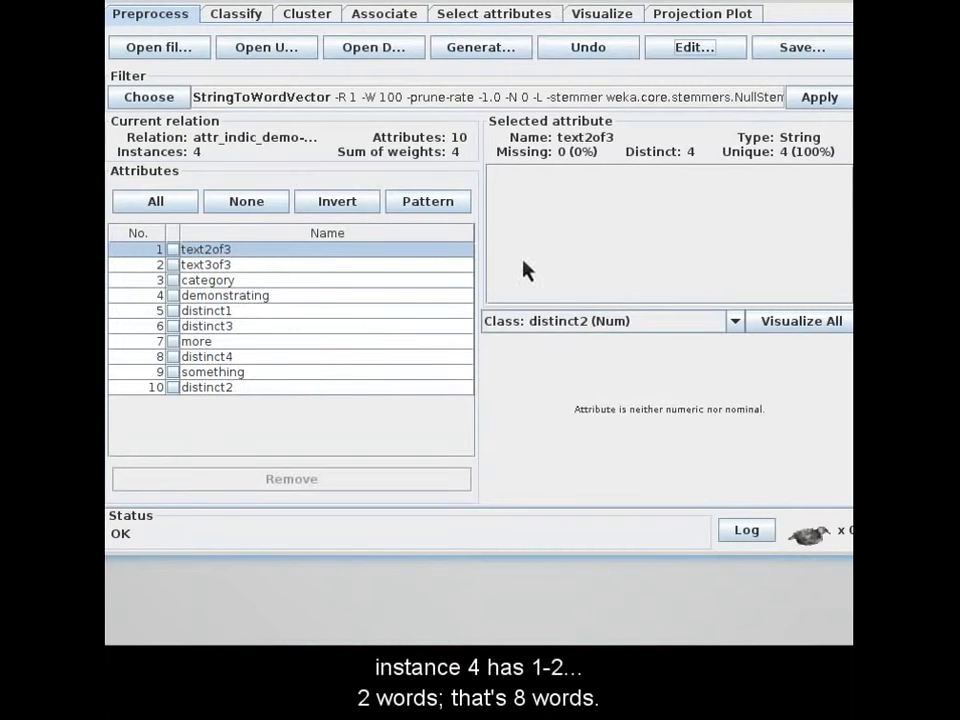
Step: Inspect the more attribute's statistics and open the data viewer to review the attributes produced with lowercasing
click(380, 346)
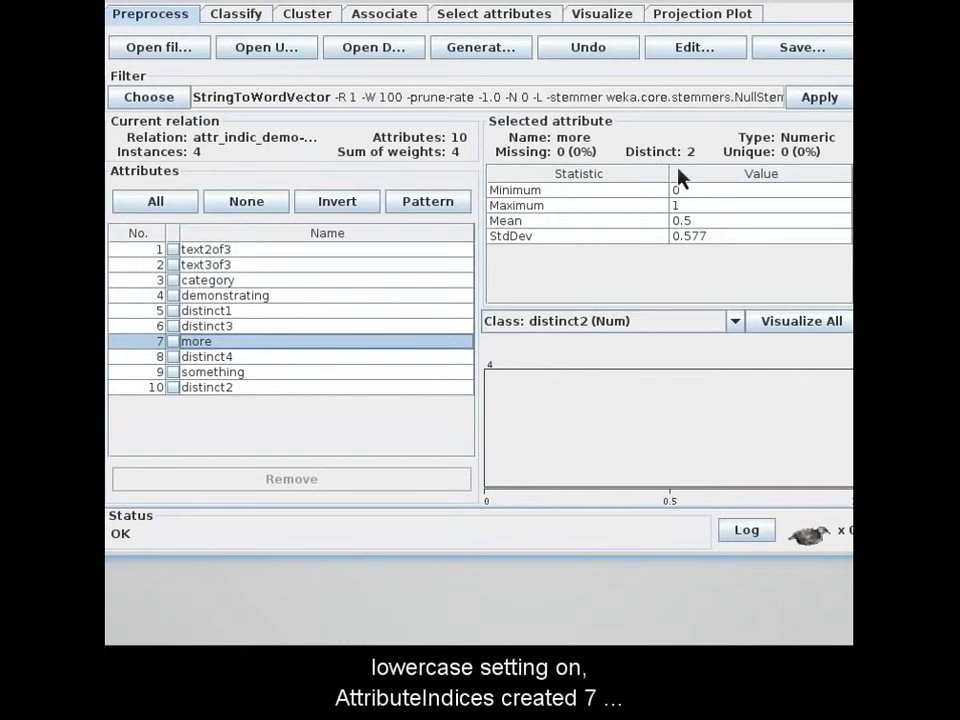
click(721, 53)
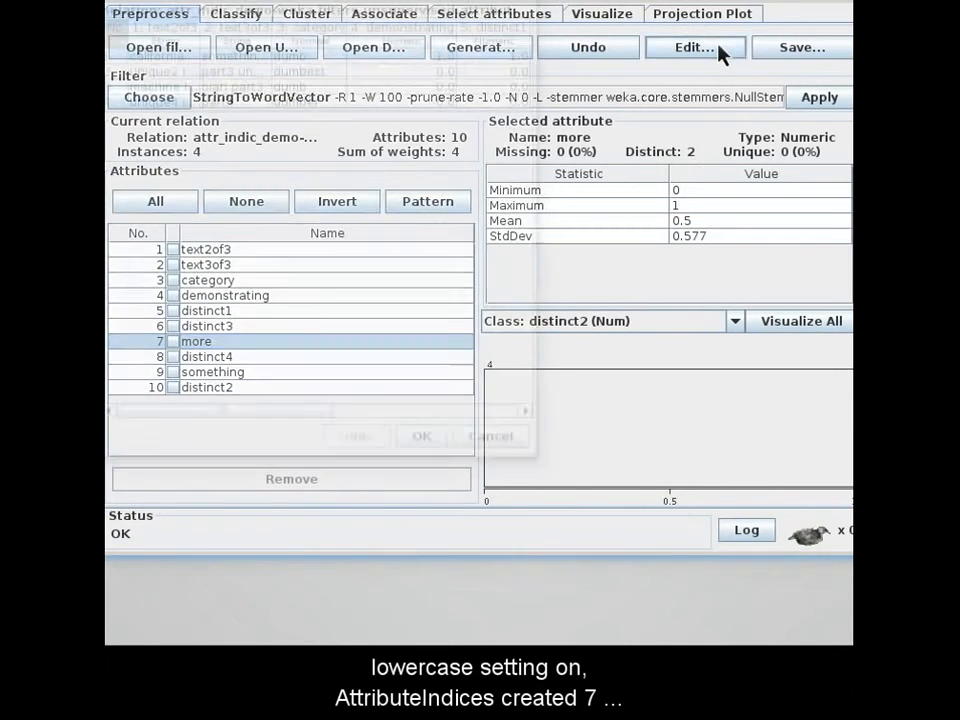
drag(307, 410, 283, 417)
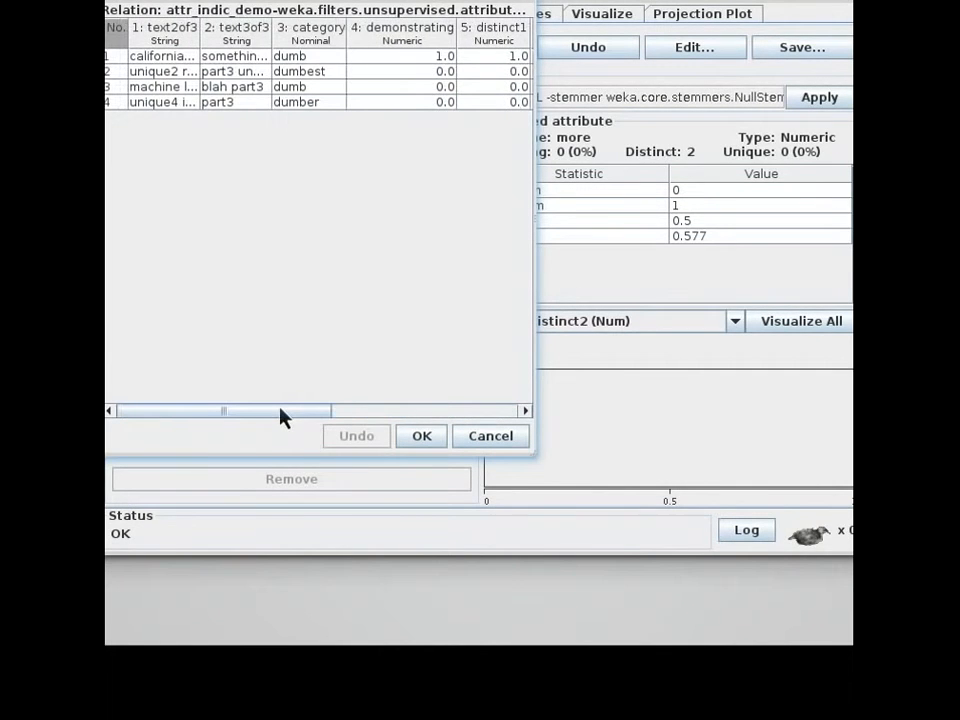
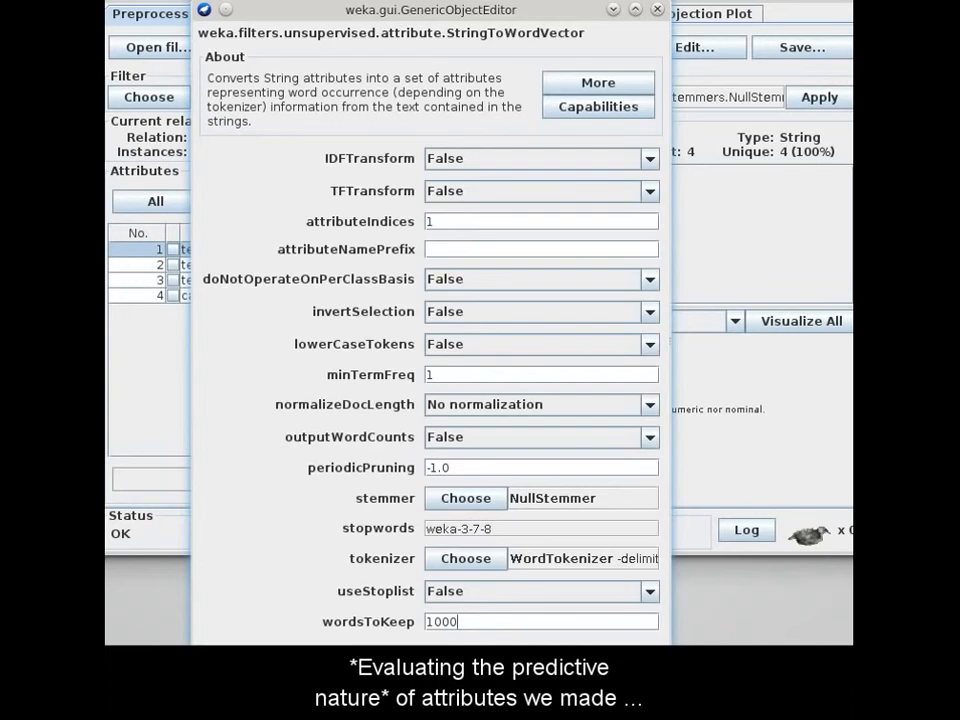
Step: Accept the StringToWordVector settings with wordsToKeep 1000, and choose the supervised AttributeSelection attribute filter
click(492, 660)
click(153, 99)
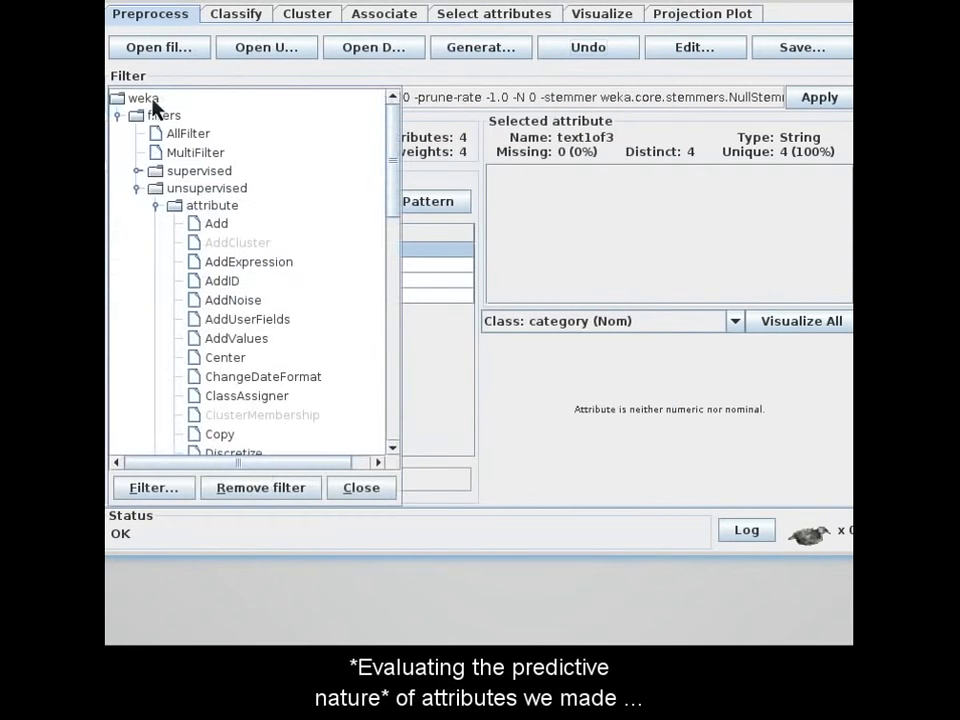
click(138, 189)
click(139, 172)
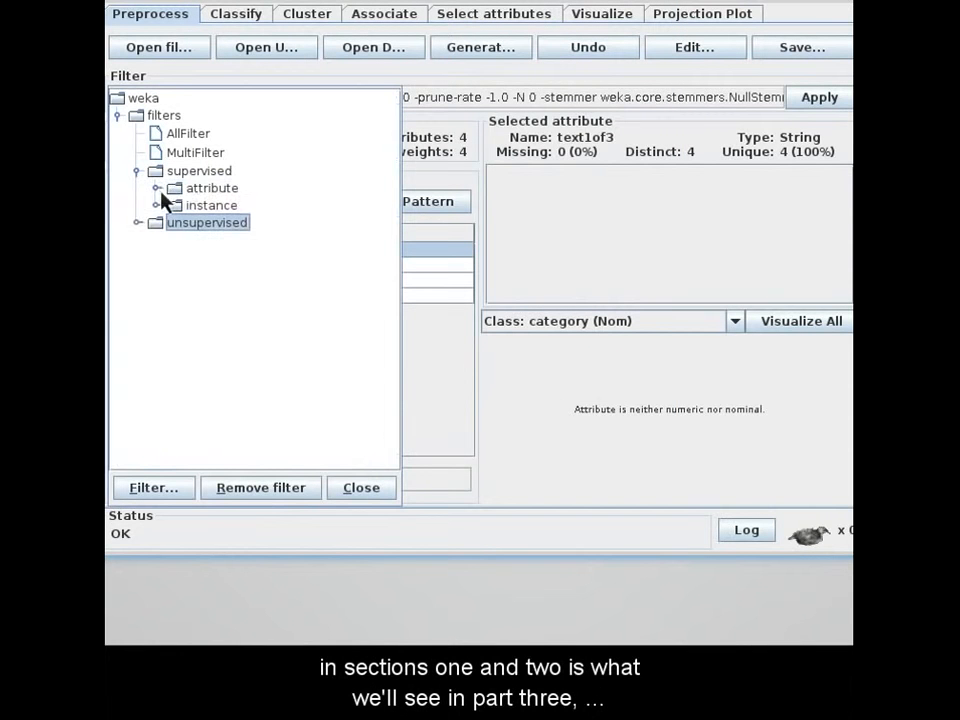
click(157, 188)
click(235, 224)
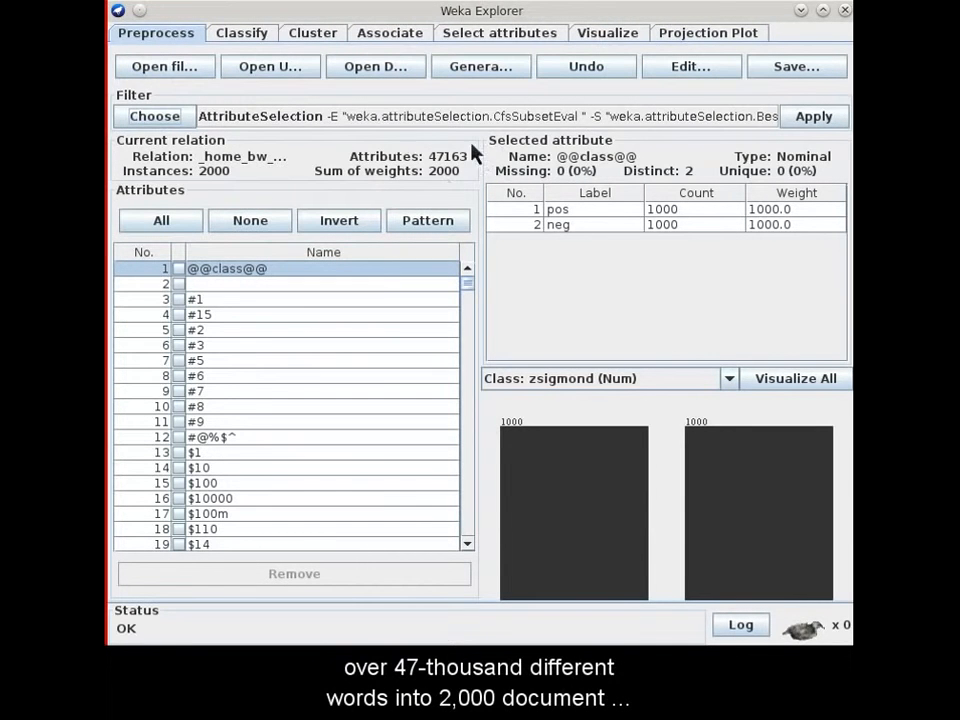
Step: Review the word attributes and the AttributeSelection settings, and view the SMO cross-validation output
mouse_move(474, 291)
mouse_down()
mouse_move(455, 472)
mouse_move(465, 549)
mouse_move(467, 272)
mouse_up()
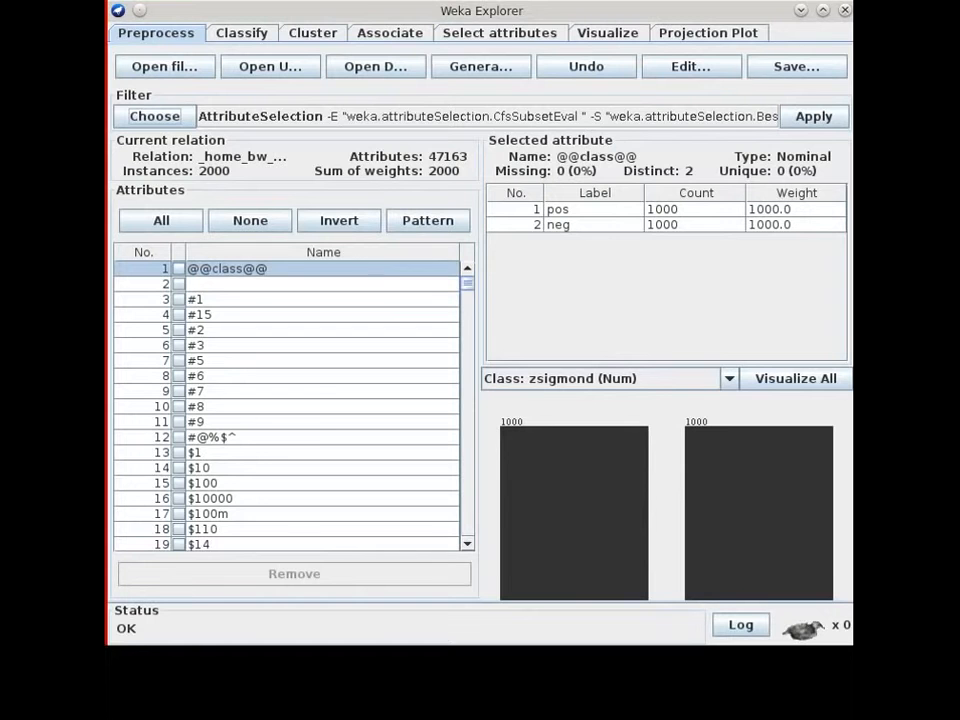
click(505, 122)
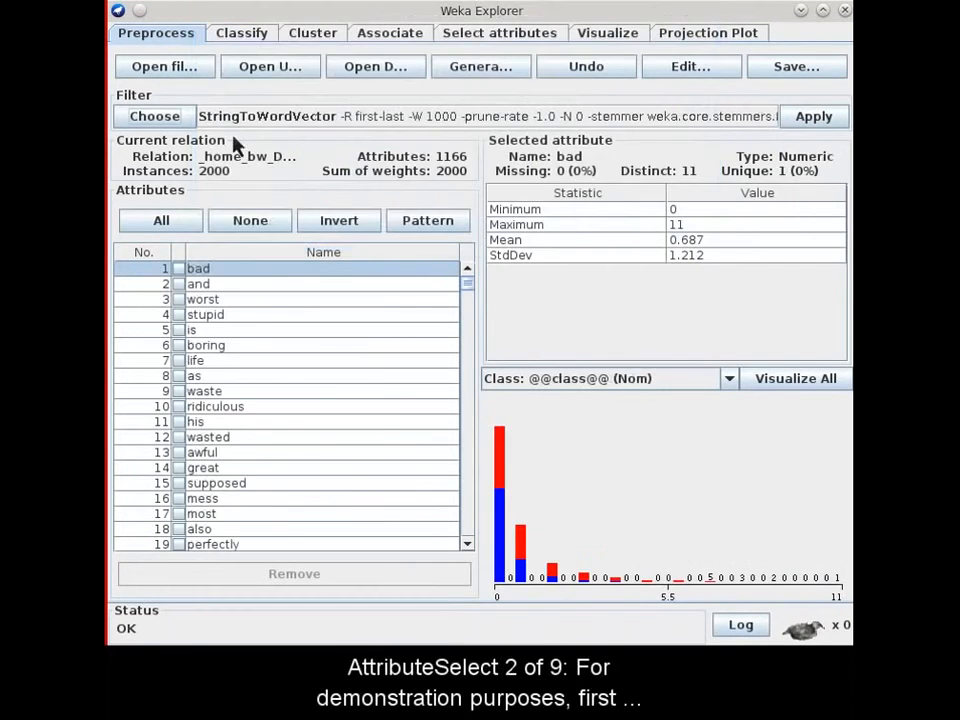
click(258, 36)
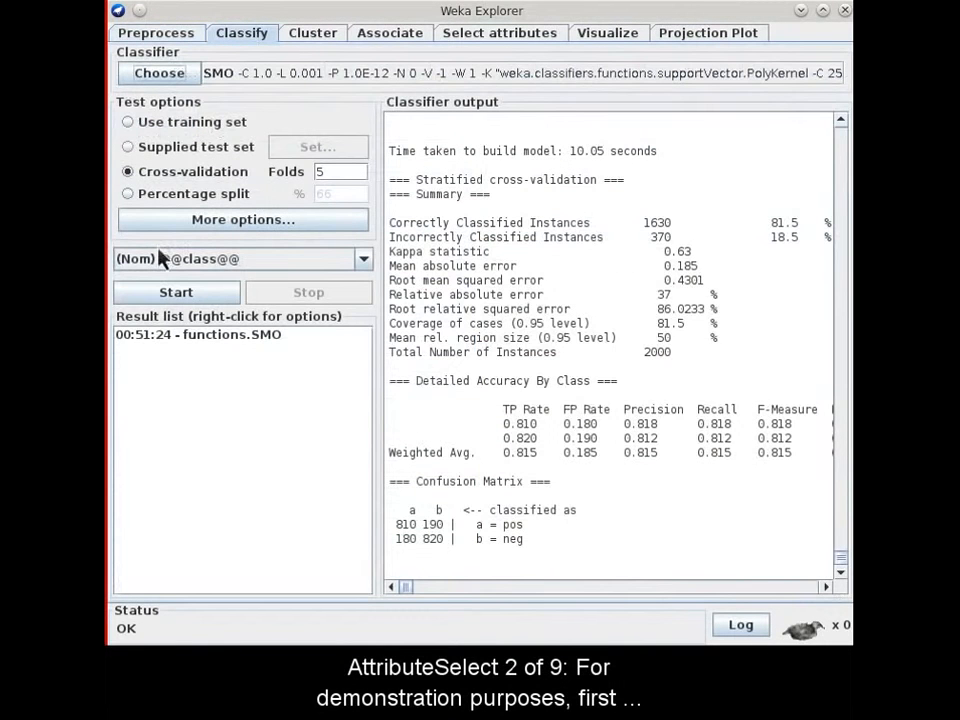
click(161, 290)
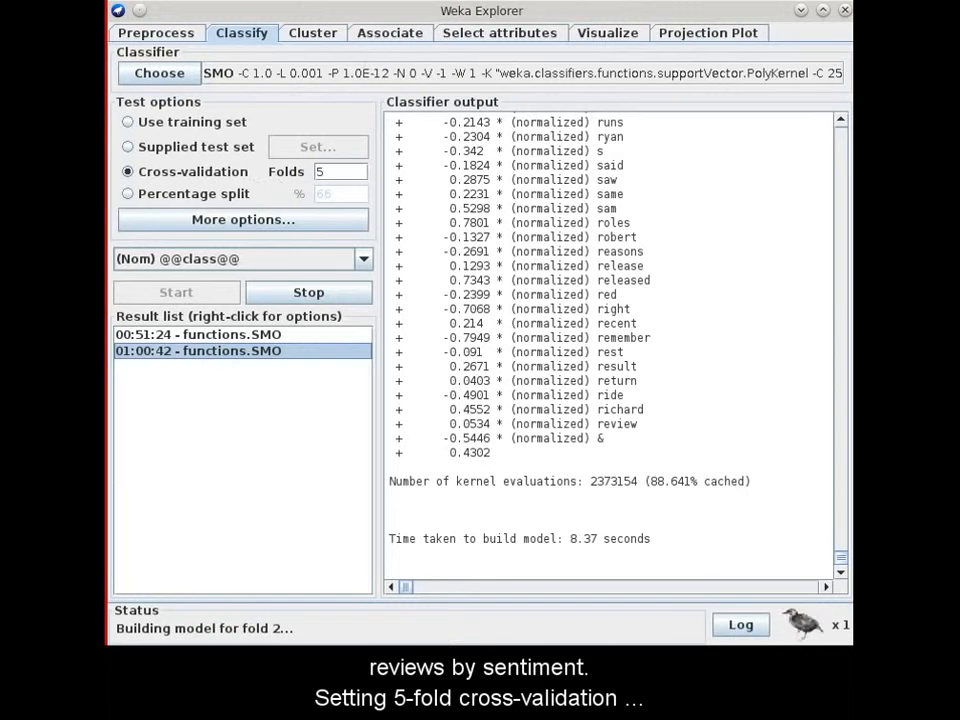
click(238, 336)
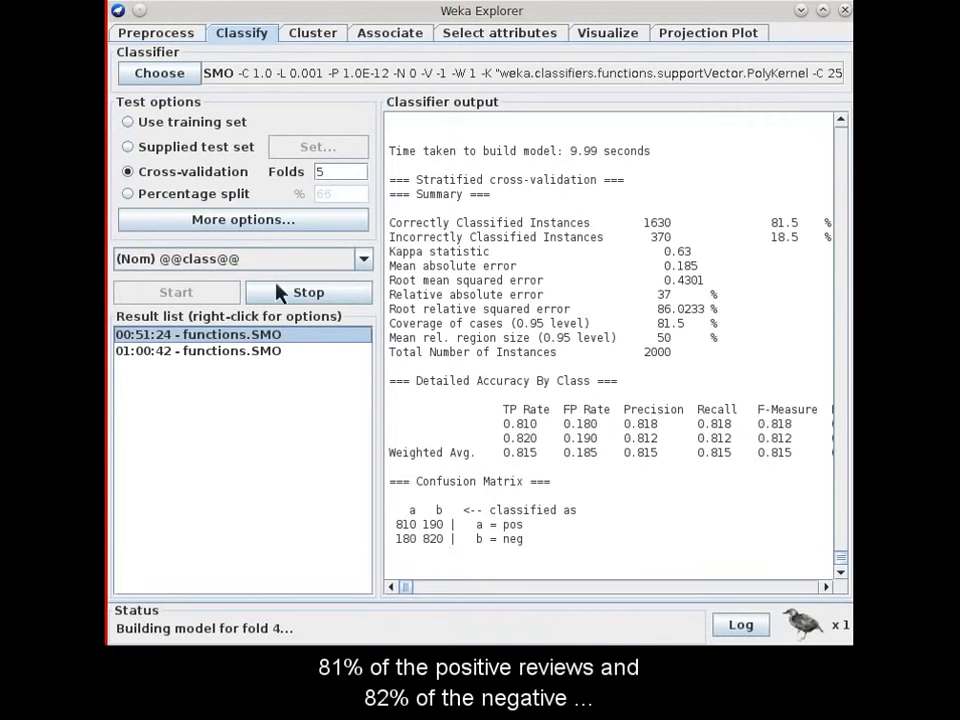
Step: Return to preprocessing and choose the supervised AttributeSelection attribute filter
click(180, 34)
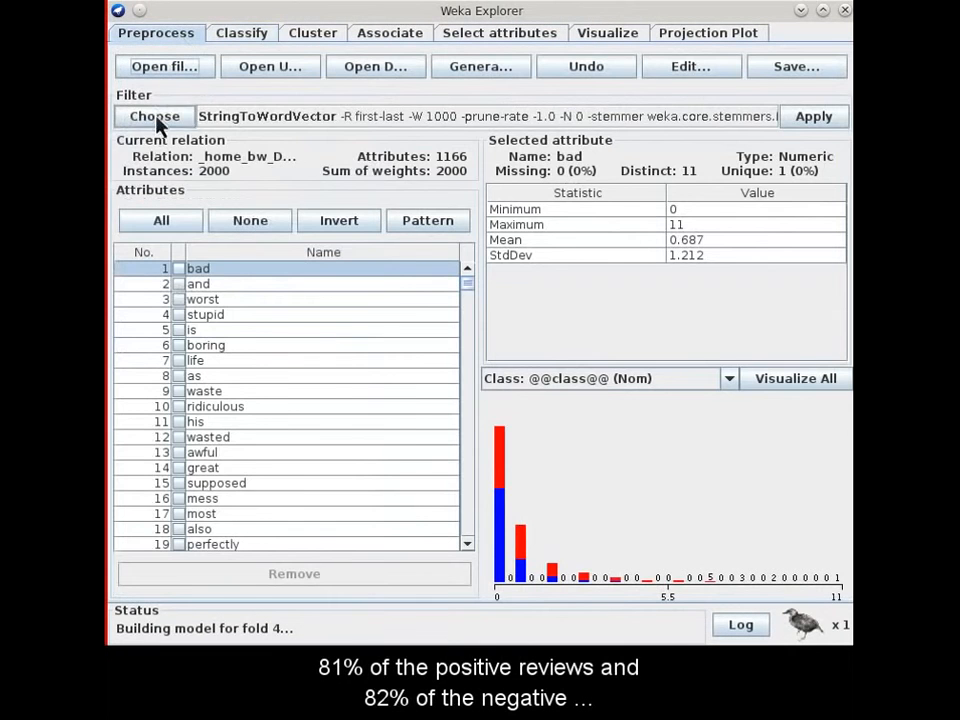
click(158, 118)
click(144, 191)
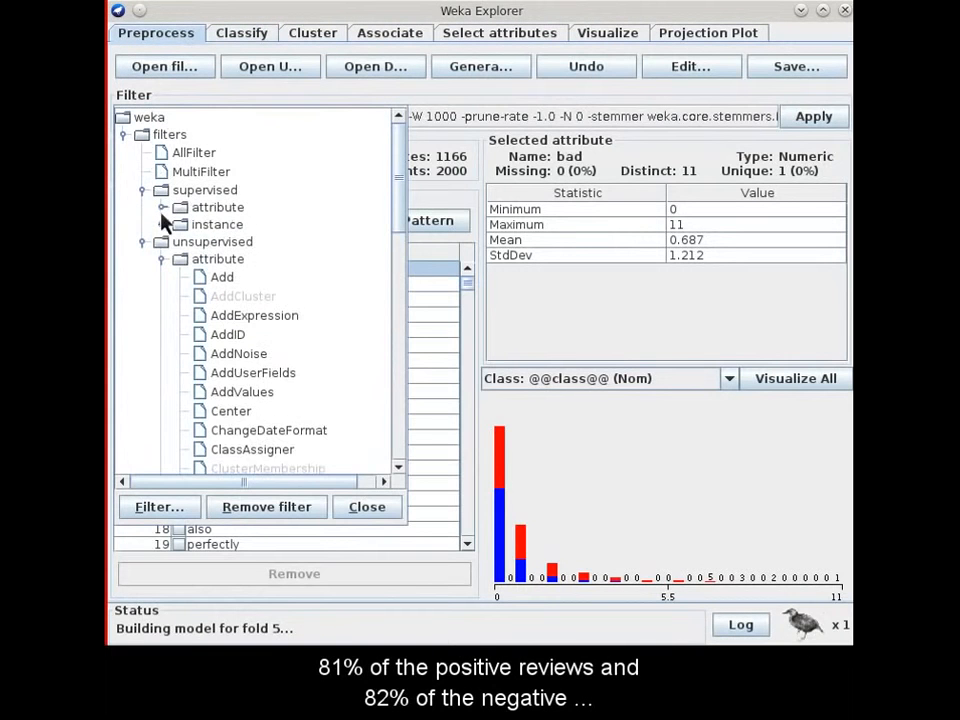
click(162, 208)
click(224, 250)
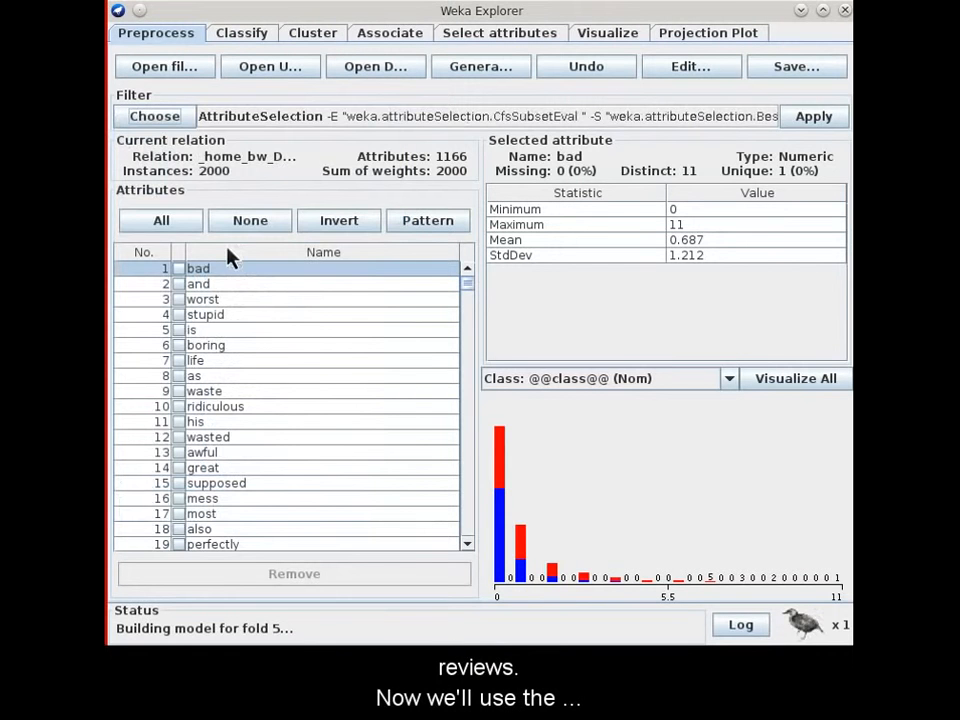
Step: Configure AttributeSelection to use InfoGainAttributeEval as its evaluator and Ranker as its search method
click(354, 126)
click(338, 144)
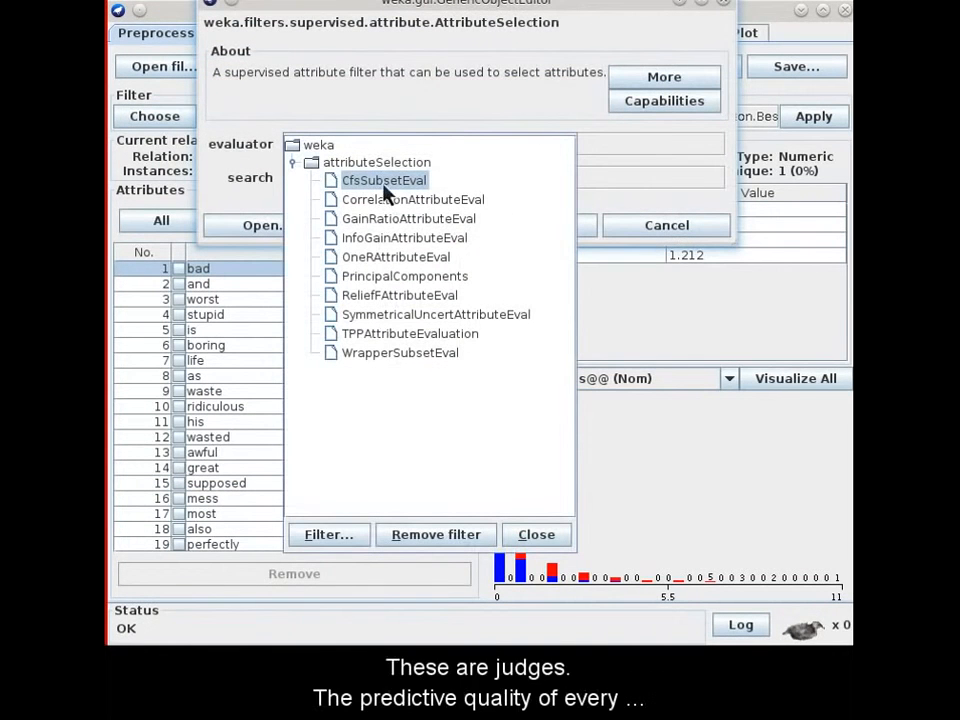
click(390, 239)
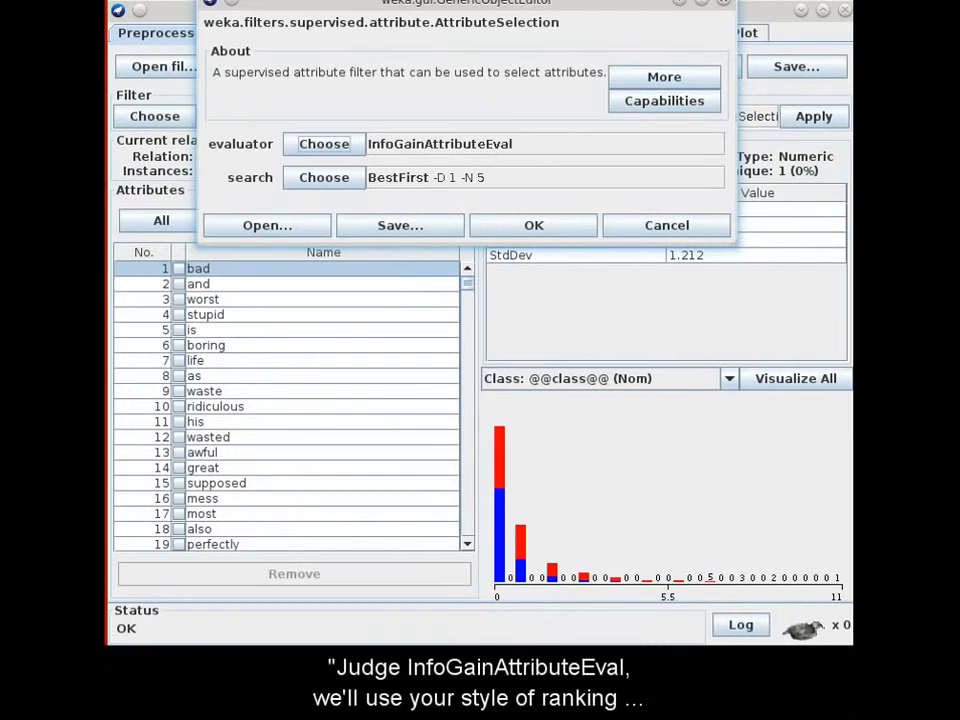
click(332, 180)
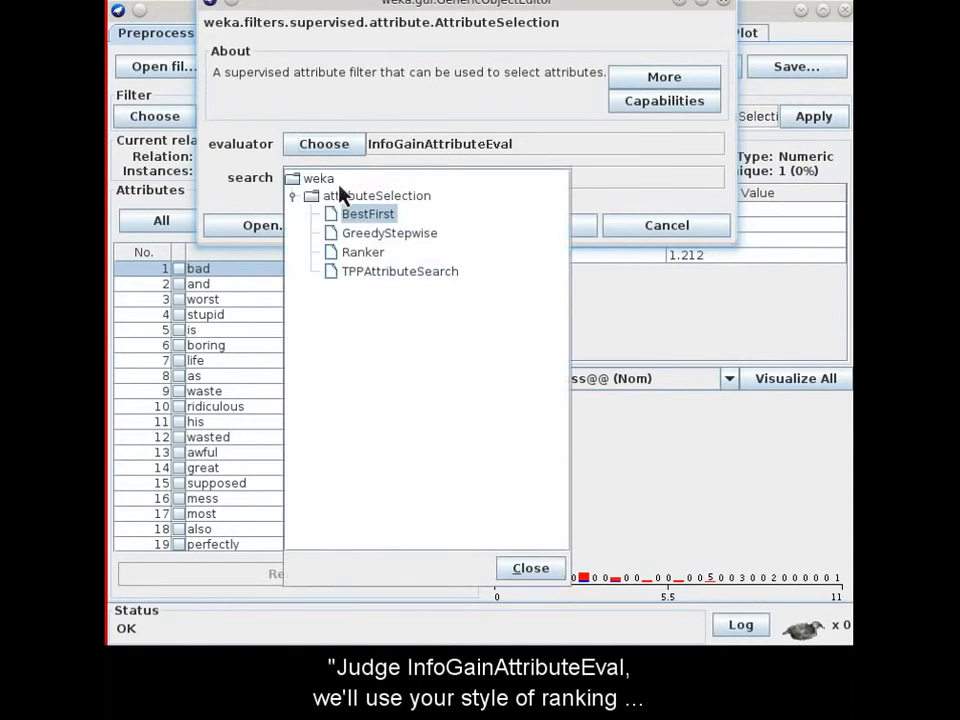
click(364, 254)
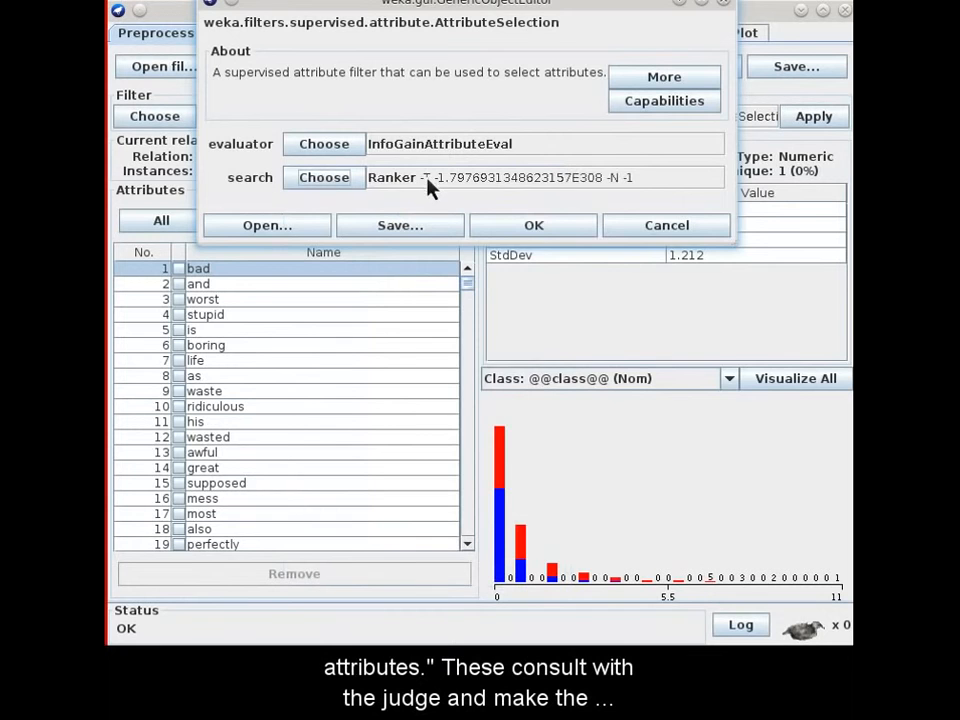
Step: Set the Ranker threshold to 0, accept the AttributeSelection settings and apply the filter to the dataset
click(428, 186)
triple_click(578, 416)
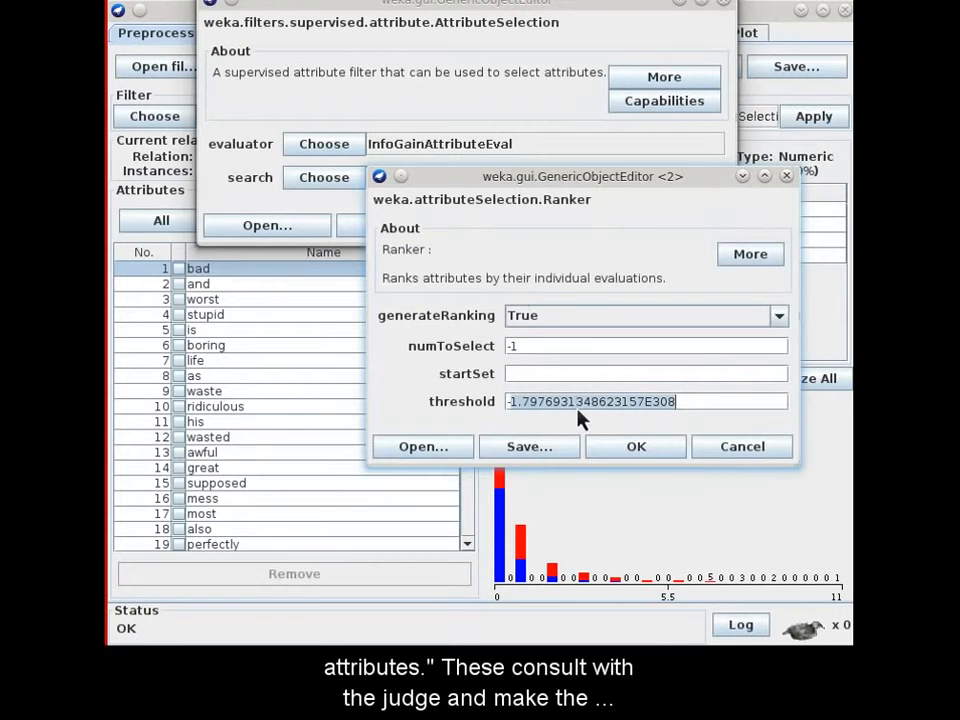
text(0)
click(621, 452)
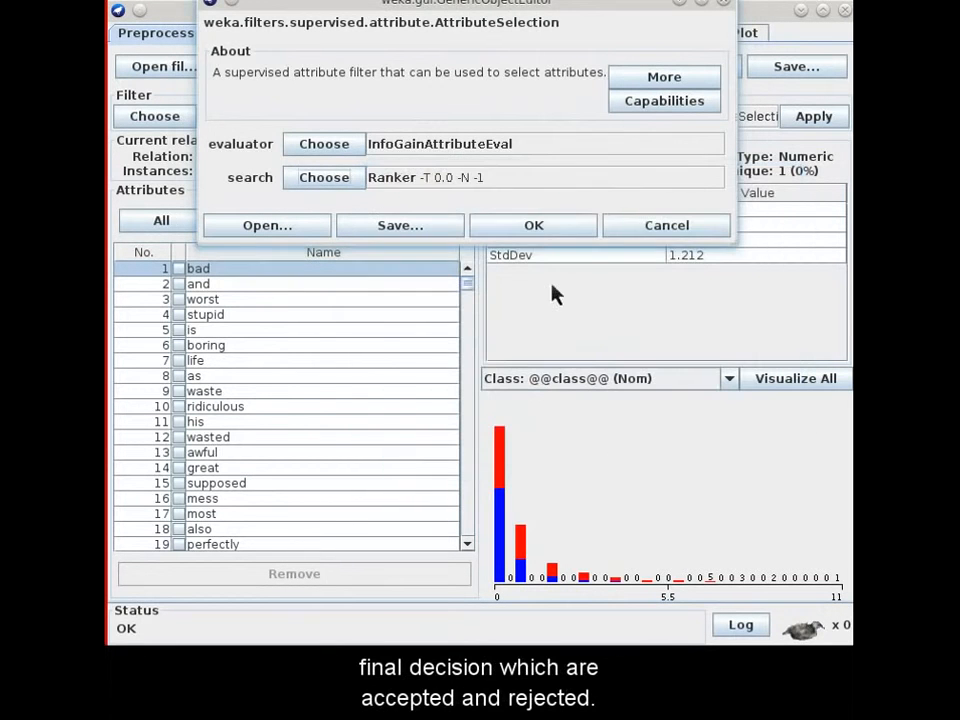
click(530, 232)
click(801, 121)
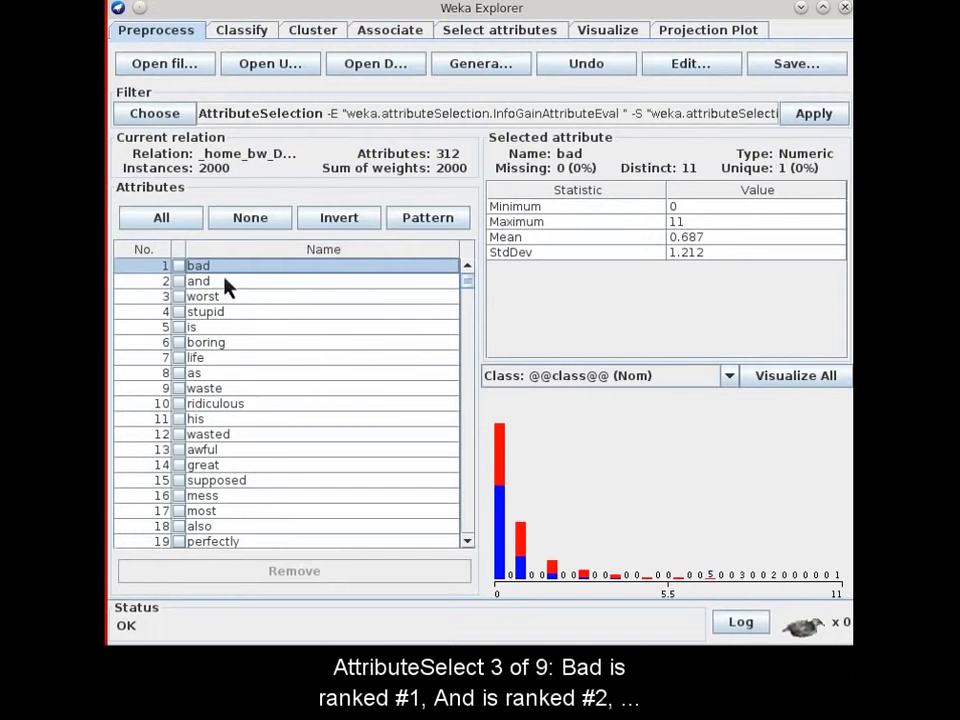
Step: Go through the ranked attributes and, worst, stupid, boring, waste, ridiculous and great to review which words rank highest
click(225, 284)
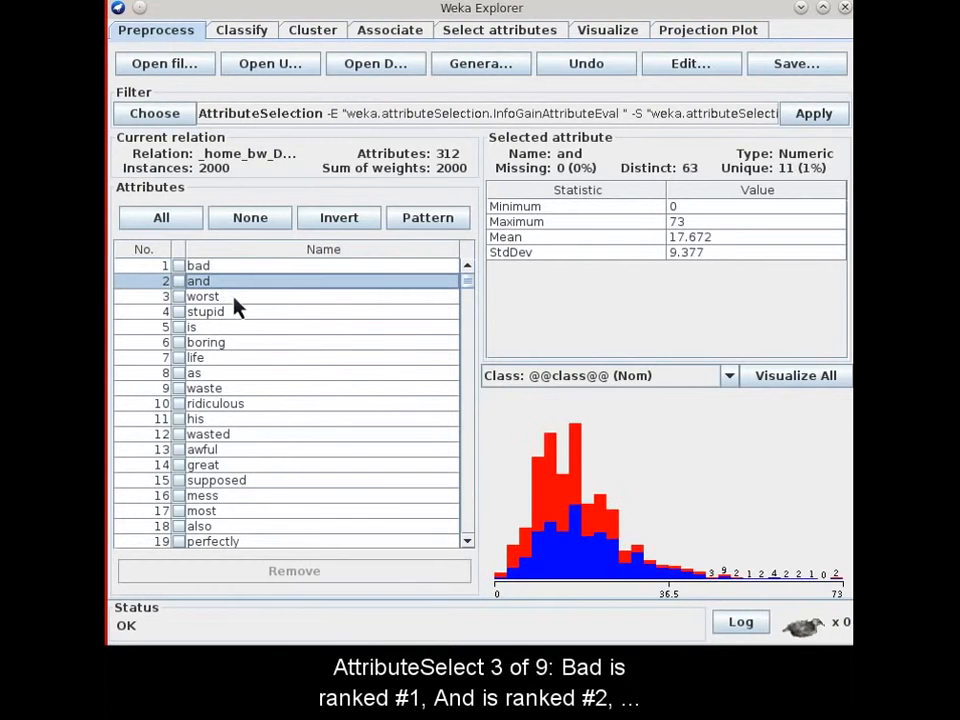
click(234, 298)
click(233, 312)
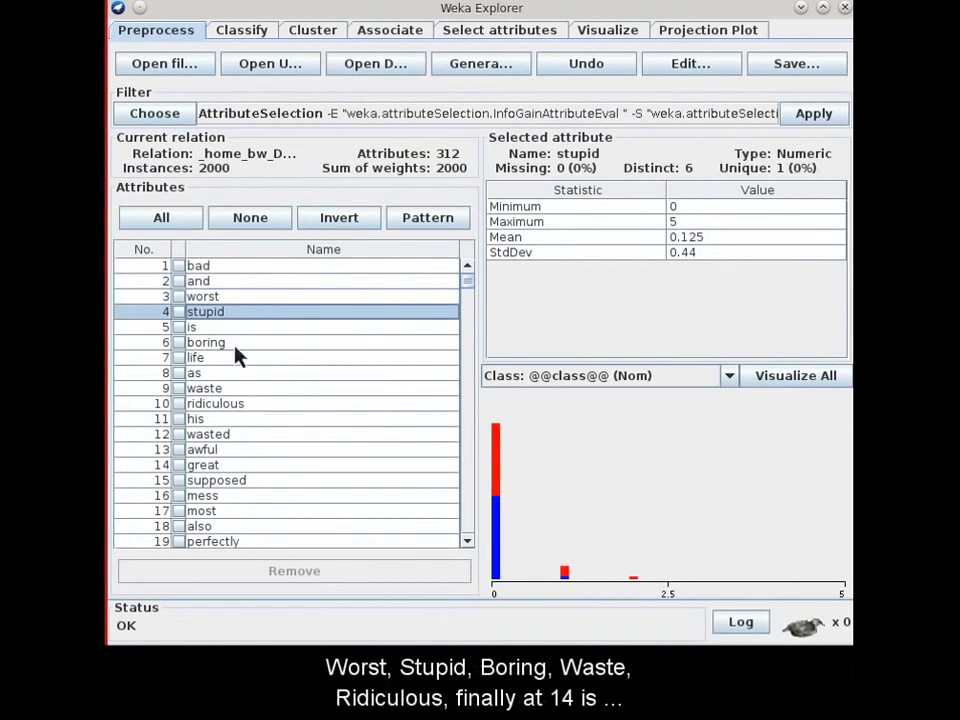
click(235, 344)
click(220, 389)
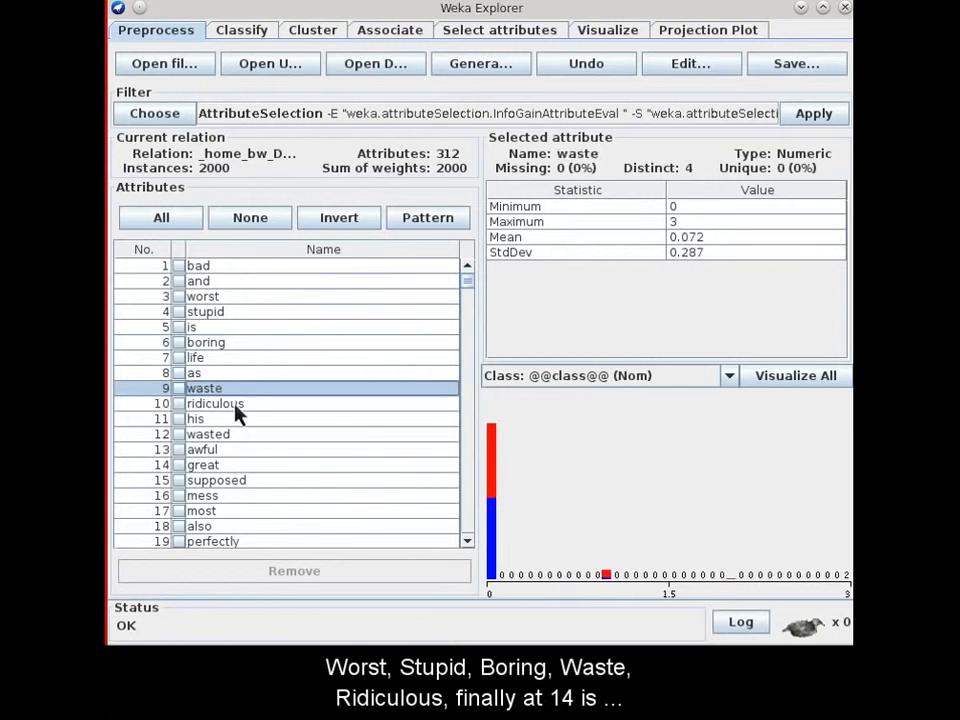
click(236, 405)
click(233, 466)
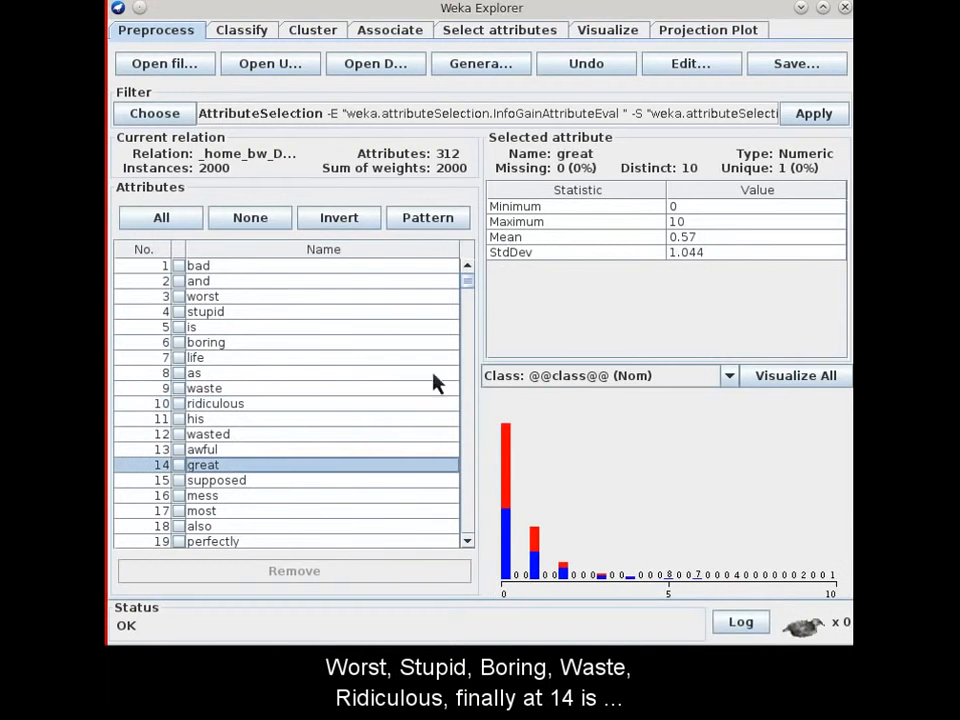
mouse_move(472, 286)
mouse_down()
mouse_move(474, 310)
mouse_move(467, 285)
mouse_up()
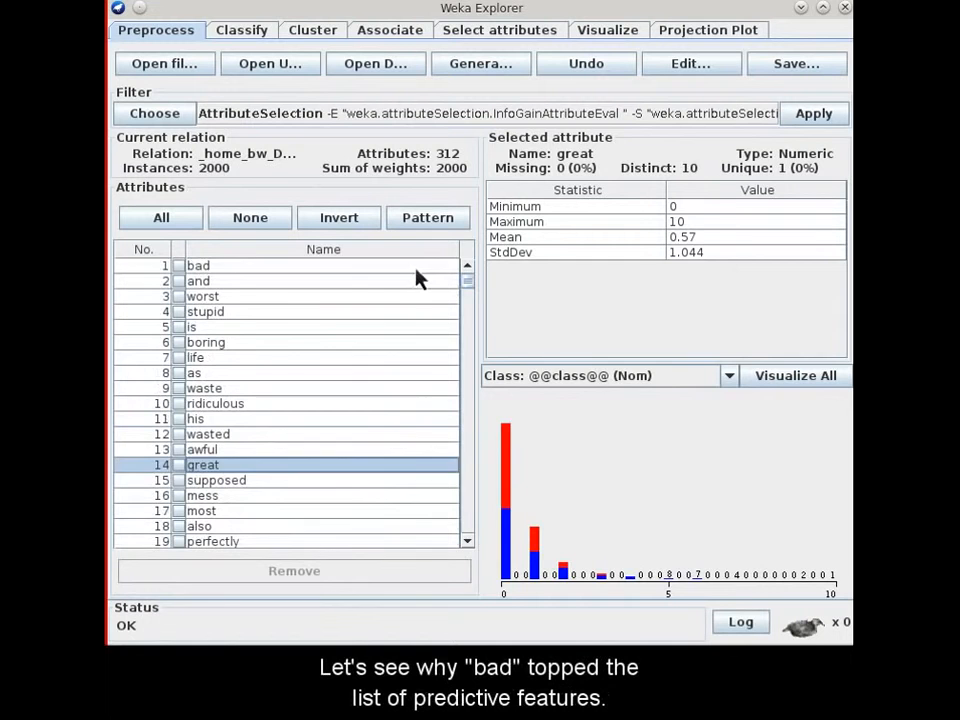
click(415, 268)
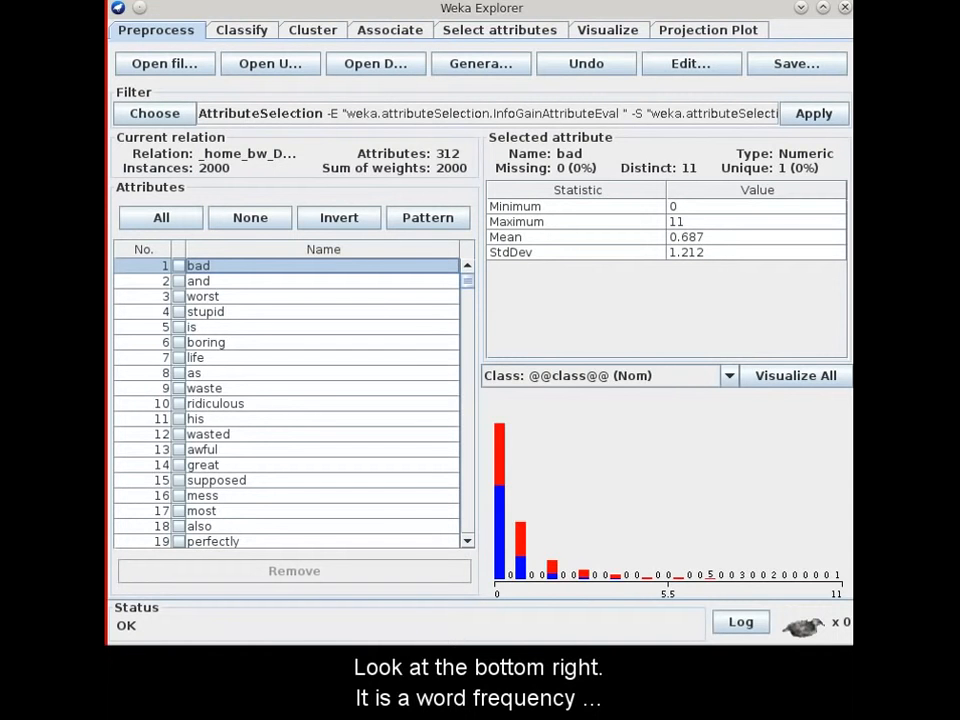
drag(470, 293, 450, 549)
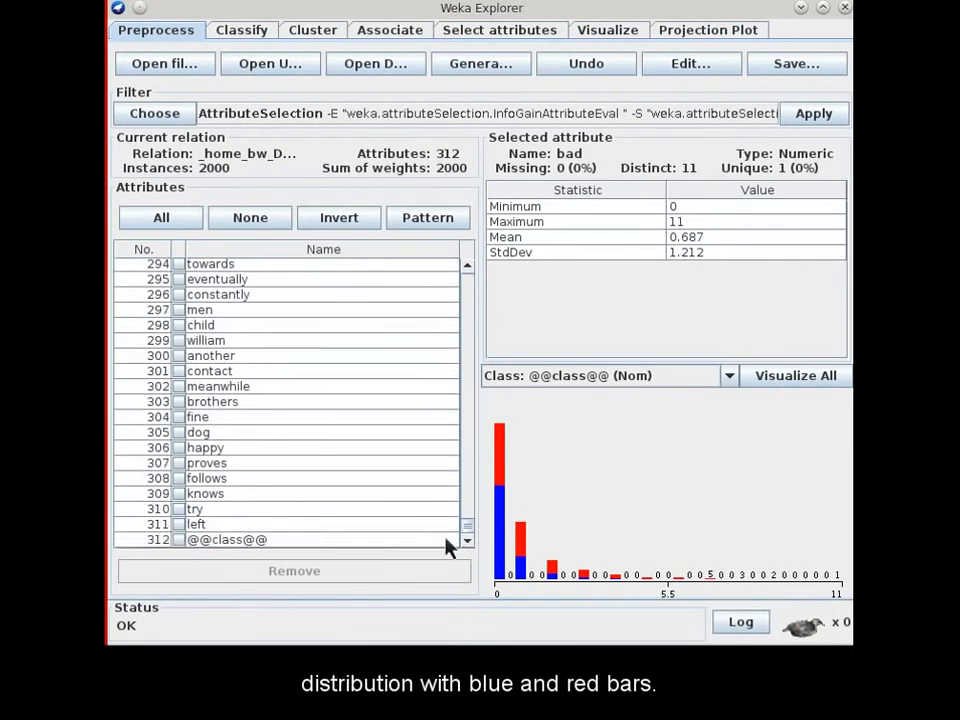
click(440, 540)
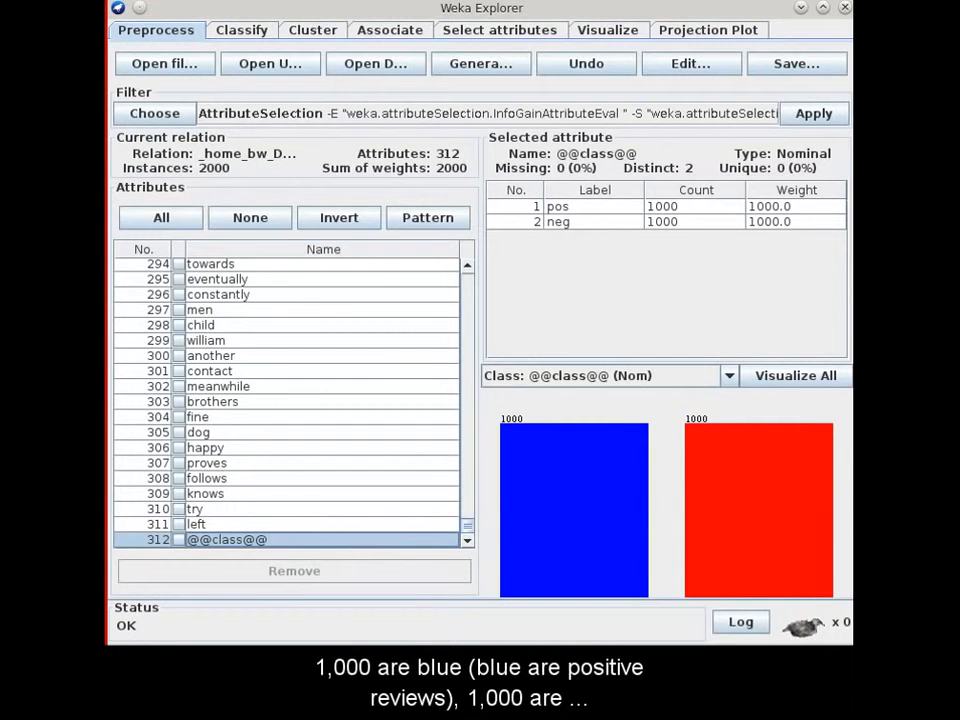
drag(467, 536, 437, 277)
Step: Inspect the individual bars of the bad attribute's histogram to compare positive and negative reviews at each word count
click(436, 267)
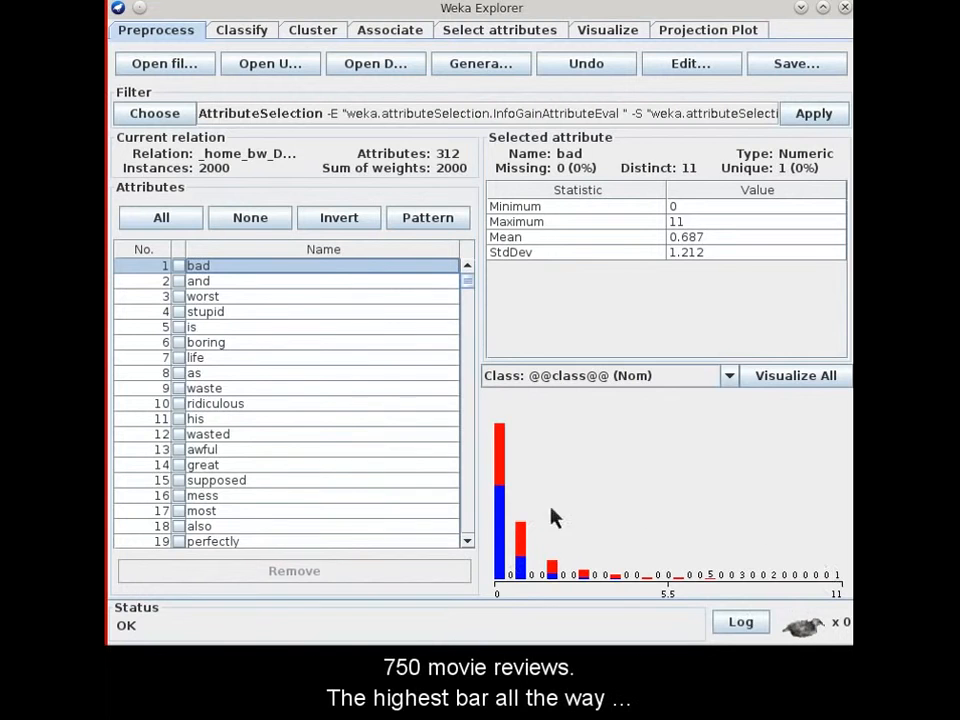
mouse_move(500, 515)
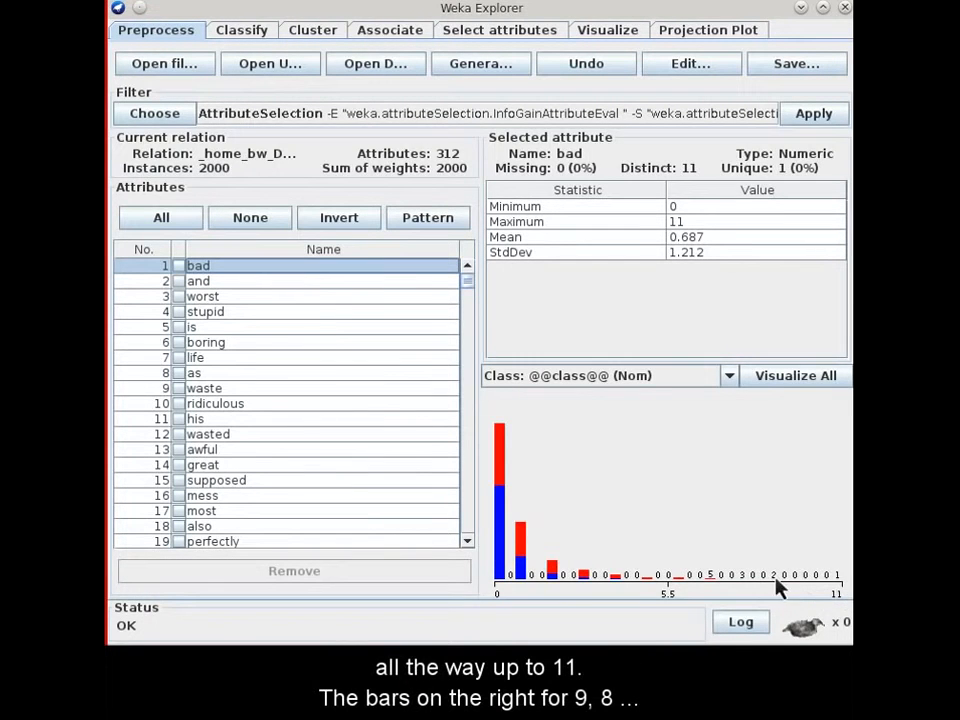
mouse_move(778, 588)
mouse_move(745, 588)
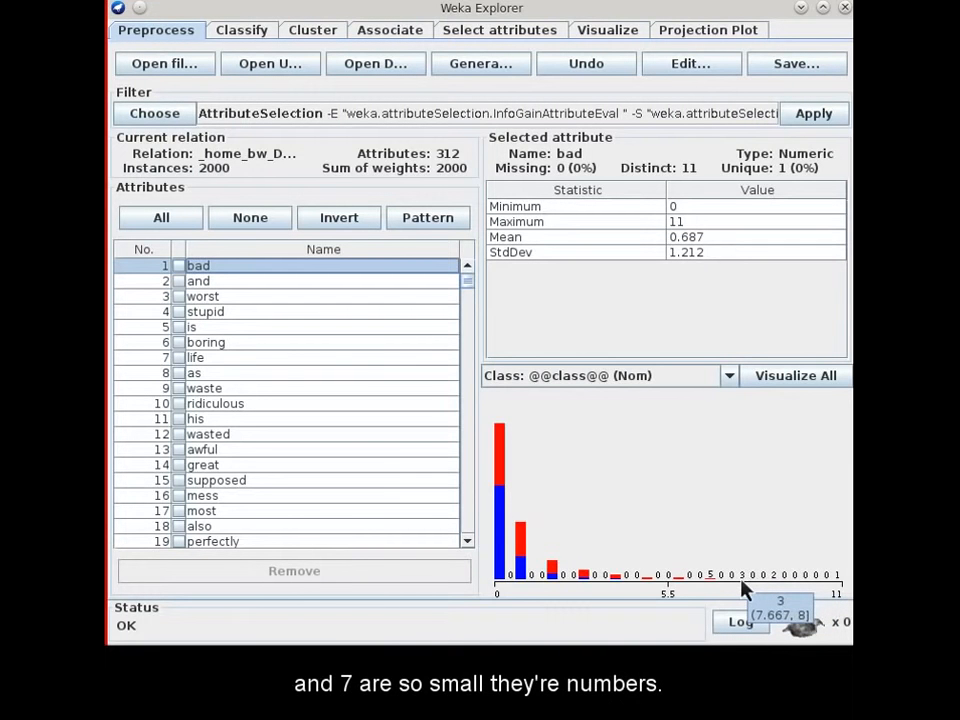
mouse_move(713, 588)
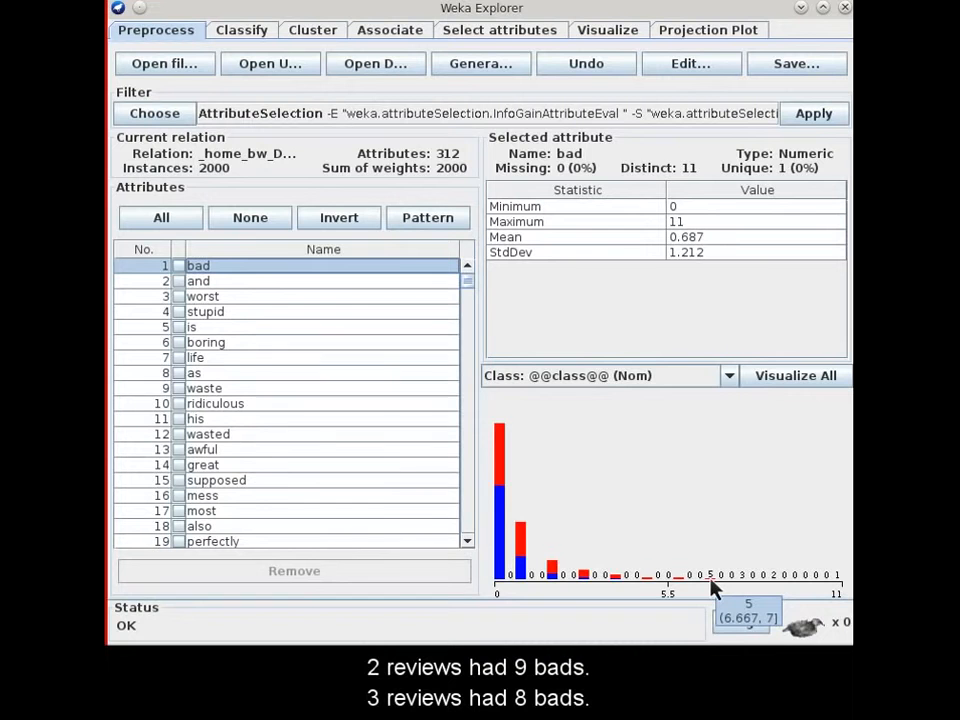
mouse_move(519, 555)
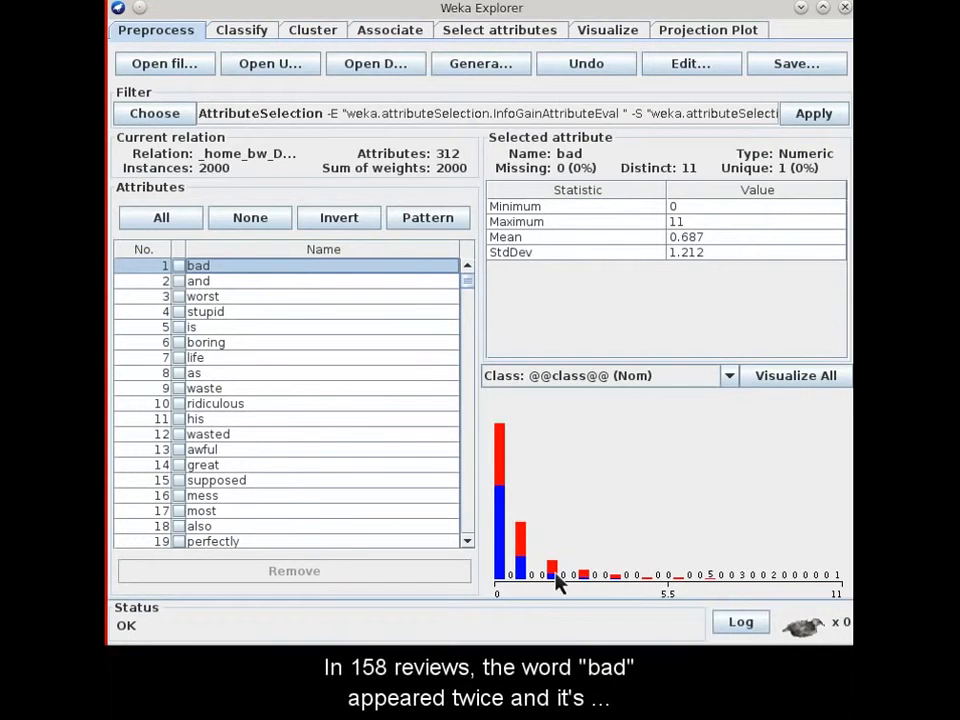
mouse_move(557, 583)
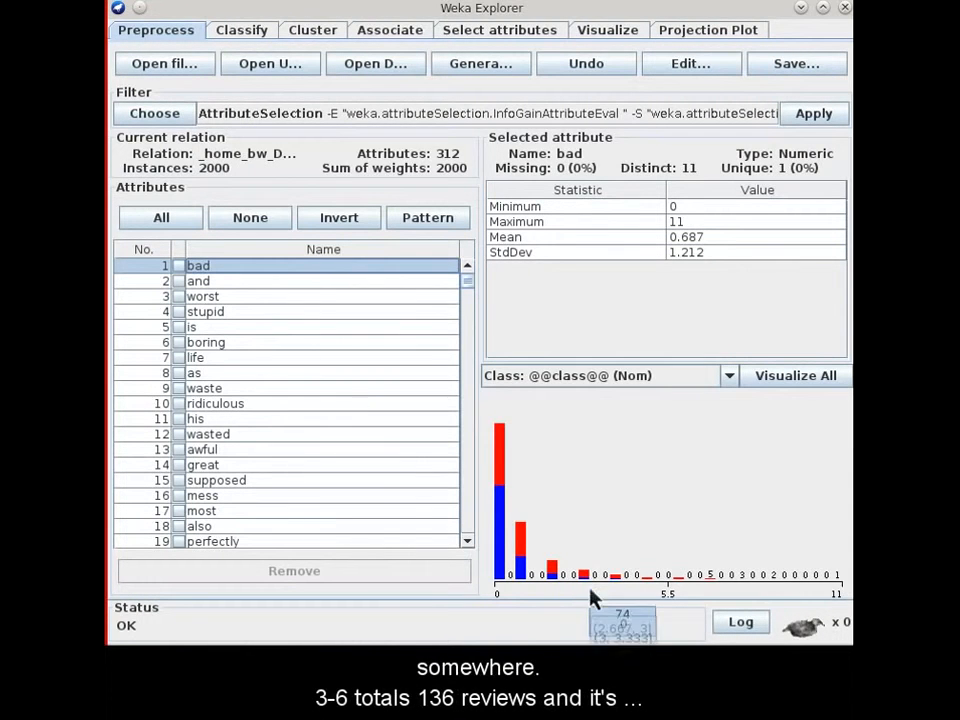
mouse_move(616, 583)
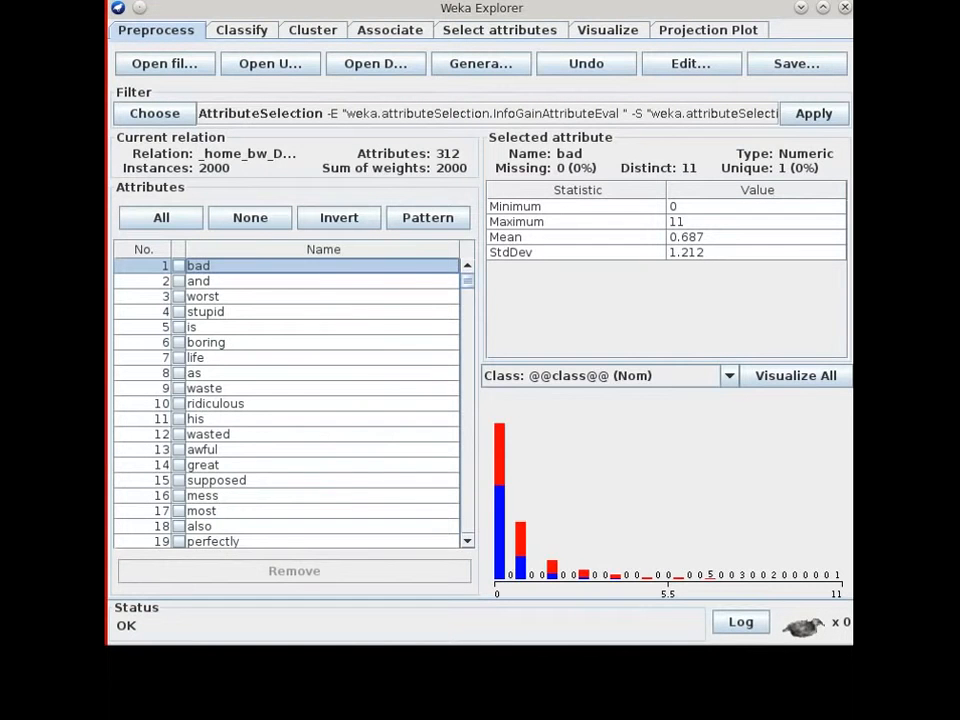
Step: Compare the class distributions of the attributes and, worst, stupid, is, boring and great in their histograms
click(295, 283)
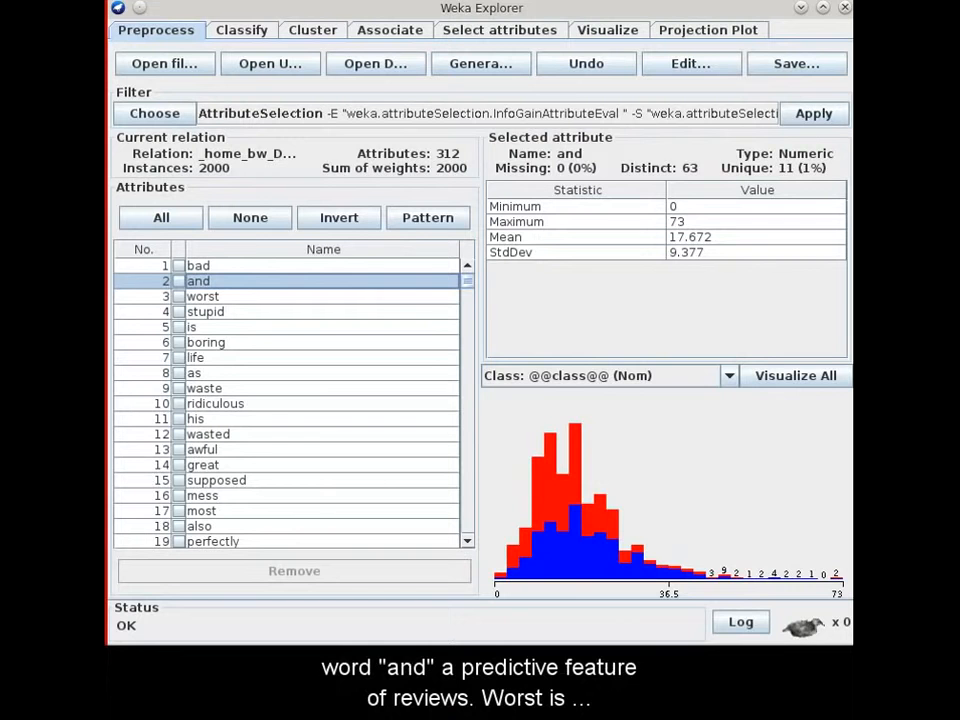
click(317, 298)
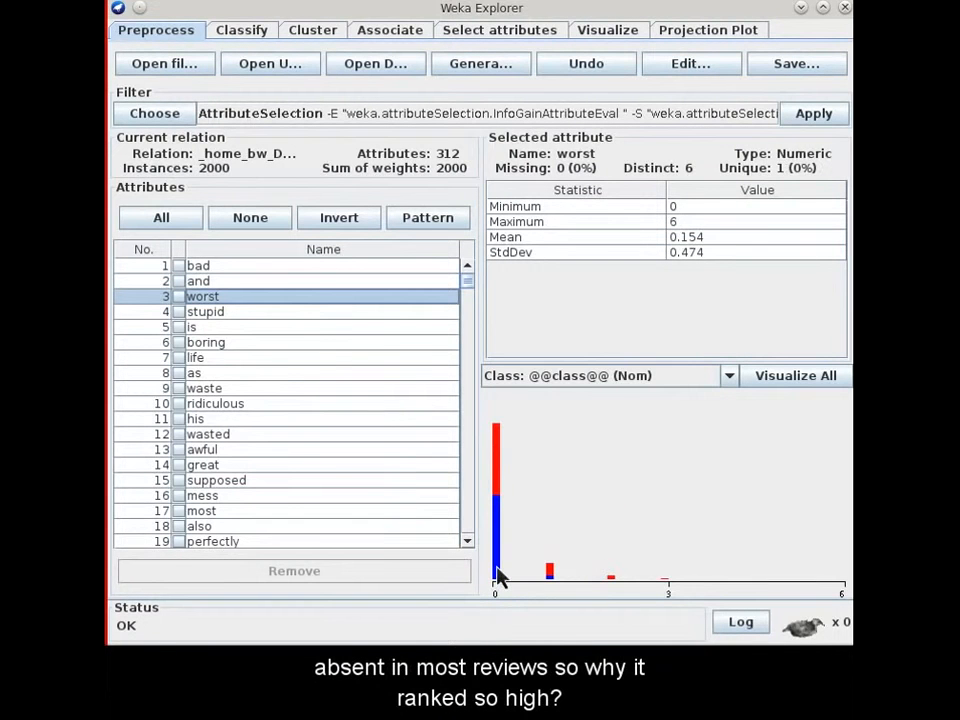
mouse_move(499, 577)
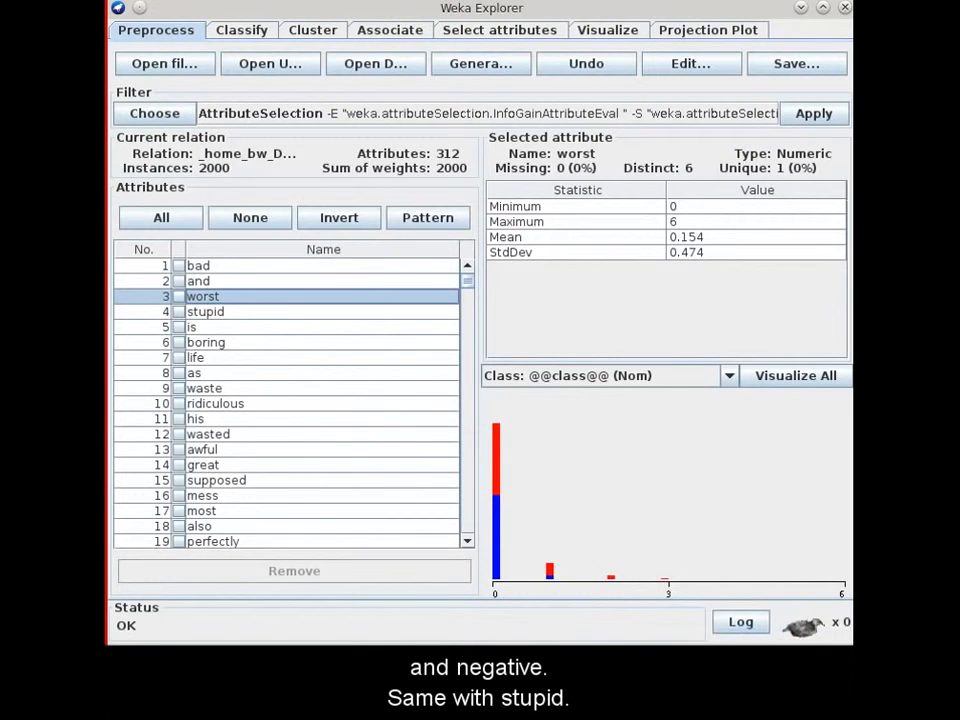
click(322, 312)
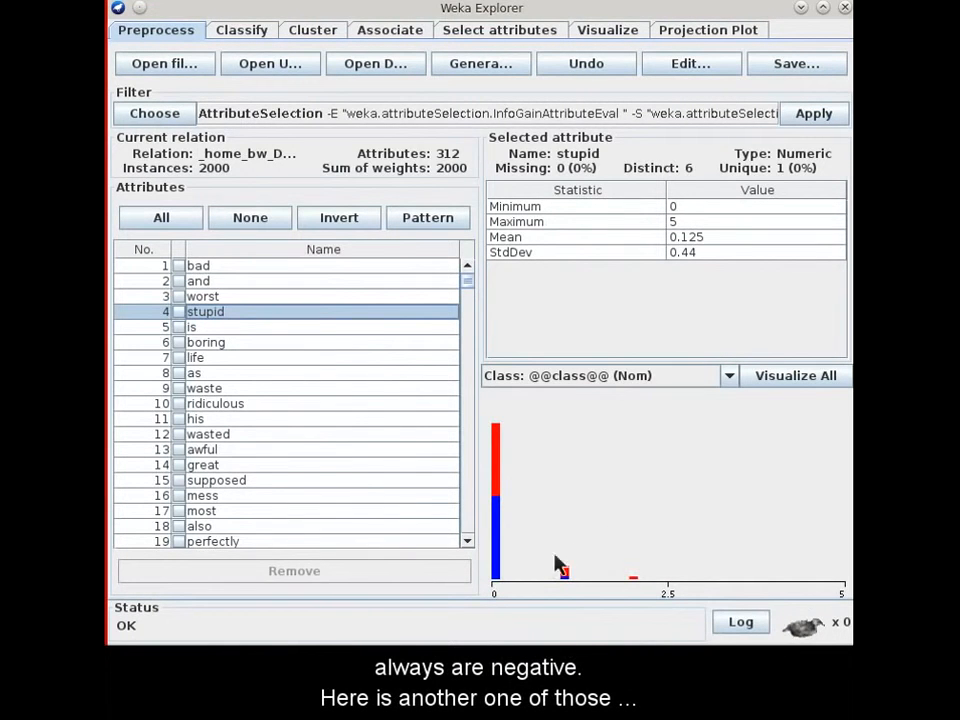
click(314, 327)
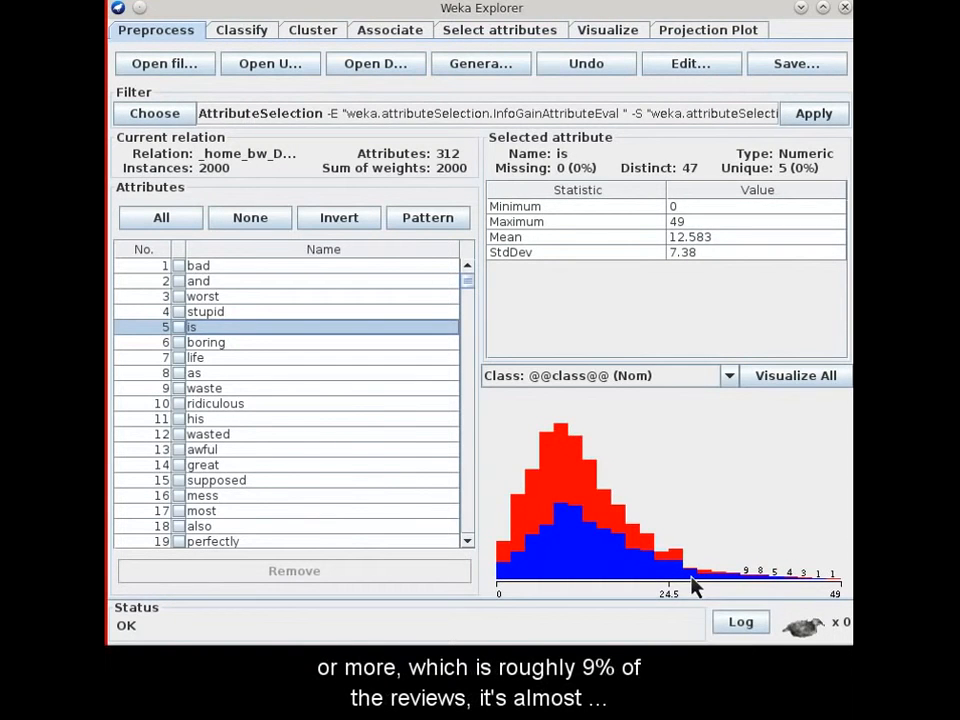
mouse_move(695, 587)
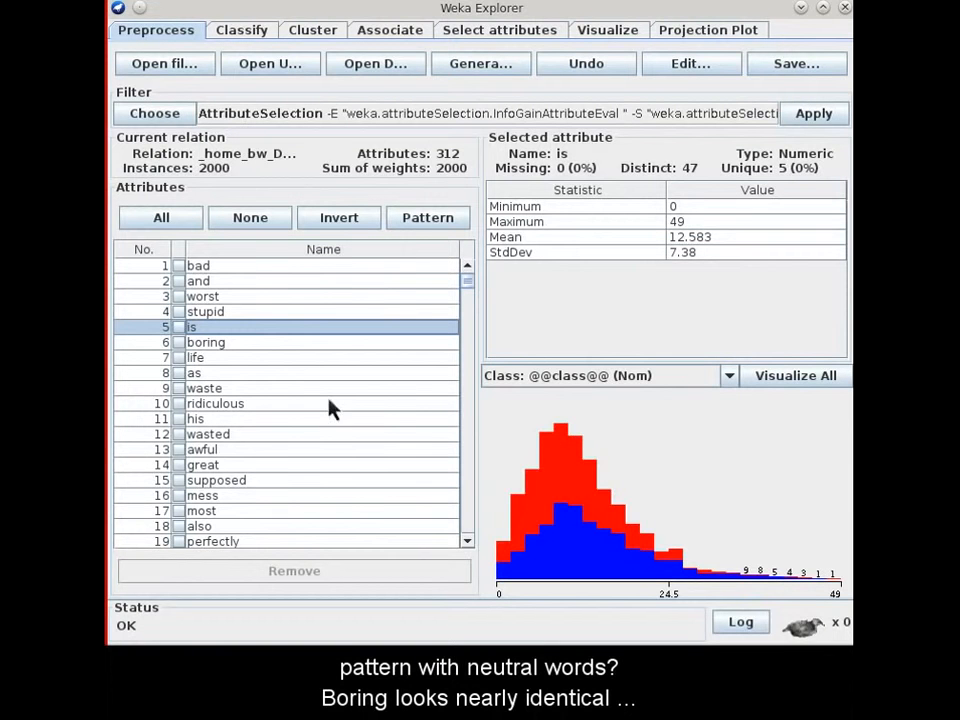
click(308, 343)
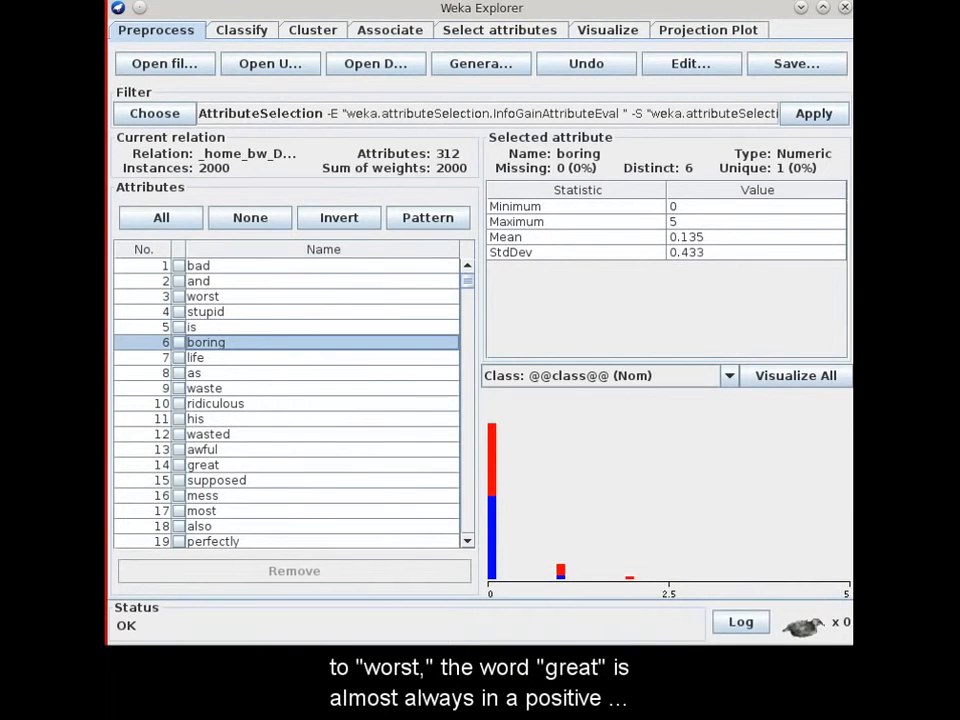
click(336, 466)
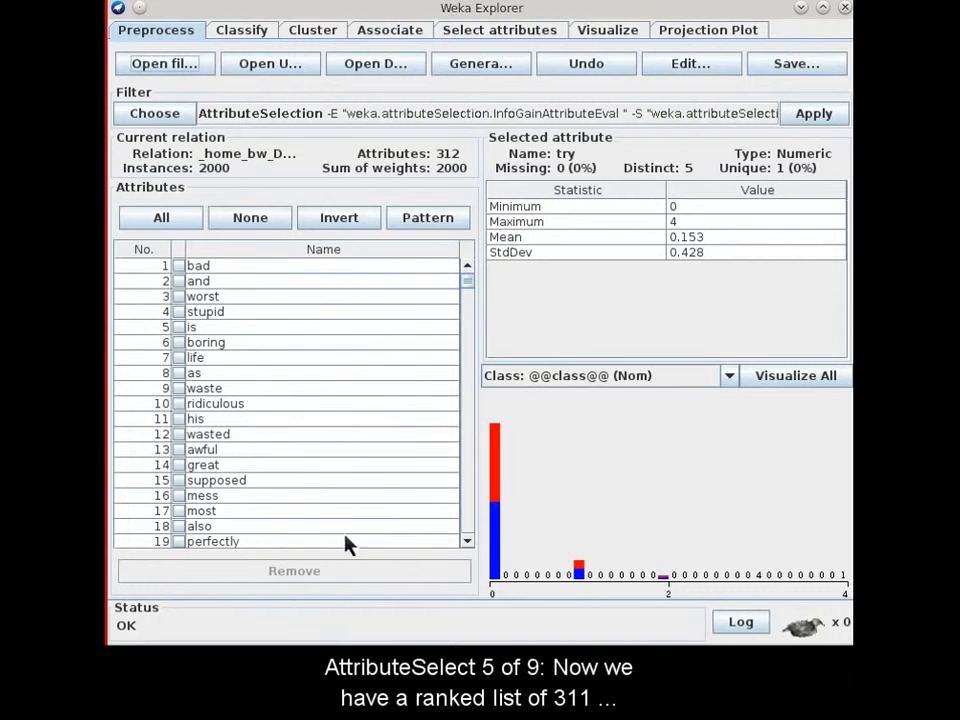
Step: Look through the ranked attribute list from the highest-ranked words down to the lowest-ranked ones
click(467, 541)
click(467, 541)
click(467, 541)
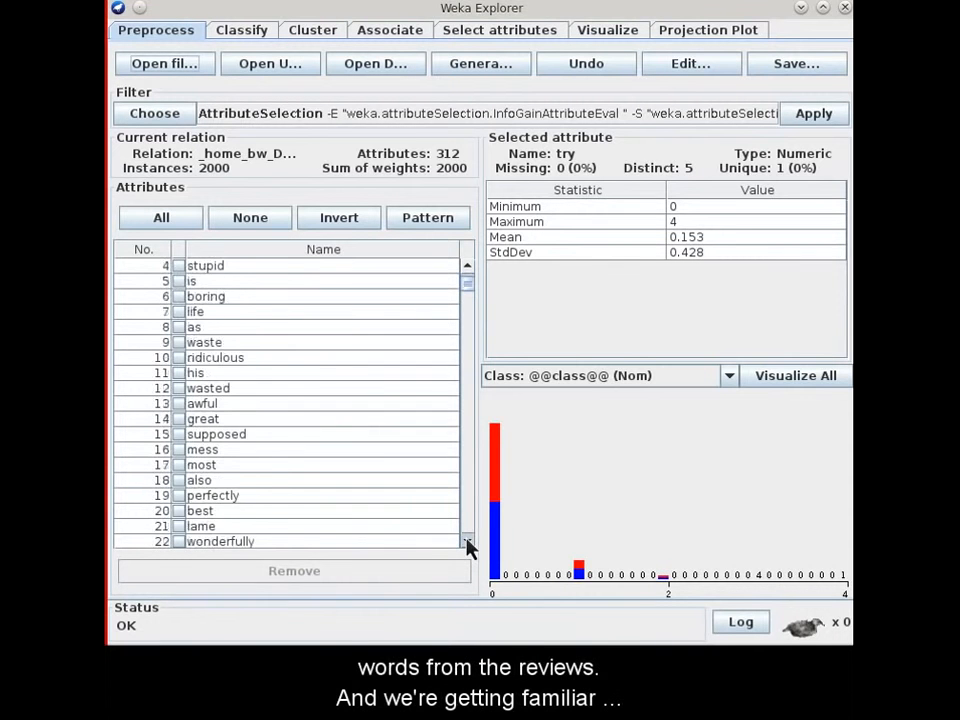
scroll(467, 545, down, 10)
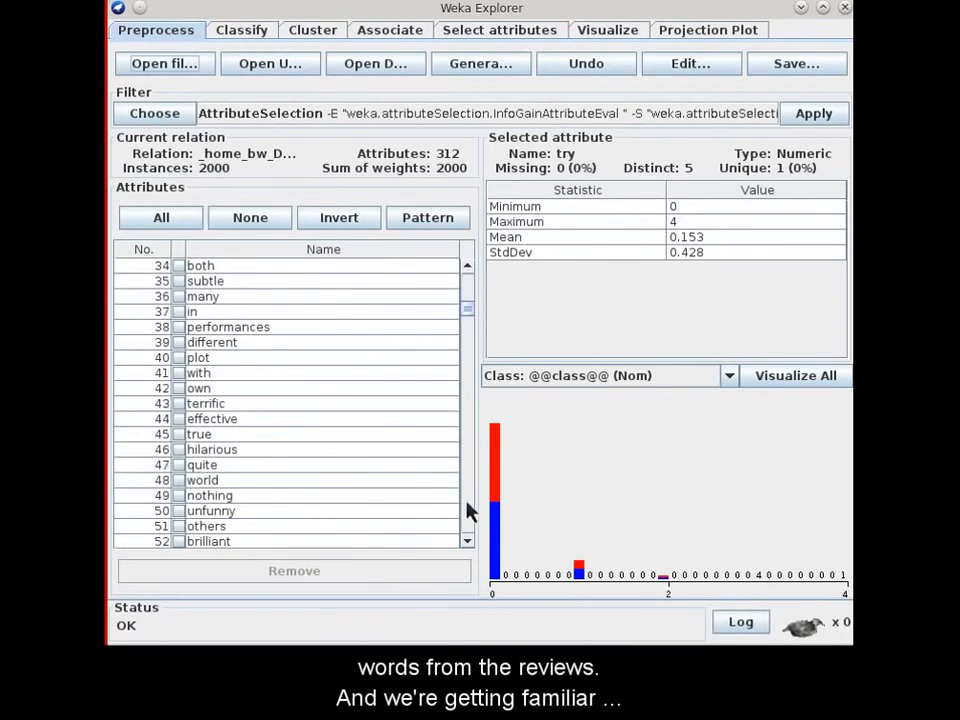
drag(469, 320, 458, 540)
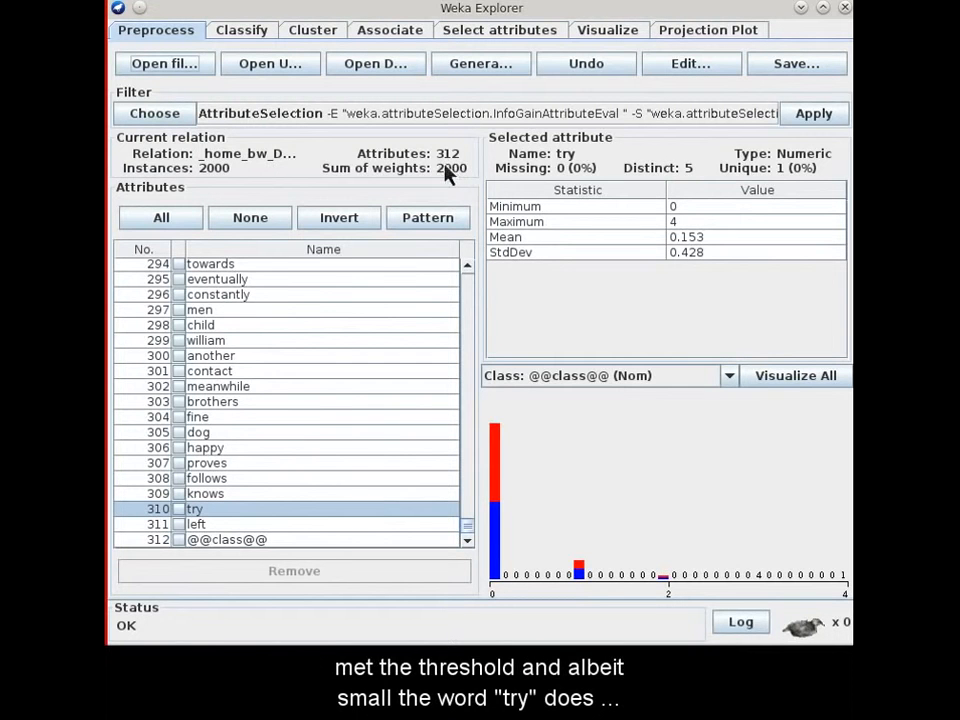
Step: Run the SMO classifier on the reduced attribute set with 5-fold cross-validation
click(262, 36)
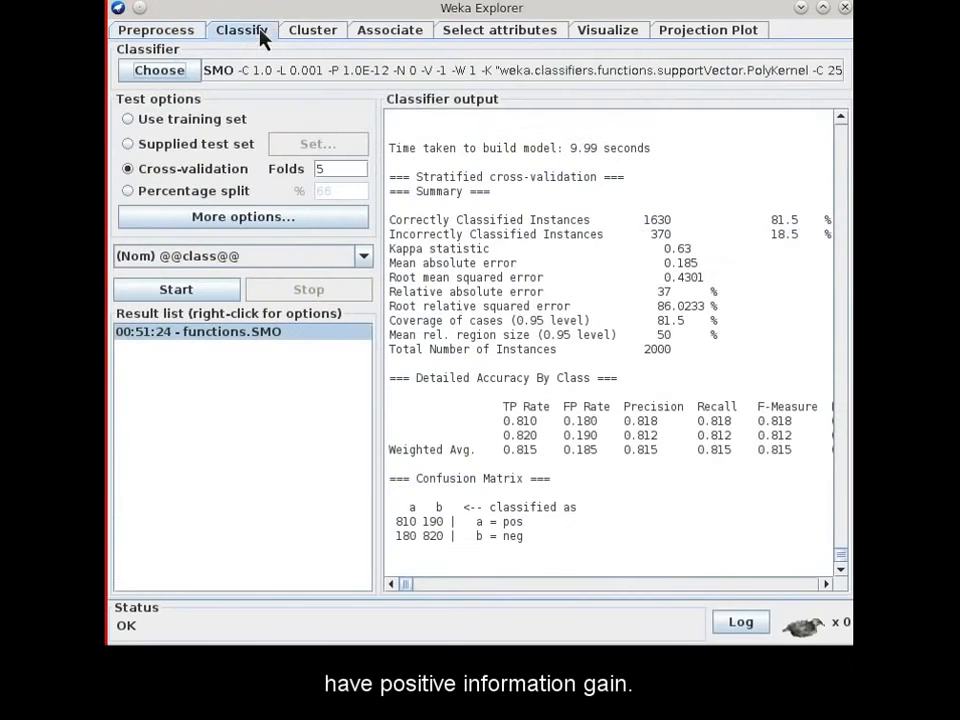
click(184, 292)
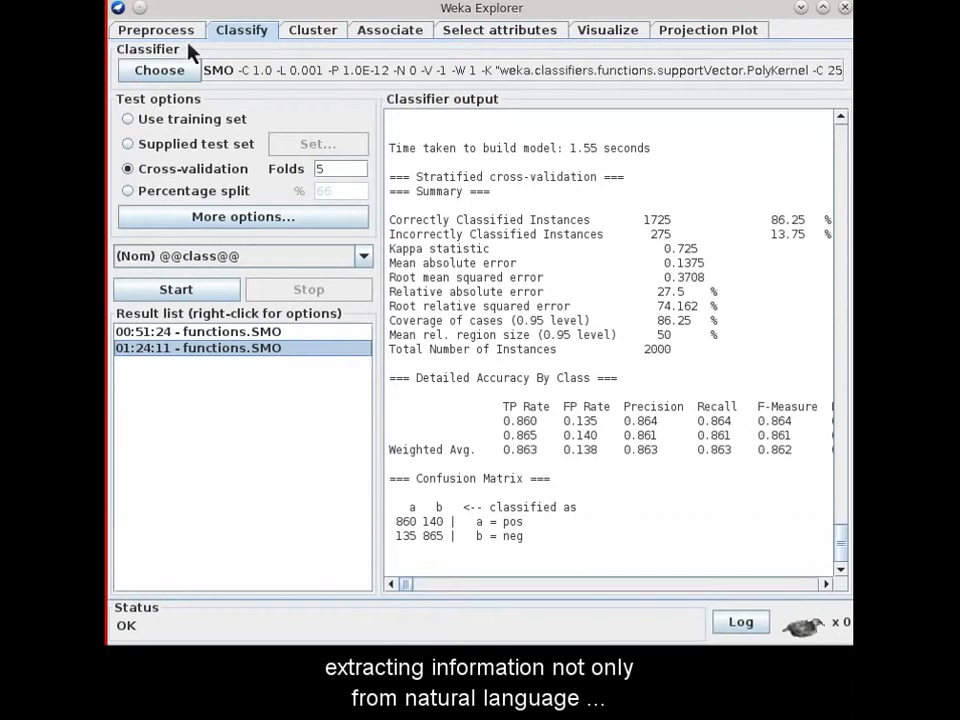
Step: Run attribute selection on the full training set using InfoGainAttributeEval and the Ranker search with threshold 0
click(492, 30)
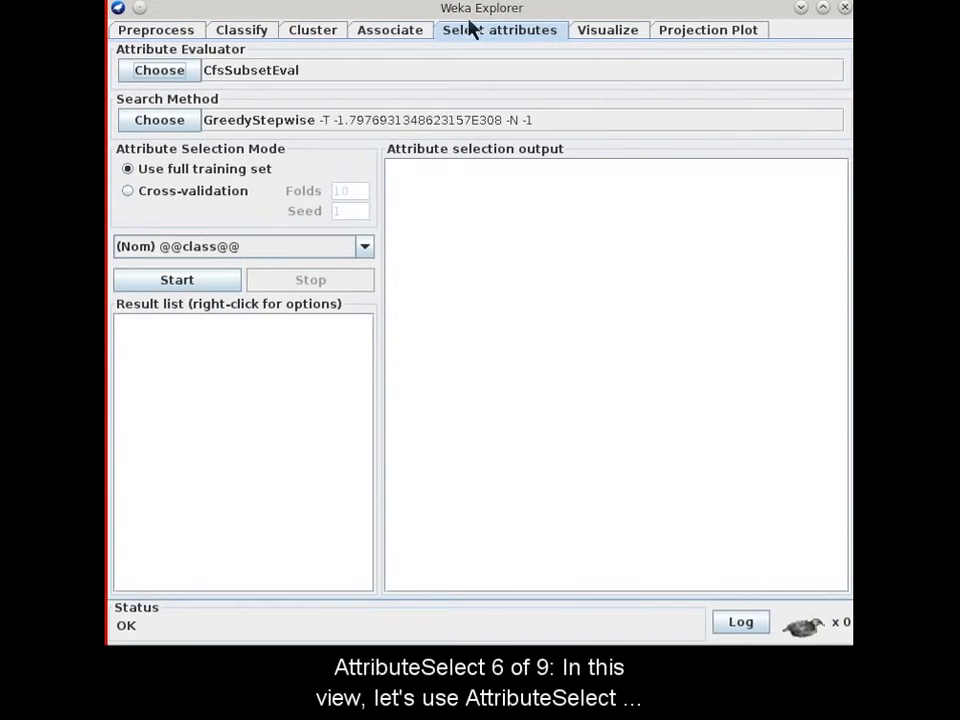
click(161, 70)
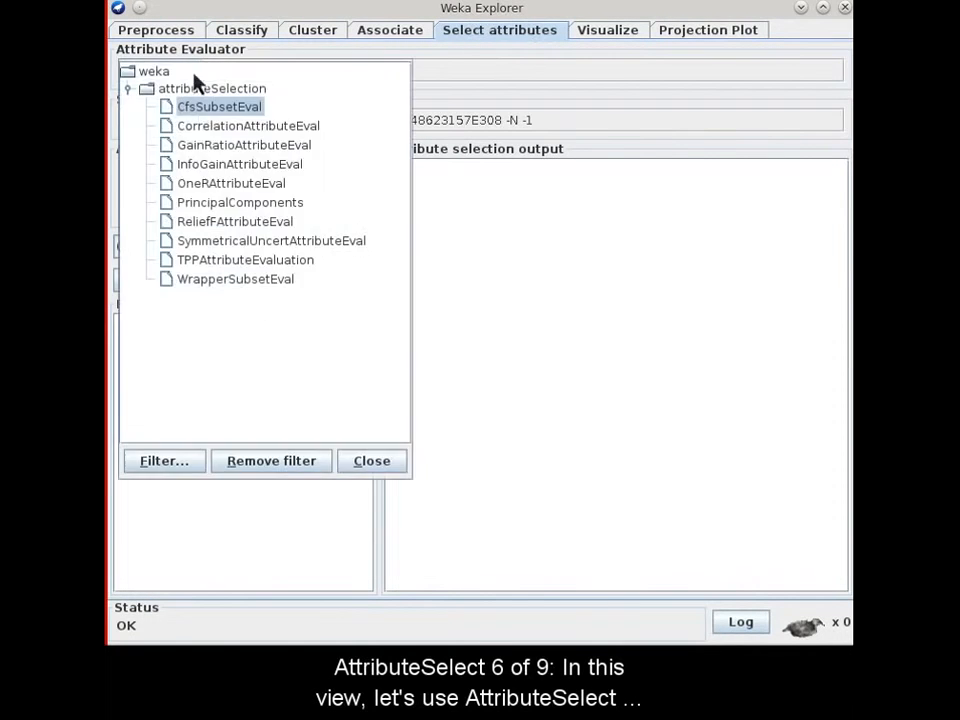
click(231, 167)
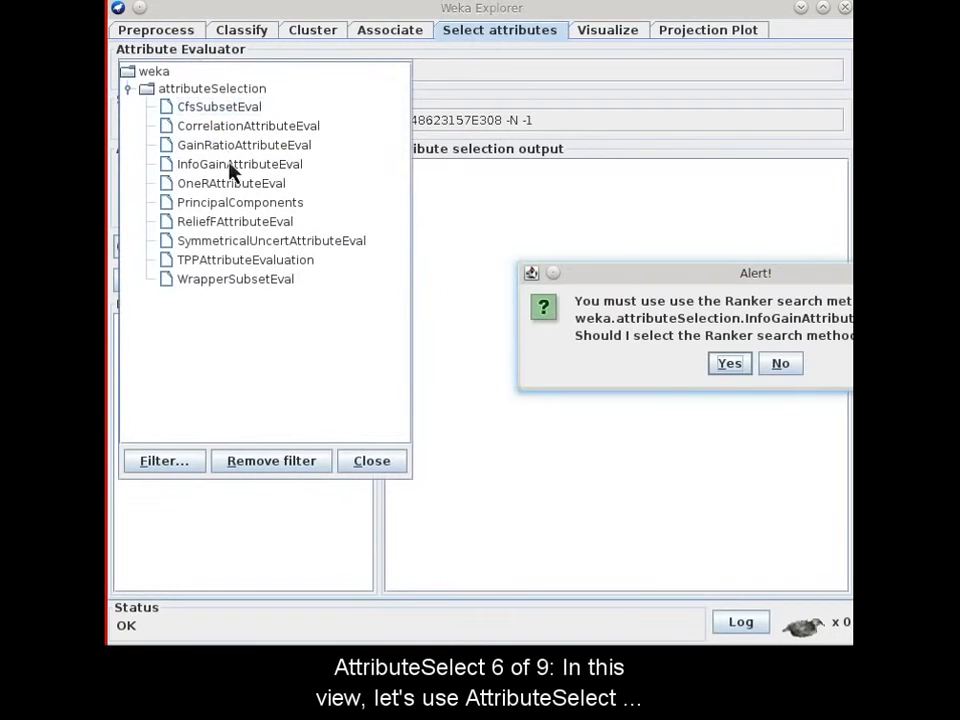
click(731, 364)
click(370, 127)
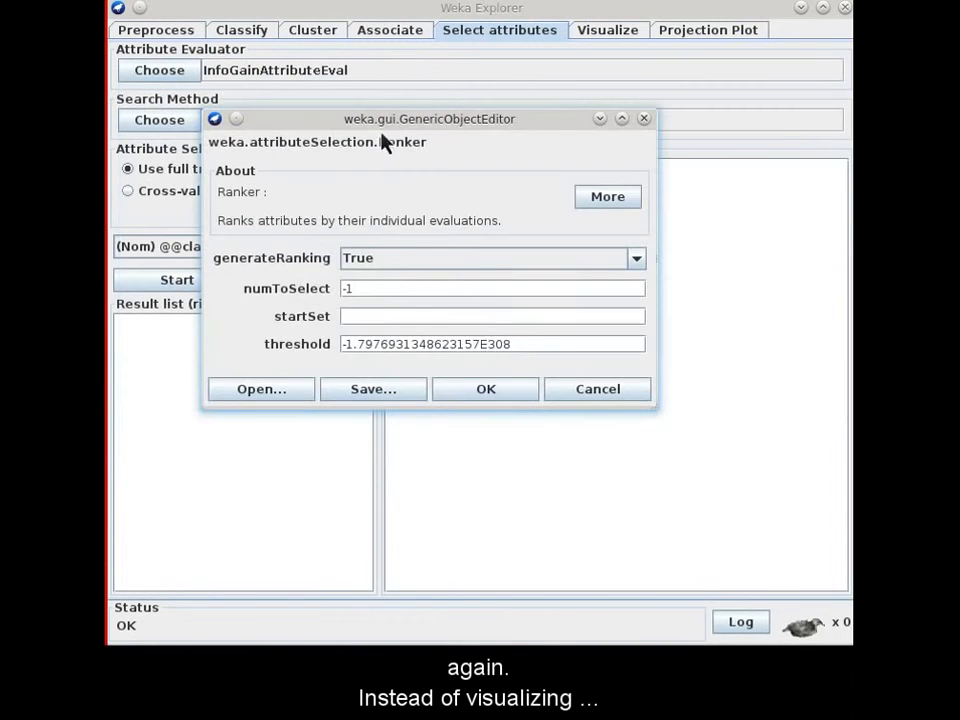
triple_click(485, 352)
text(0)
click(484, 390)
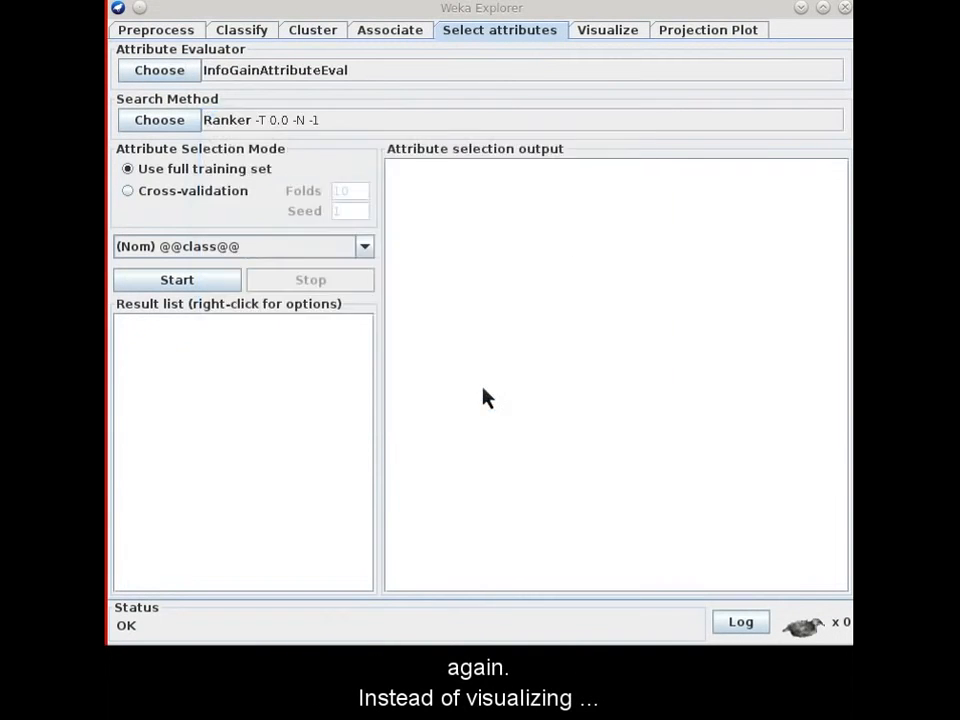
click(165, 286)
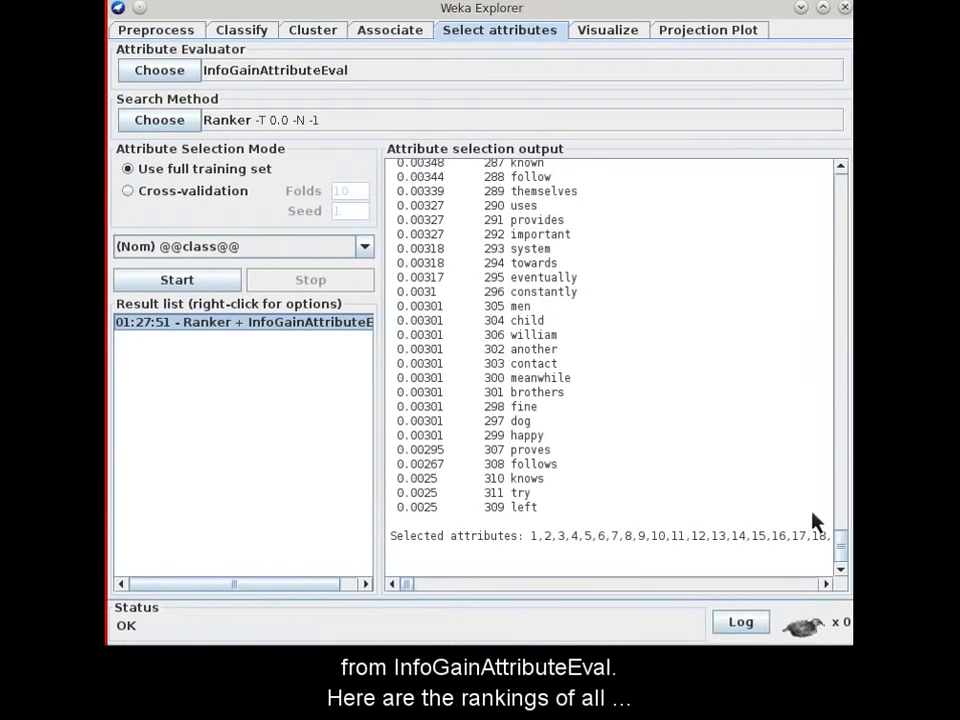
Step: Review the information gain scores of the ranked words and the run information in the attribute selection output
drag(840, 561, 842, 209)
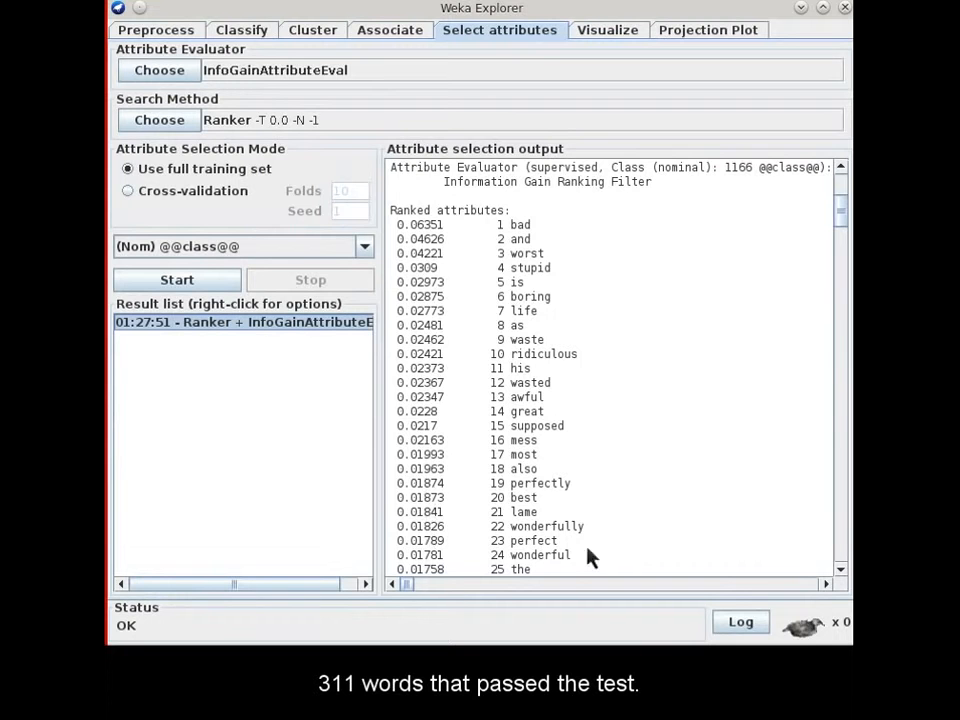
scroll(842, 572, down, 7)
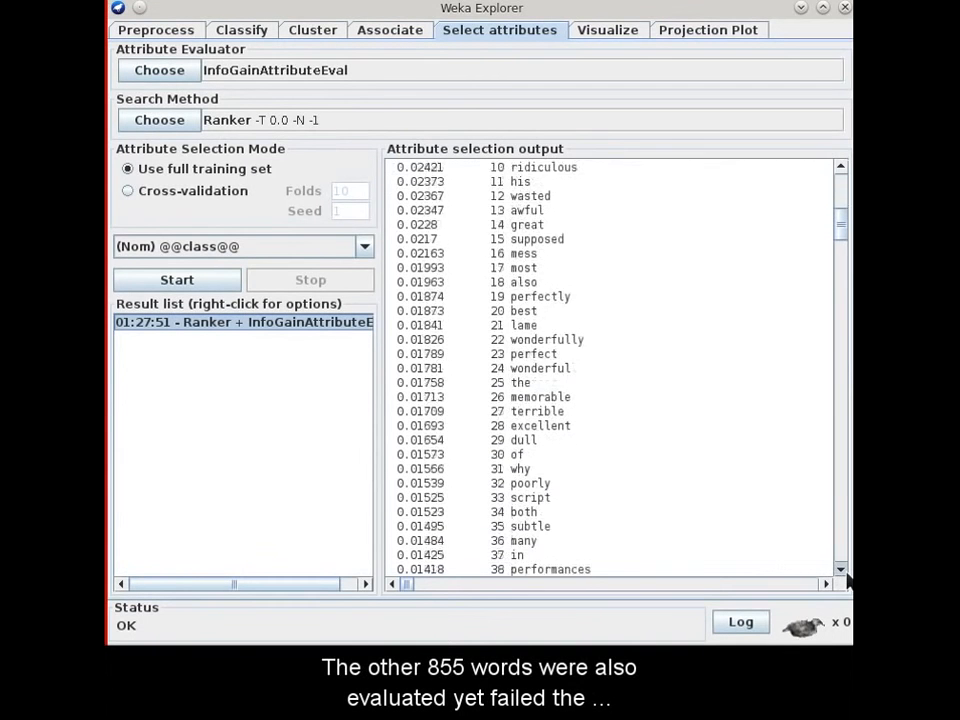
scroll(845, 578, down, 9)
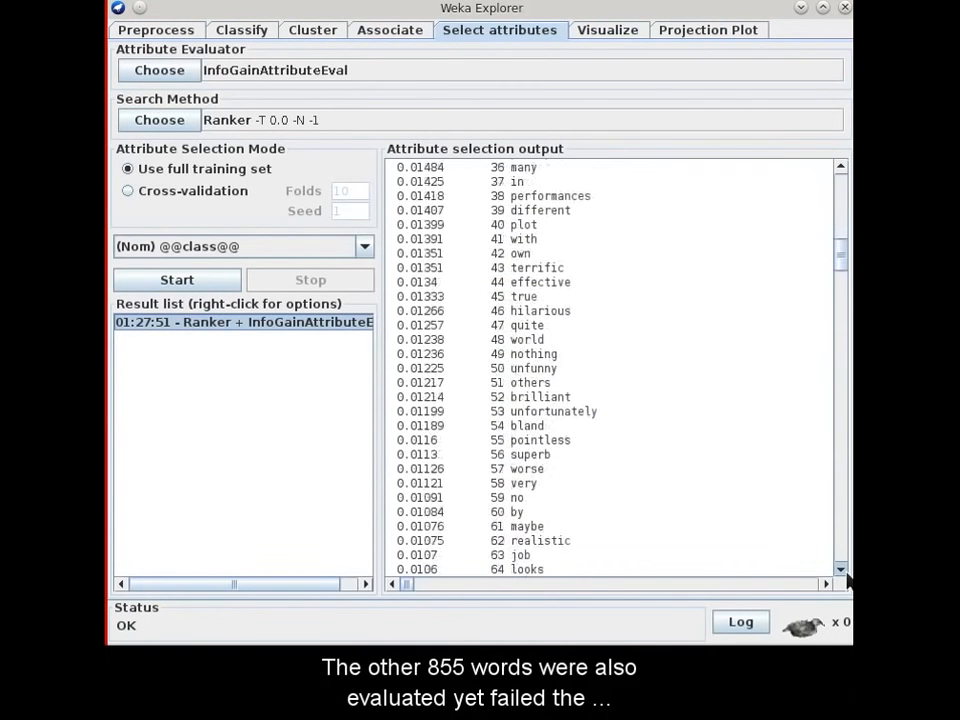
scroll(845, 578, down, 1)
drag(840, 279, 806, 92)
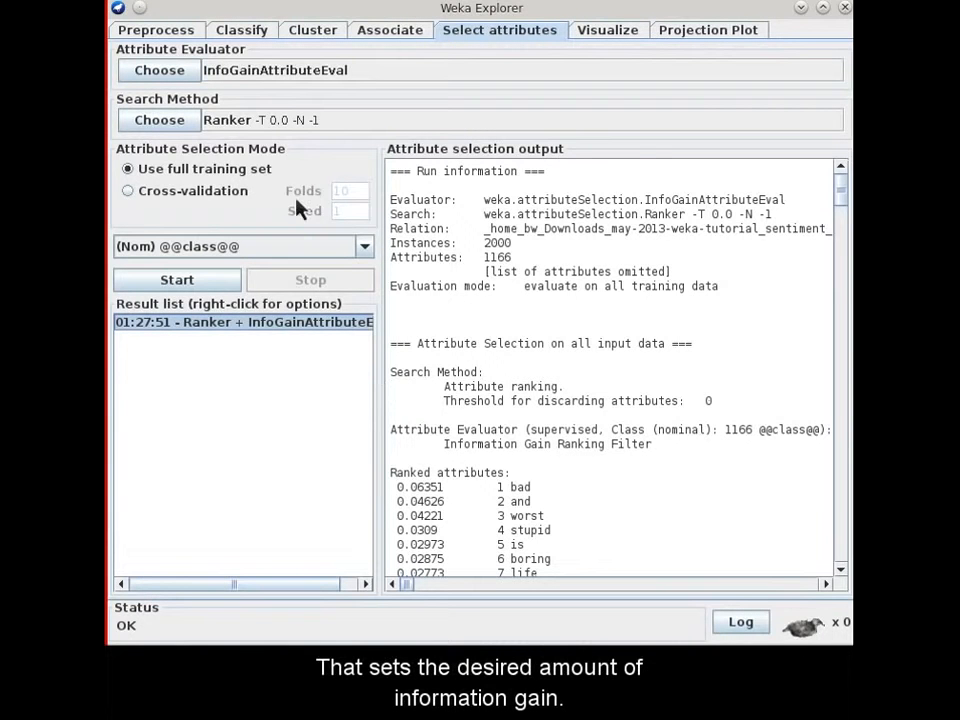
Step: Set the Ranker's threshold to 0.04 and its startSet to 1-800, and rerun the attribute selection
click(210, 120)
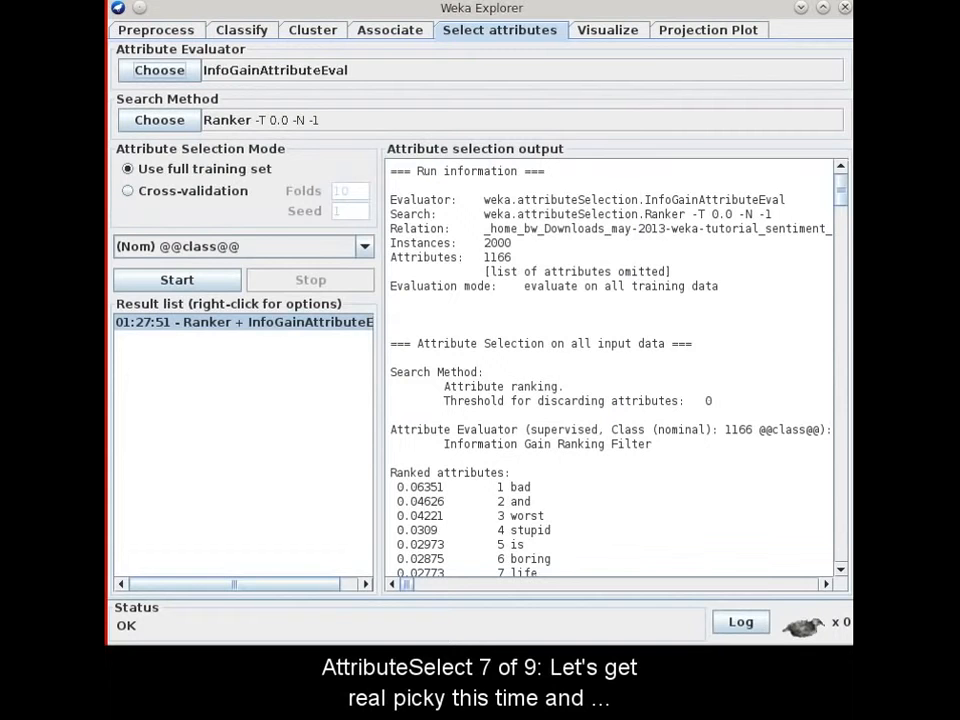
click(372, 122)
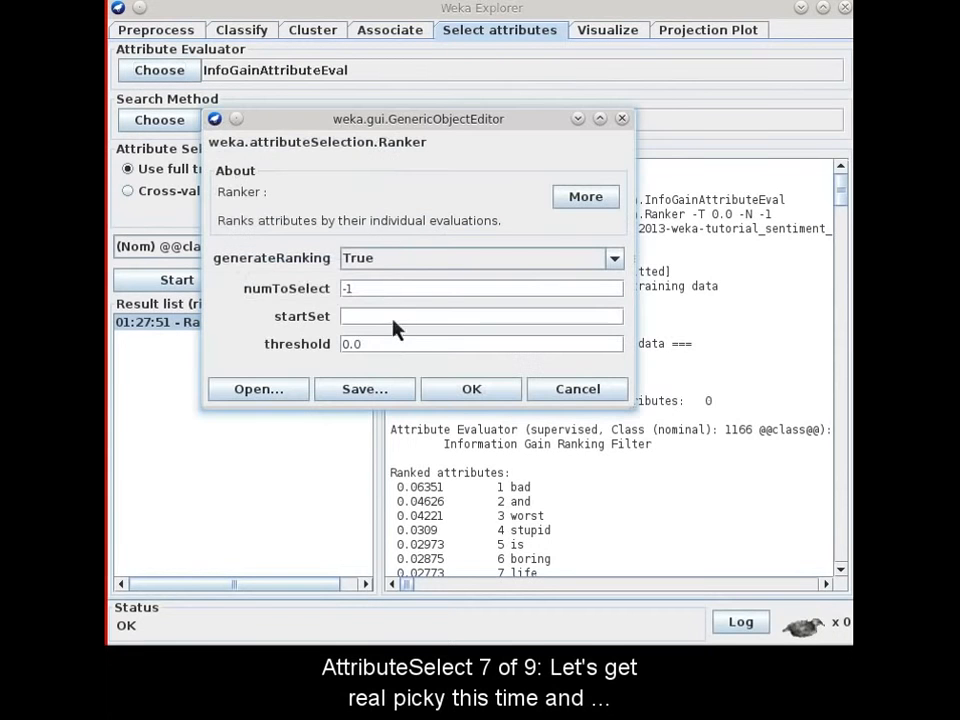
text(4)
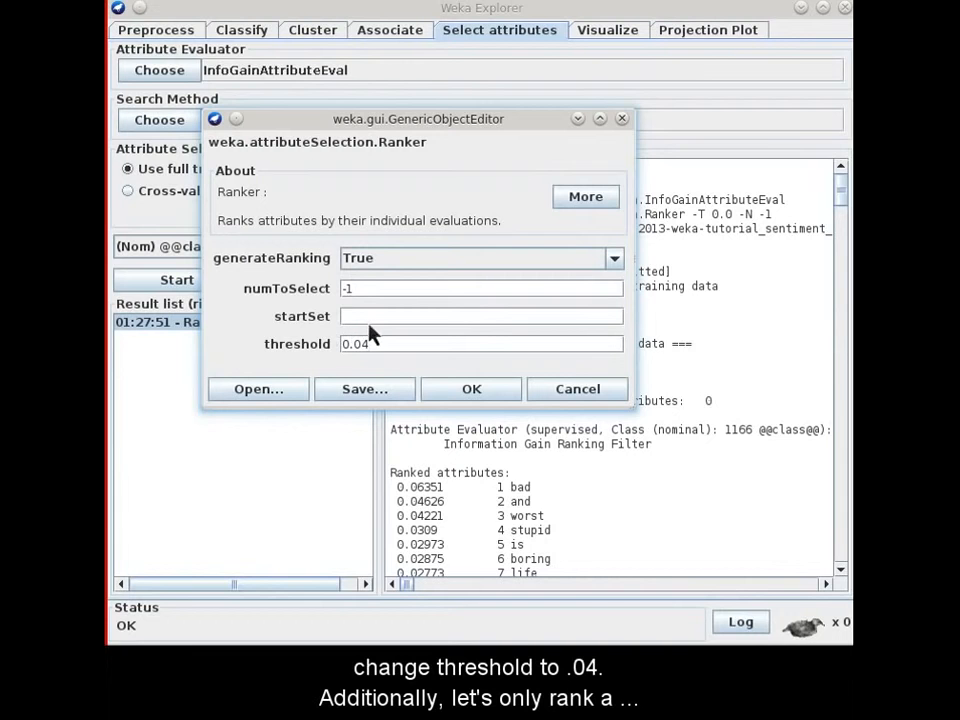
text(1-800)
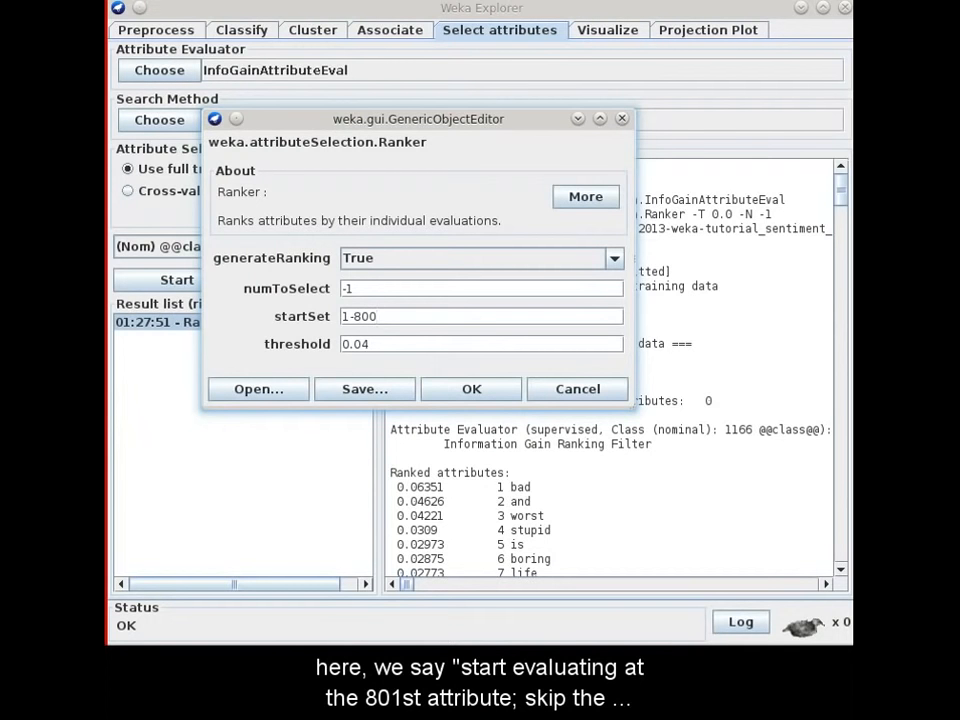
click(476, 392)
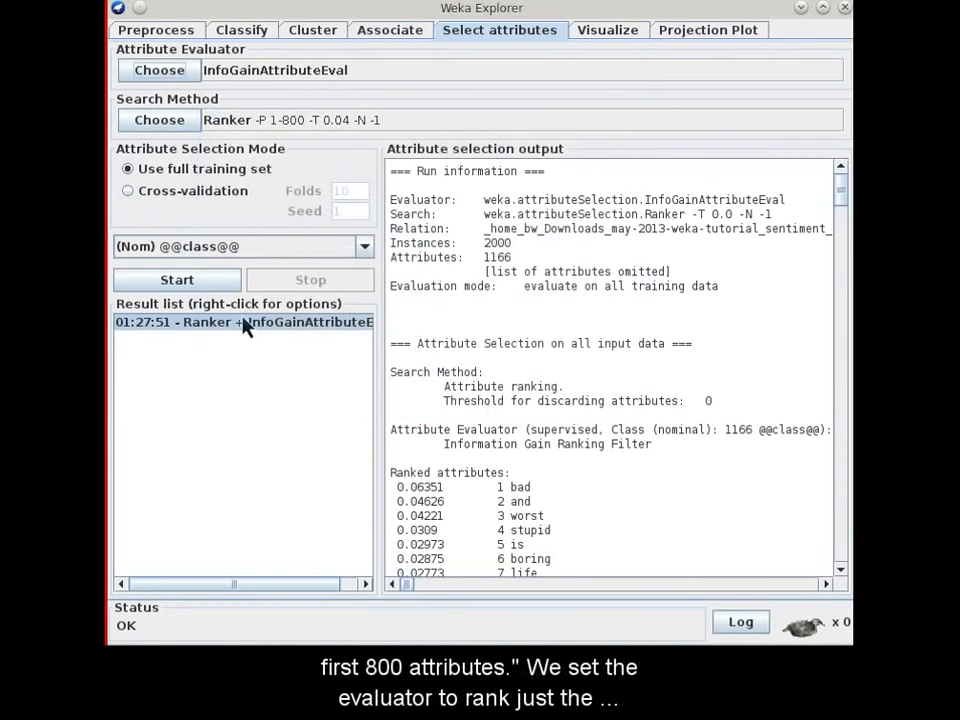
click(205, 280)
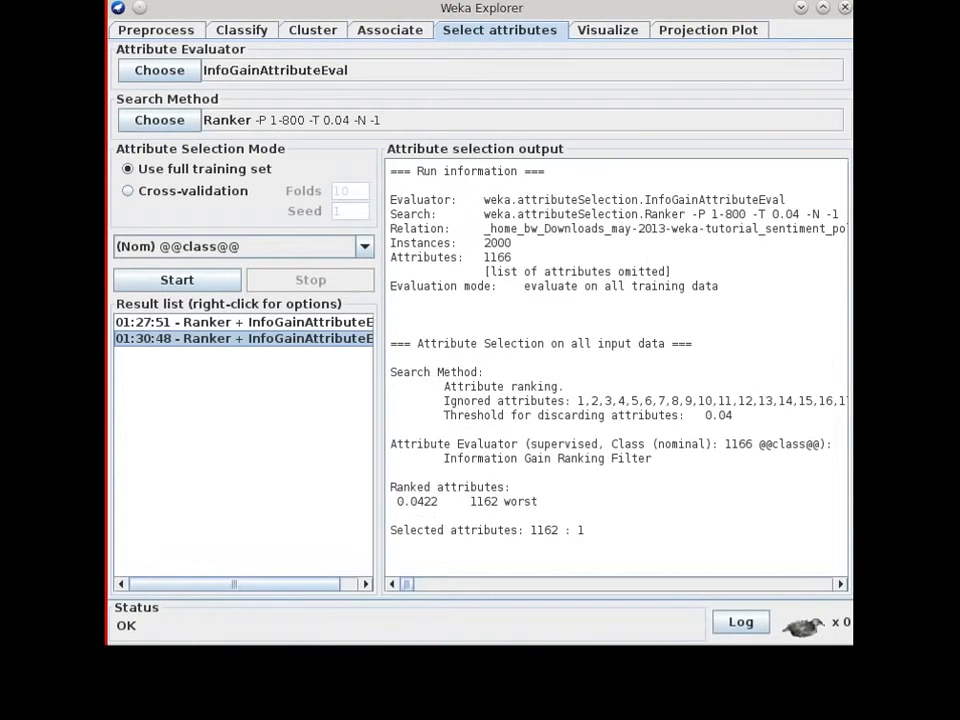
click(607, 29)
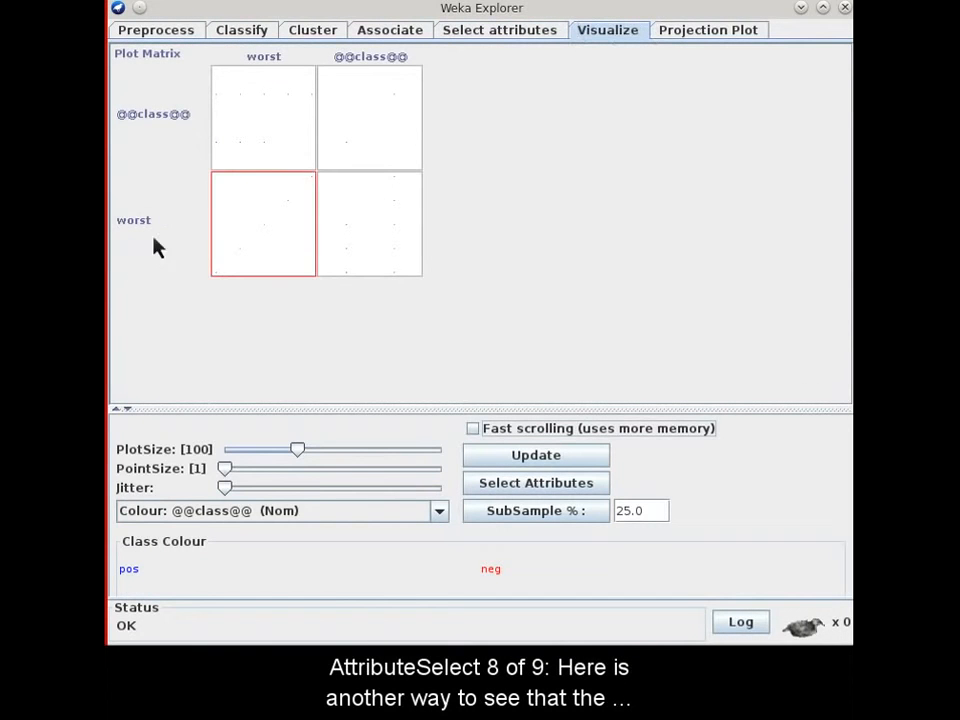
click(356, 236)
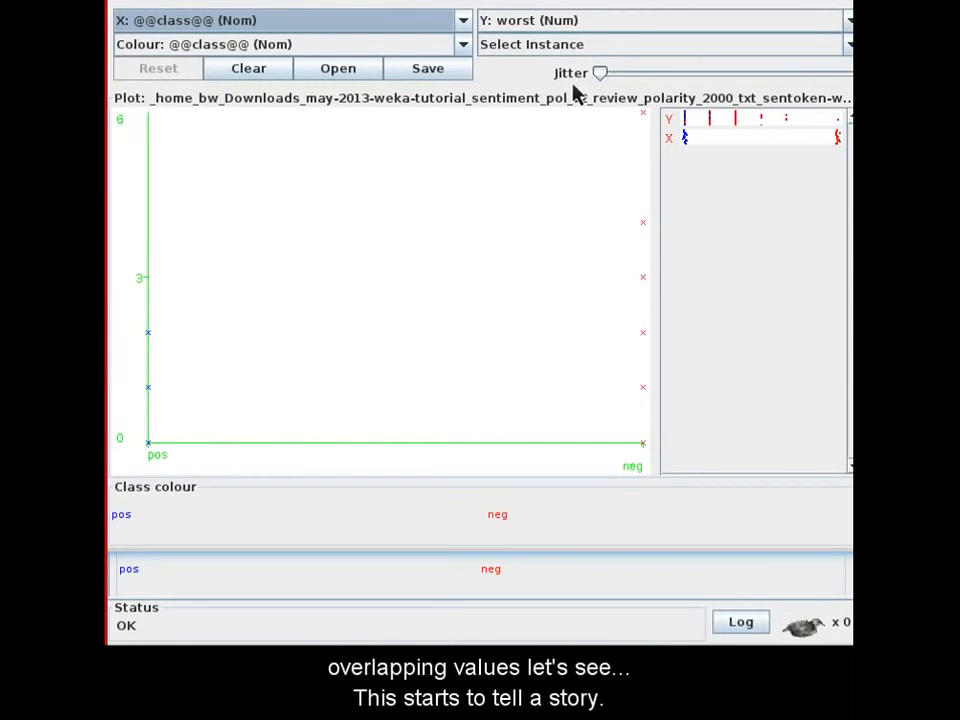
drag(602, 76, 666, 77)
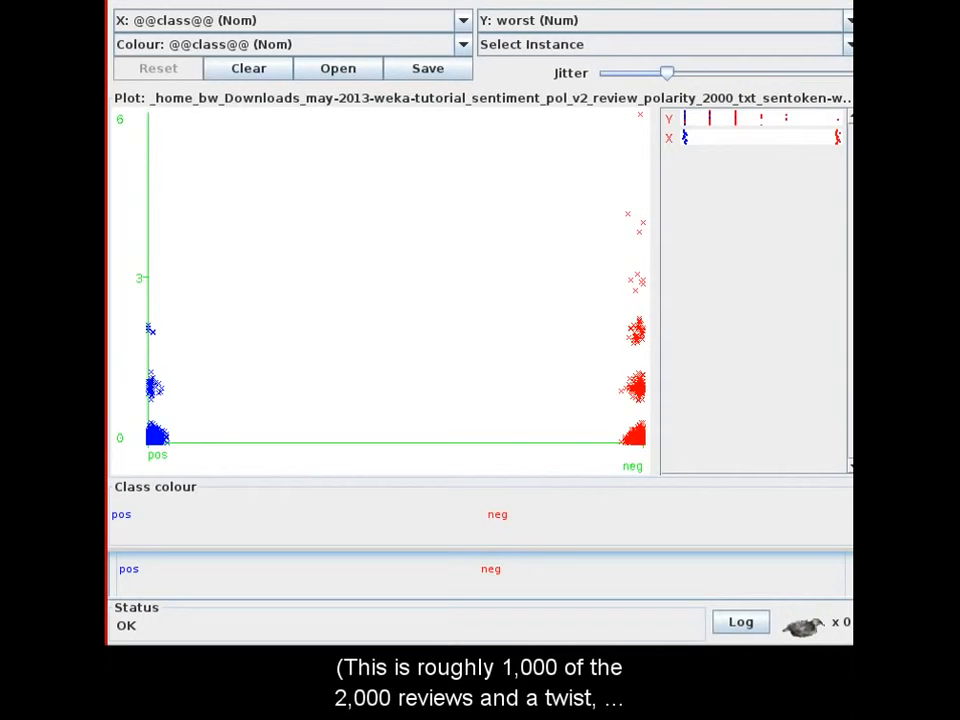
drag(669, 79, 738, 84)
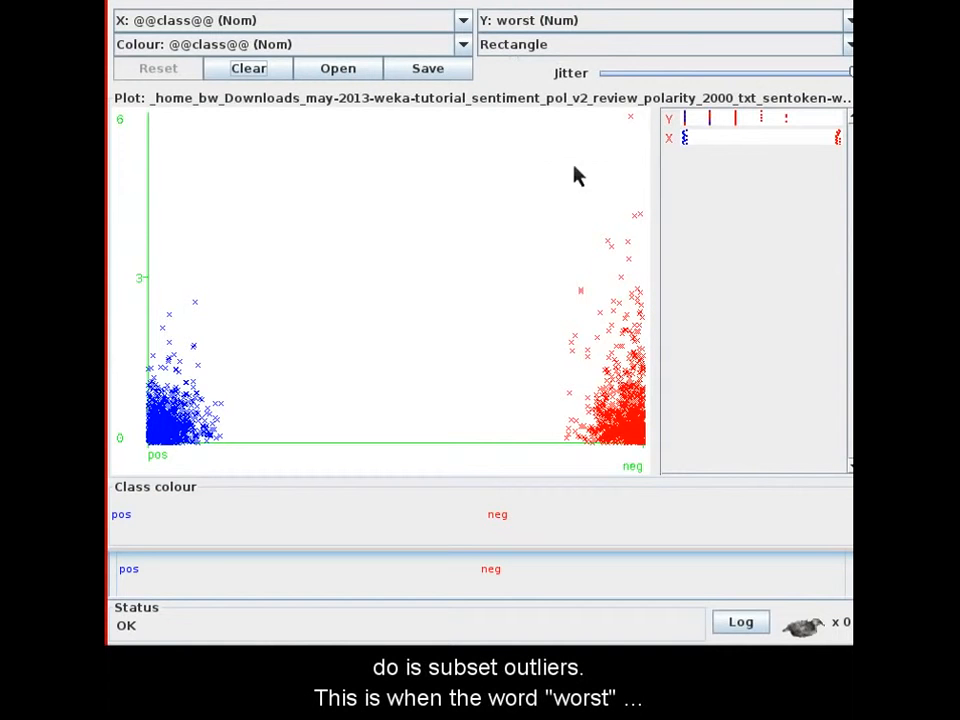
Step: Subset the negative-class outliers with high worst counts using a rectangle and inspect the highest point's instance details
drag(546, 112, 648, 330)
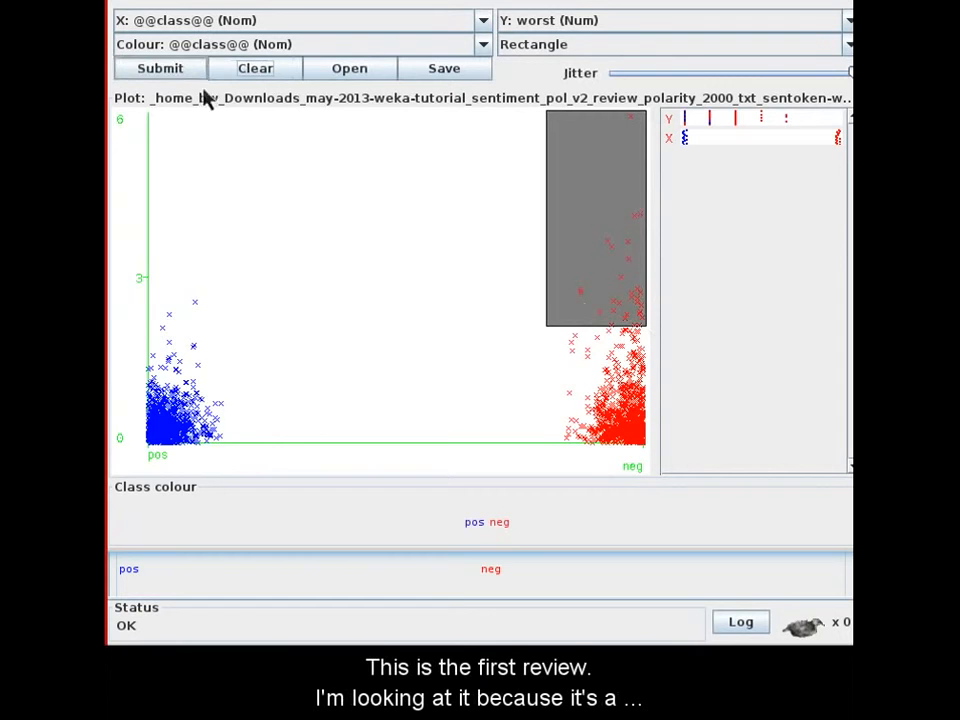
click(170, 72)
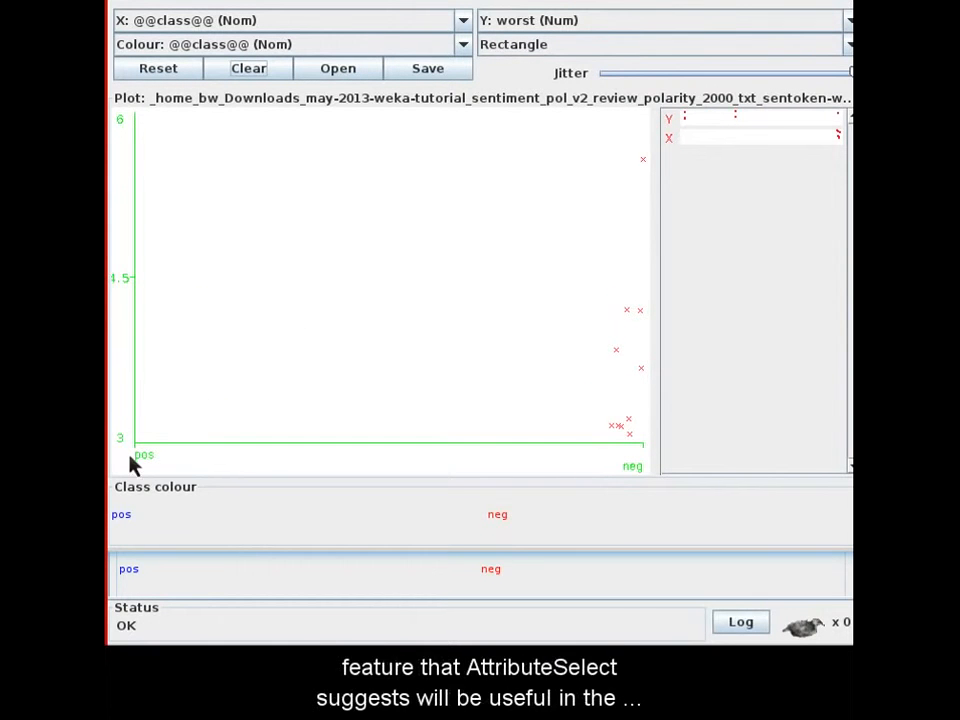
click(644, 163)
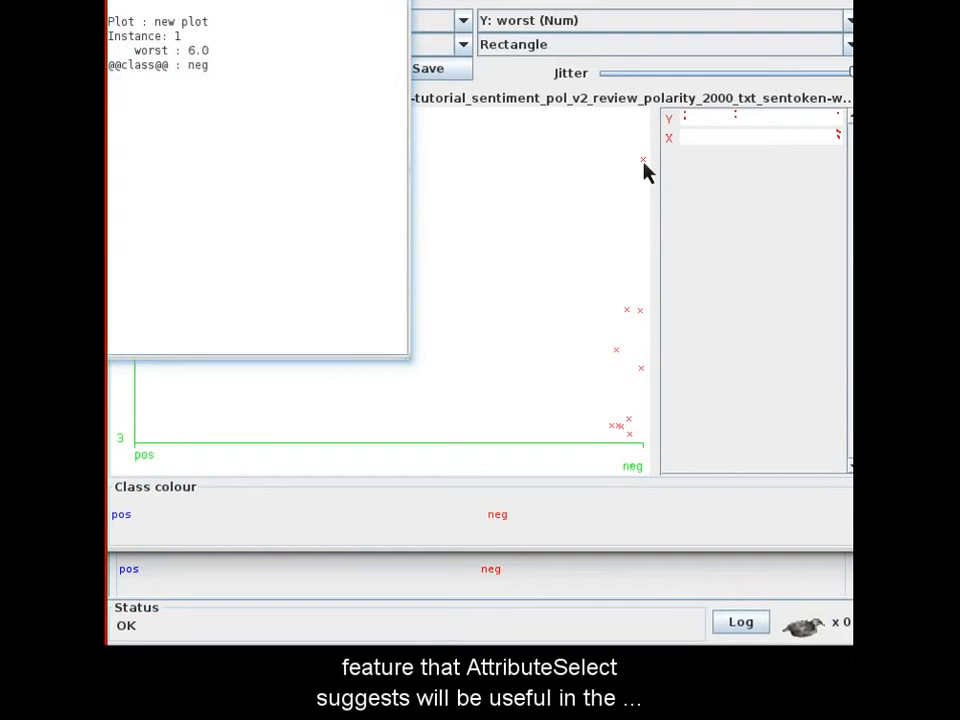
key(alt+F4)
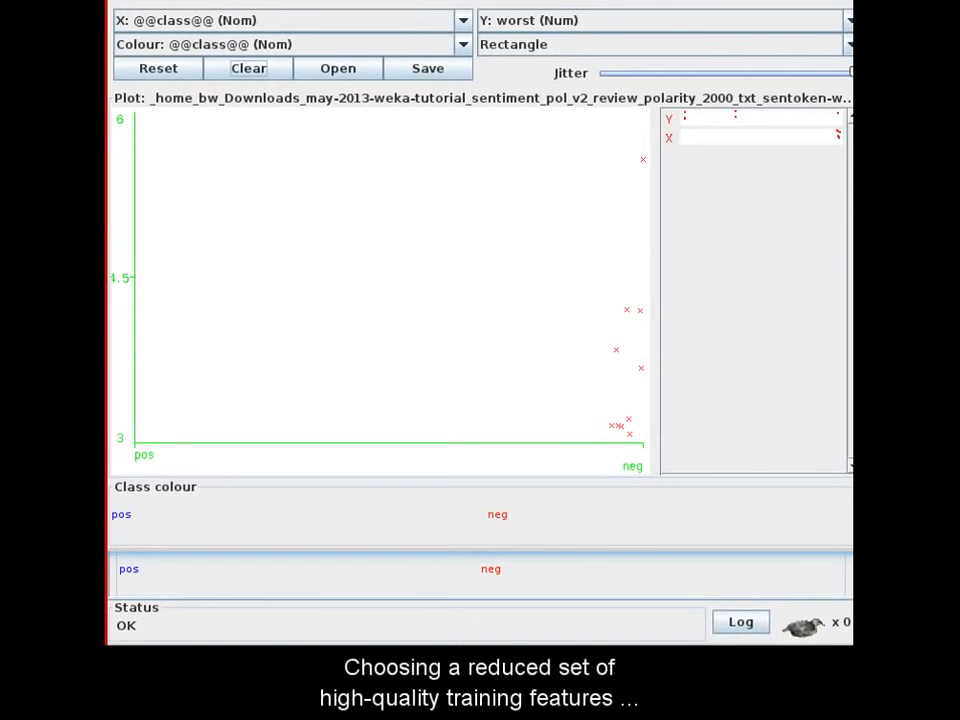
key(alt+F4)
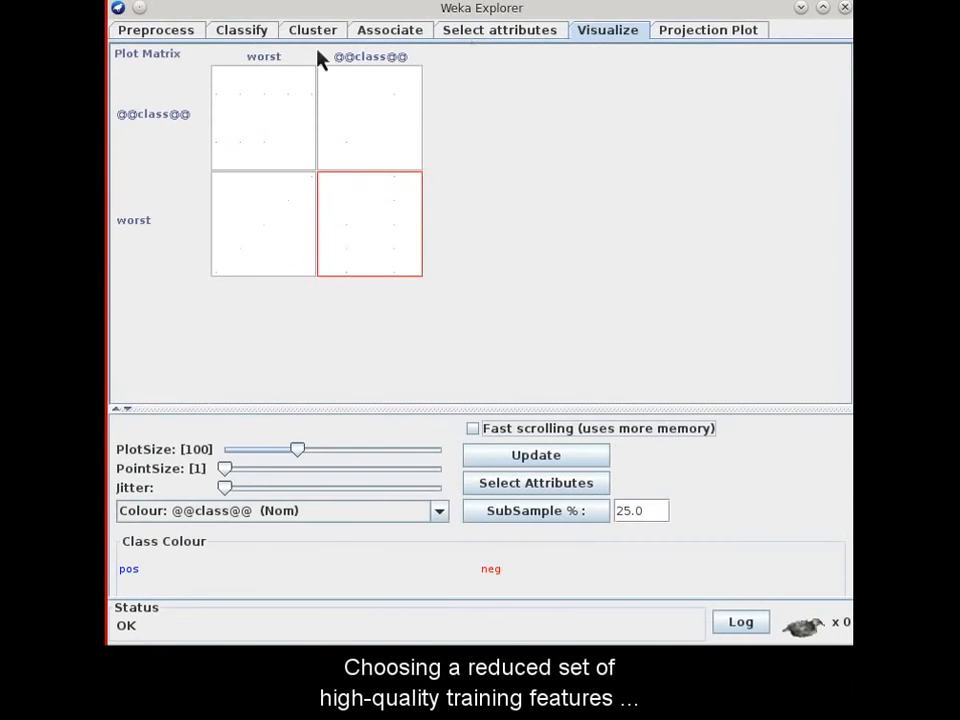
Step: Review the Ranker search settings of the AttributeSelection preprocessing filter
click(172, 36)
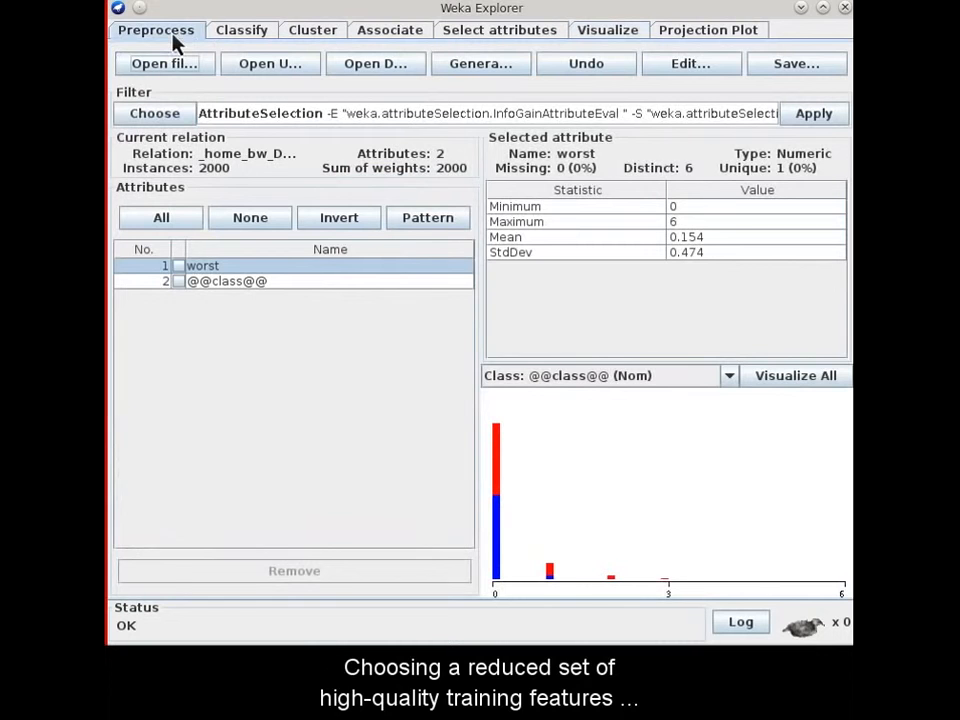
click(180, 62)
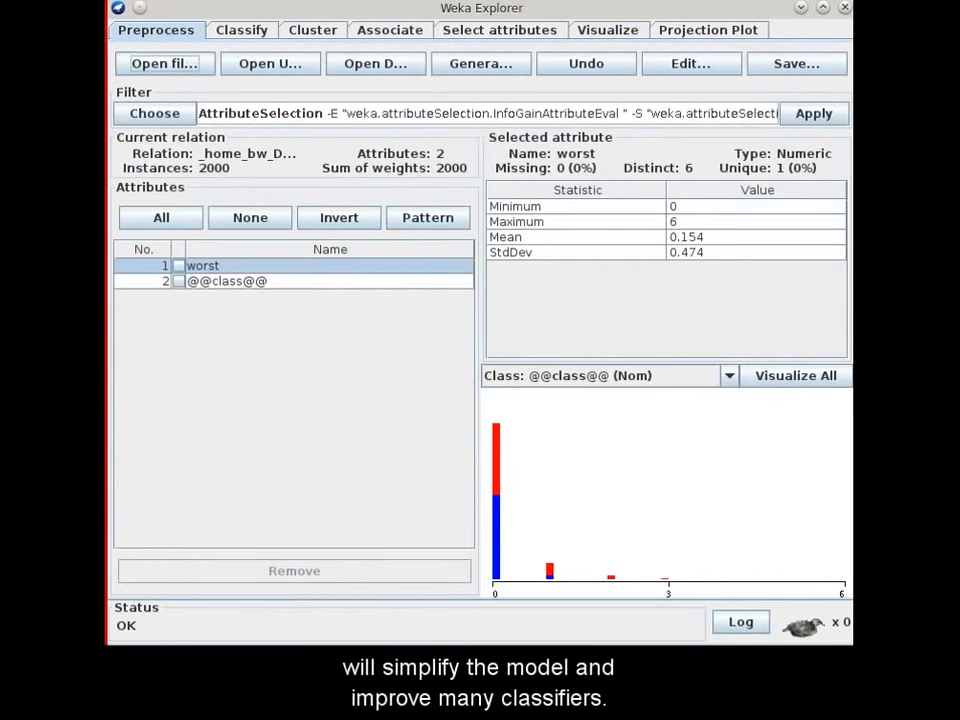
click(364, 117)
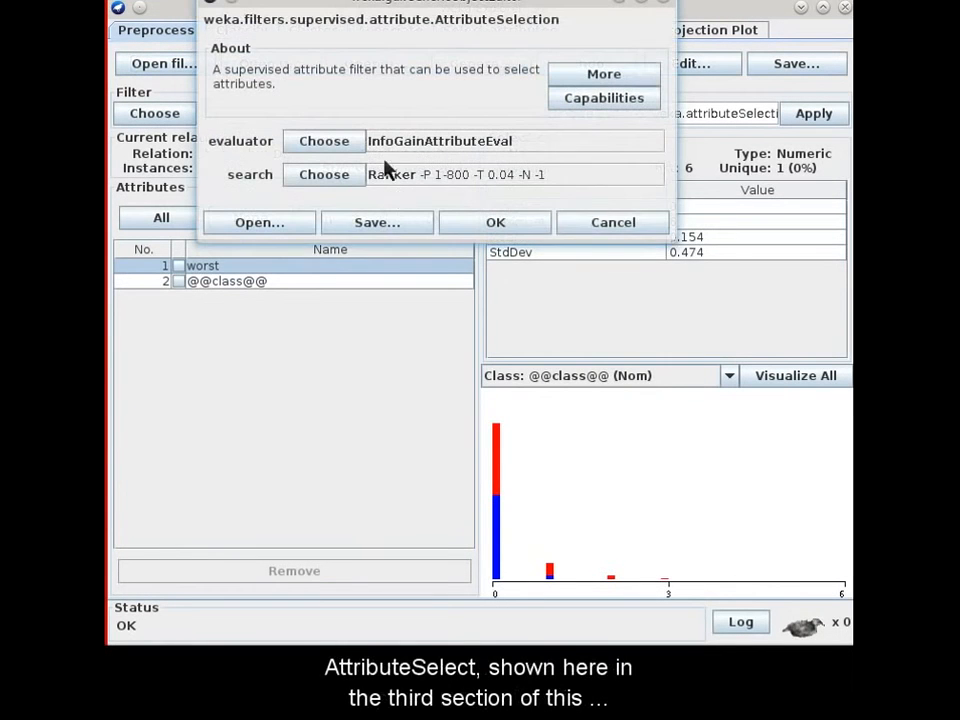
click(410, 180)
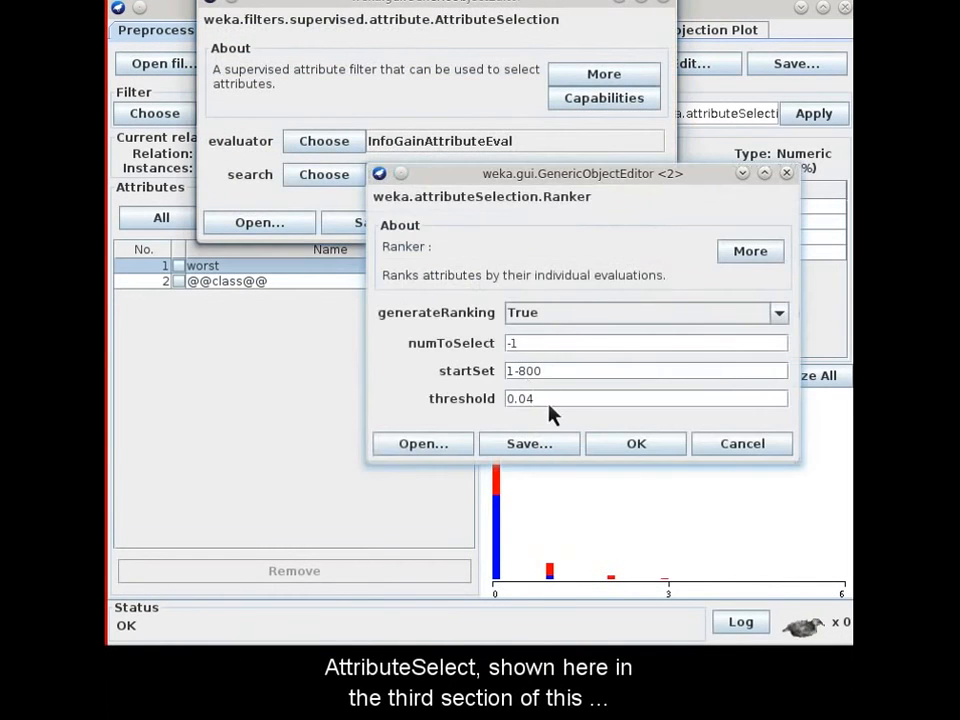
click(610, 445)
click(513, 228)
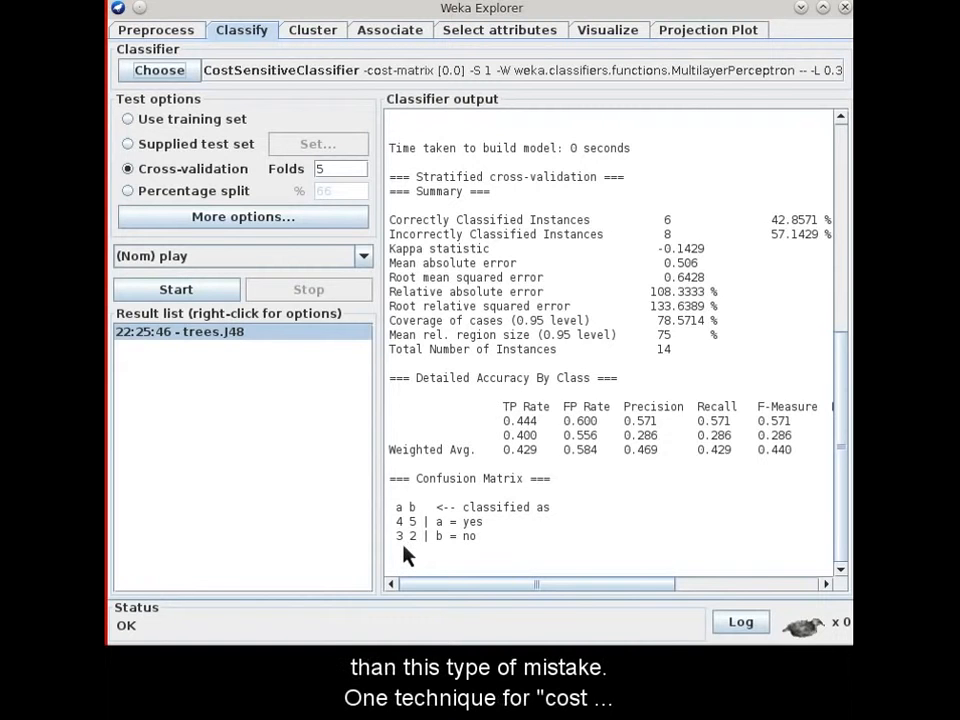
Step: Open the CostSensitiveClassifier's settings and choose the J48 tree as its base classifier
click(174, 73)
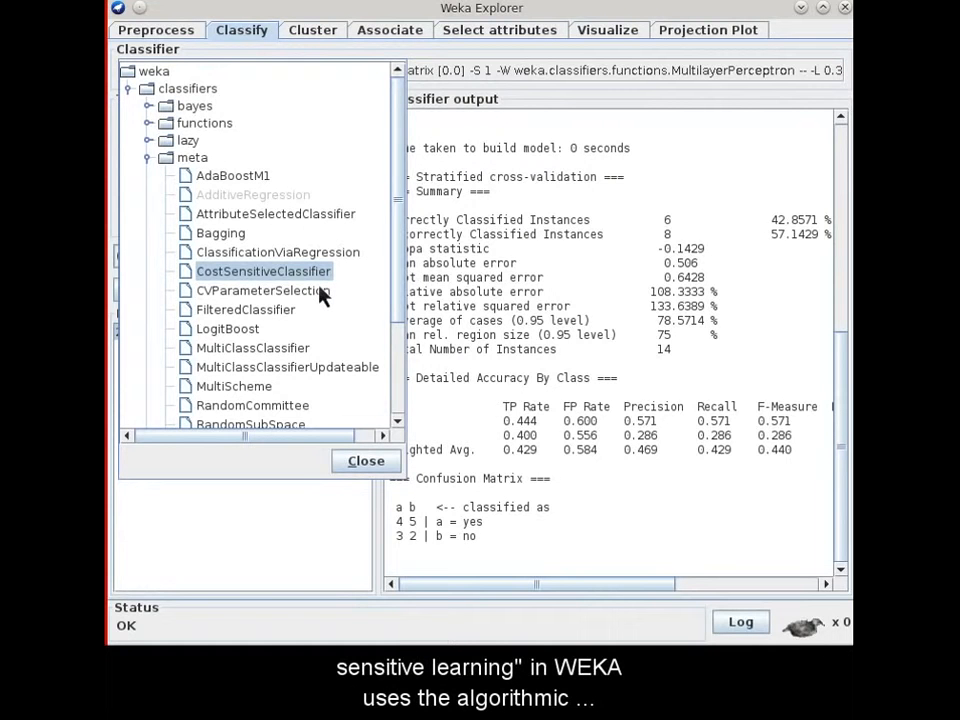
click(365, 465)
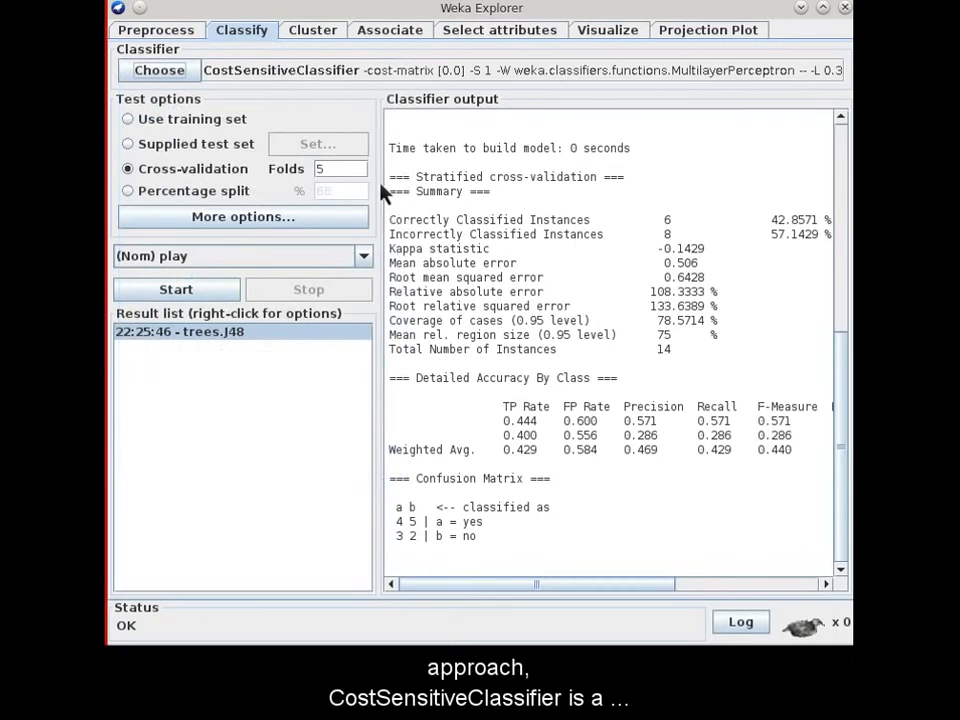
click(414, 72)
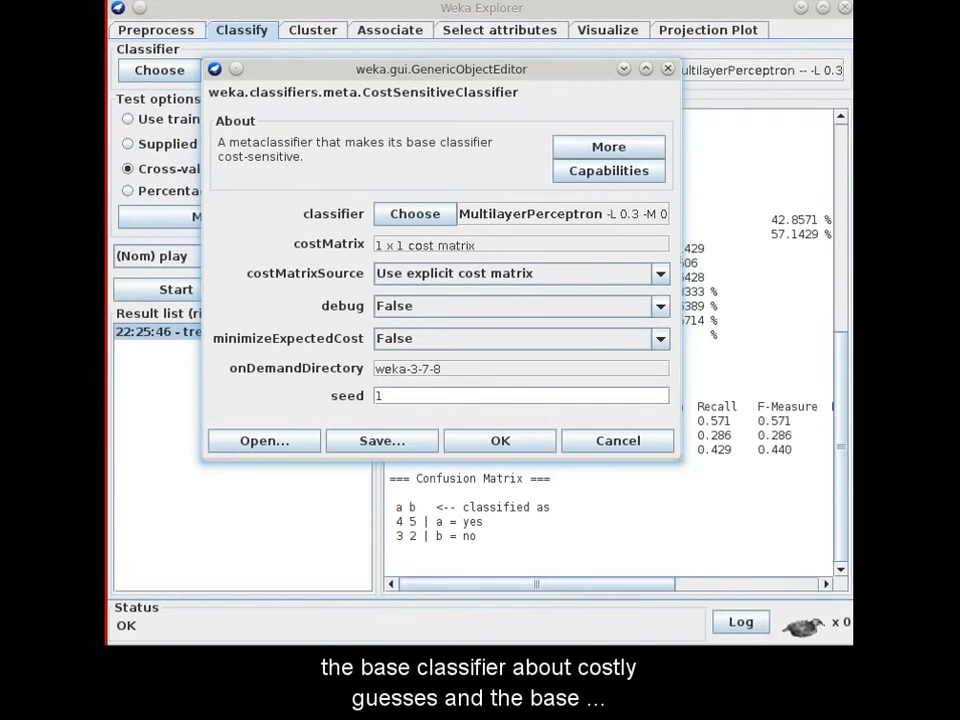
click(381, 217)
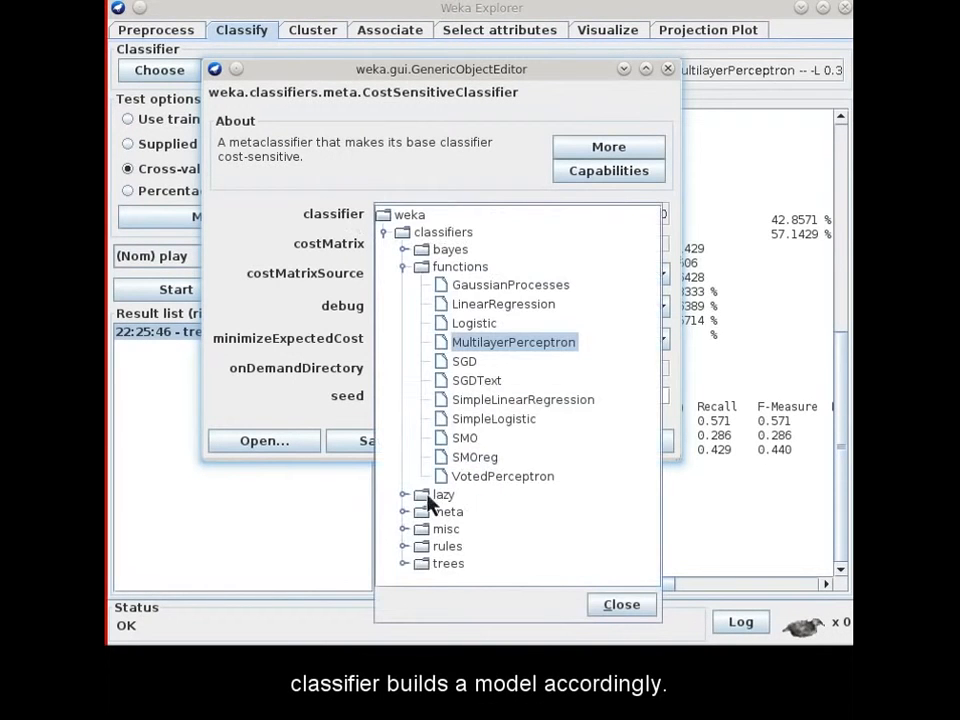
click(404, 565)
click(454, 488)
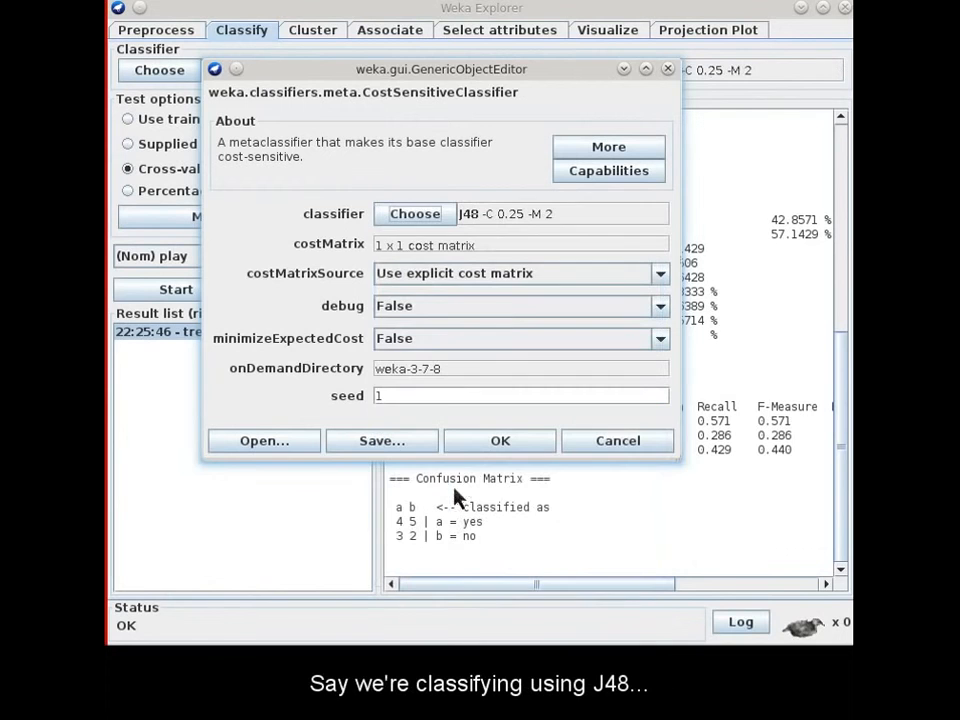
Step: Resize the cost matrix to 2 classes and set the cost in its first row, second column to 10.0
click(497, 245)
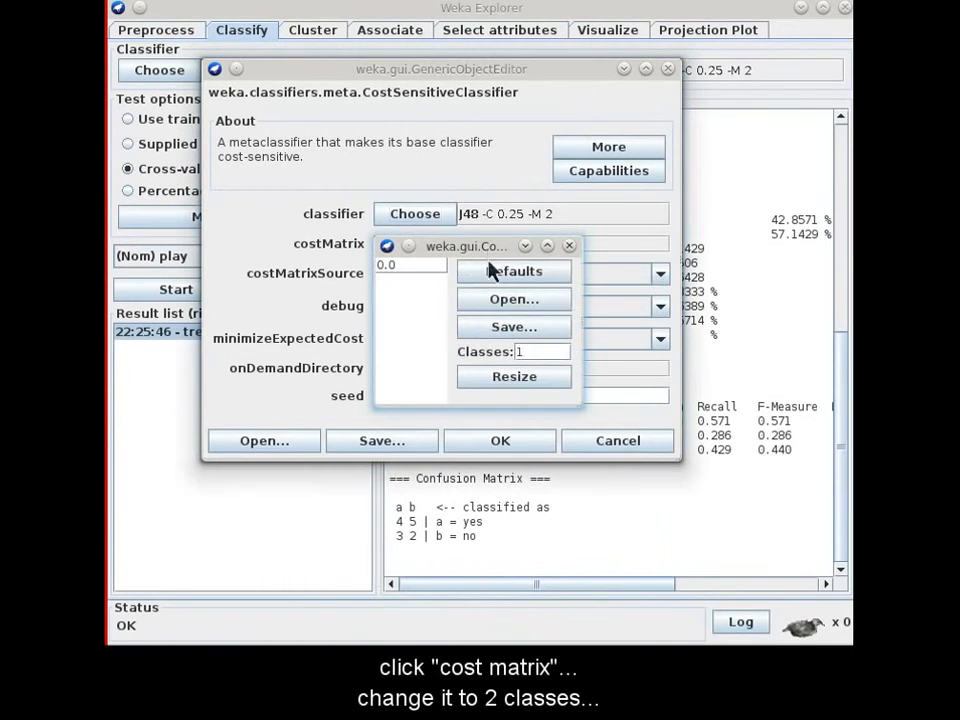
text(2)
click(520, 380)
double_click(433, 267)
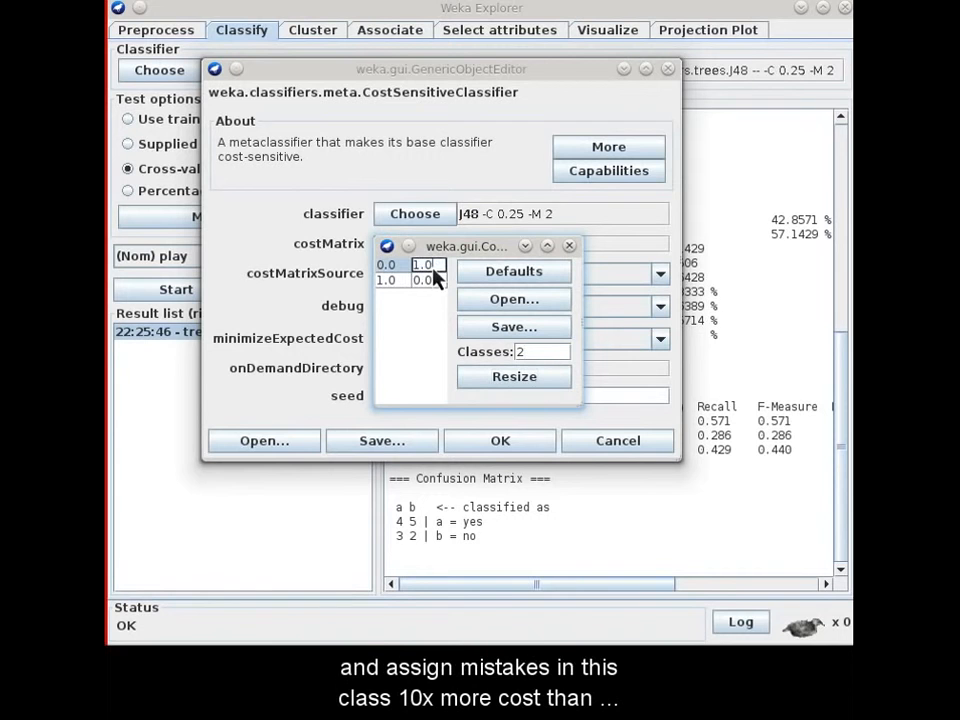
key(BackSpace)
key(BackSpace)
text(0)
key(Return)
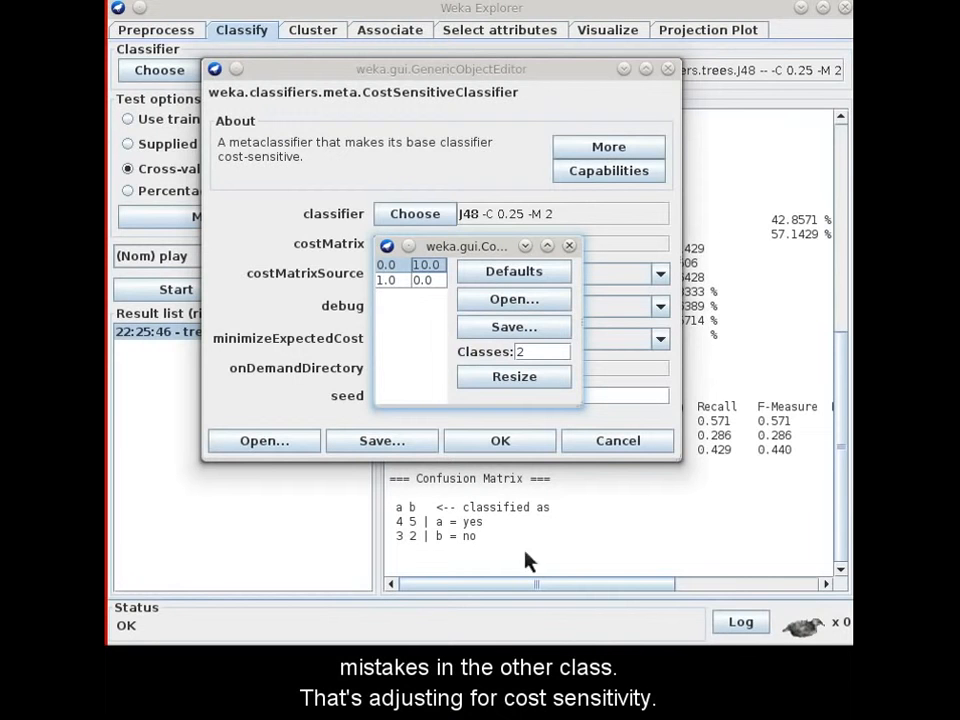
click(569, 245)
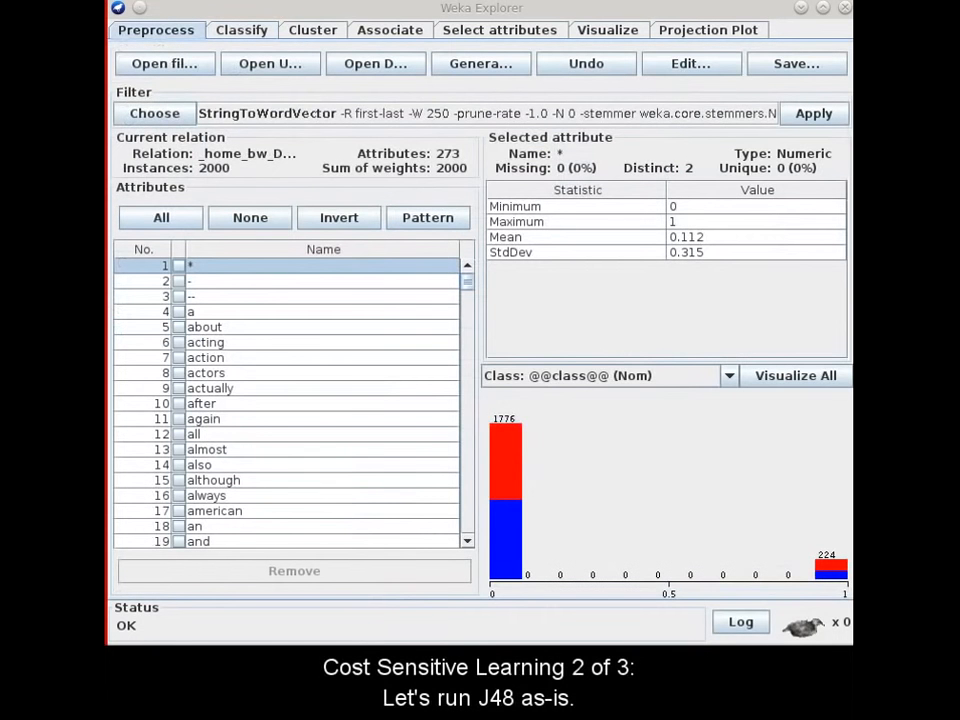
click(252, 38)
click(165, 70)
click(149, 158)
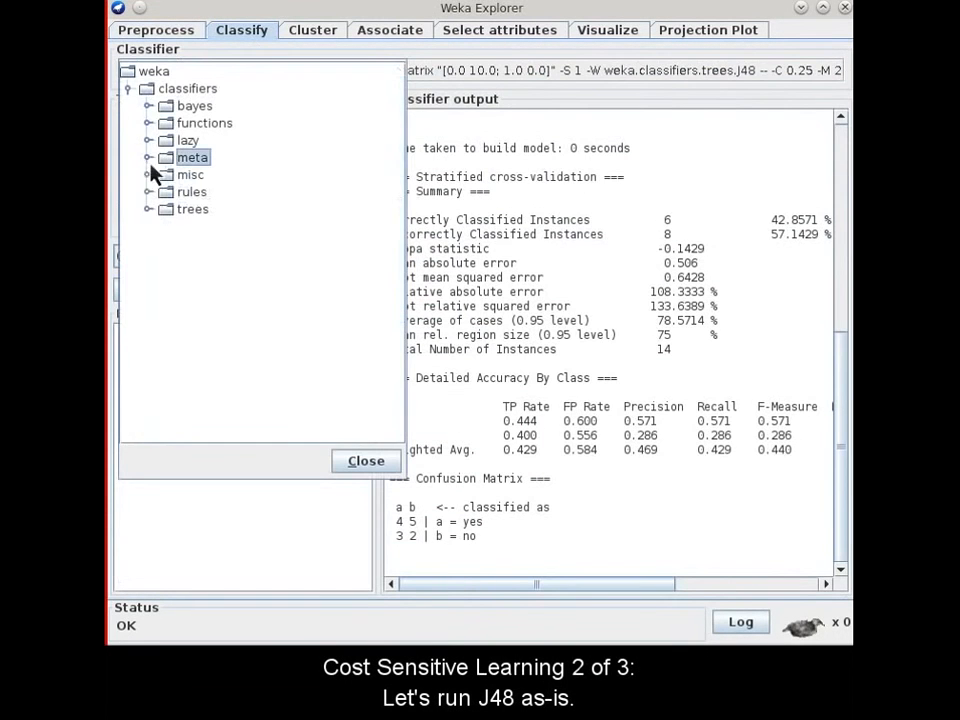
click(149, 209)
click(206, 247)
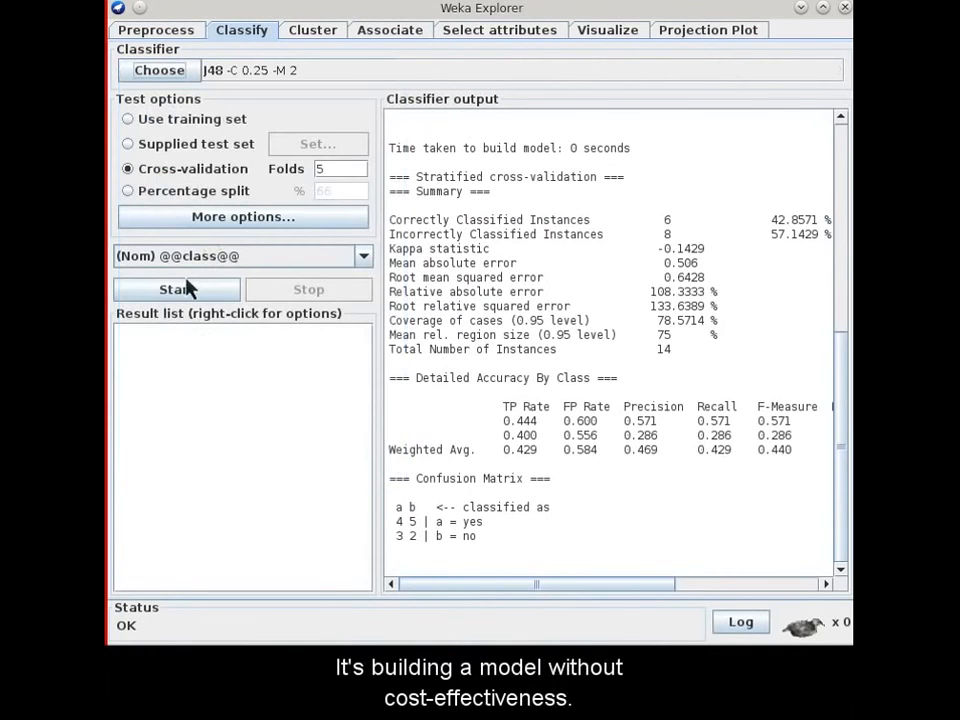
click(182, 290)
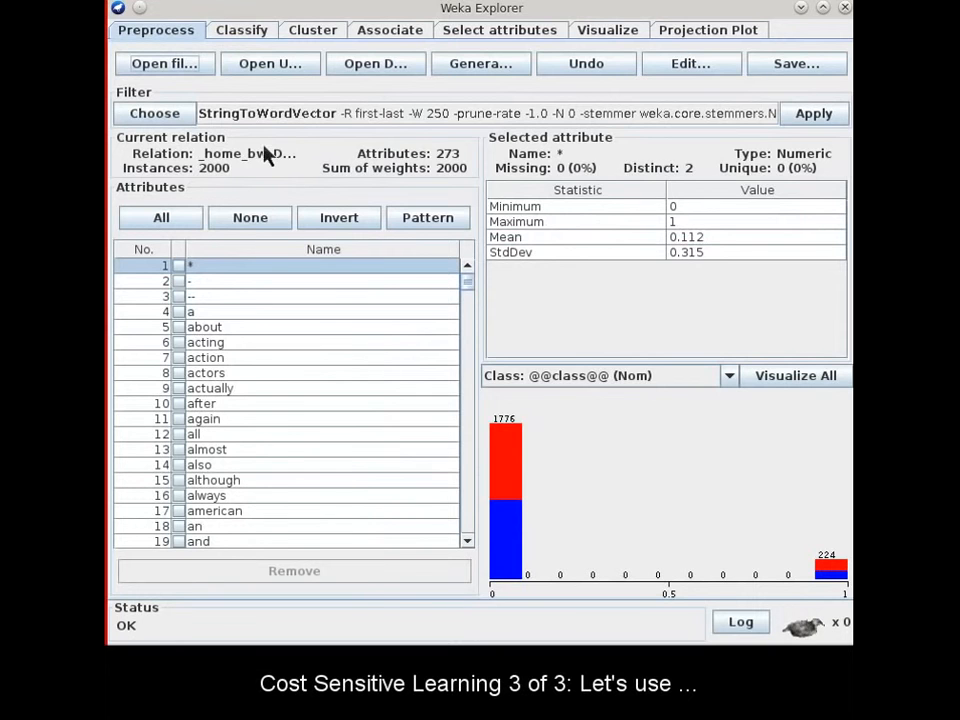
Step: Configure the CostSensitiveClassifier to use J48 as its base classifier for the movie review data
click(241, 32)
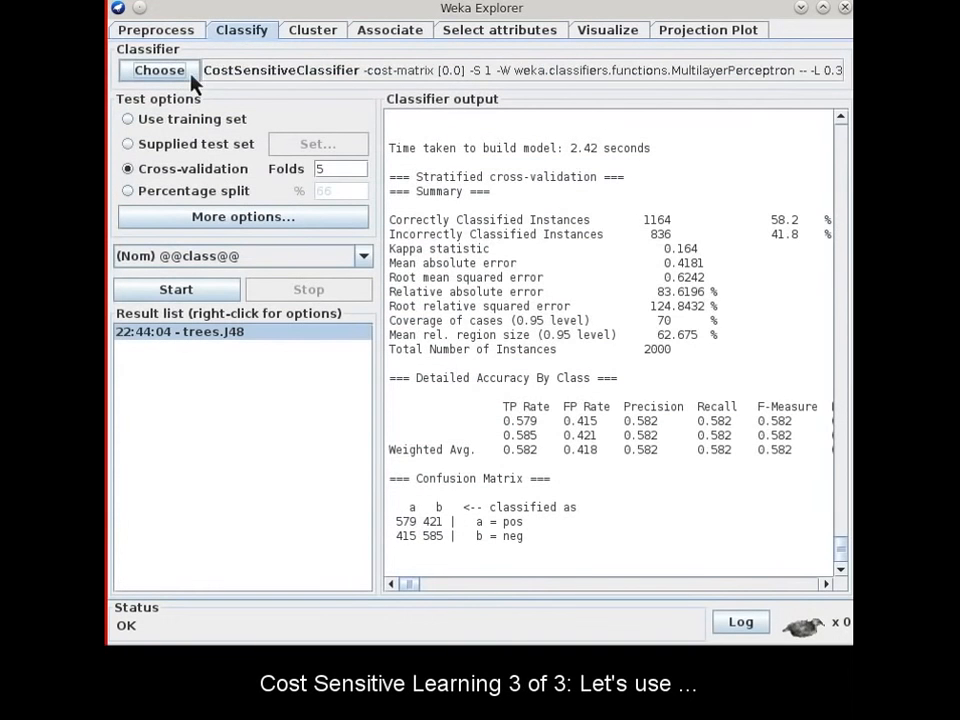
click(254, 81)
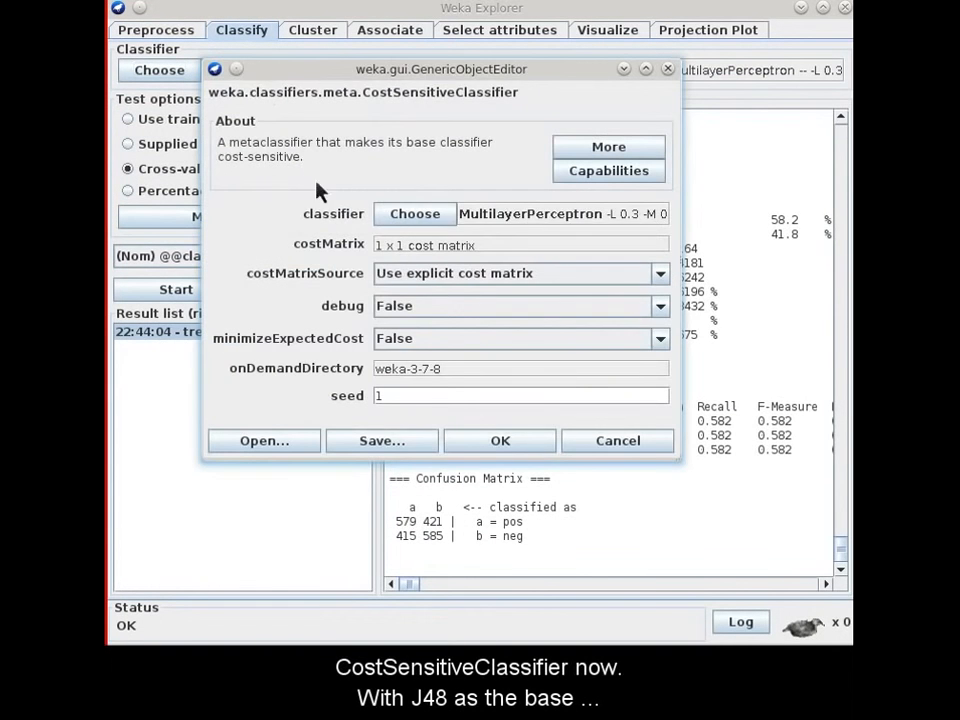
click(405, 214)
click(406, 566)
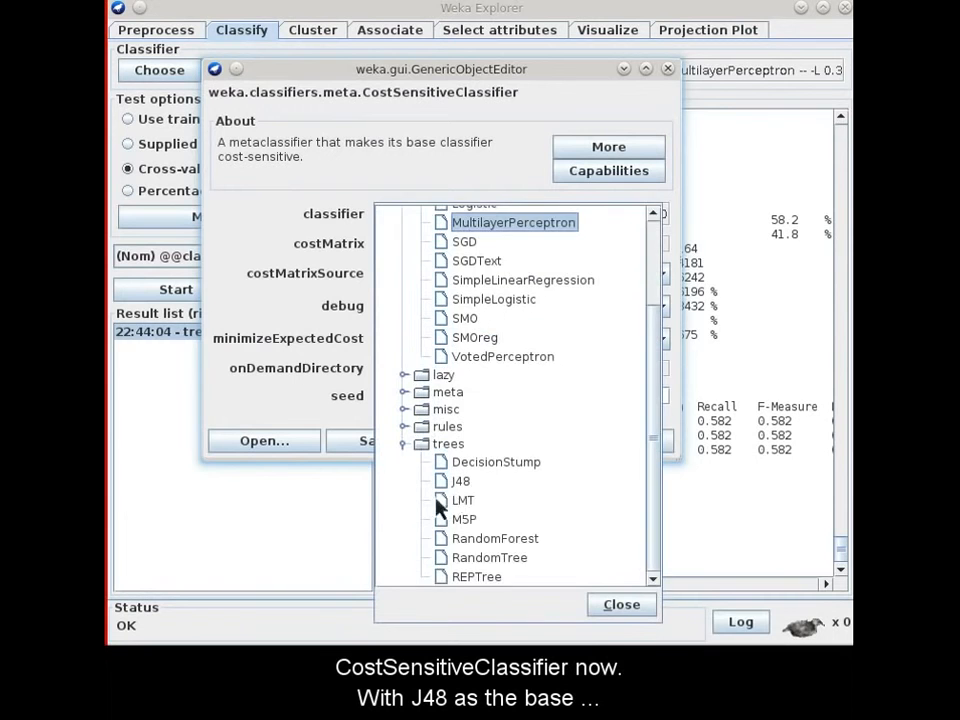
click(462, 479)
Step: Define a 2-class cost matrix with a cost of 10.0 for positives classified as negative, and run the CostSensitiveClassifier
click(446, 248)
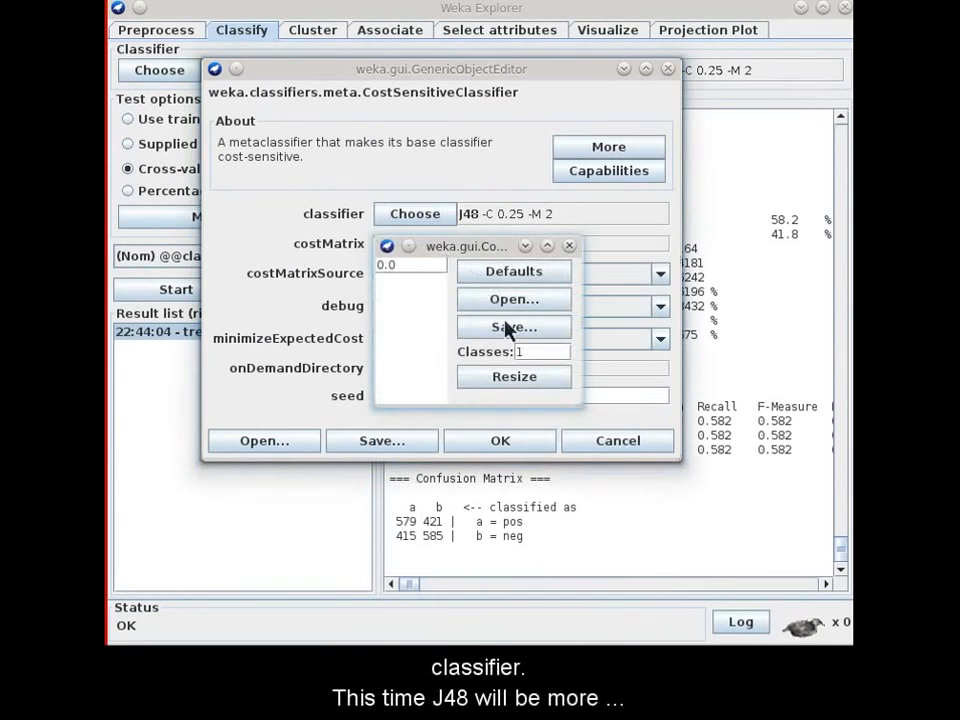
text(2)
click(514, 376)
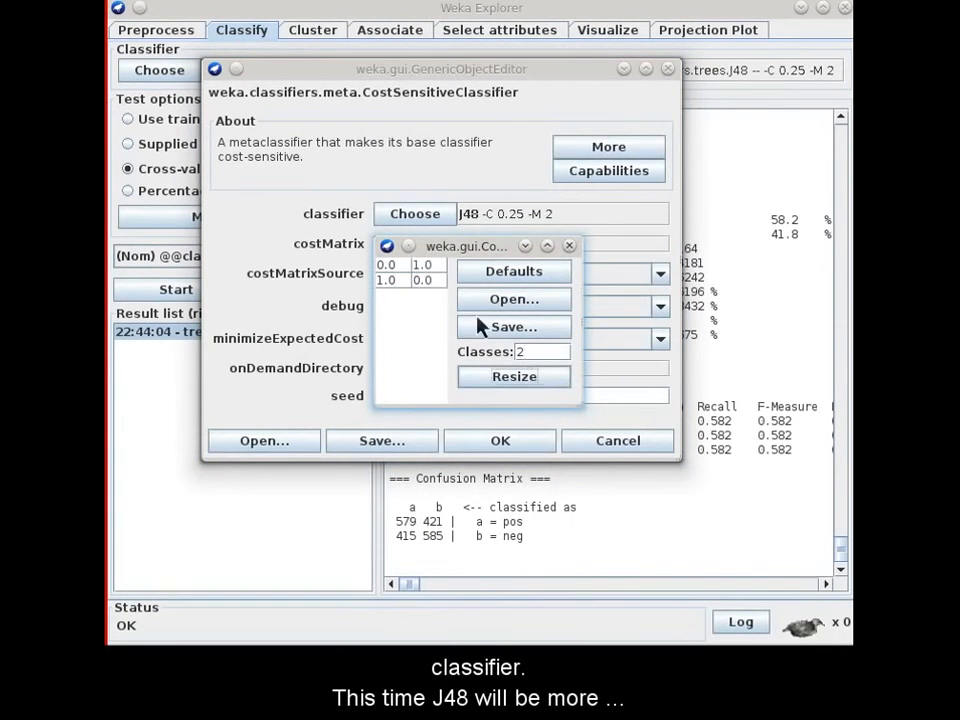
click(431, 266)
double_click(431, 266)
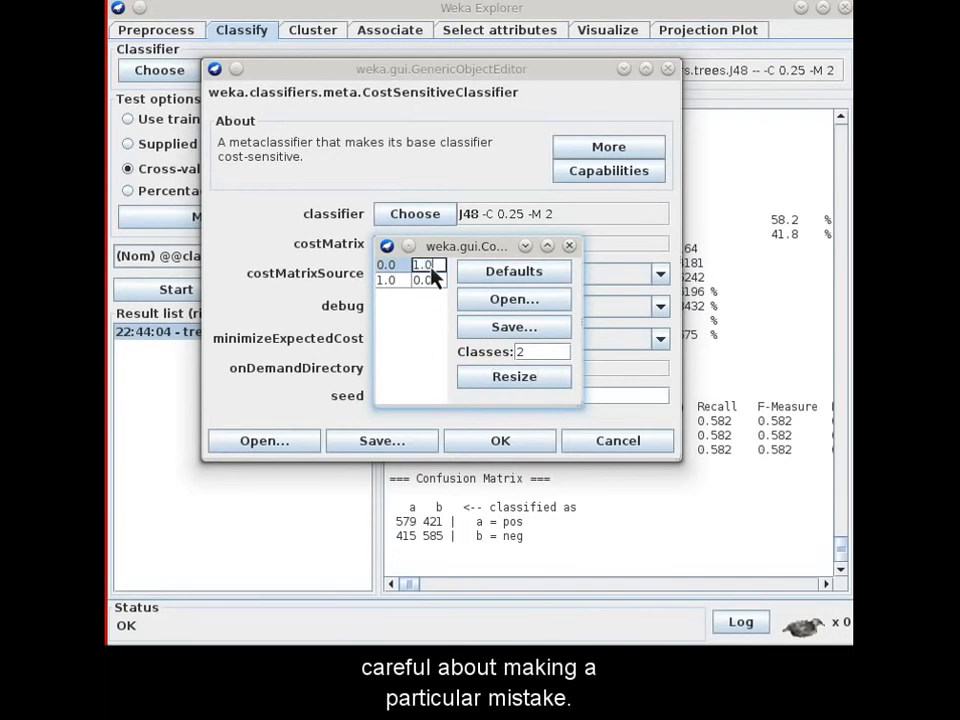
key(BackSpace)
key(BackSpace)
text(0)
key(Return)
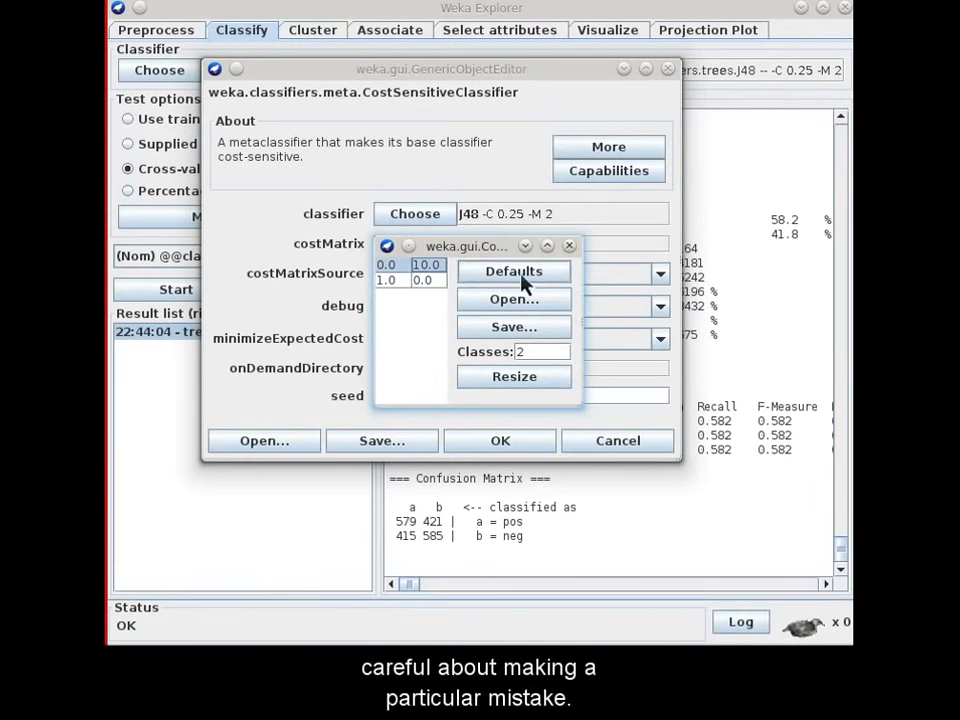
click(569, 246)
click(508, 441)
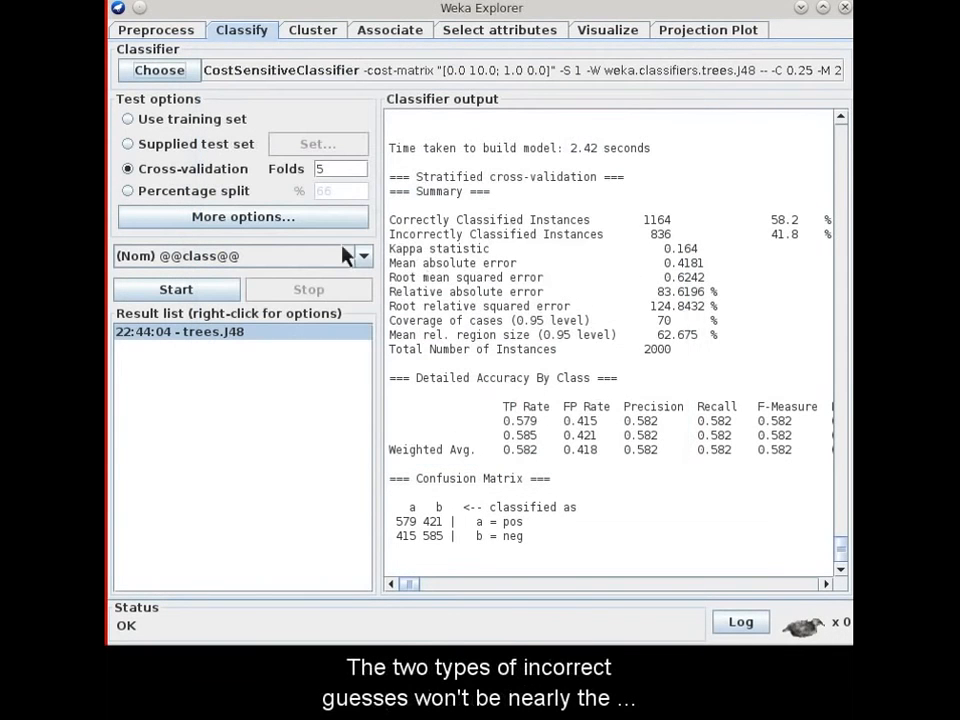
click(210, 291)
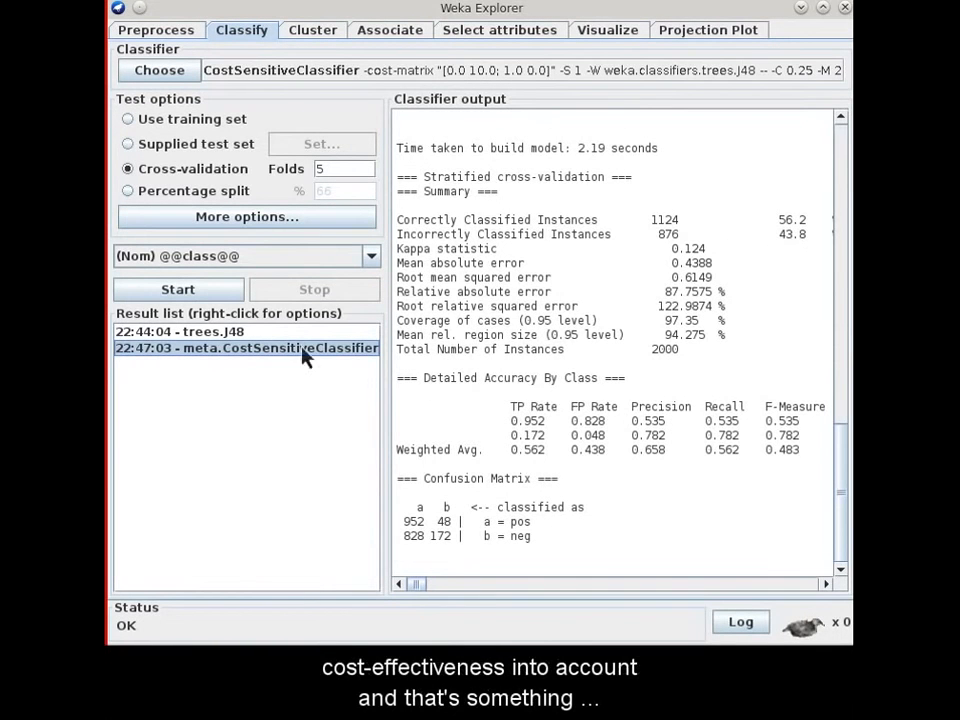
Step: Compare the accuracy and confusion matrices of the plain J48 and CostSensitiveClassifier results
click(285, 332)
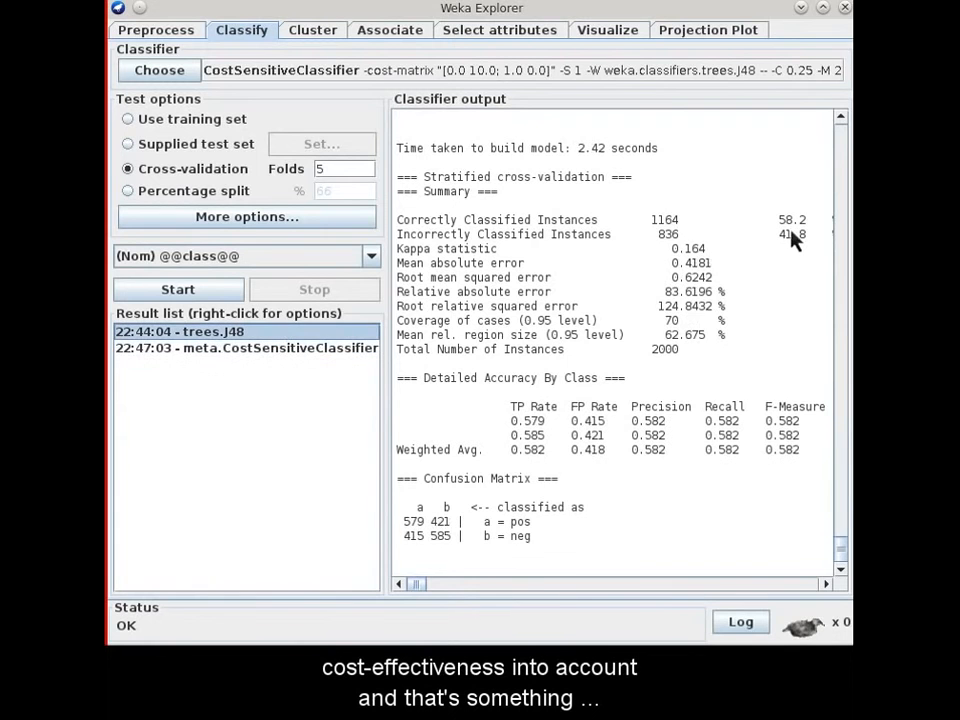
click(338, 350)
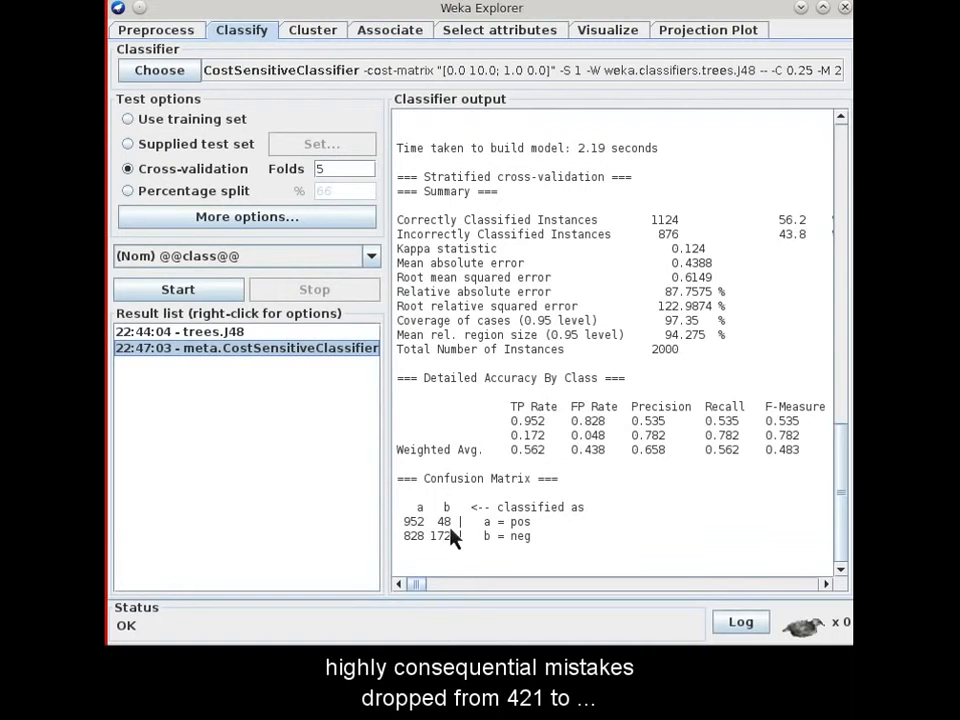
click(236, 333)
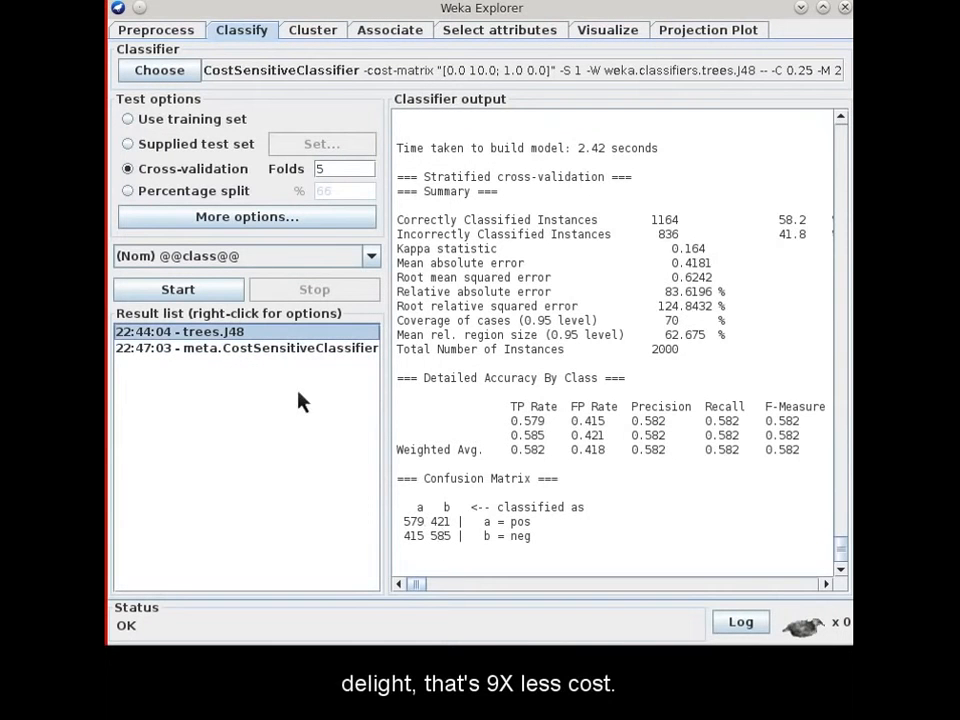
click(268, 350)
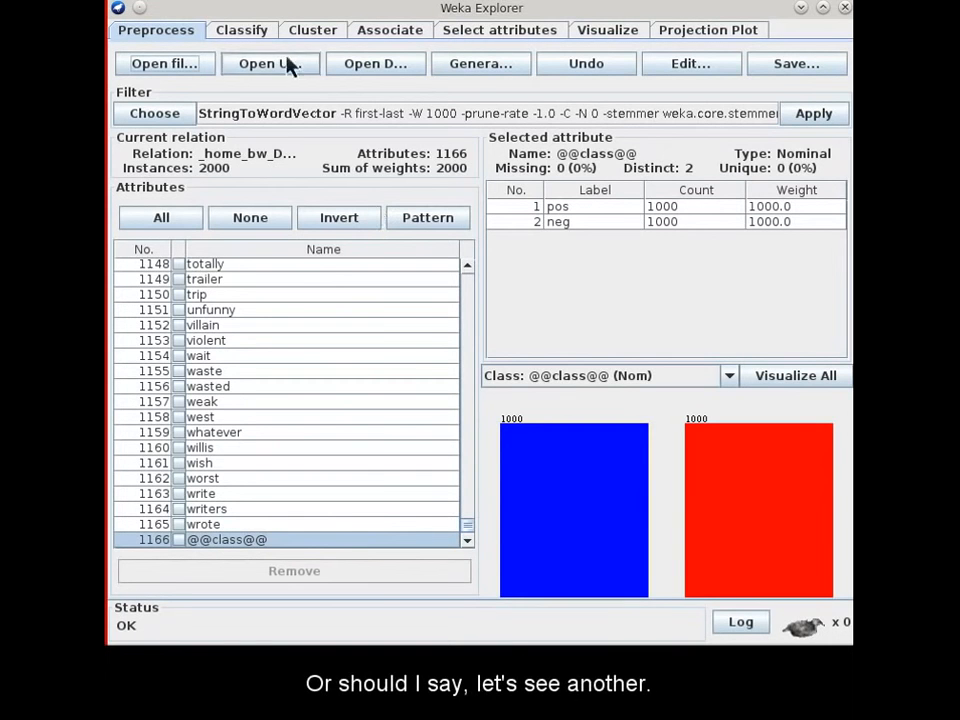
Step: Select CostSensitiveClassifier from the meta classifiers as the algorithmic approach to class imbalance
click(259, 31)
click(170, 72)
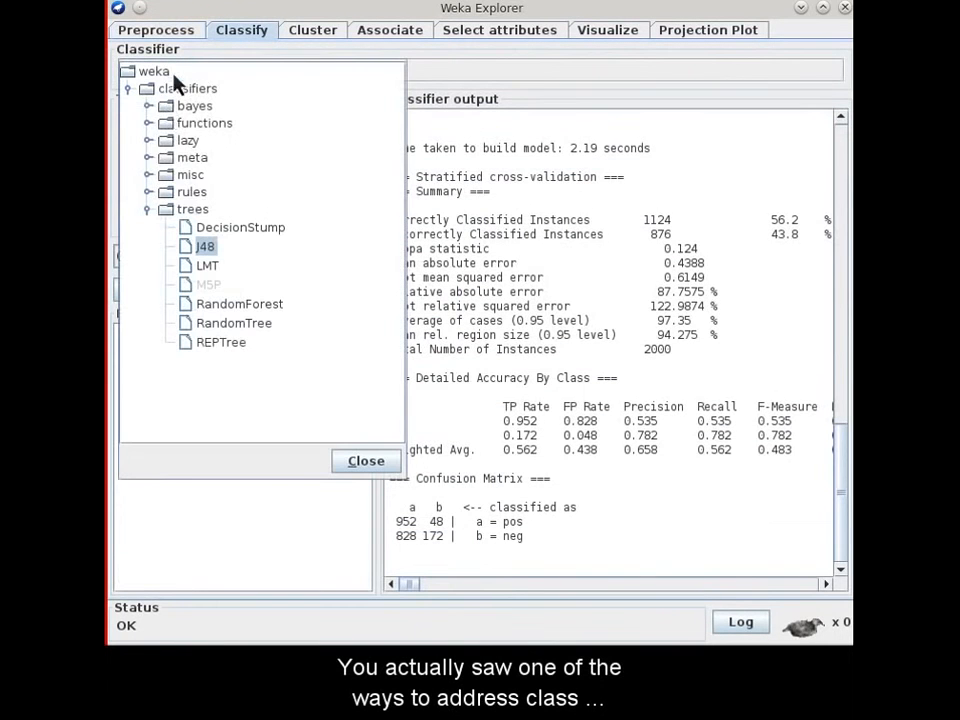
click(148, 156)
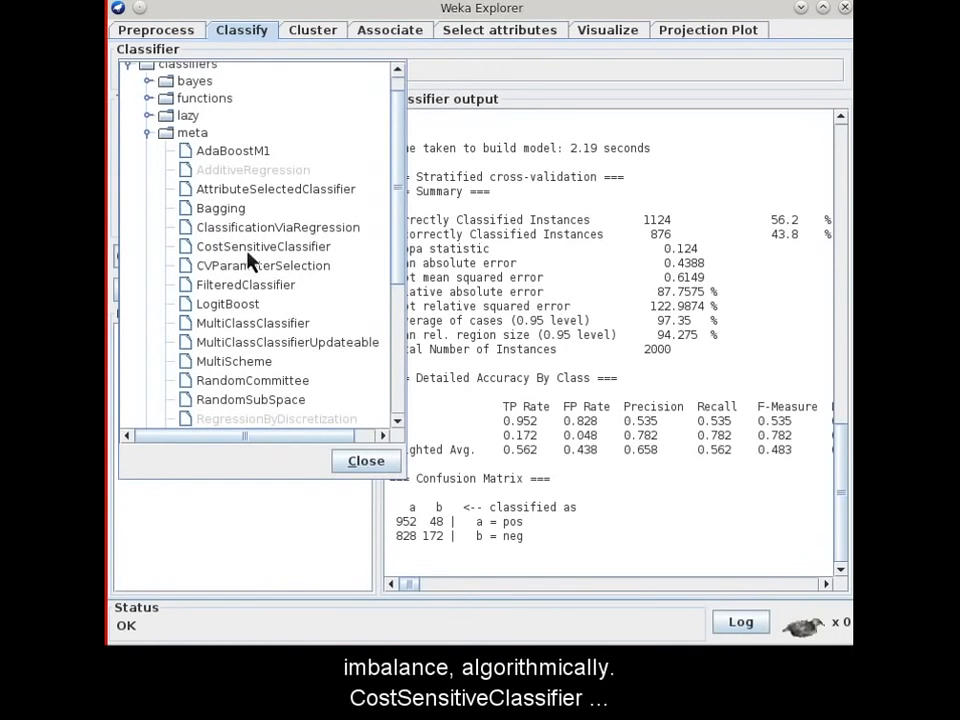
click(248, 251)
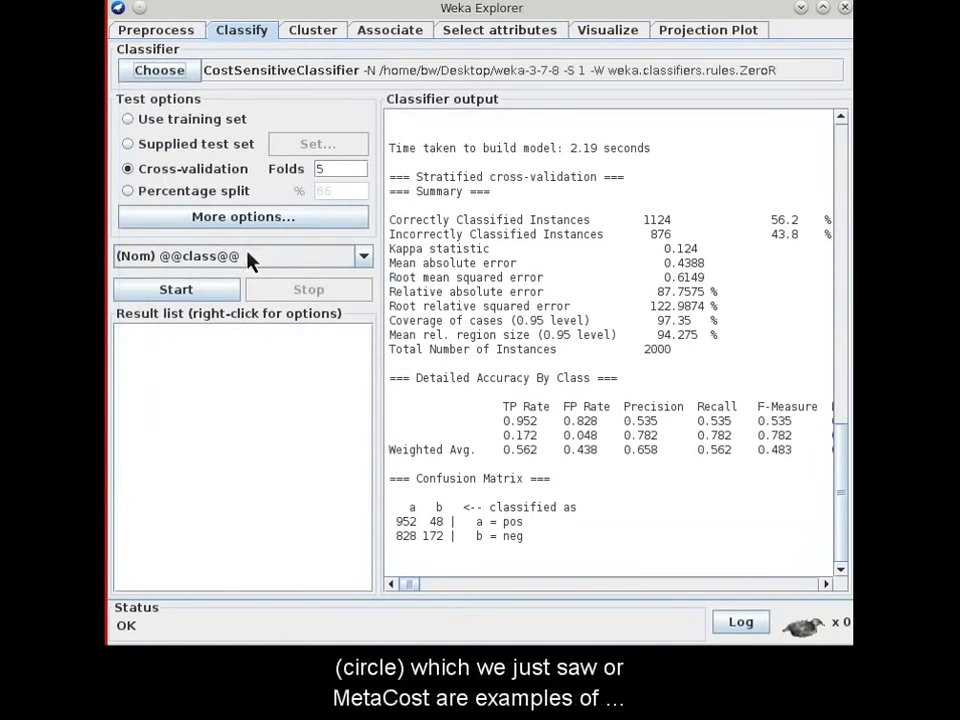
Step: Browse the supervised instance preprocessing filters for sampling methods that compensate for class imbalance
click(158, 32)
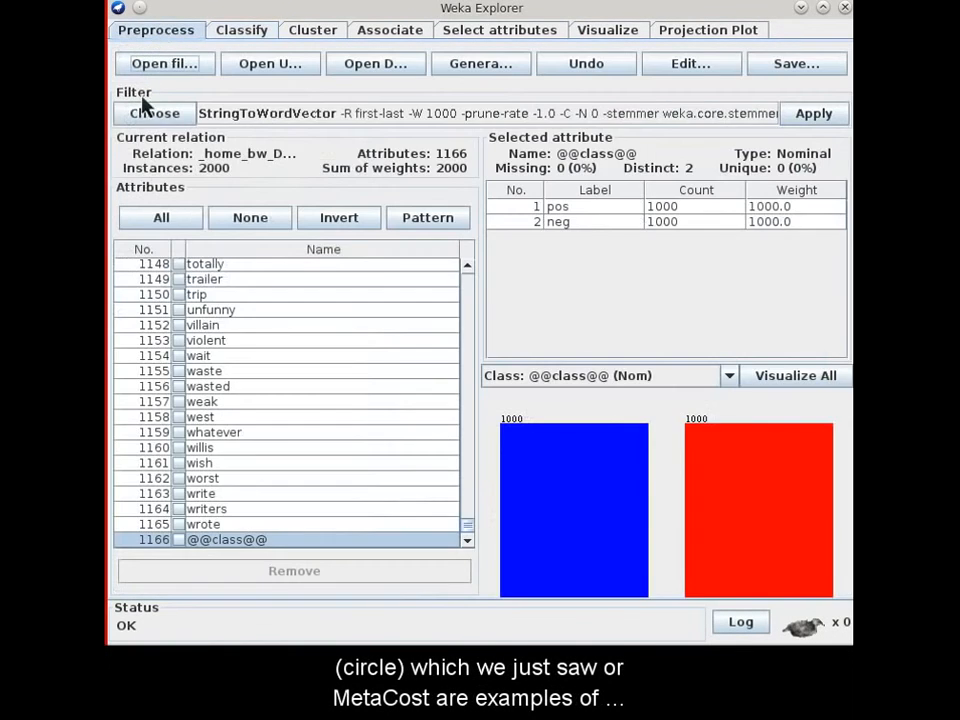
click(145, 112)
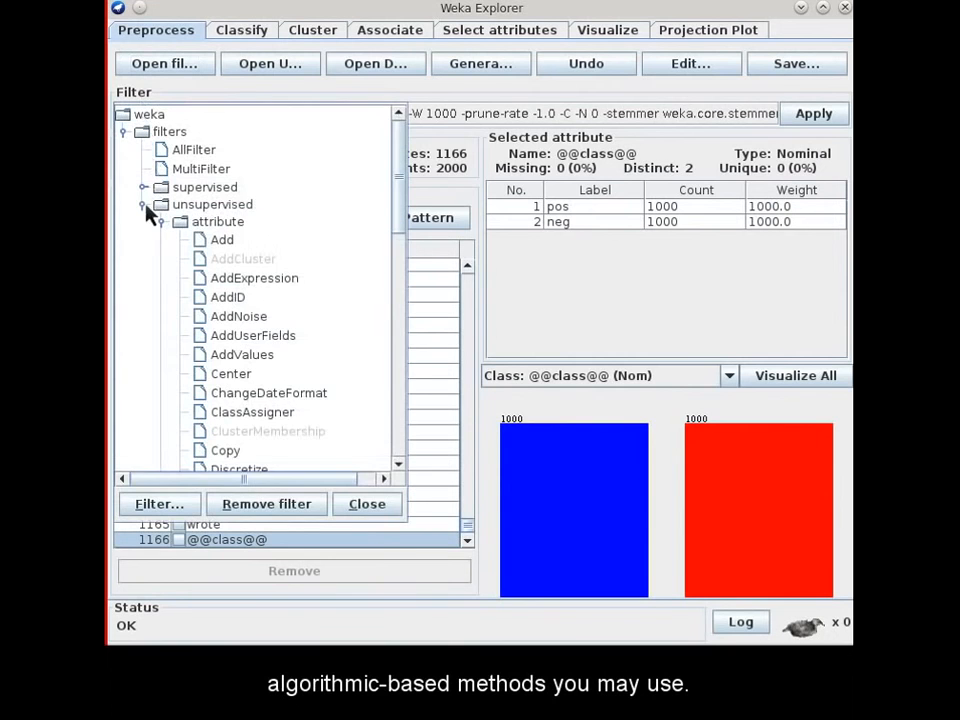
click(144, 205)
click(143, 188)
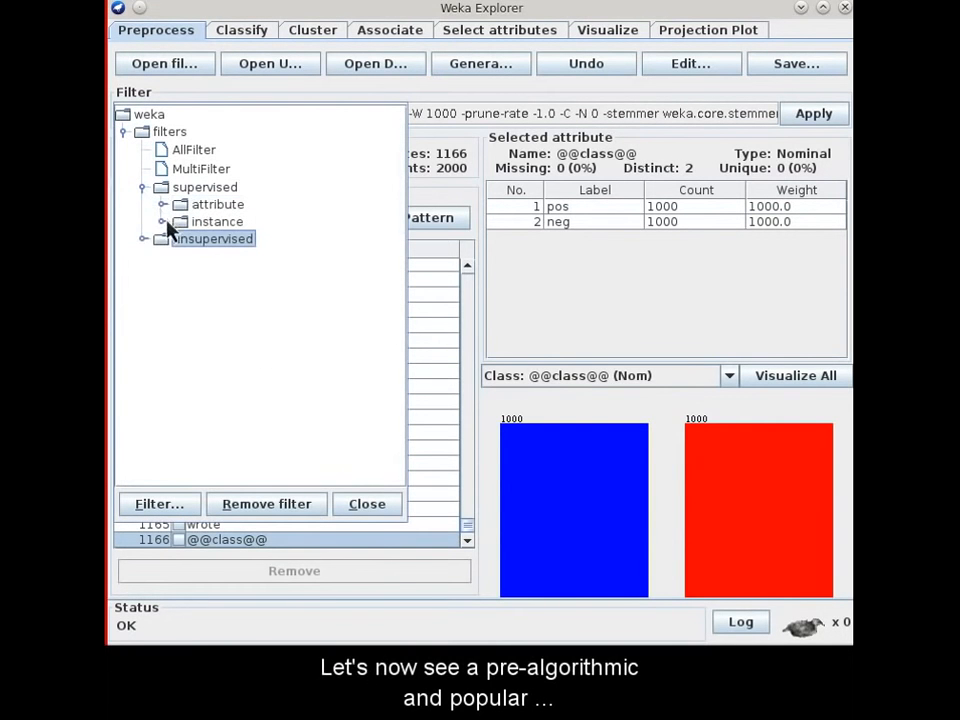
click(162, 222)
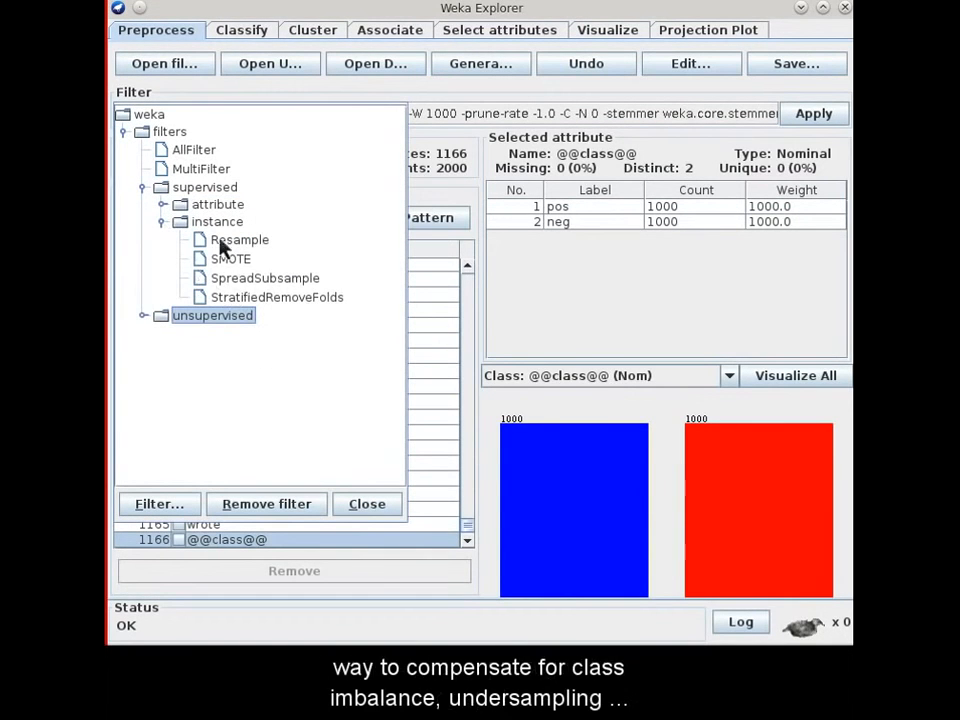
click(220, 222)
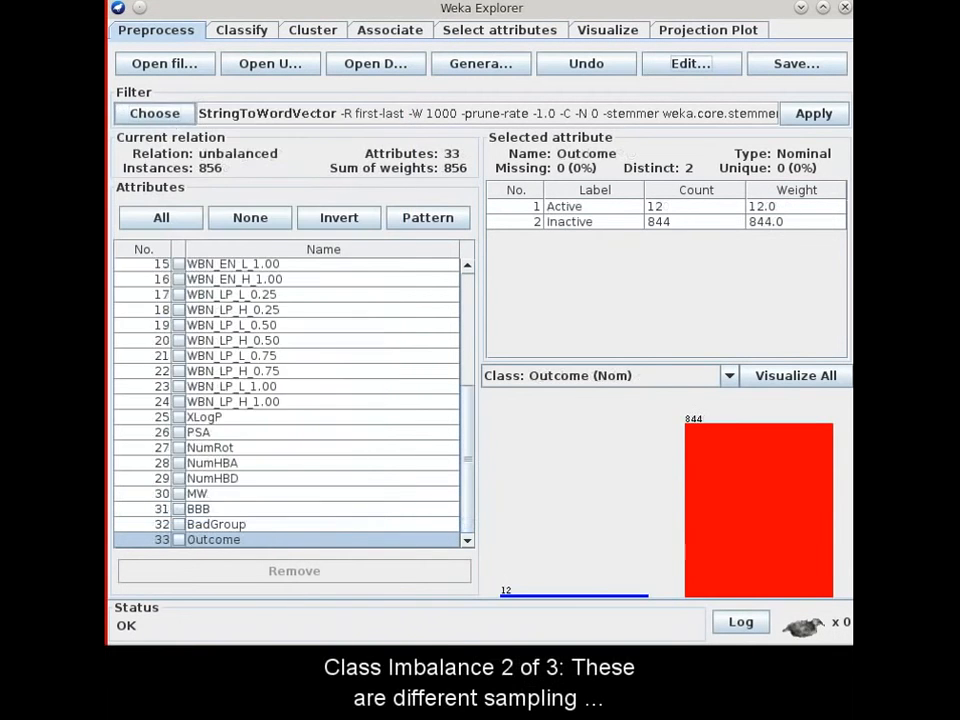
Step: Examine the sampling methods available among the supervised instance filters, leaving the current filter selected
click(135, 108)
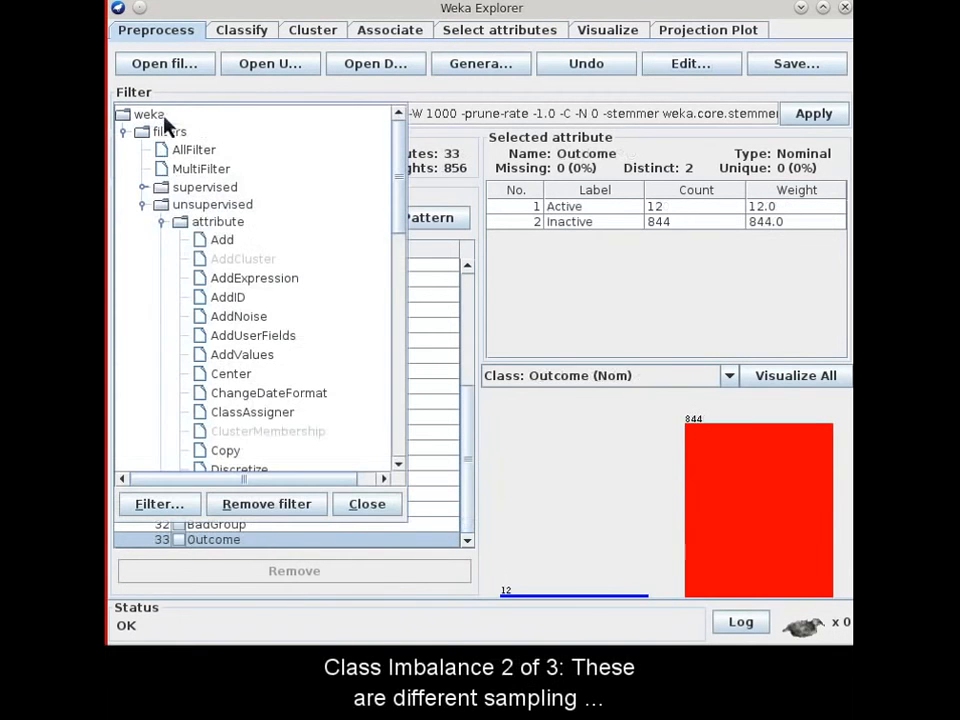
double_click(156, 192)
double_click(168, 223)
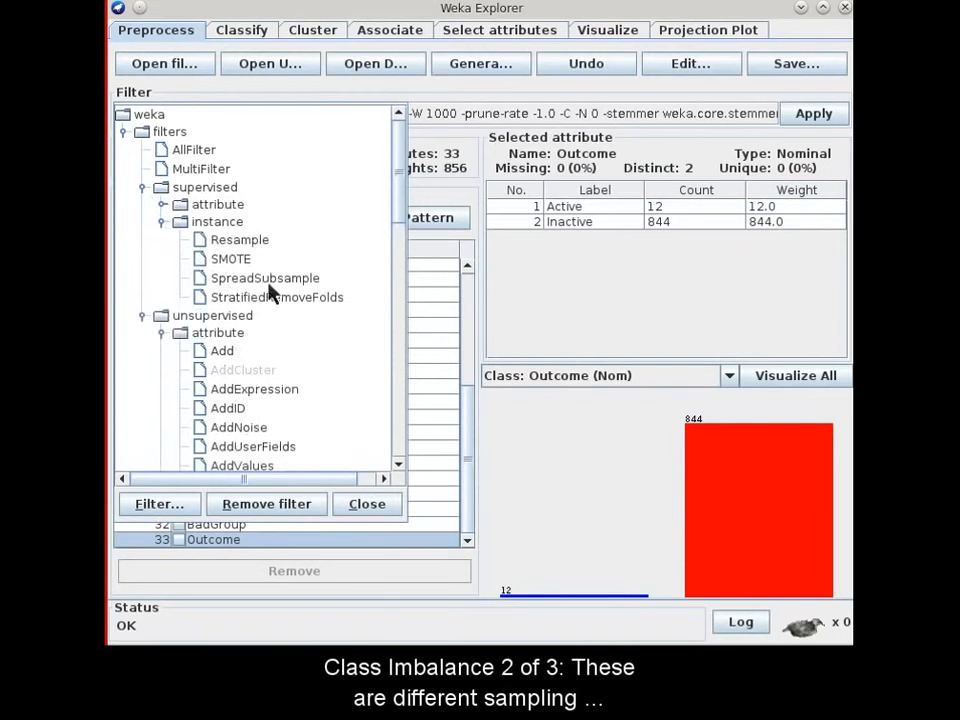
click(357, 508)
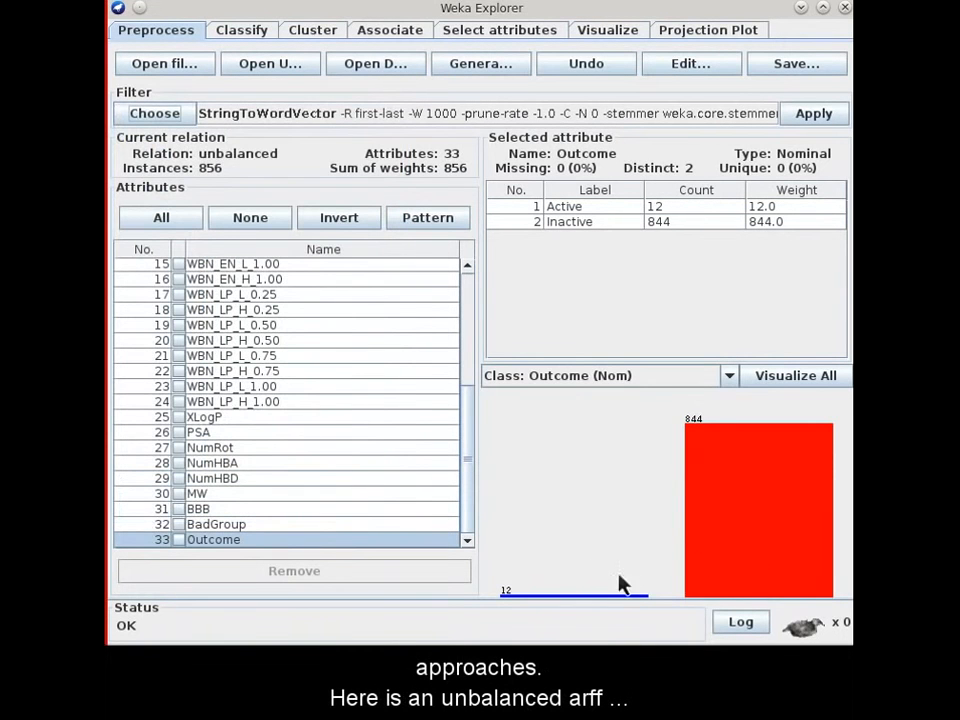
Step: View the unbalanced dataset's instances across all attribute columns in the data viewer, discarding any edits
click(690, 68)
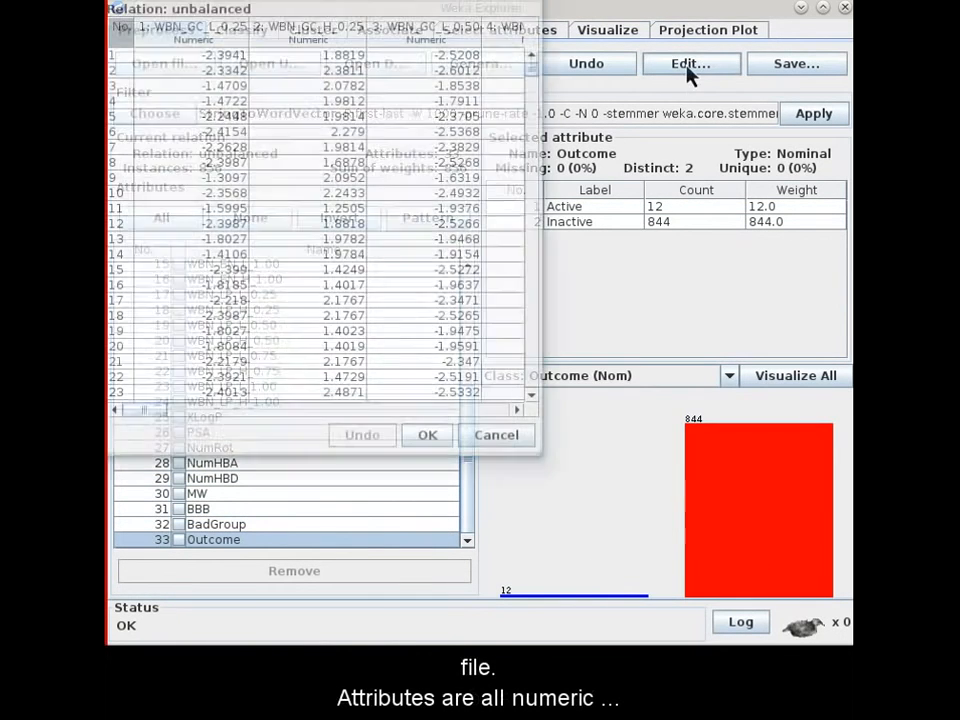
drag(151, 407, 533, 402)
click(514, 435)
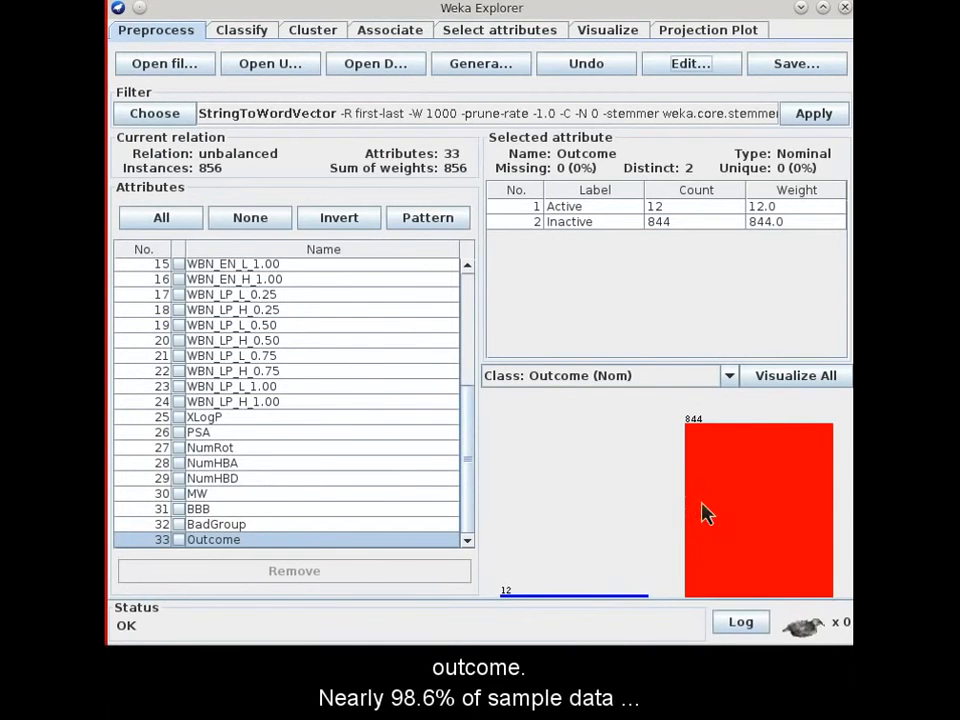
Step: Try the supervised instance Resample filter with a sampleSizePercent of 50 and check the Outcome class distribution
click(158, 114)
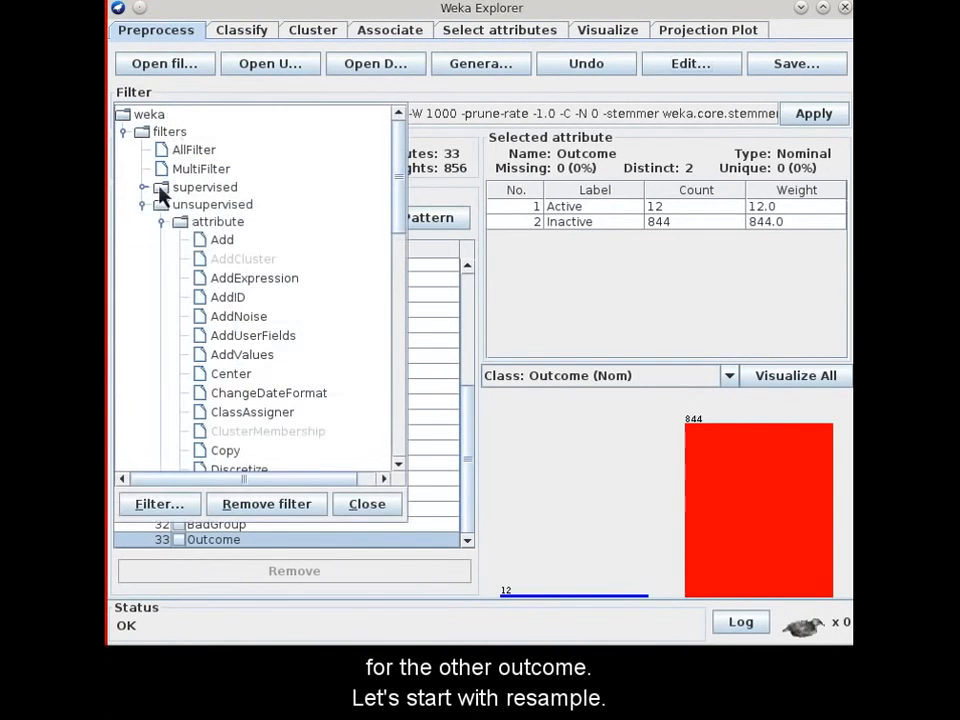
click(143, 187)
click(162, 222)
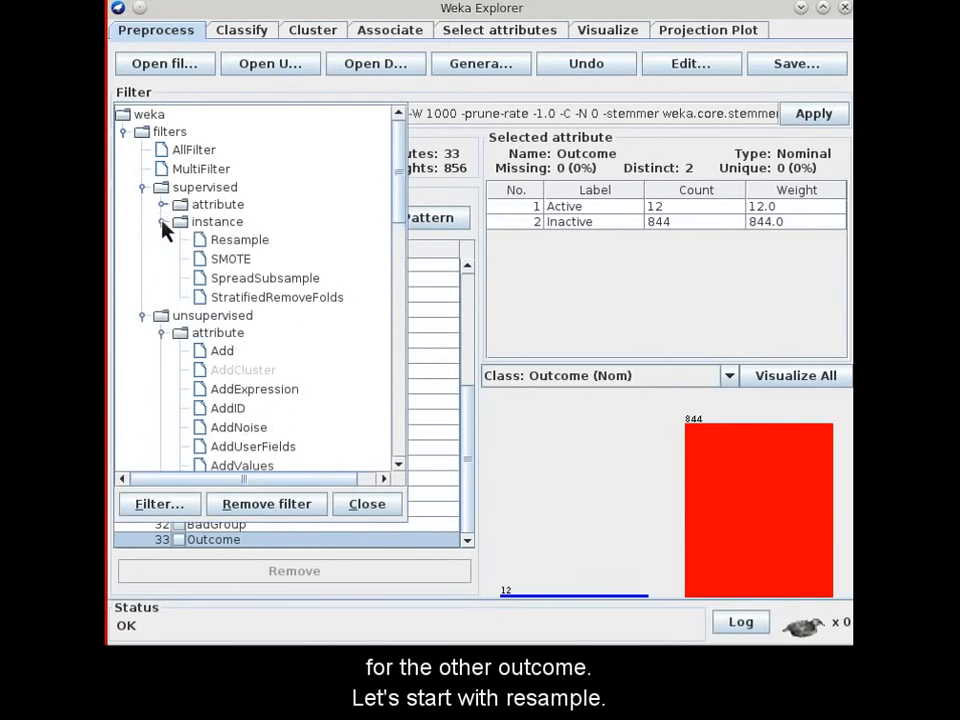
click(225, 242)
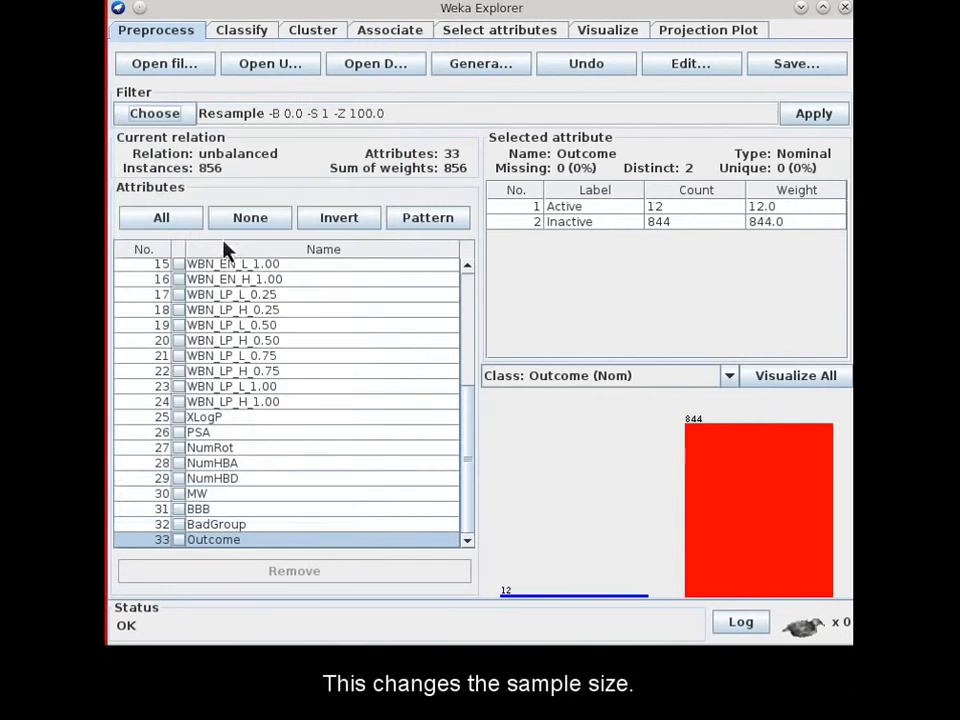
click(354, 116)
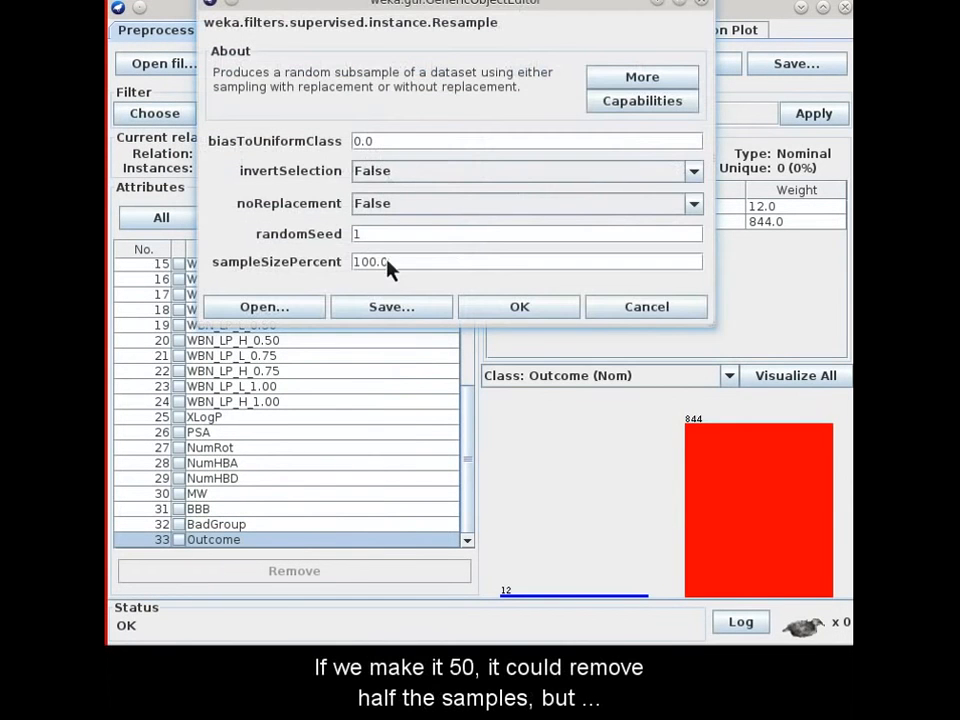
text(50)
click(490, 310)
click(806, 118)
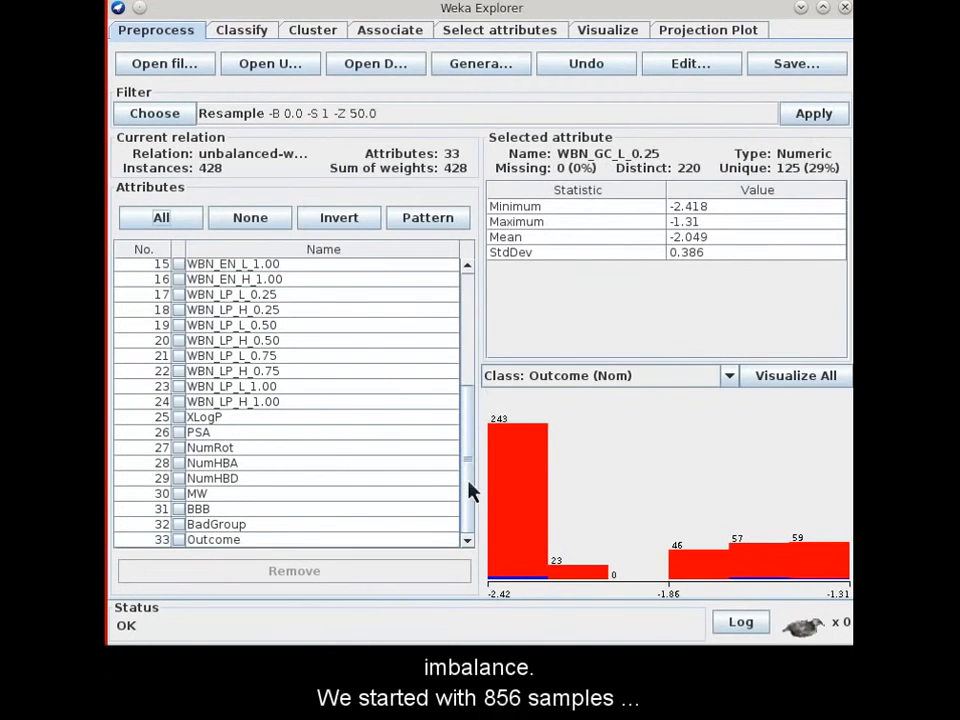
click(420, 540)
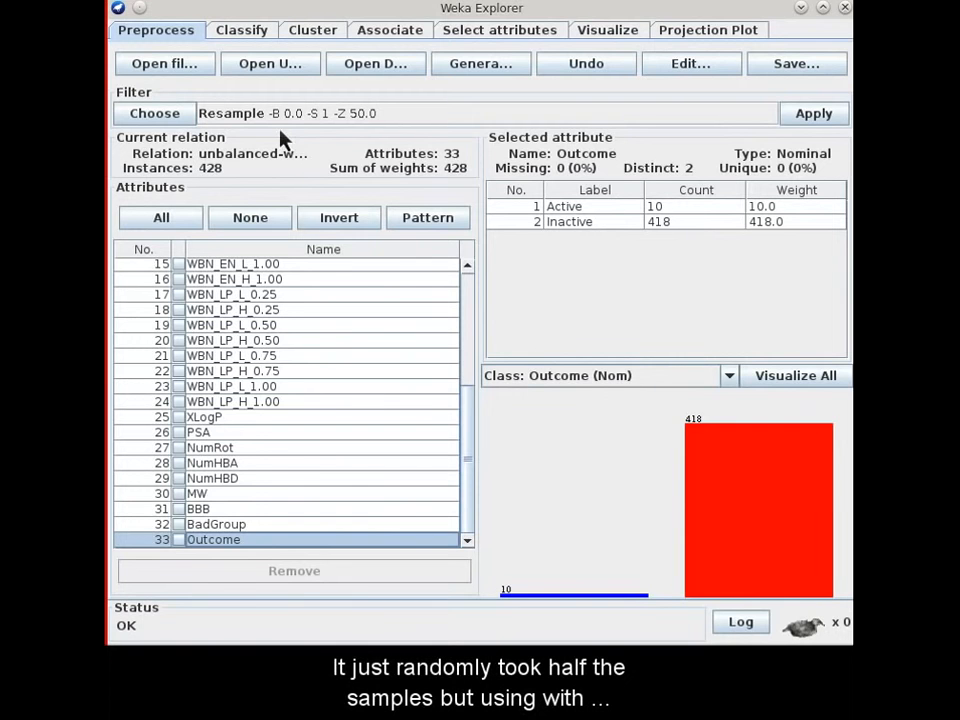
click(586, 79)
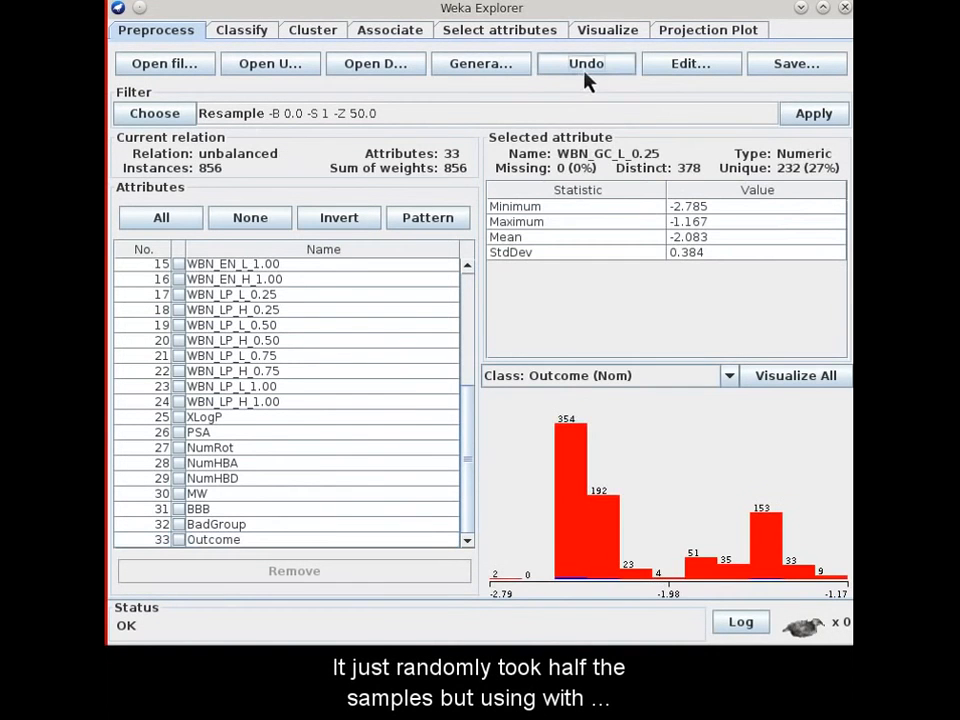
Step: Try Resample with biasToUniformClass 1 and sampleSizePercent 2.8, and check the Outcome class distribution
click(244, 116)
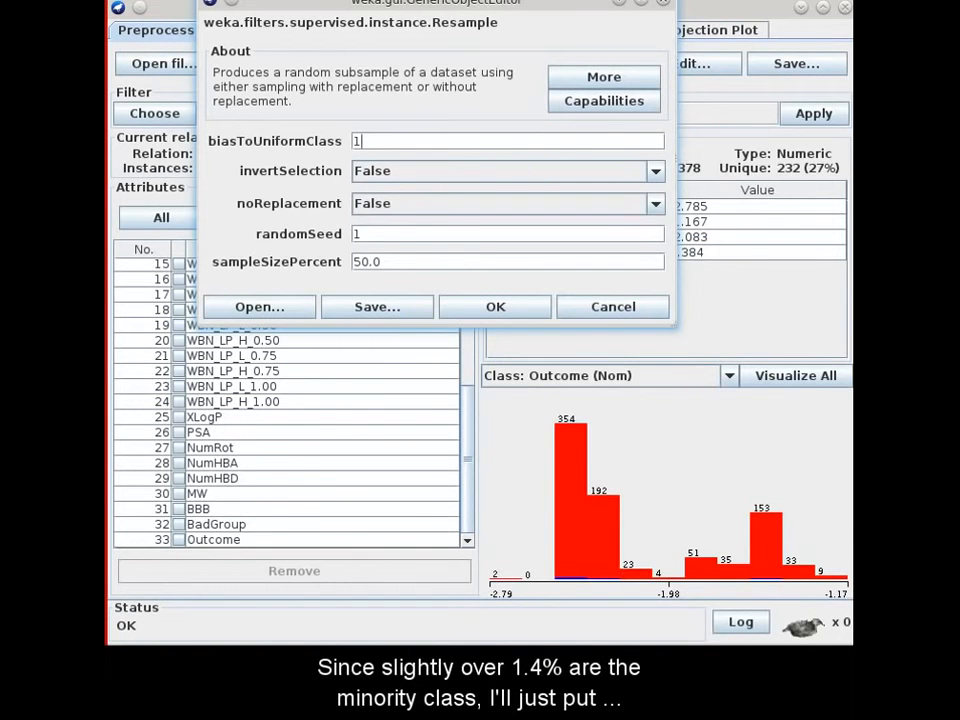
click(366, 264)
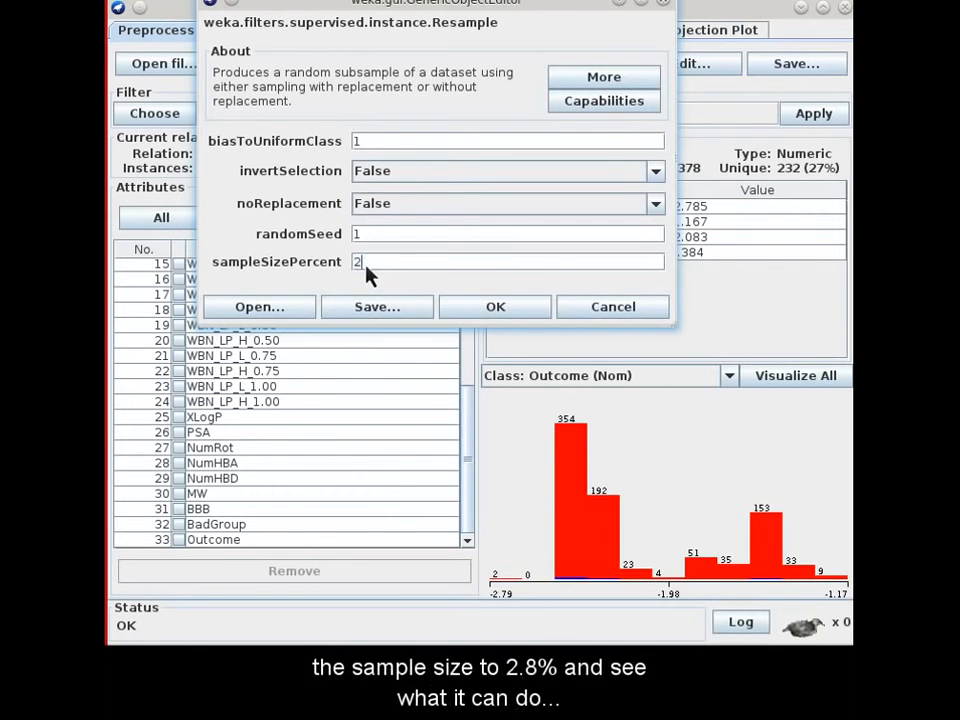
text(2.8)
click(494, 310)
click(813, 118)
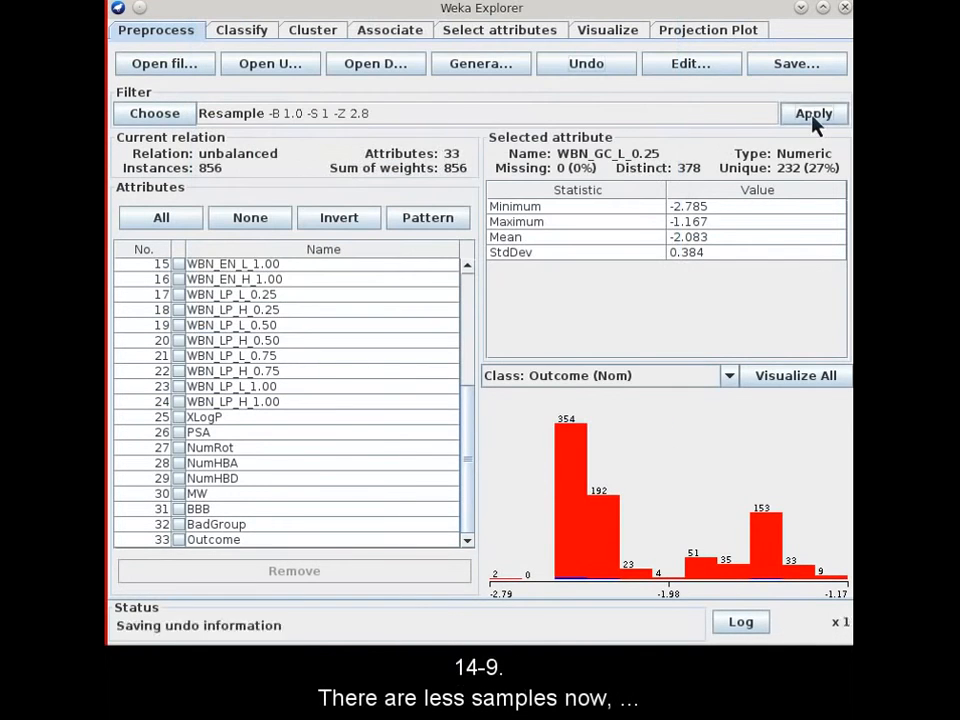
click(418, 540)
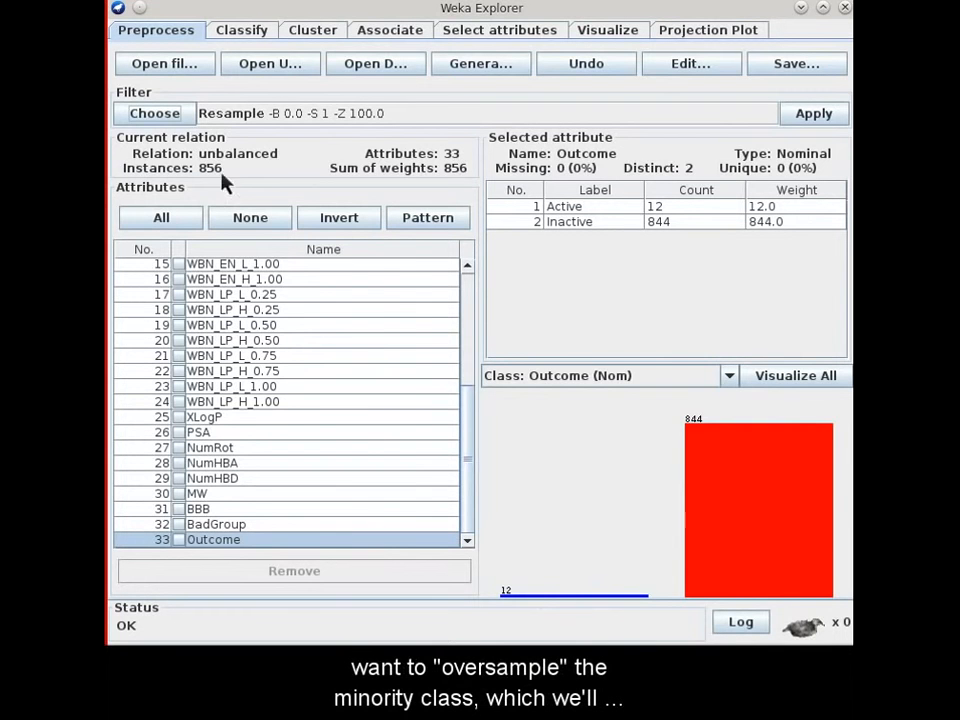
Step: Oversample the minority class with the supervised SMOTE filter at a percentage of 200, and check the Outcome class distribution
click(155, 113)
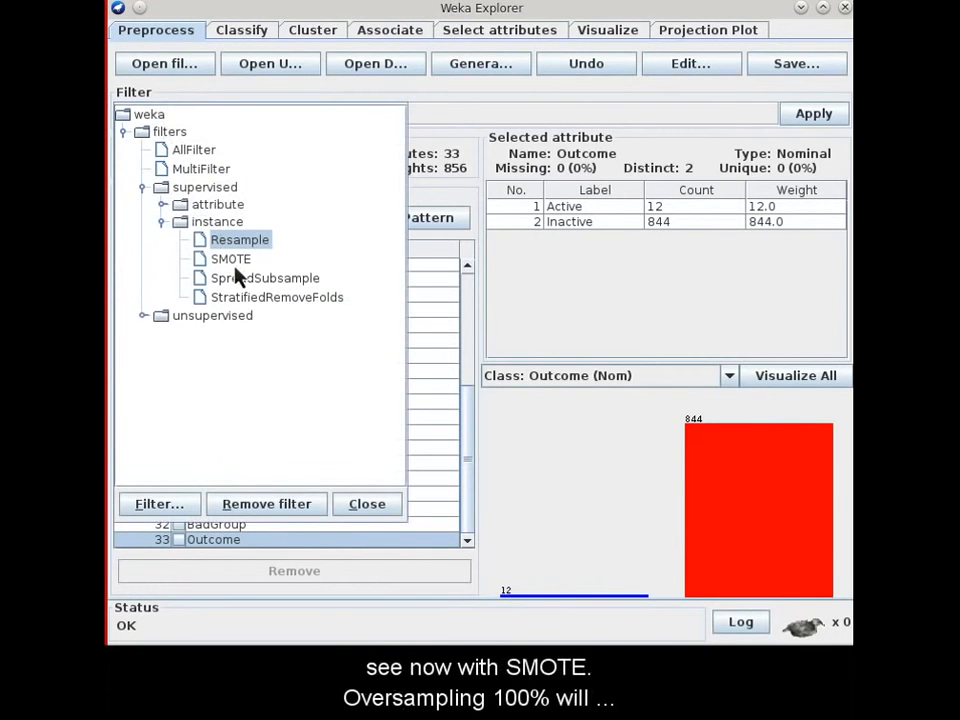
click(236, 264)
click(311, 129)
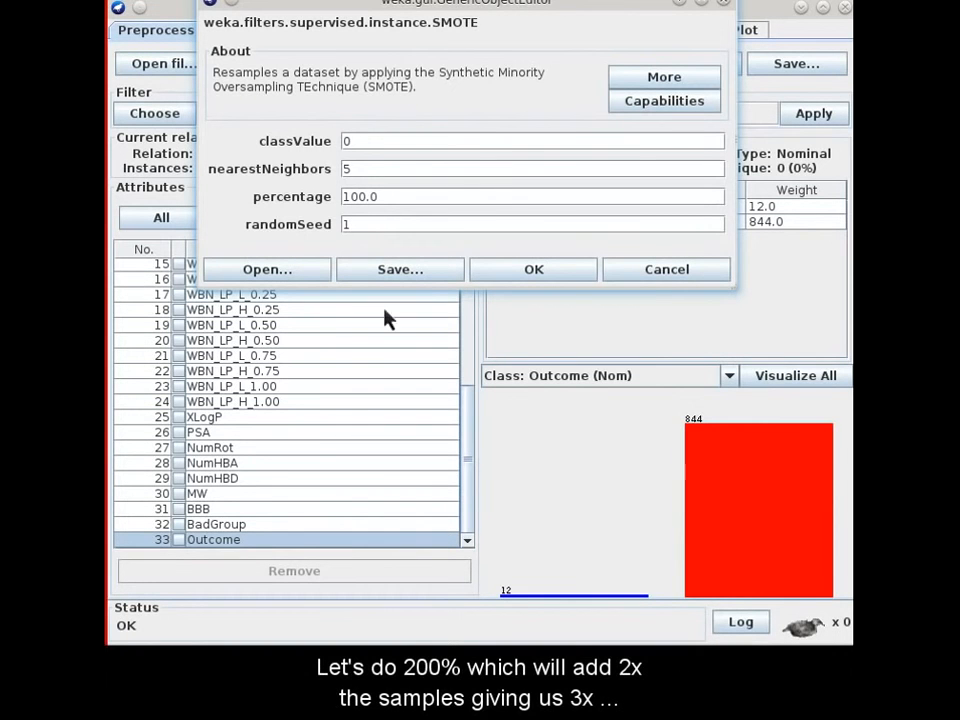
click(351, 199)
key(BackSpace)
text(2)
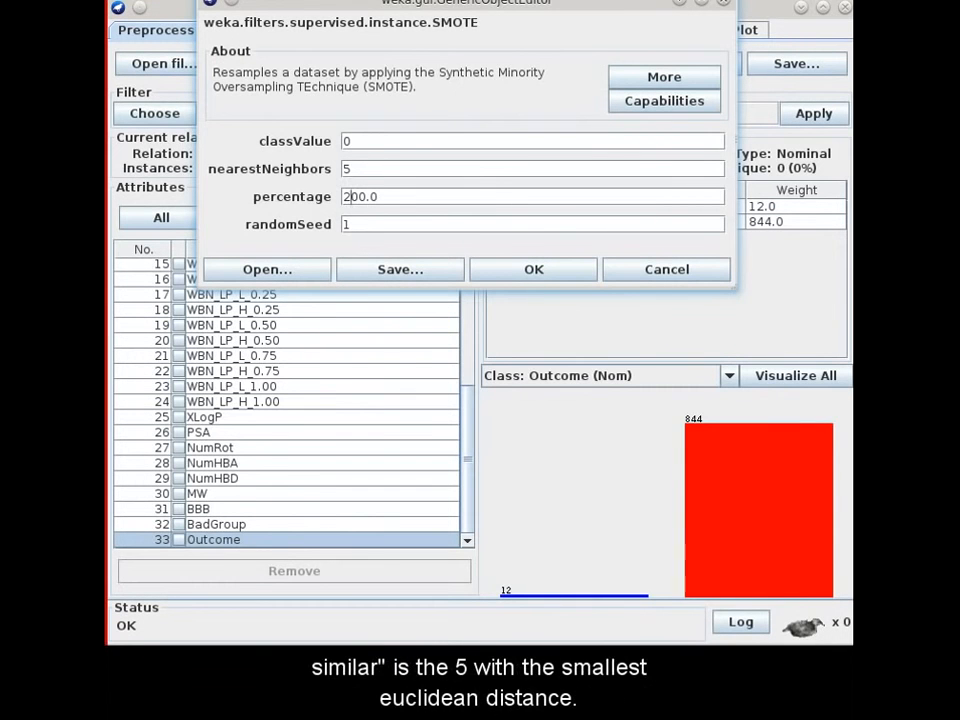
click(540, 272)
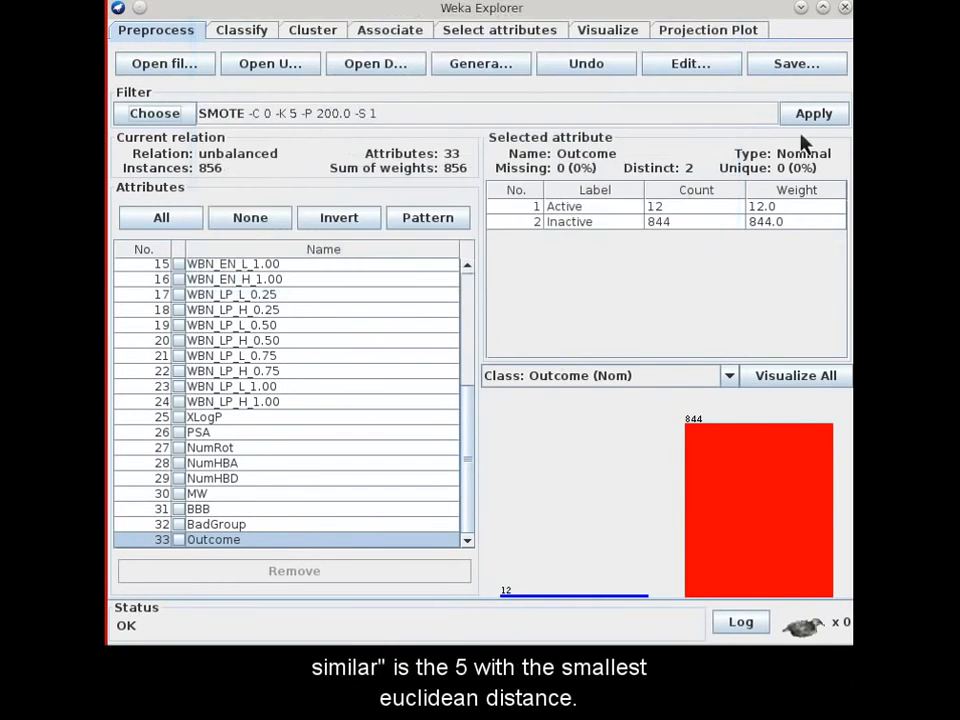
click(810, 114)
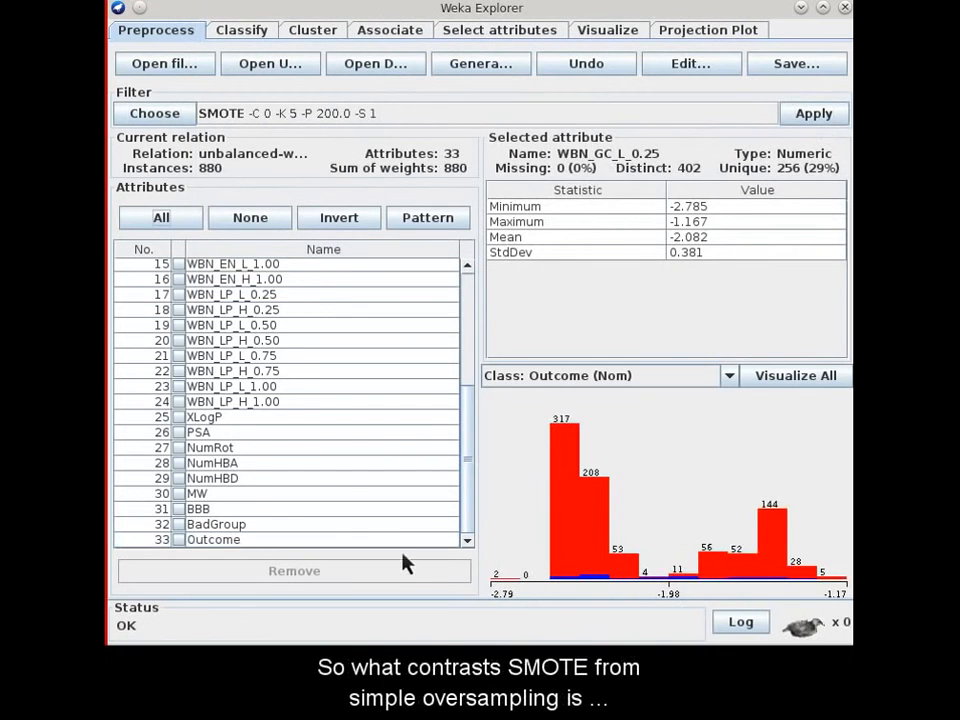
click(396, 540)
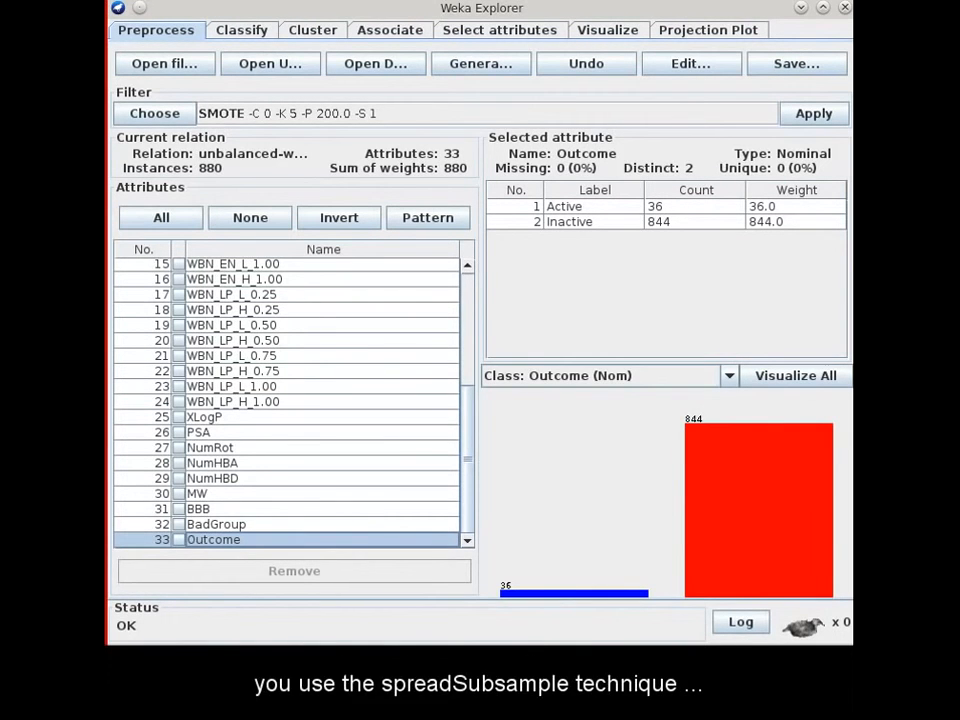
Step: Select the supervised SpreadSubsample filter, and switch the filter back to SMOTE with its default settings
click(171, 116)
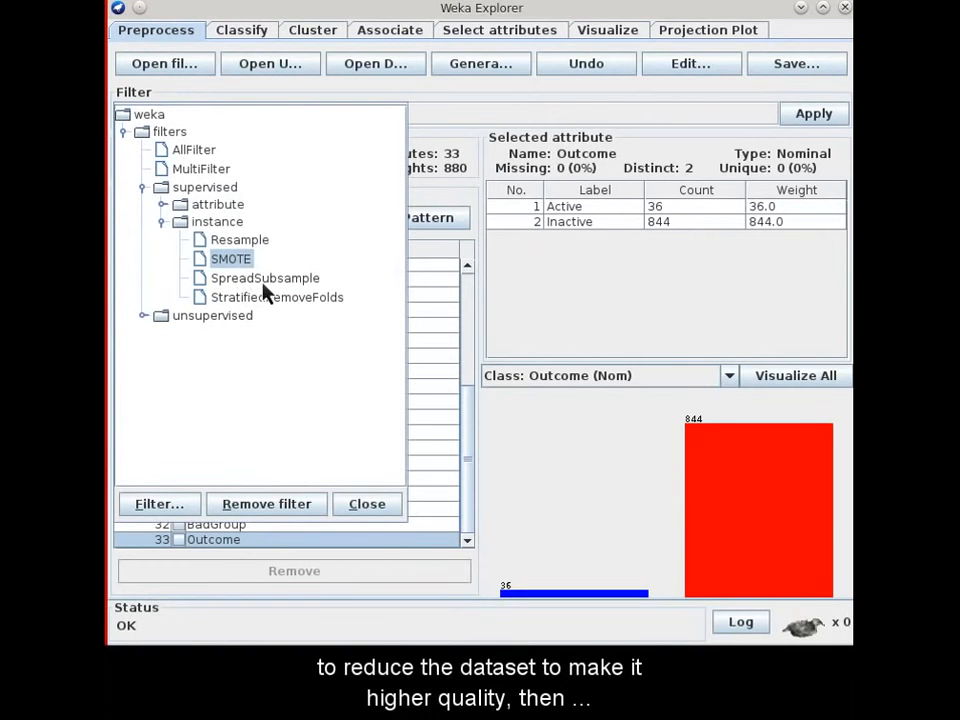
click(265, 280)
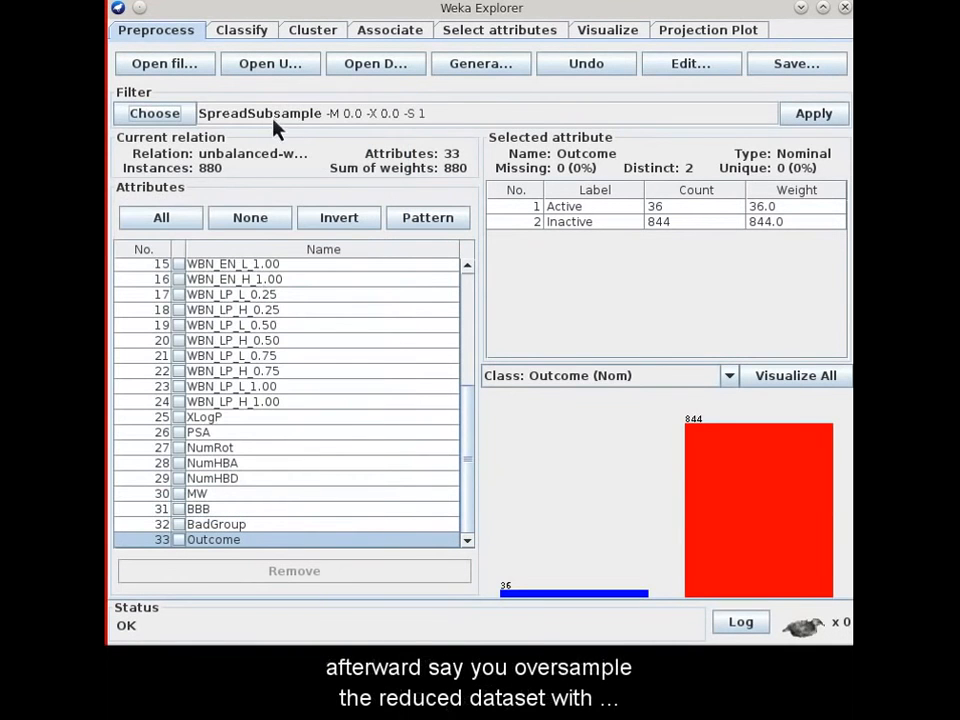
click(171, 120)
click(236, 258)
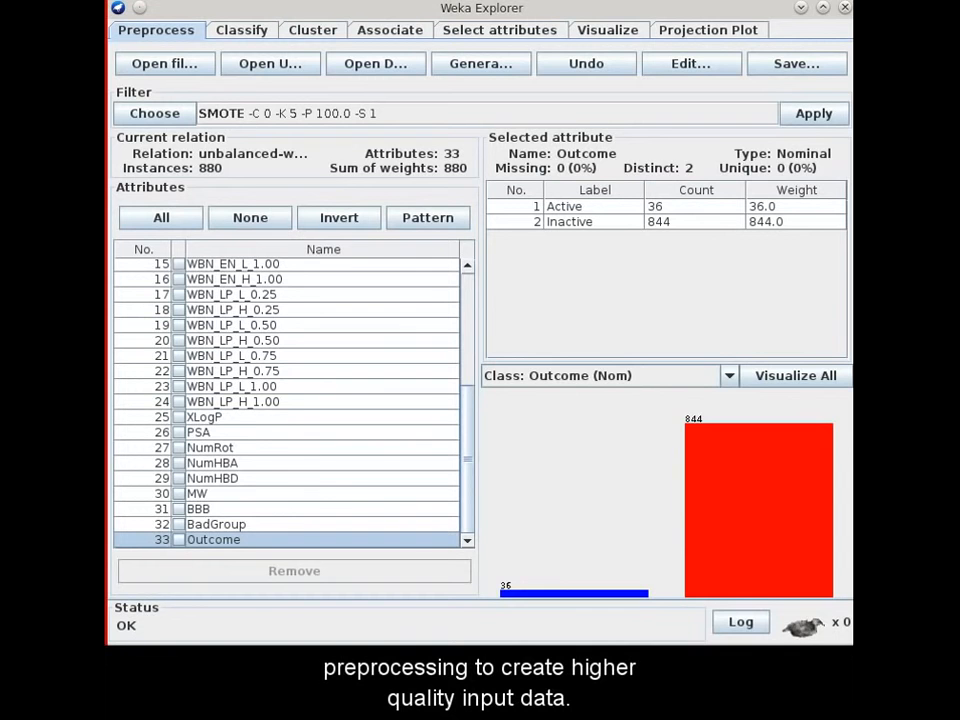
Step: Examine the available classifiers in the functions, lazy, meta, misc, rules and trees families, keeping the current classifier
click(257, 38)
click(185, 78)
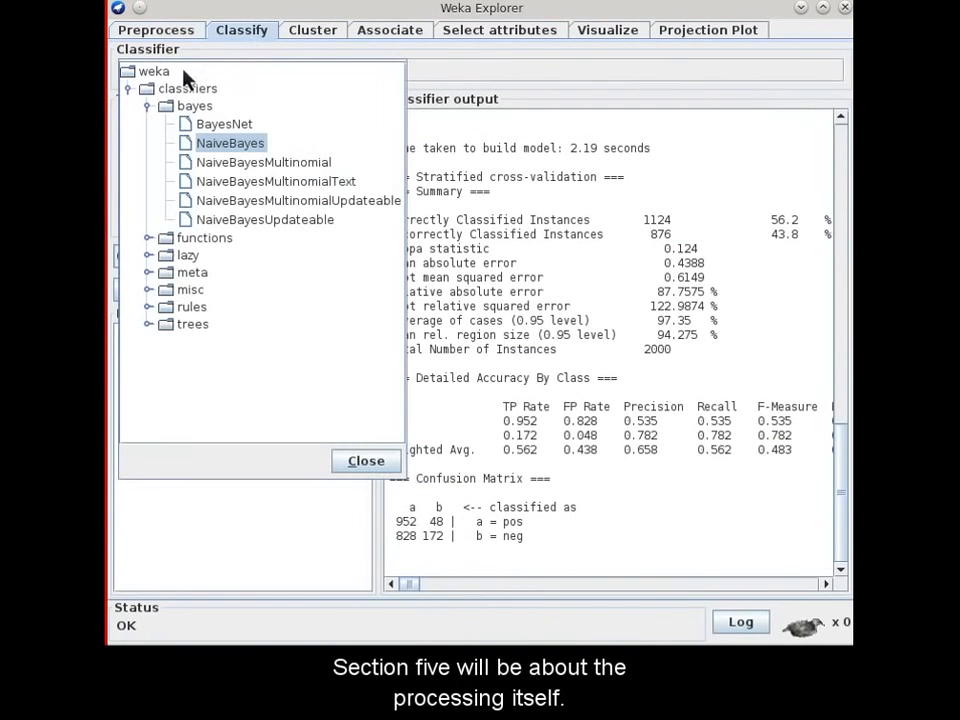
click(148, 238)
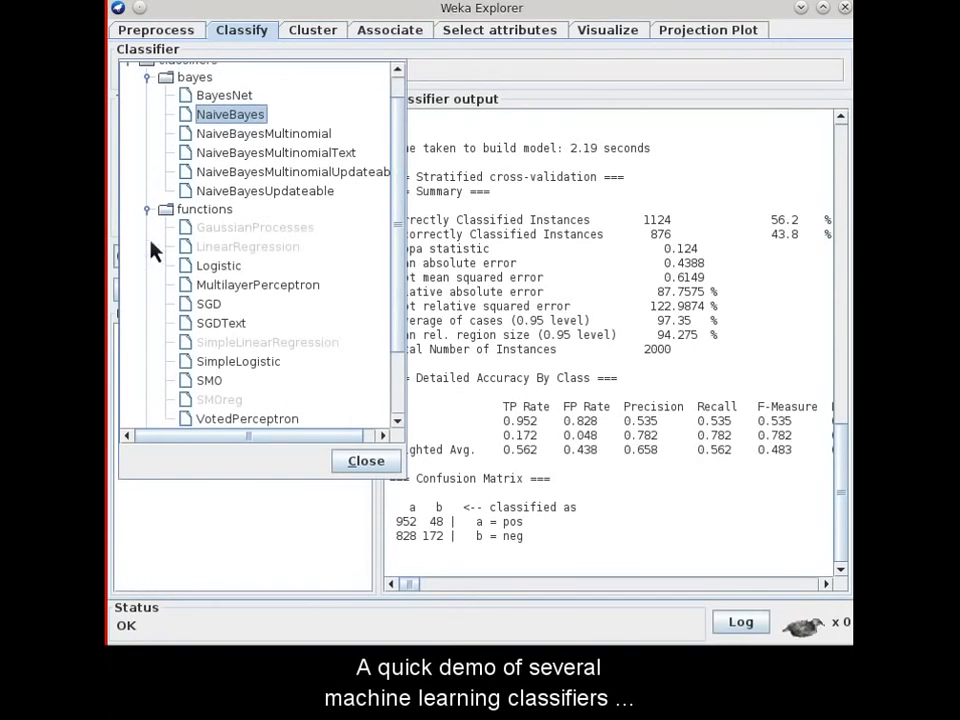
scroll(213, 316, down, 3)
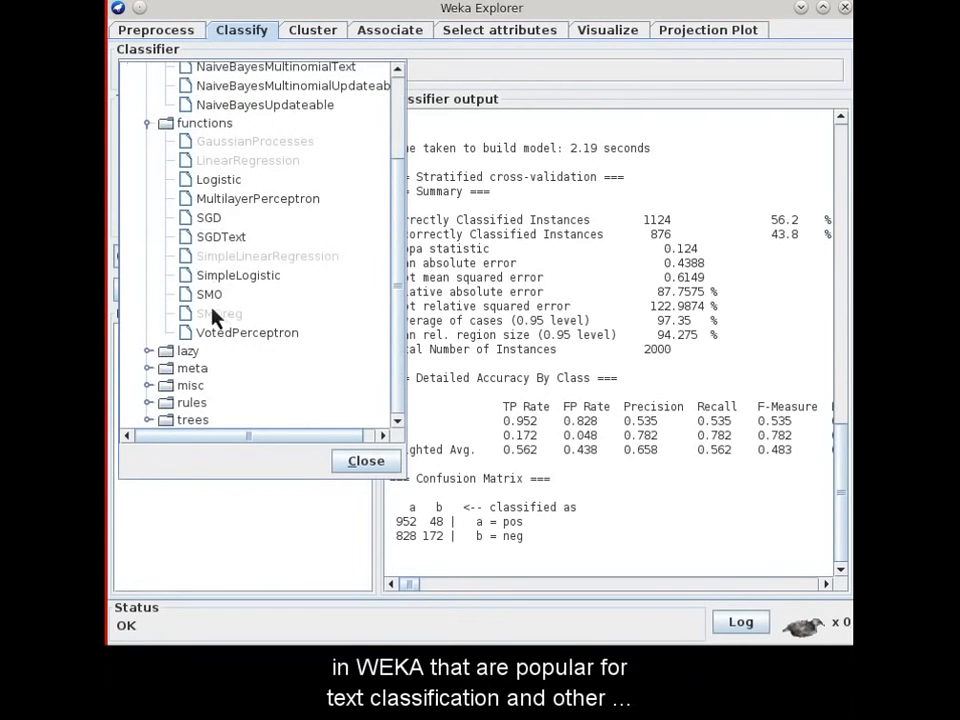
click(147, 351)
click(398, 408)
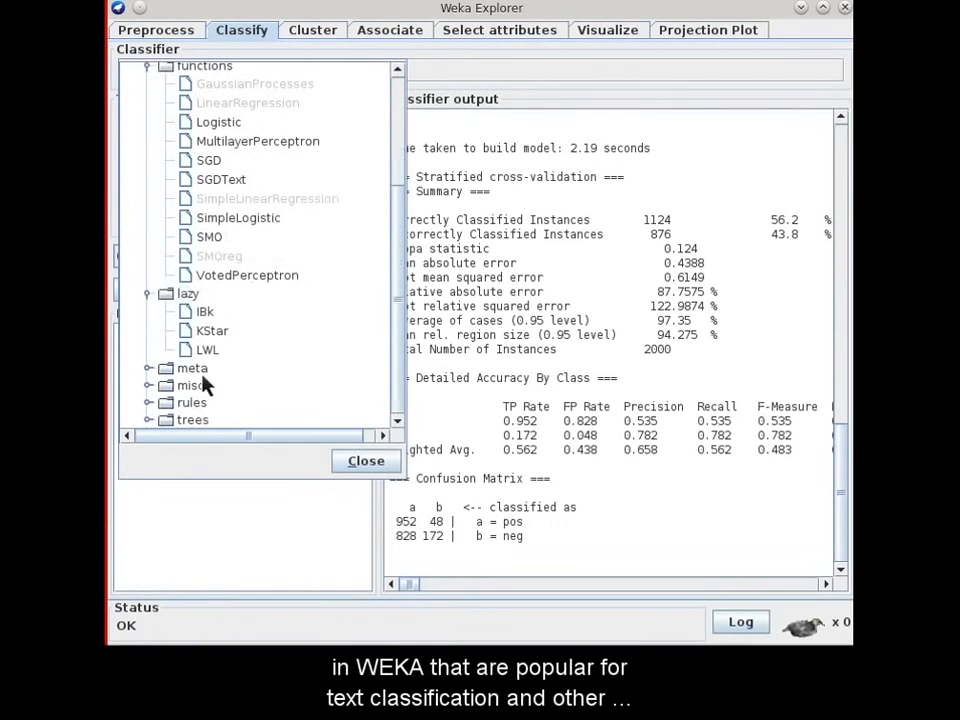
click(150, 368)
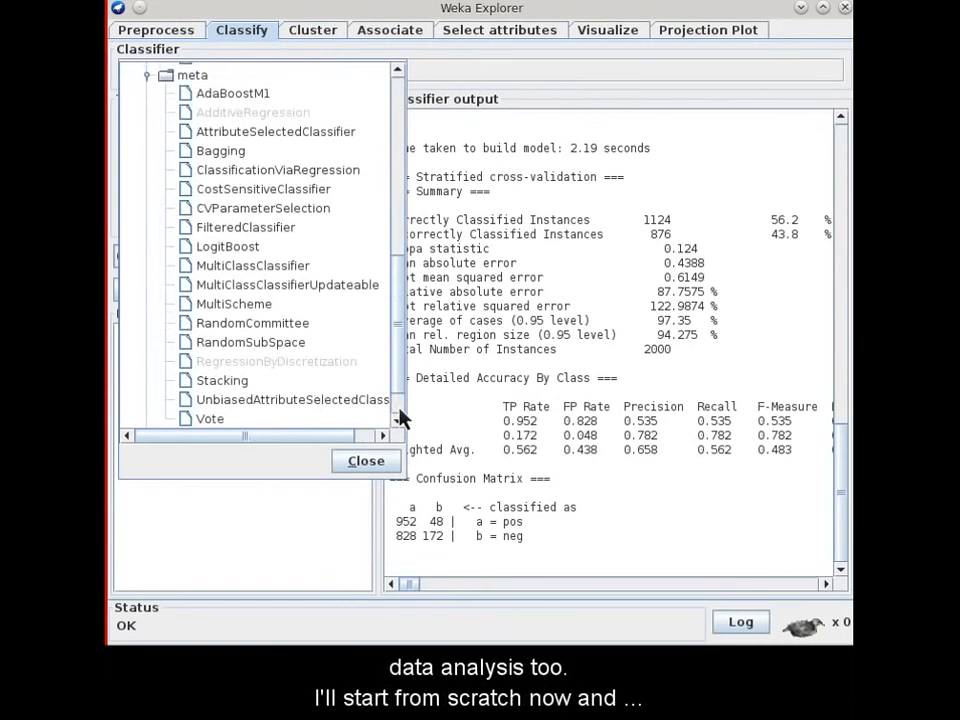
click(400, 418)
click(150, 386)
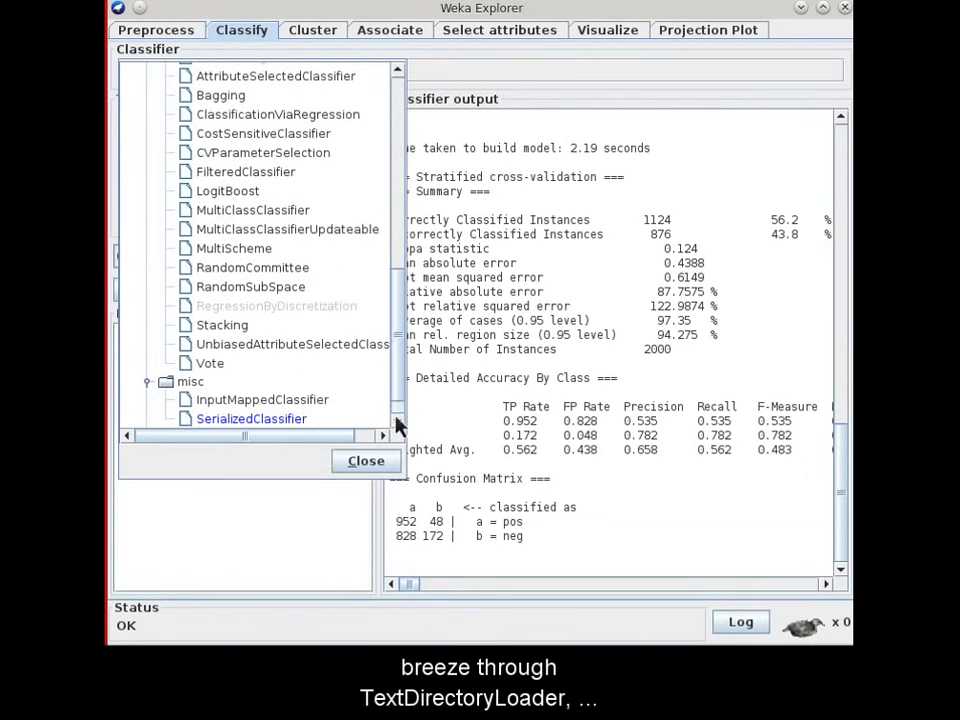
click(397, 421)
click(148, 403)
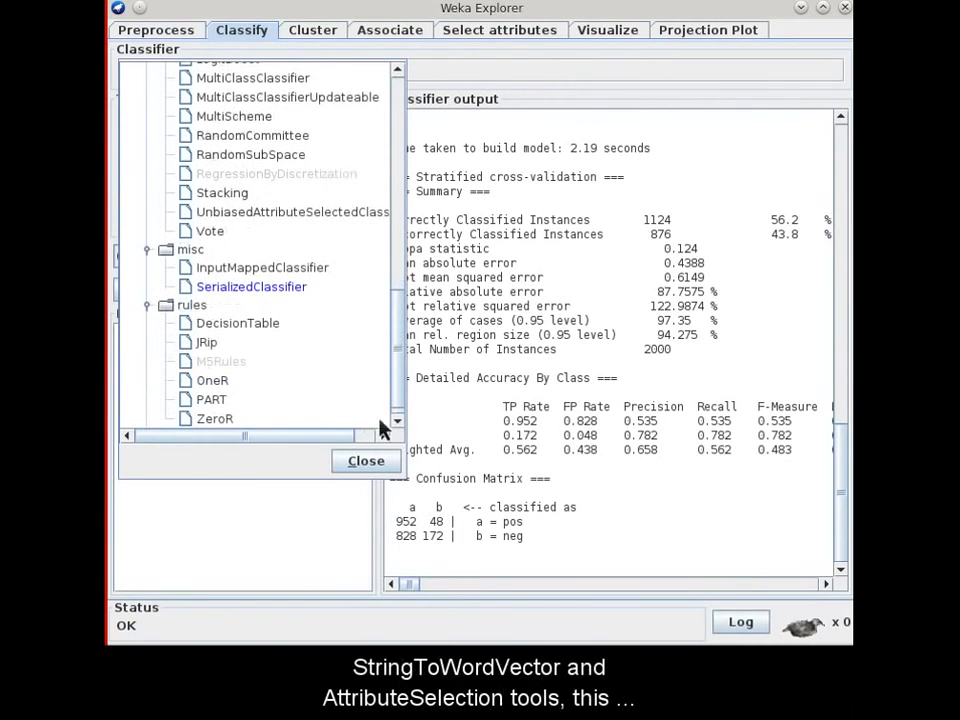
click(398, 421)
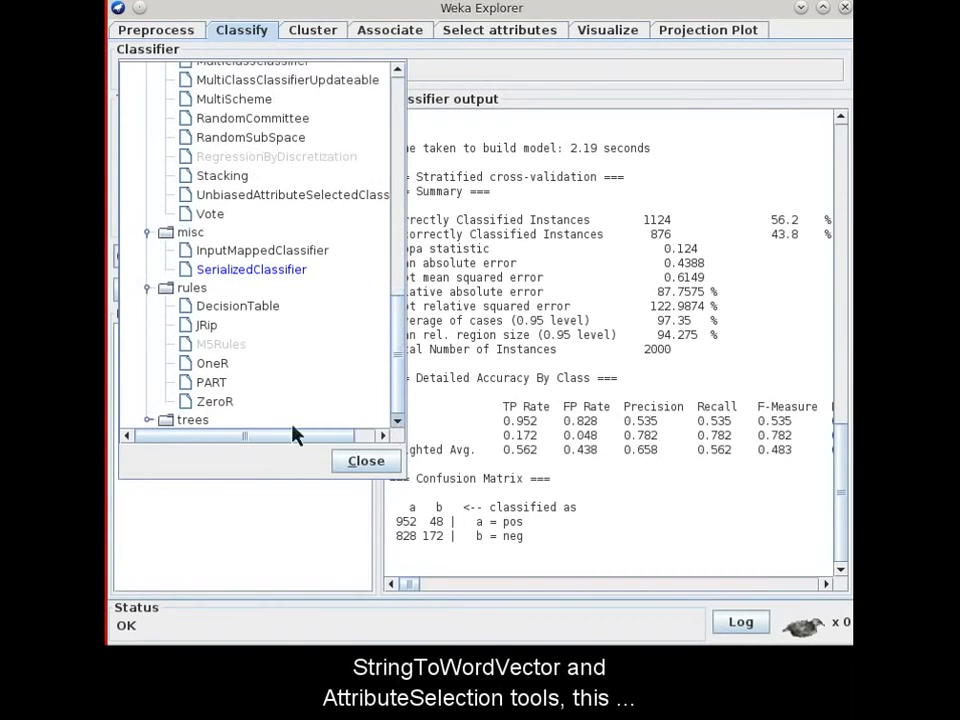
click(150, 421)
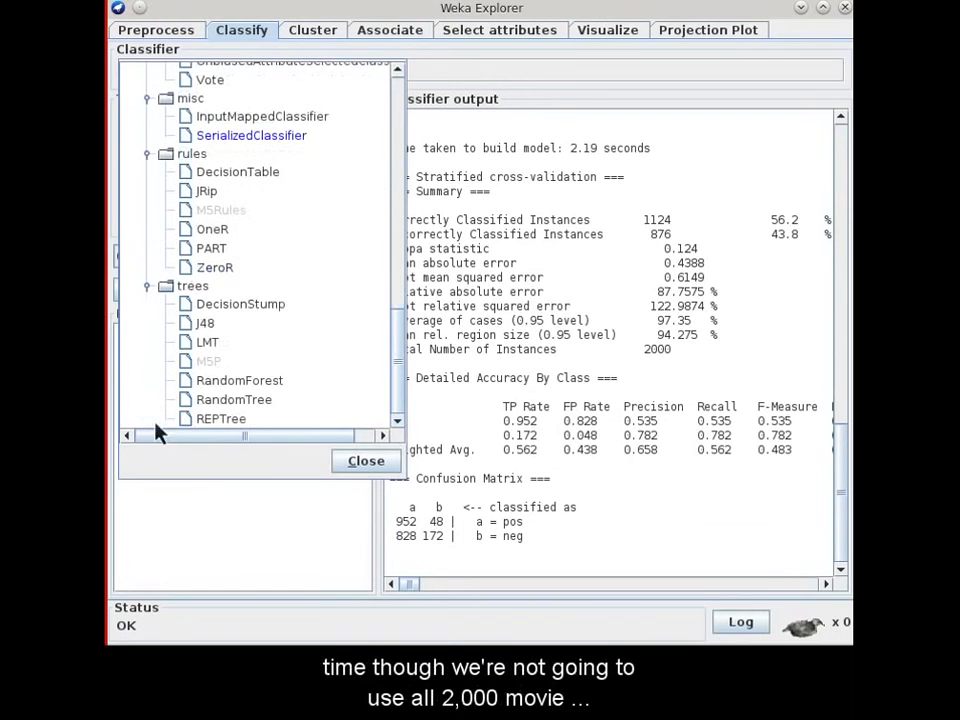
click(368, 467)
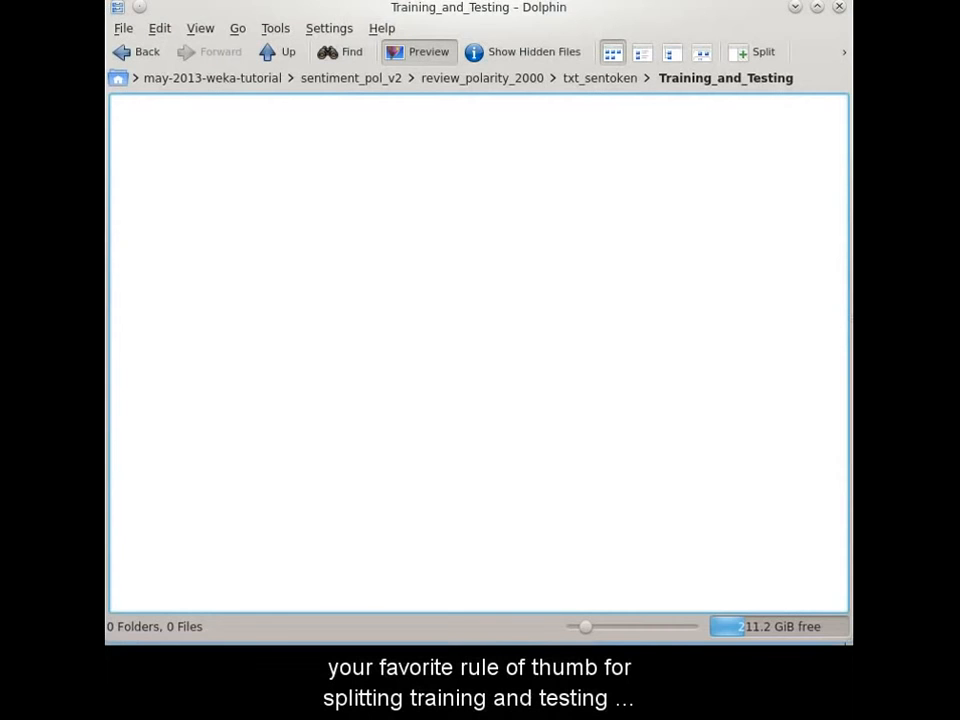
Step: Paste the TEST and TRAIN folders into Training_and_Testing, and check the review files in TRAIN's pos and neg subfolders
key(ctrl+v)
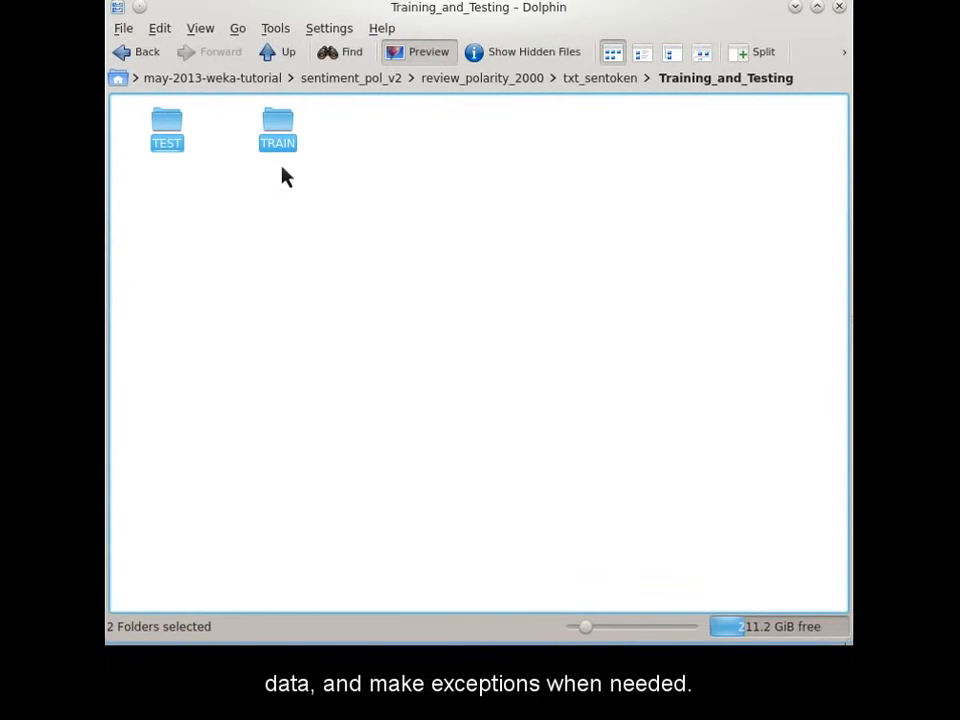
click(285, 150)
click(281, 152)
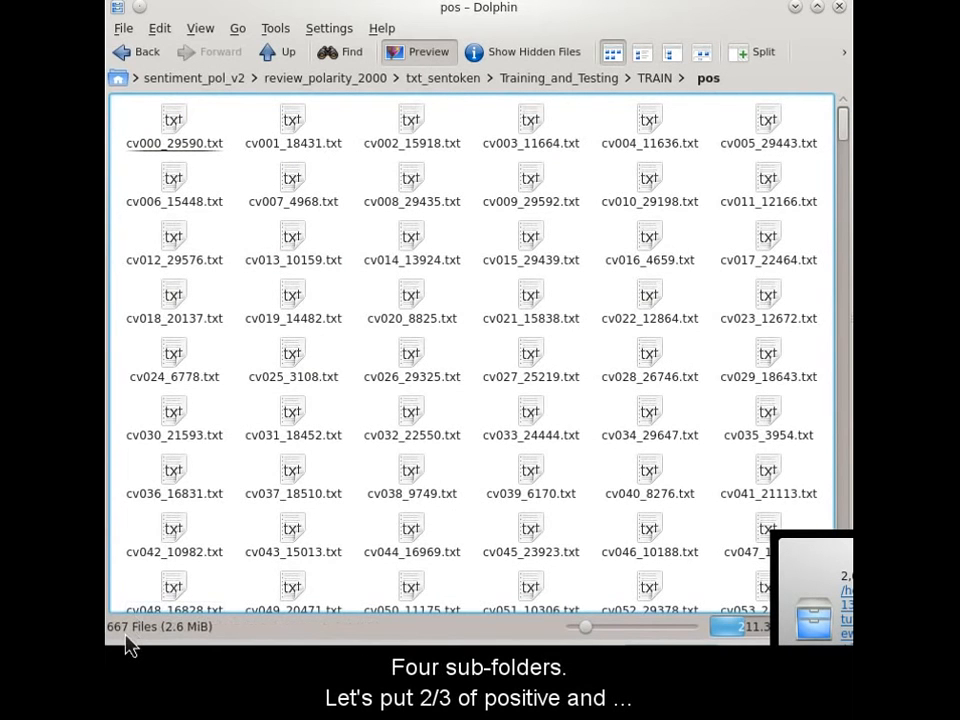
click(652, 80)
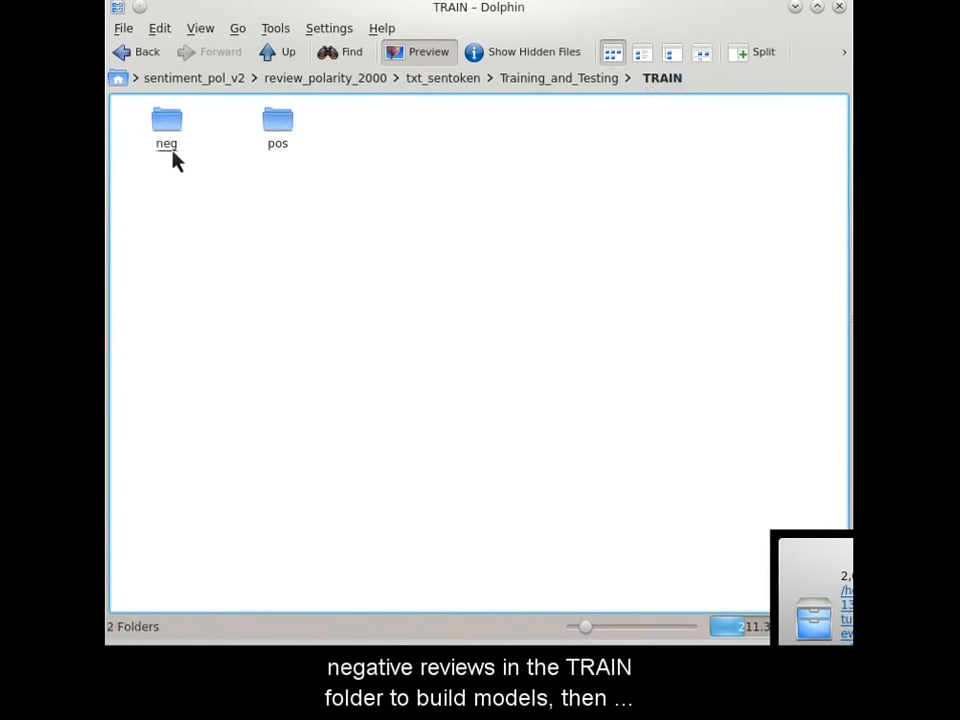
click(170, 150)
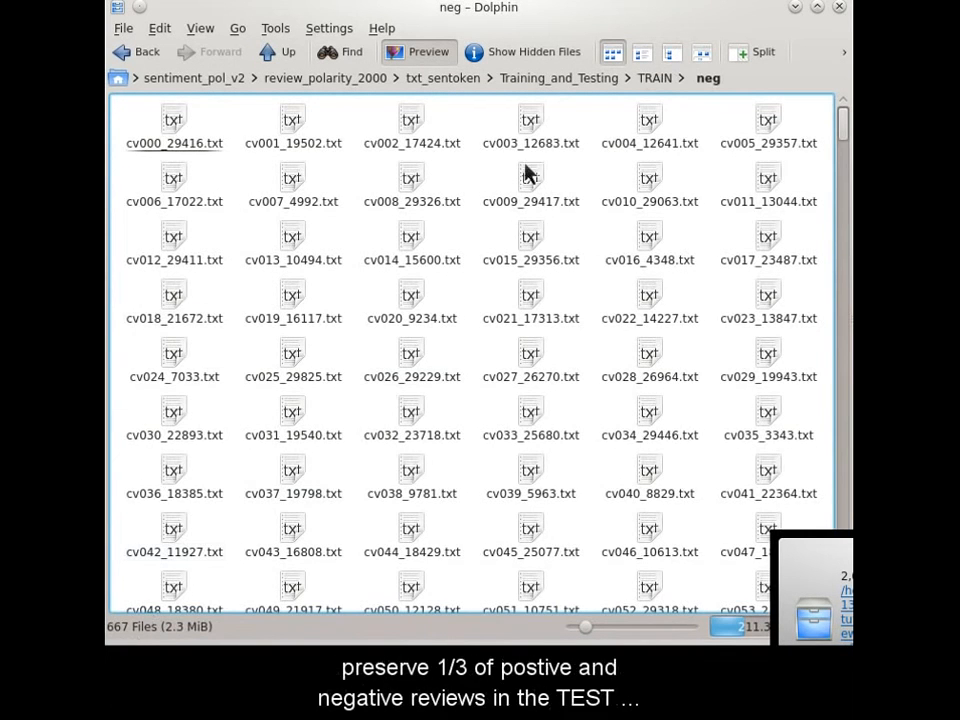
Step: Check the negative review files held in the TEST folder's neg subfolder
click(560, 78)
click(170, 150)
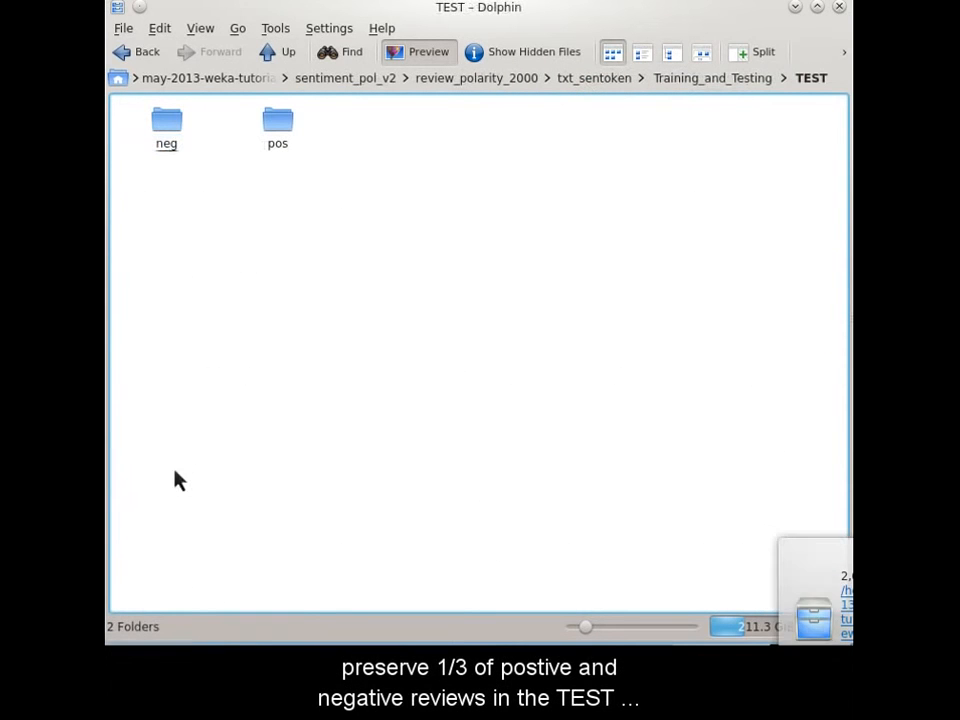
click(167, 148)
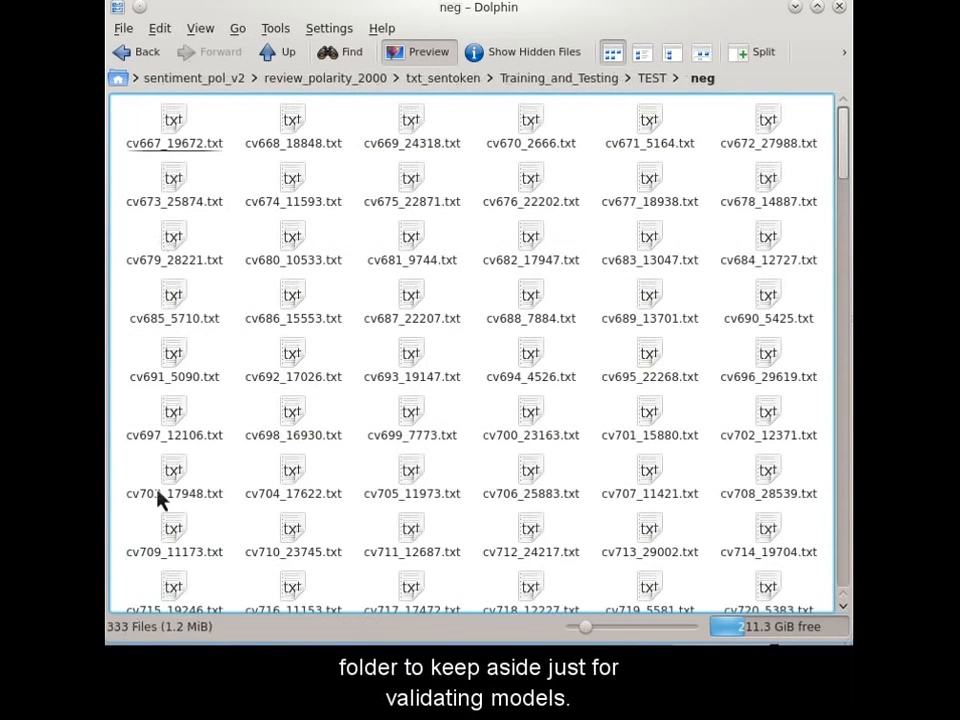
click(650, 80)
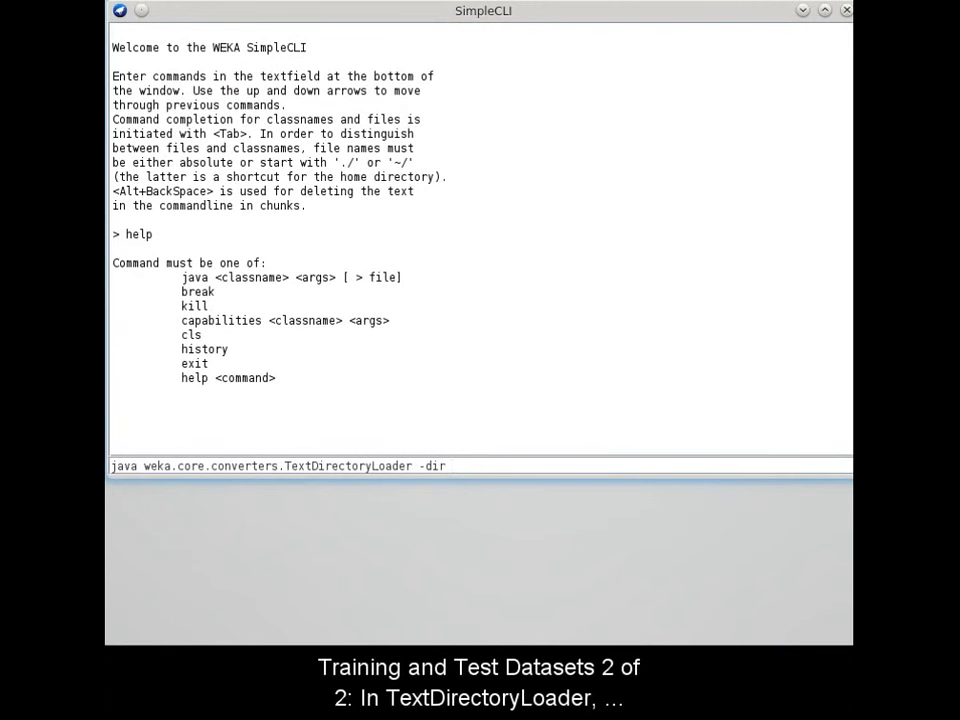
Step: Convert the TRAIN folder to /home/bw/Desktop/weka-3-7-8/data/TRAIN.arff with TextDirectoryLoader, and locate that file from Weka Explorer without loading it
key(ctrl+v)
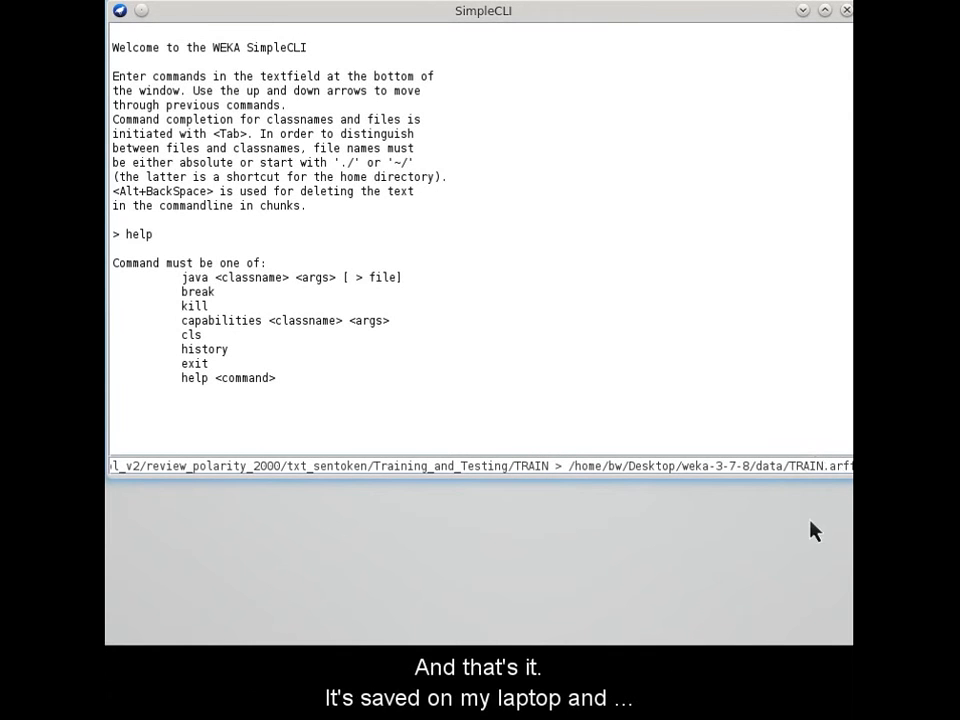
key(Return)
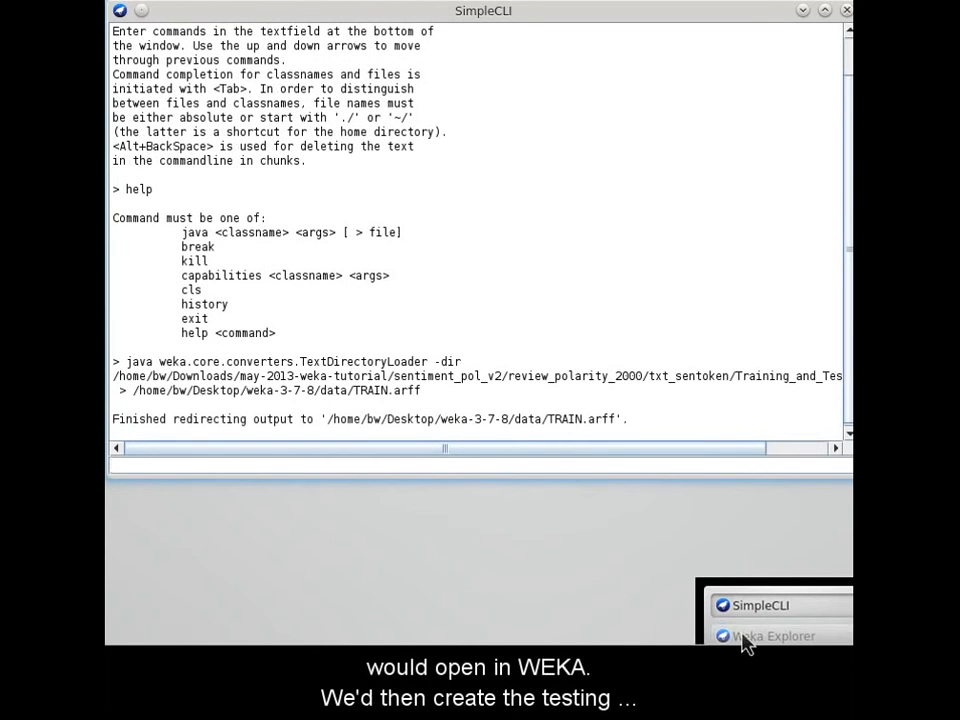
click(742, 636)
click(172, 72)
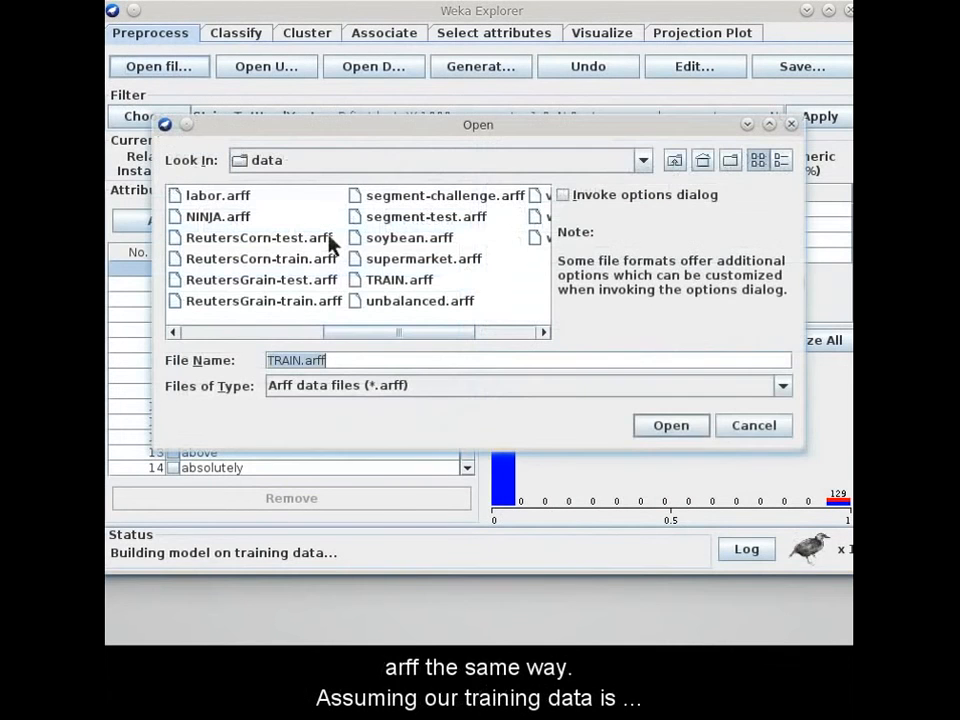
click(391, 285)
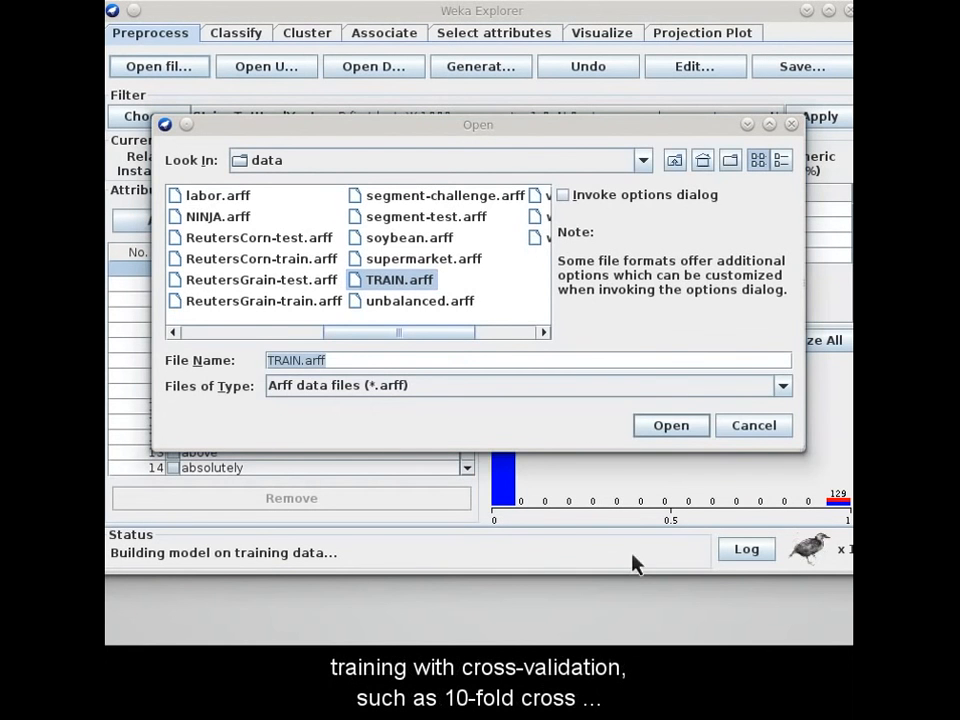
click(741, 428)
Step: Try setting the classifier's cross-validation to 10 folds
click(230, 36)
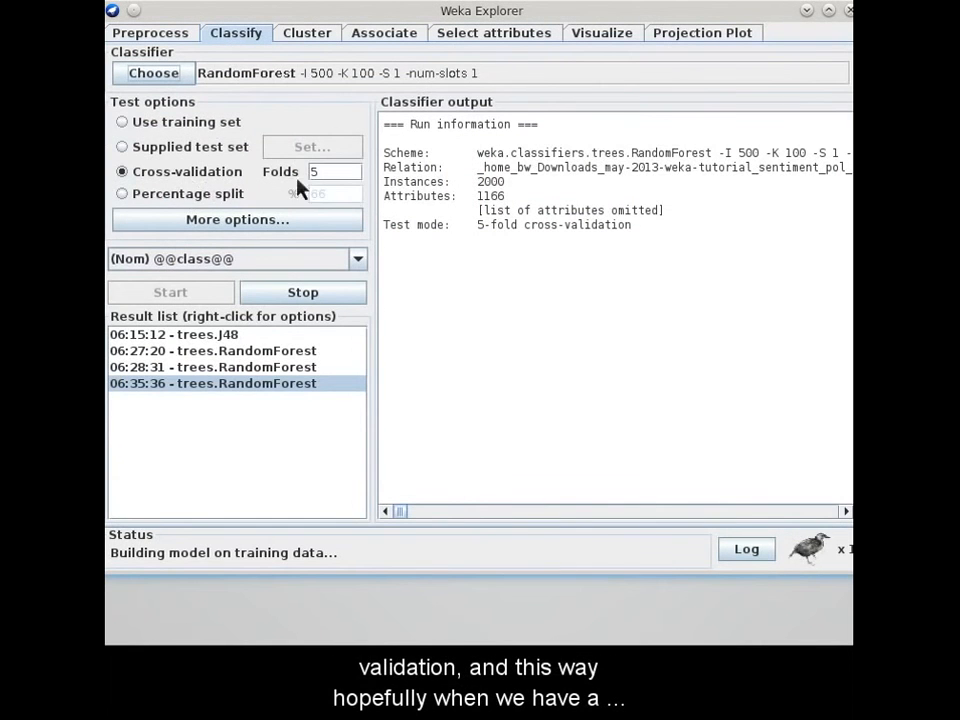
click(334, 178)
key(BackSpace)
text(10)
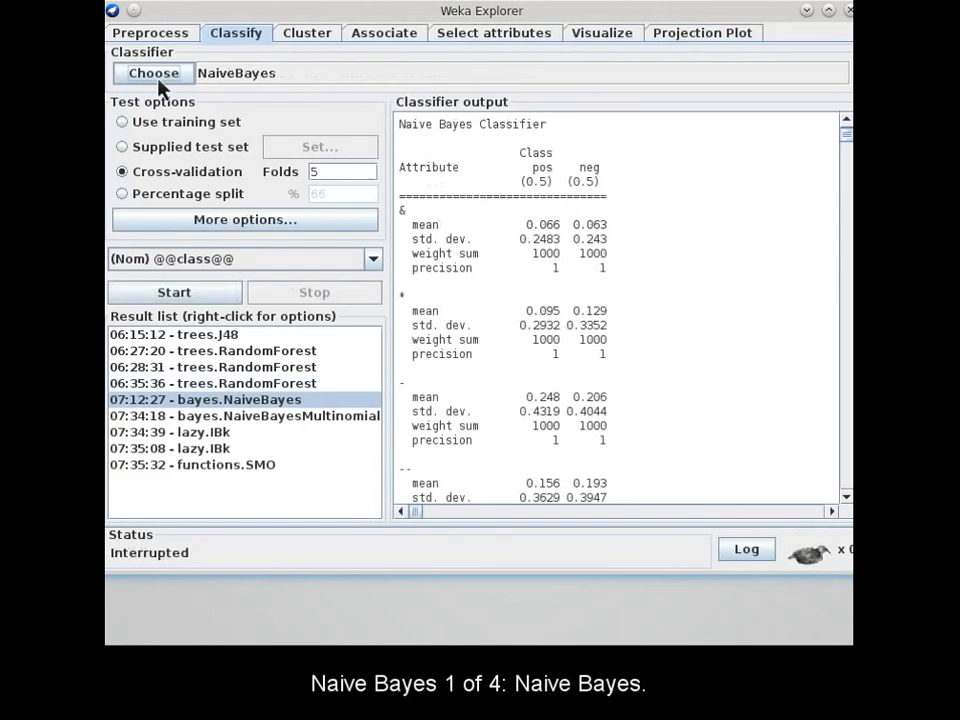
Step: Keep the NaiveBayes classifier, and examine the per-word means for the pos and neg classes in its output
click(155, 77)
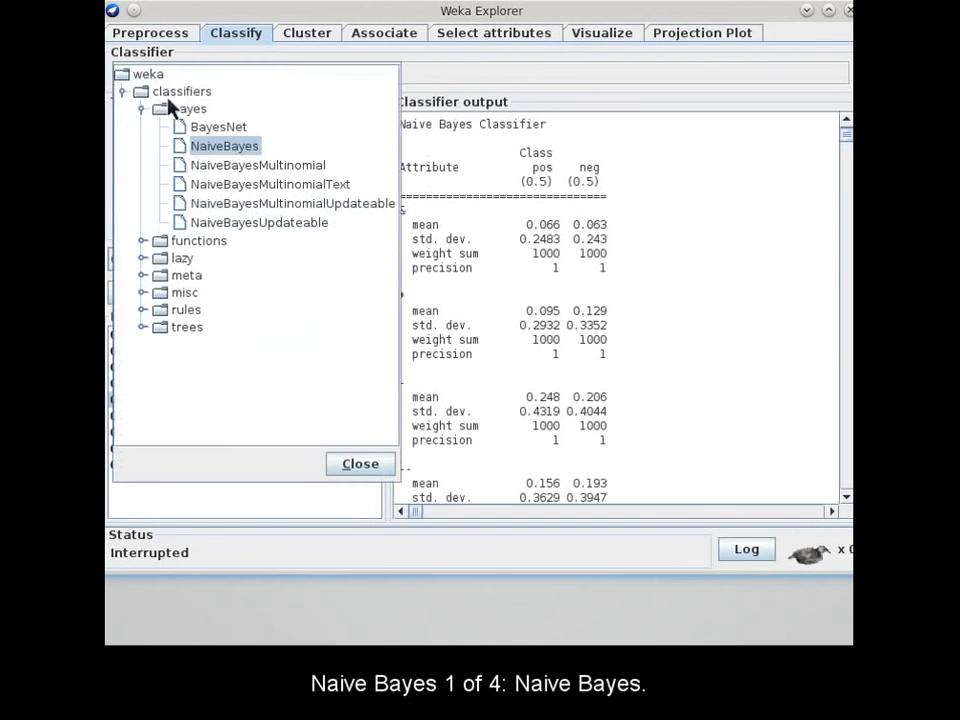
click(360, 465)
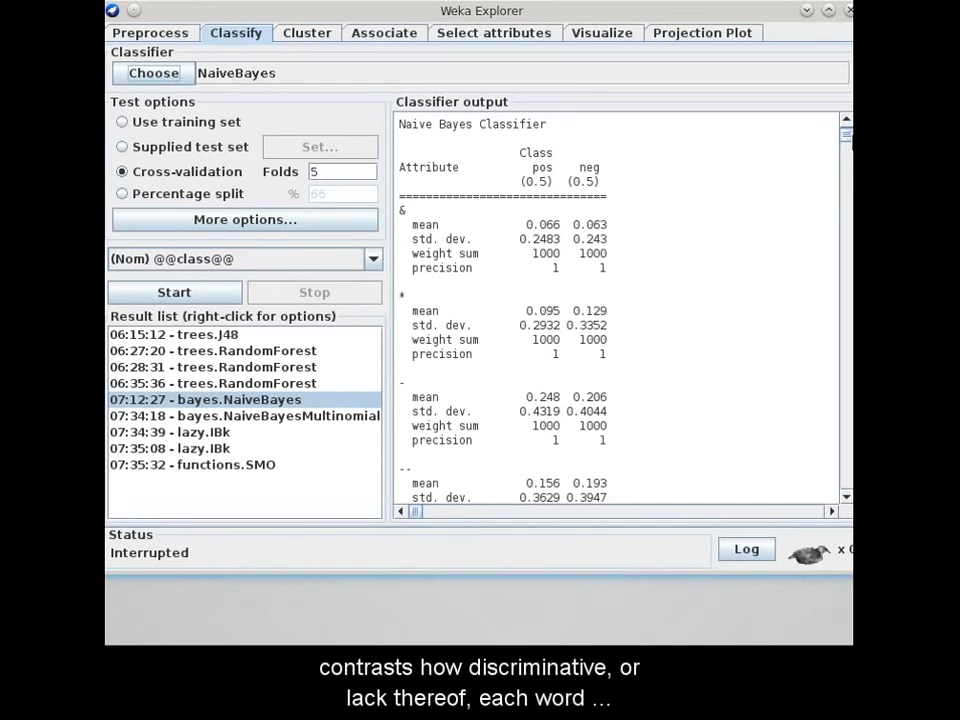
drag(850, 136, 850, 159)
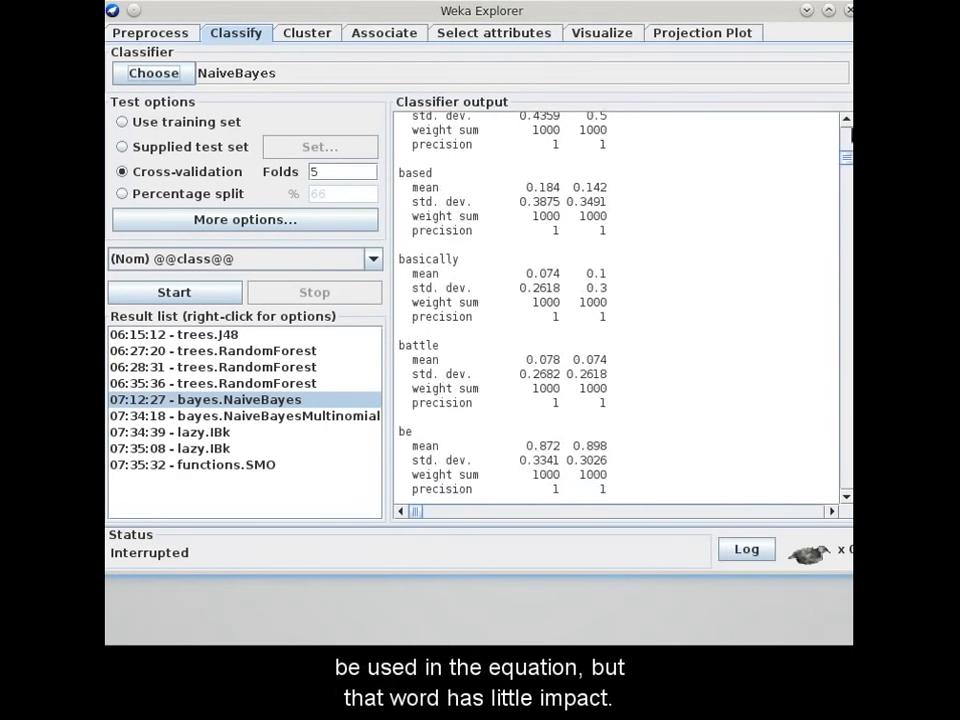
scroll(555, 165, up, 3)
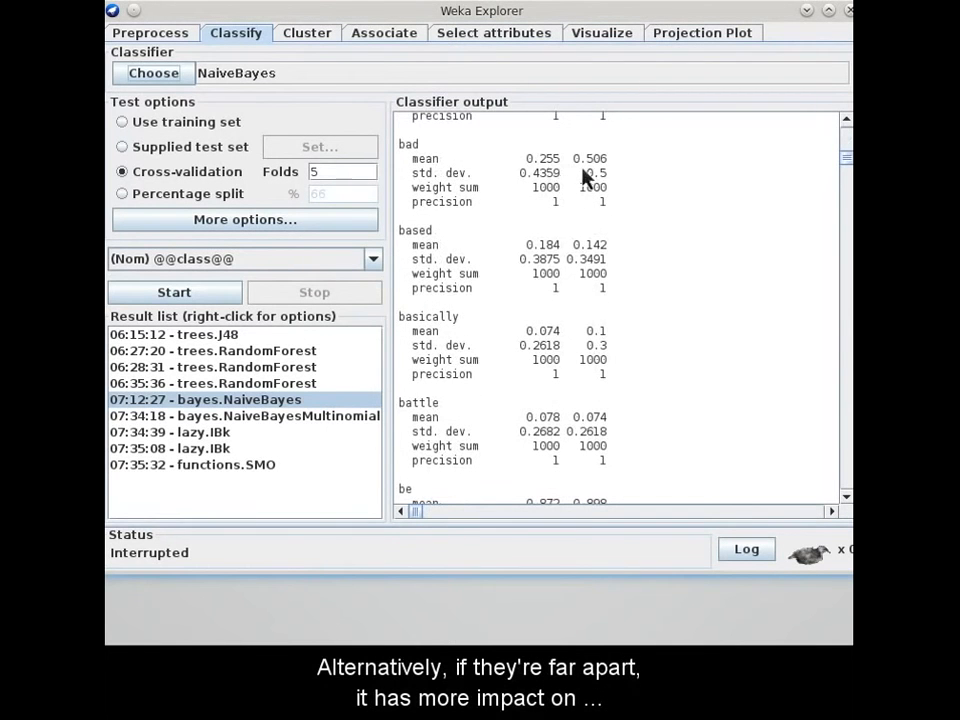
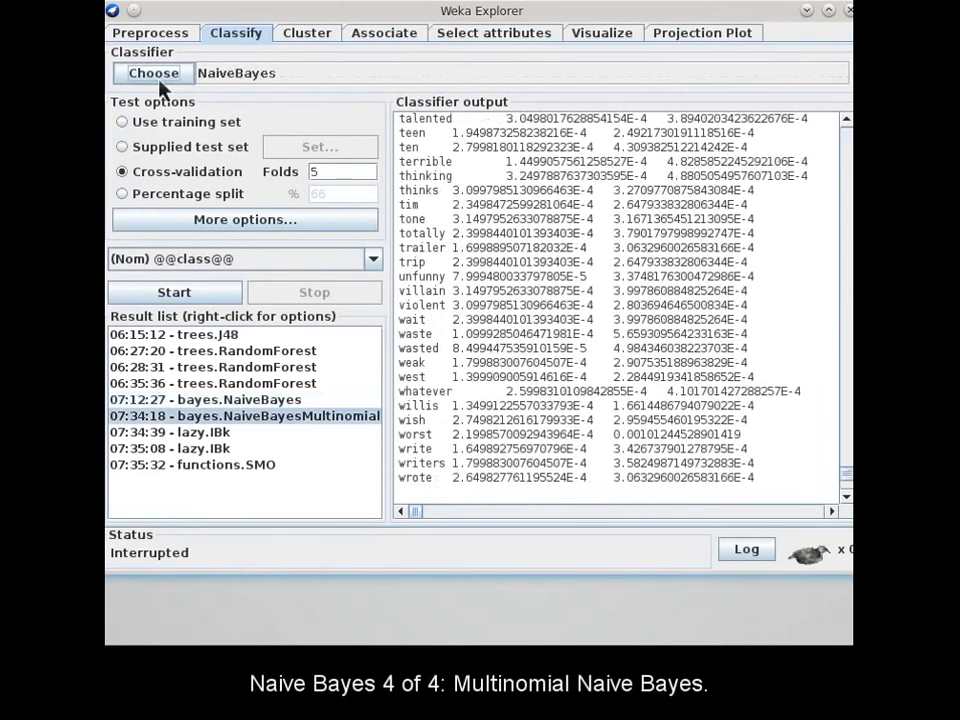
Step: Select the NaiveBayesMultinomial classifier from the bayes family
click(150, 73)
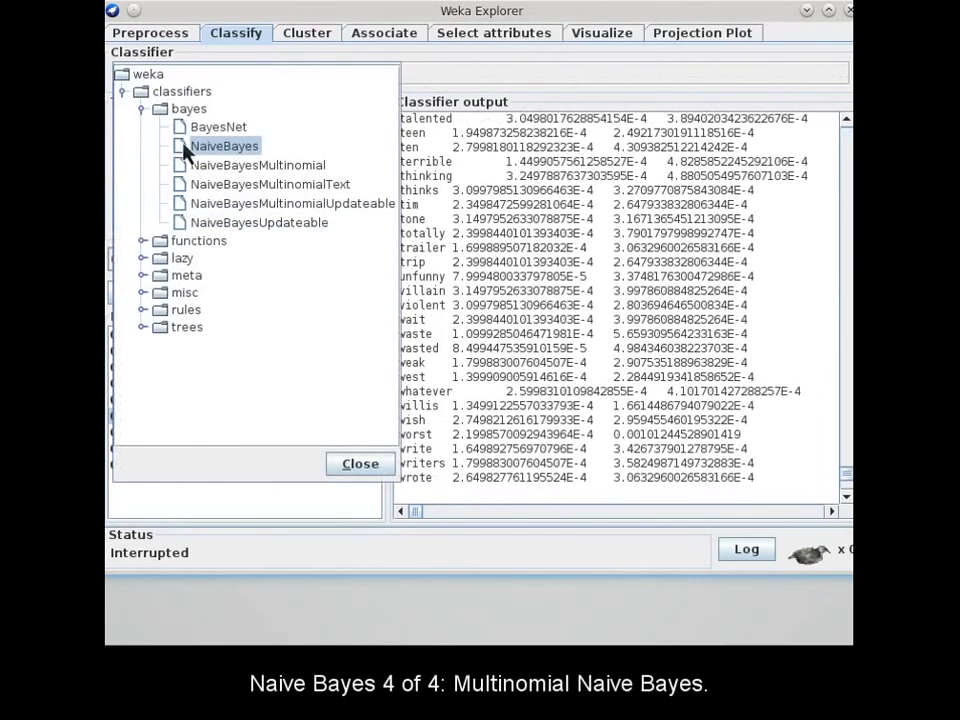
click(258, 165)
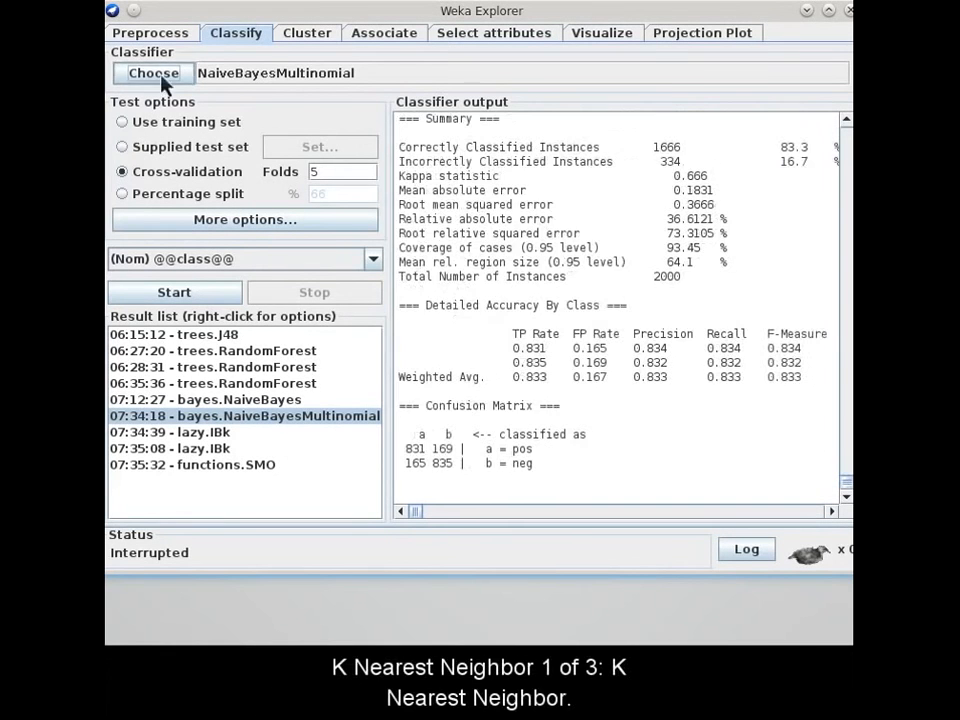
Step: Select the IBk nearest-neighbour classifier from the lazy family, and open its settings
click(155, 75)
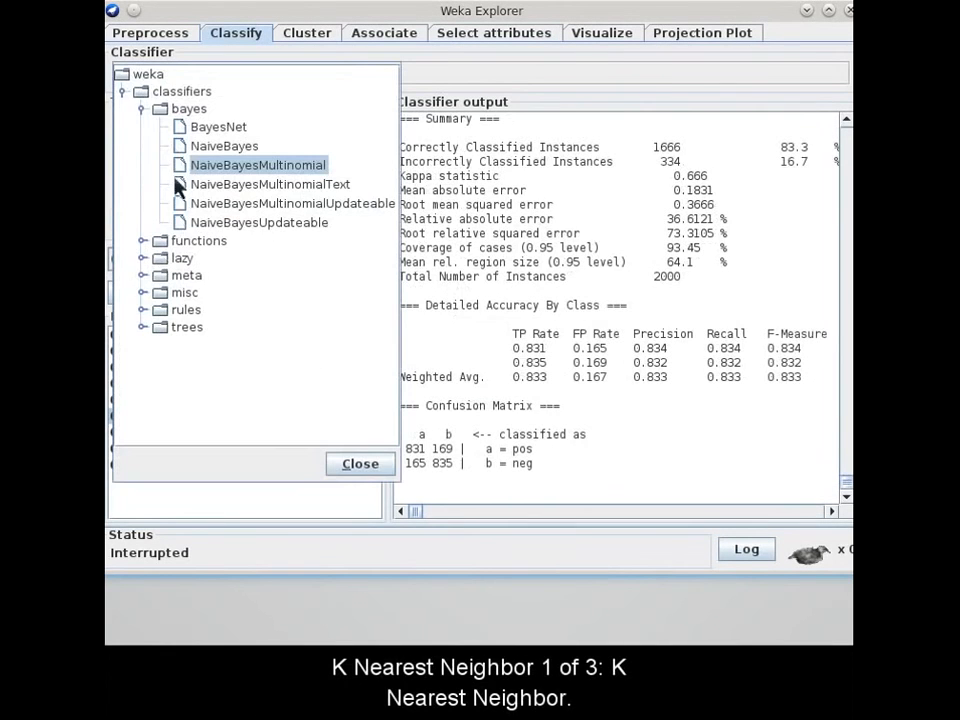
click(143, 258)
click(198, 276)
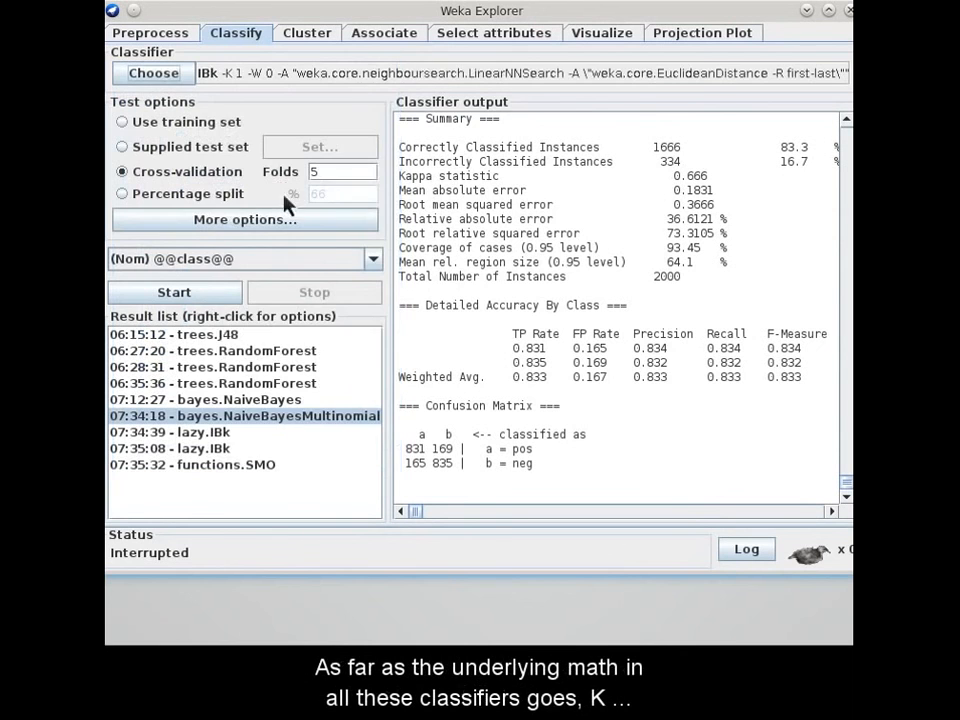
click(424, 78)
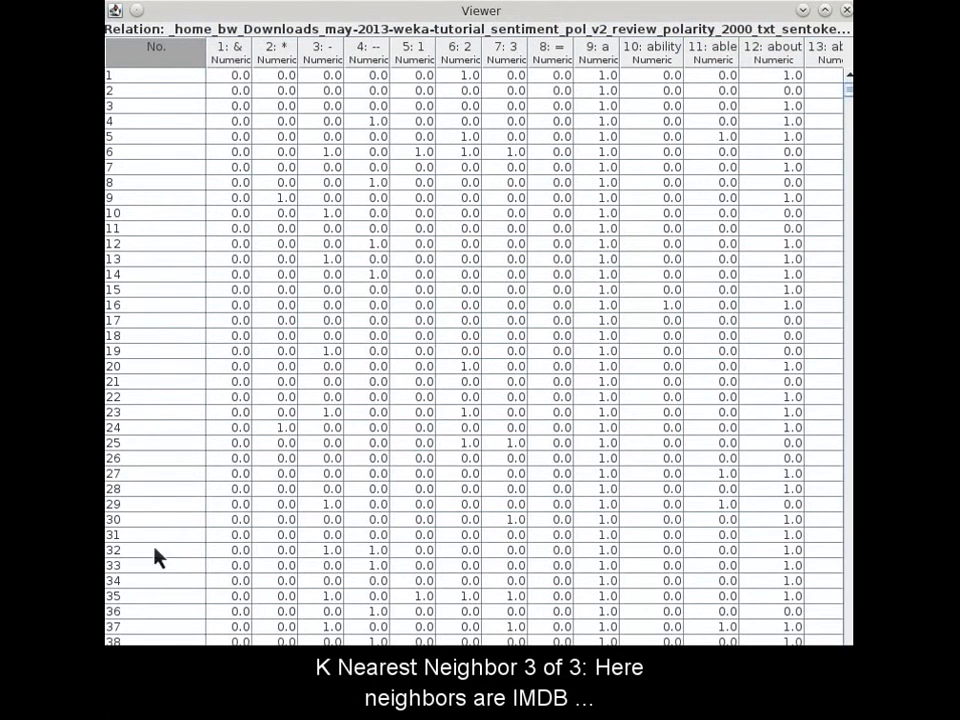
Step: Examine the word values of the first three reviews in the data viewer, and close the viewer
click(147, 77)
click(147, 95)
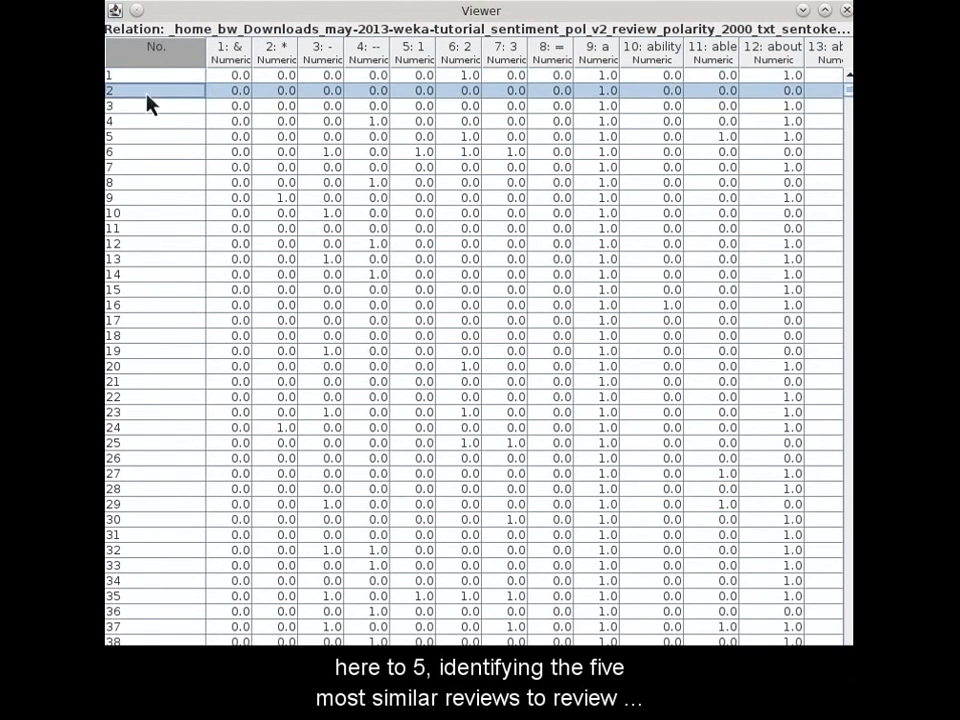
click(144, 110)
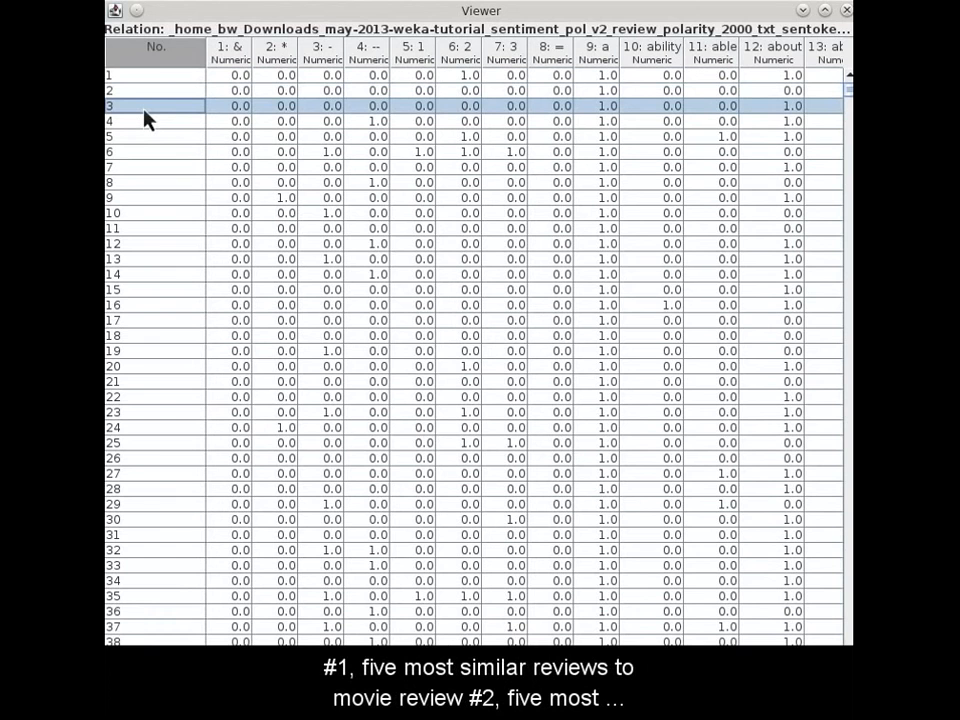
click(846, 10)
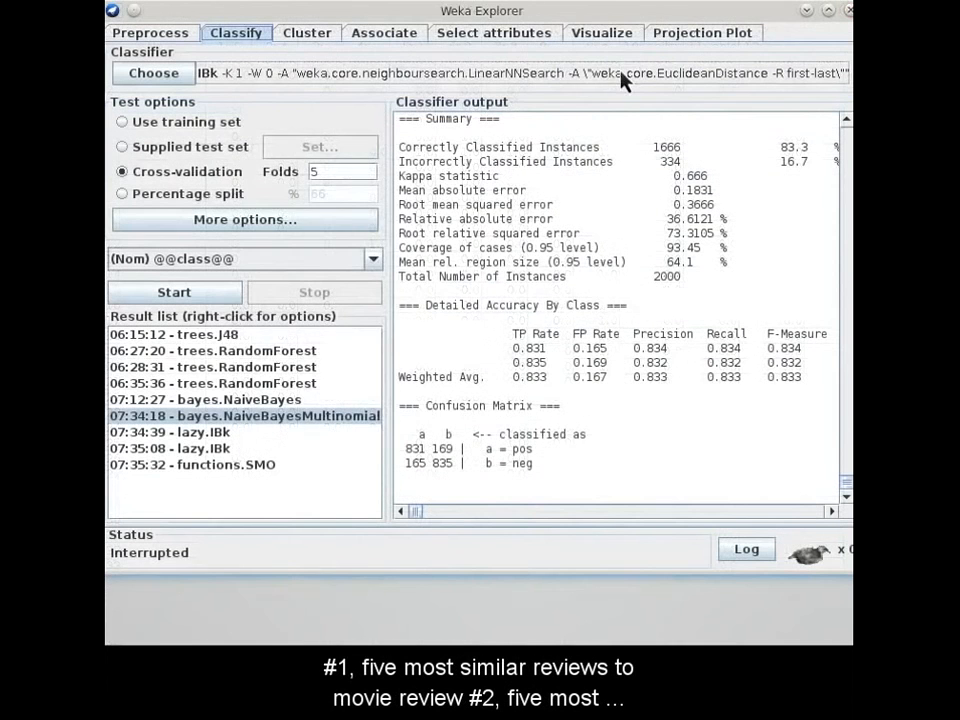
Step: Examine IBk's neighbour search algorithms, keeping LinearNNSearch, and look at the available distance functions in its settings
click(626, 76)
click(508, 356)
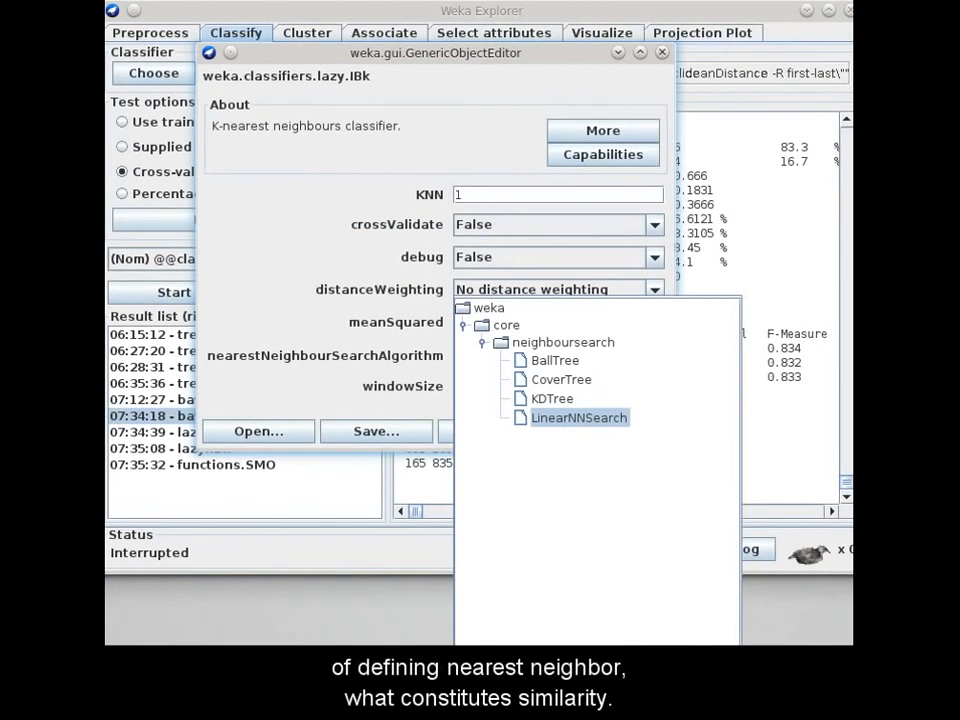
click(579, 417)
click(609, 358)
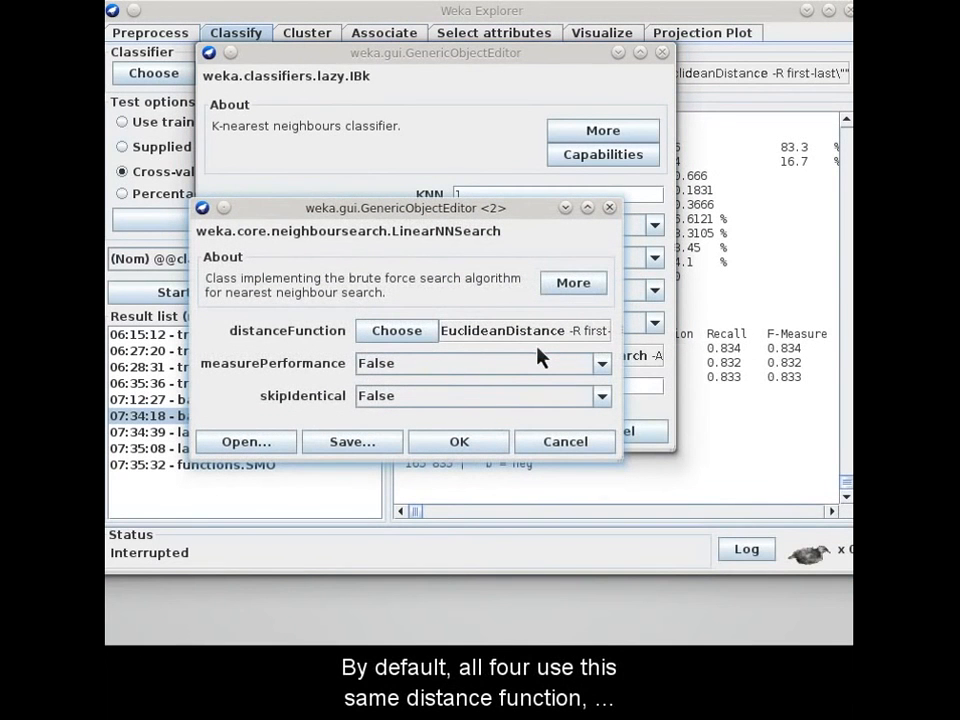
click(406, 334)
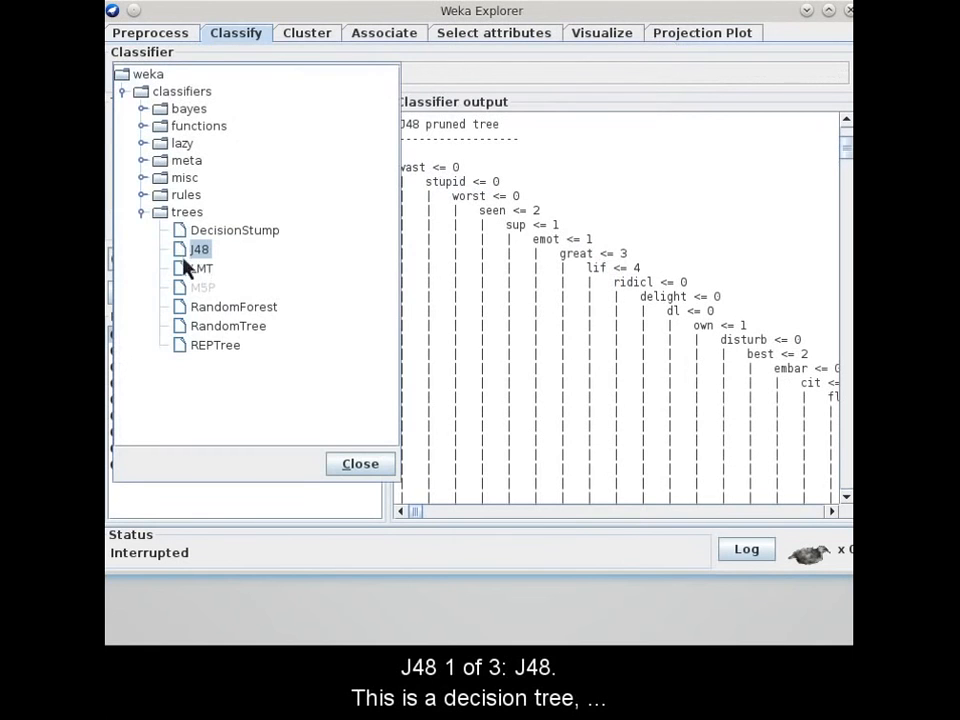
Step: Keep the J48 classifier, and examine the "worst > 0" branch of the pruned tree in the J48 output
click(345, 466)
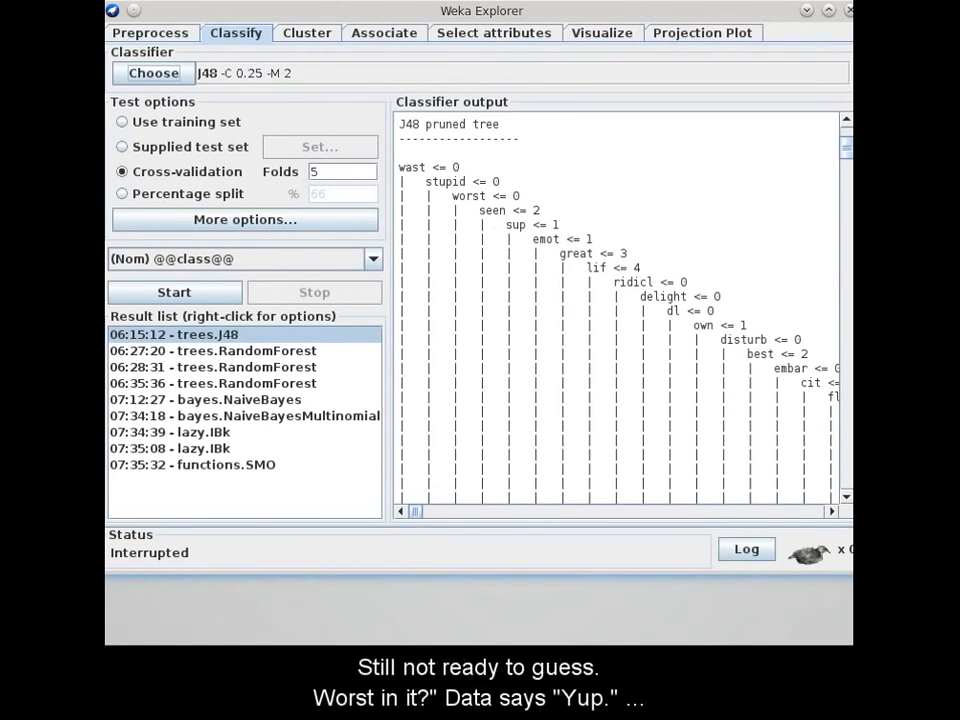
drag(846, 150, 846, 410)
scroll(846, 410, up, 1)
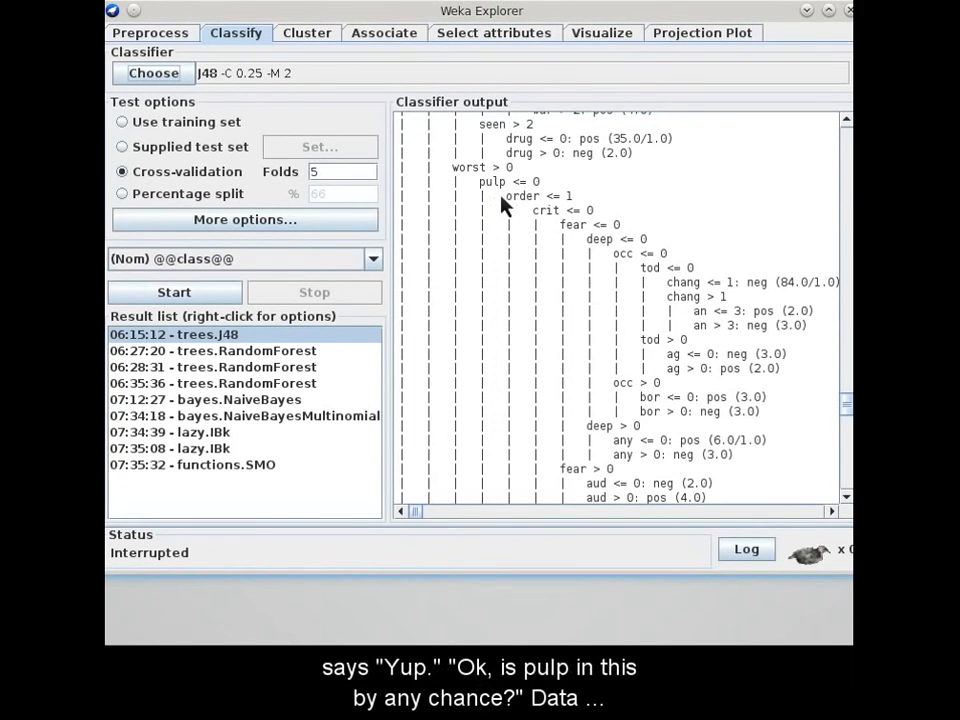
scroll(620, 310, down, 5)
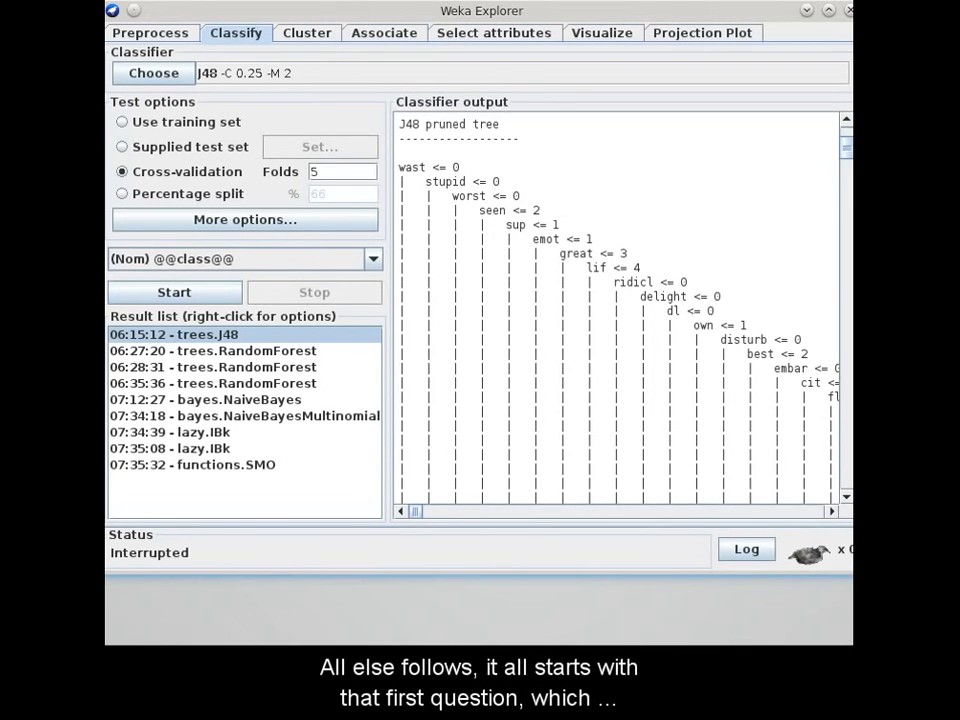
Step: Examine the "wast > 0" branch near the end of the J48 pruned tree, and return to the start of the output
drag(844, 148, 849, 438)
scroll(607, 250, down, 5)
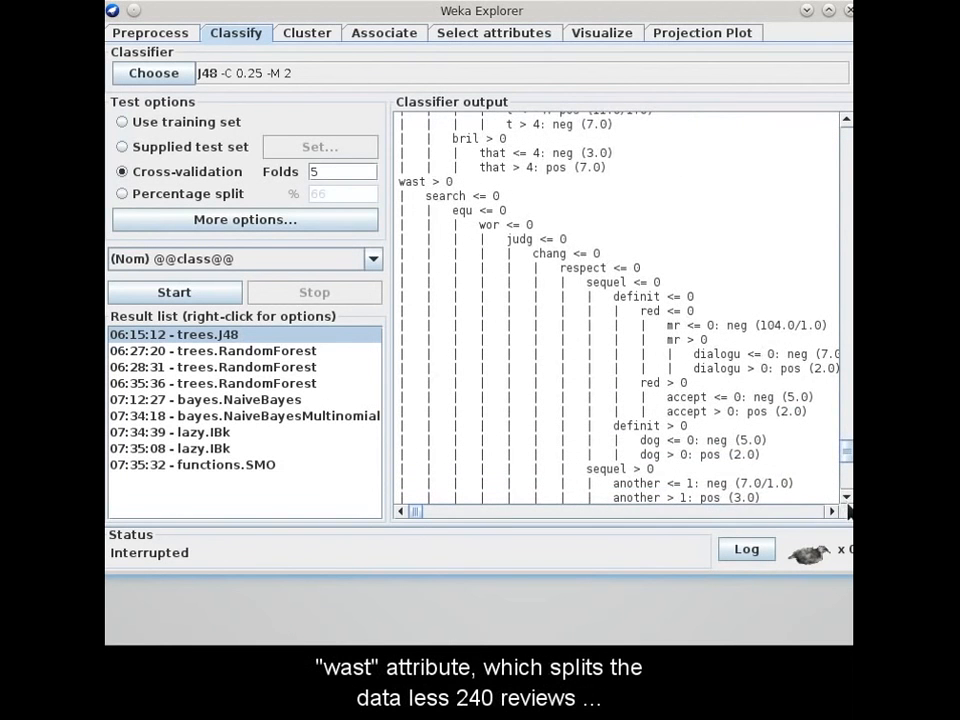
scroll(845, 490, down, 4)
scroll(847, 500, down, 3)
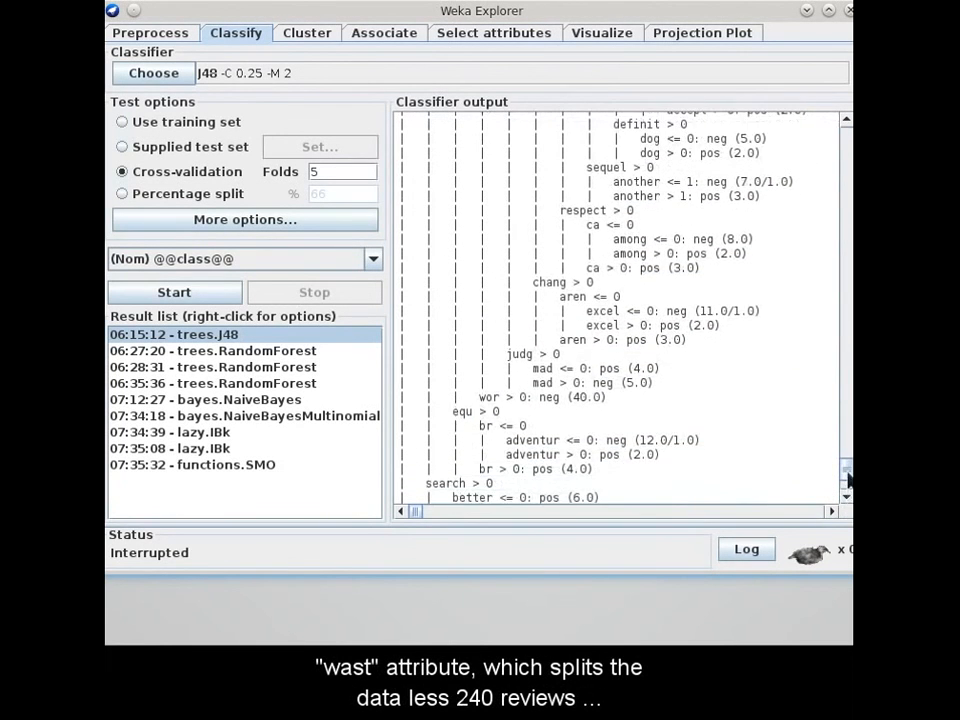
drag(848, 476, 843, 119)
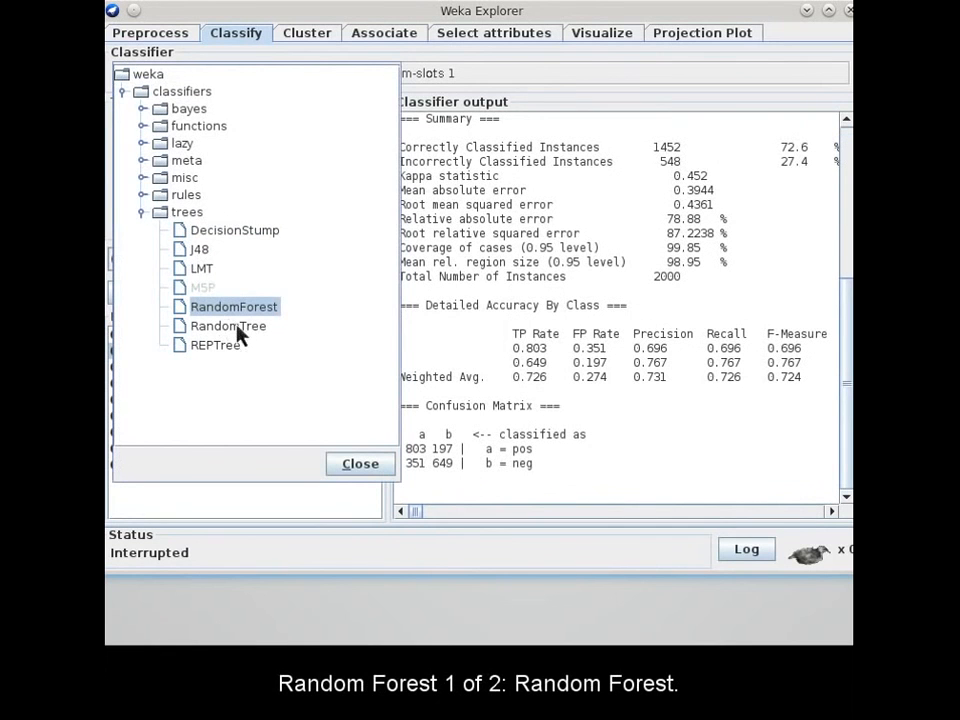
Step: Keep the RandomForest classifier, and set numTrees to 500 and numFeatures to 100 in its settings
click(343, 466)
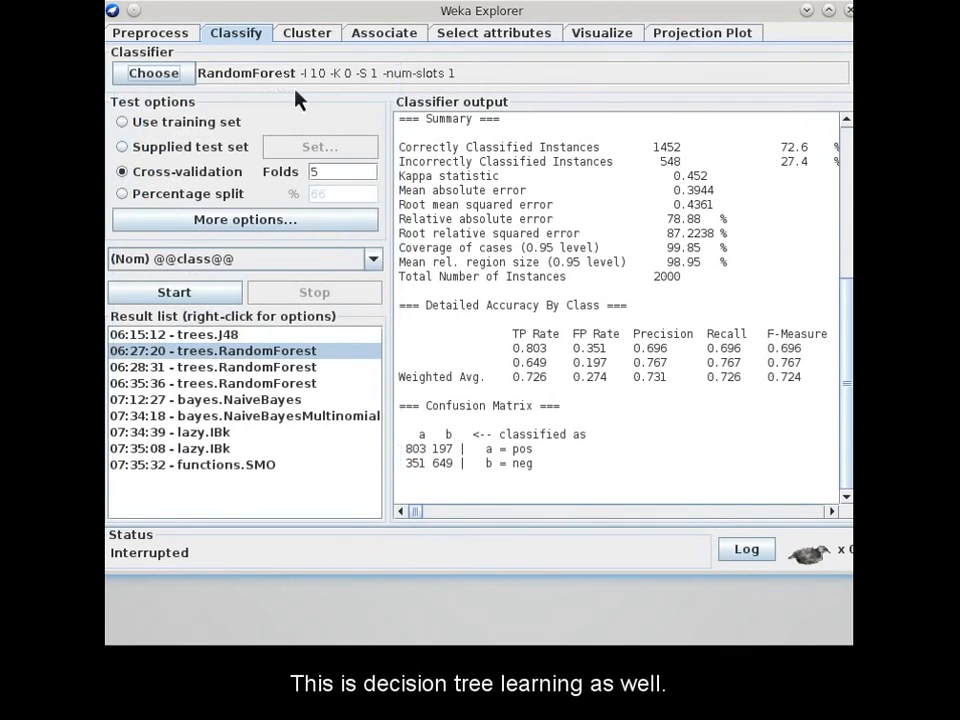
click(302, 78)
drag(317, 108, 472, 130)
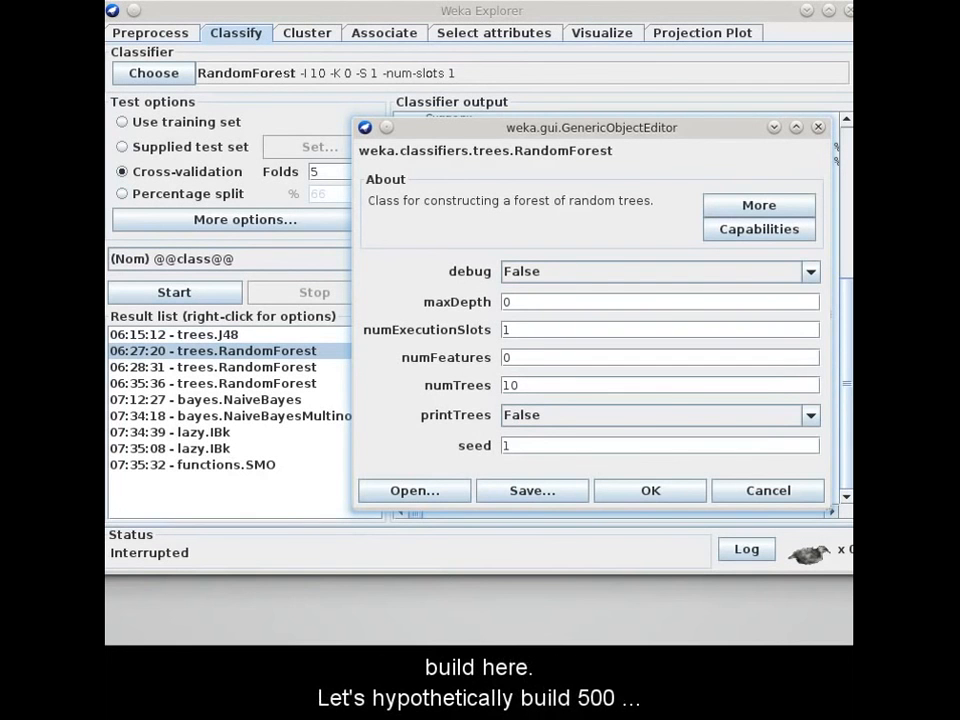
key(shift+Home)
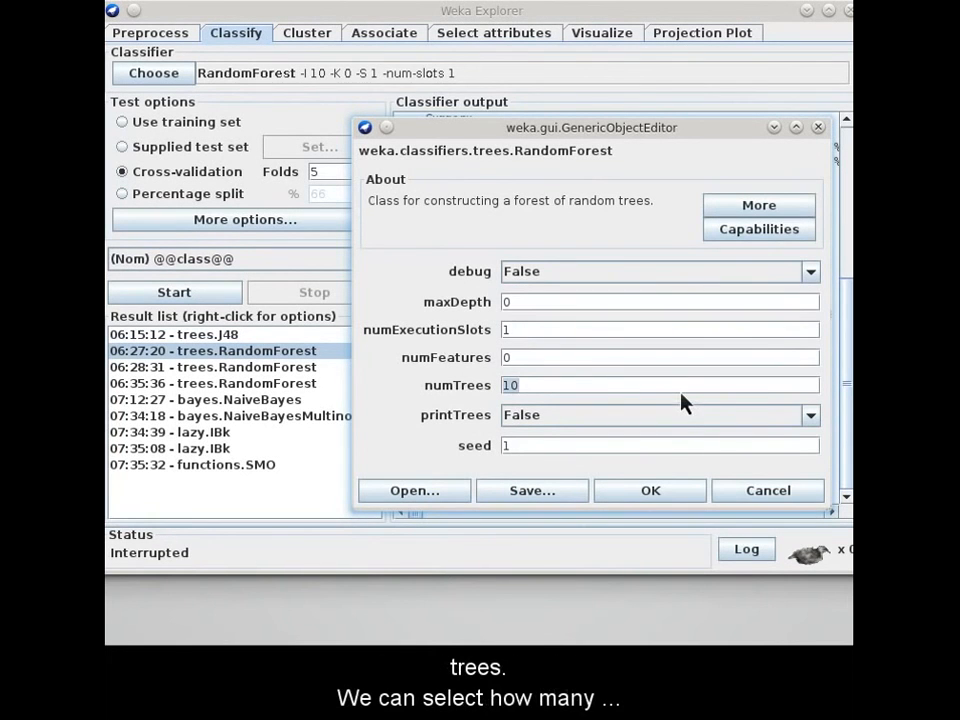
text(500)
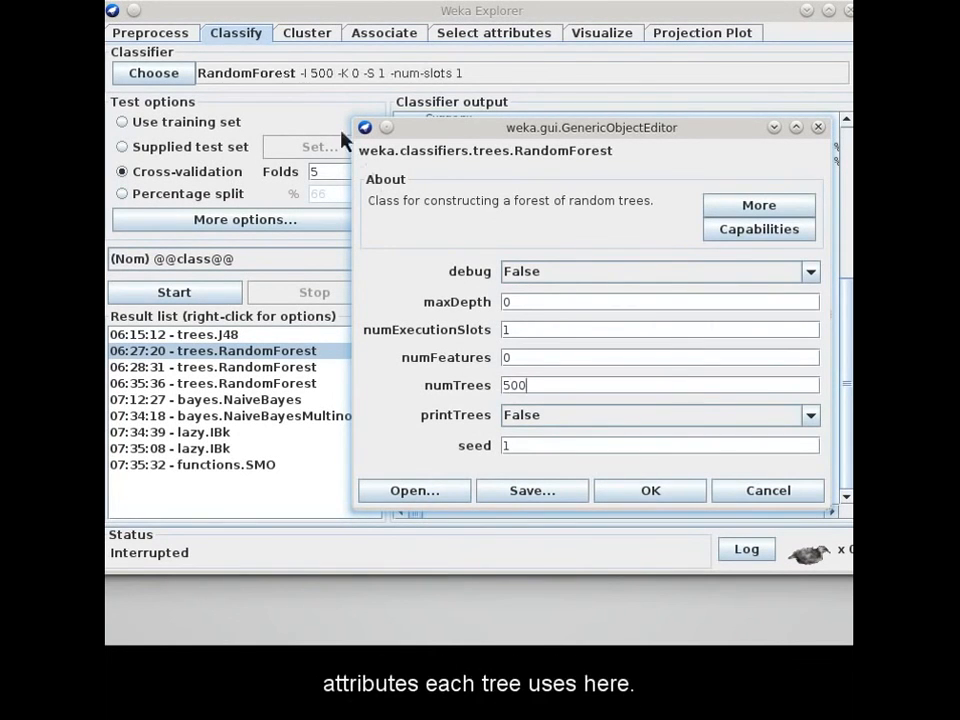
click(536, 362)
text(100)
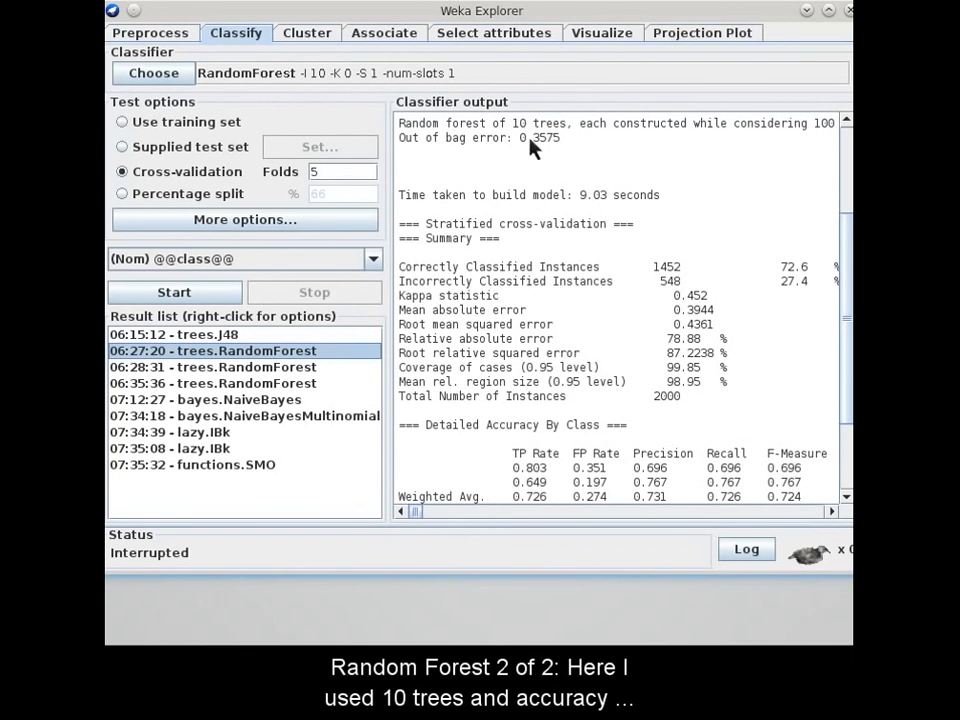
Step: Examine the number of trees and the cross-validation accuracy in the 06:28:31 and 06:35:36 RandomForest results
click(272, 367)
scroll(840, 140, up, 3)
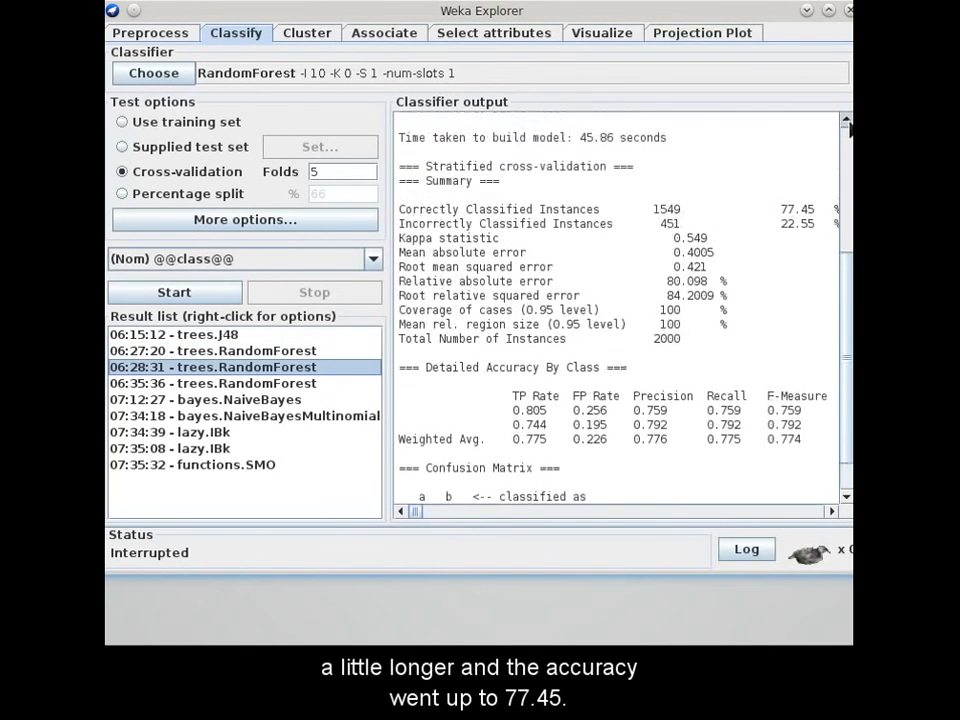
scroll(848, 130, up, 1)
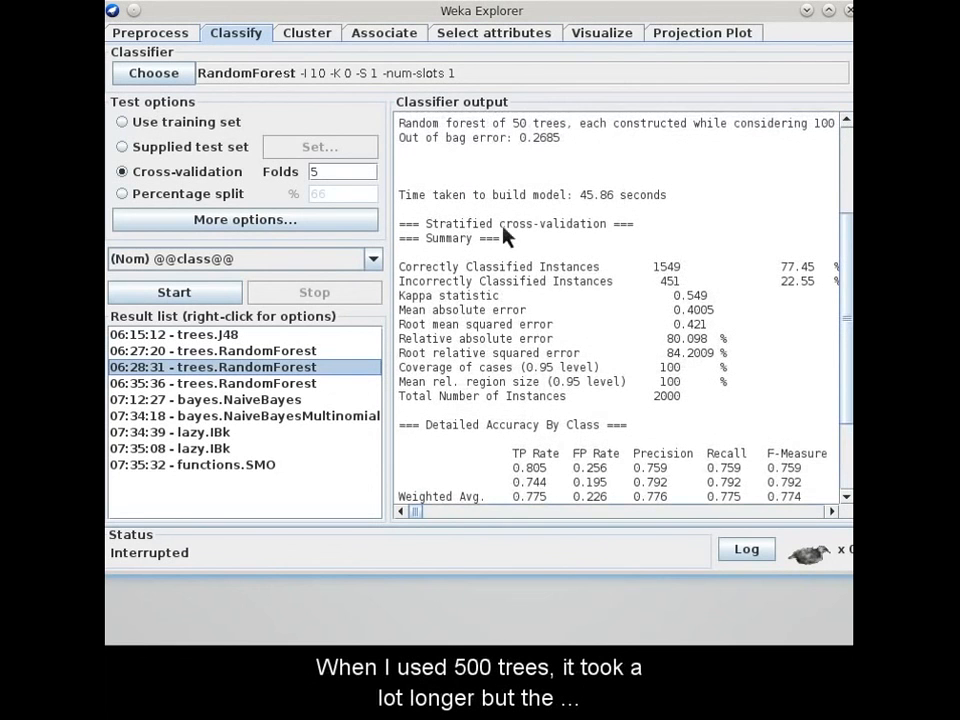
click(248, 385)
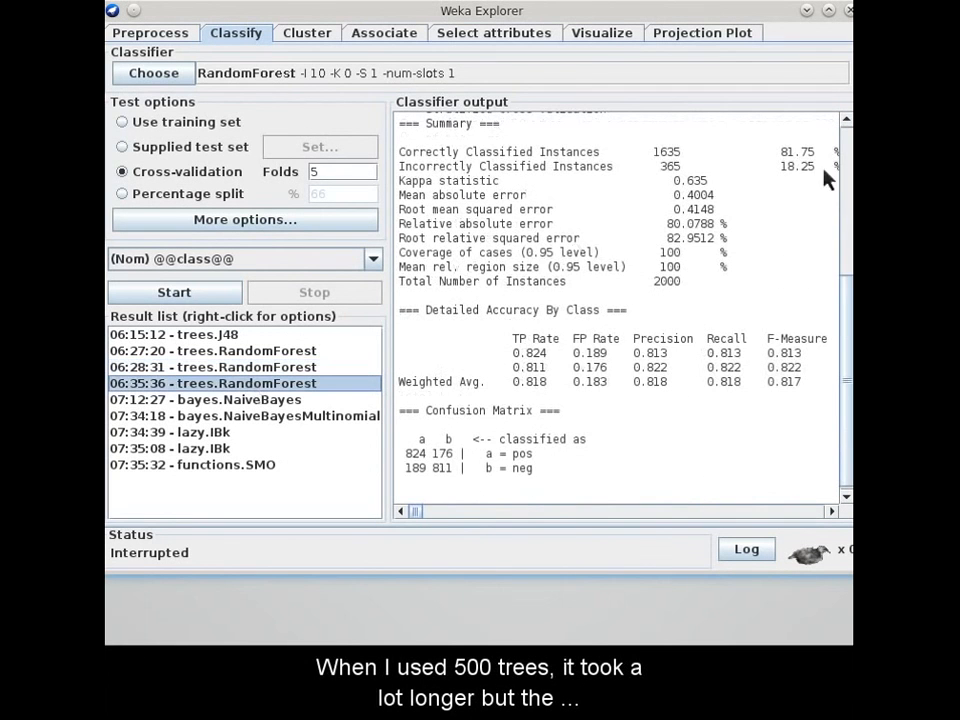
scroll(848, 130, up, 2)
scroll(849, 132, up, 3)
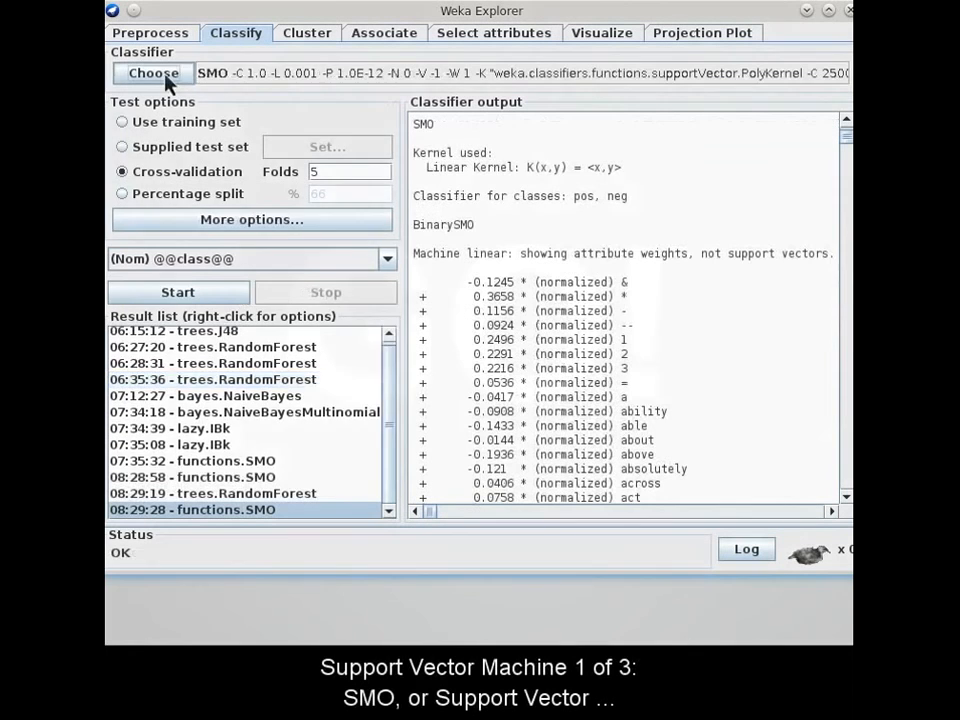
Step: Keep the SMO classifier, and try RBFKernel as the kernel in its settings
click(160, 78)
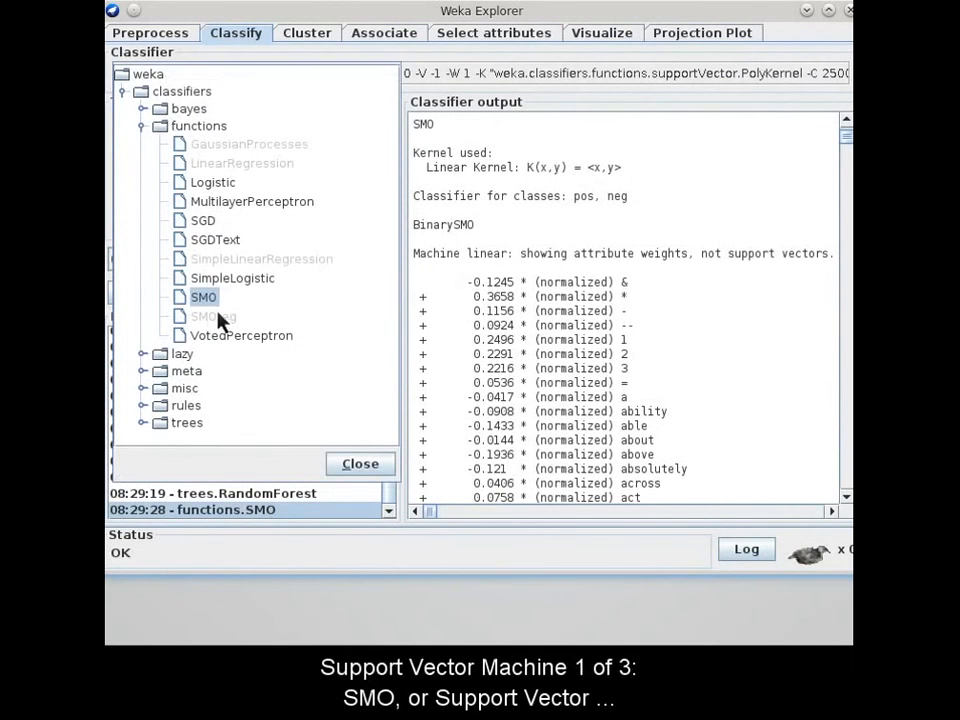
click(360, 463)
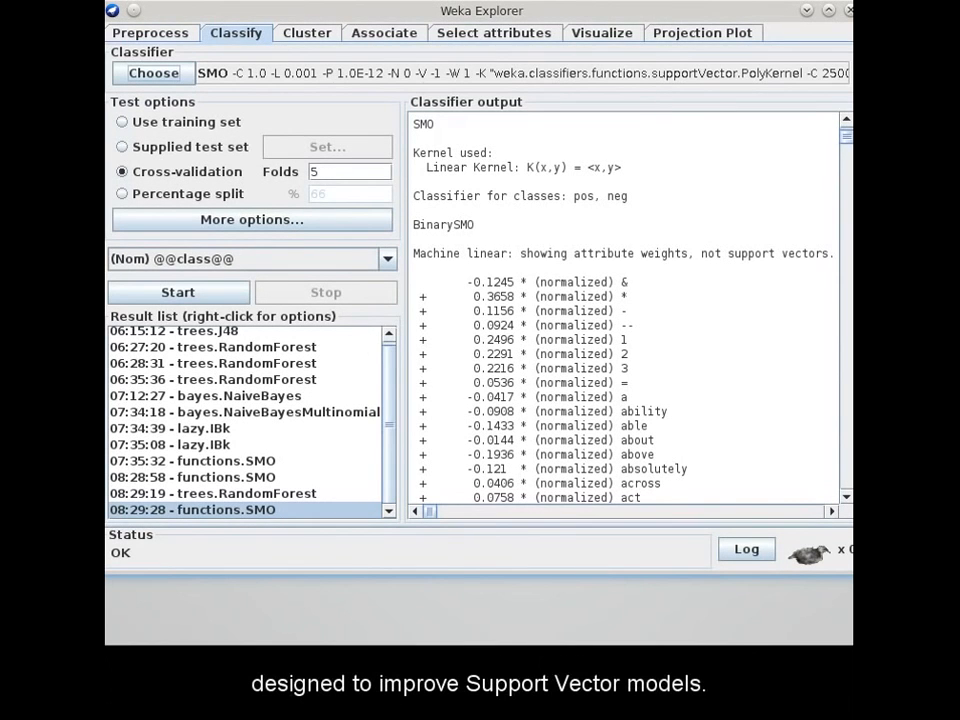
click(776, 76)
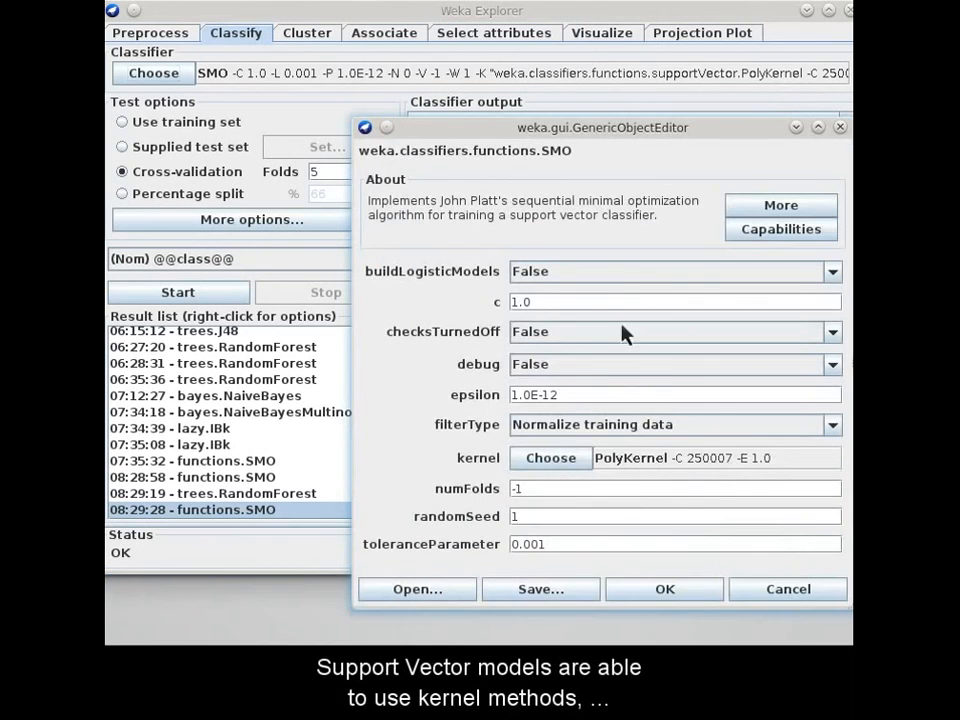
click(556, 465)
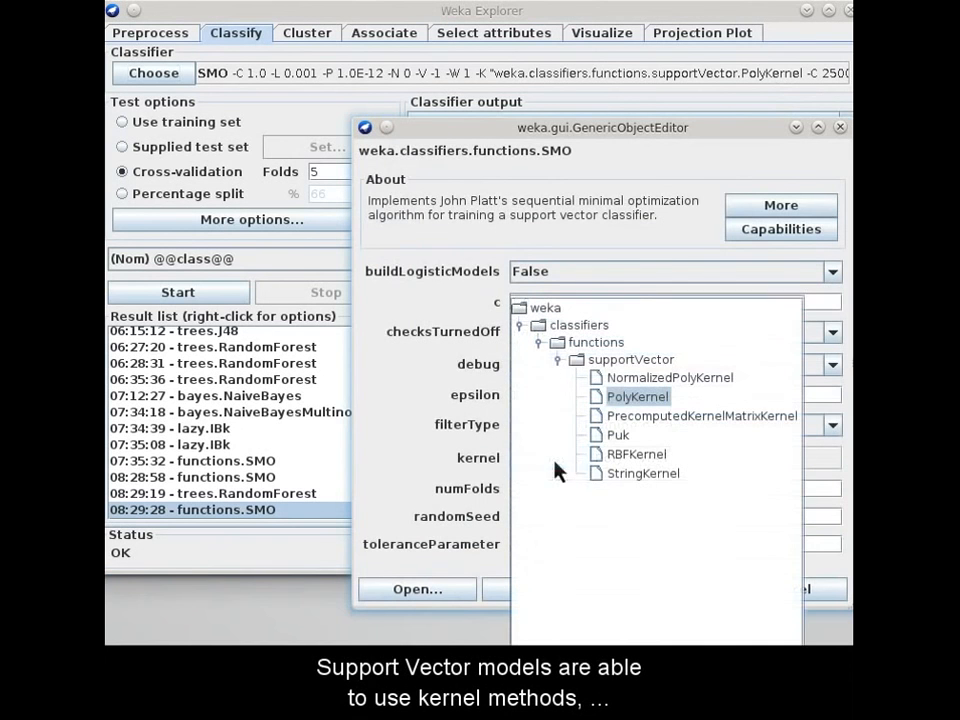
click(624, 455)
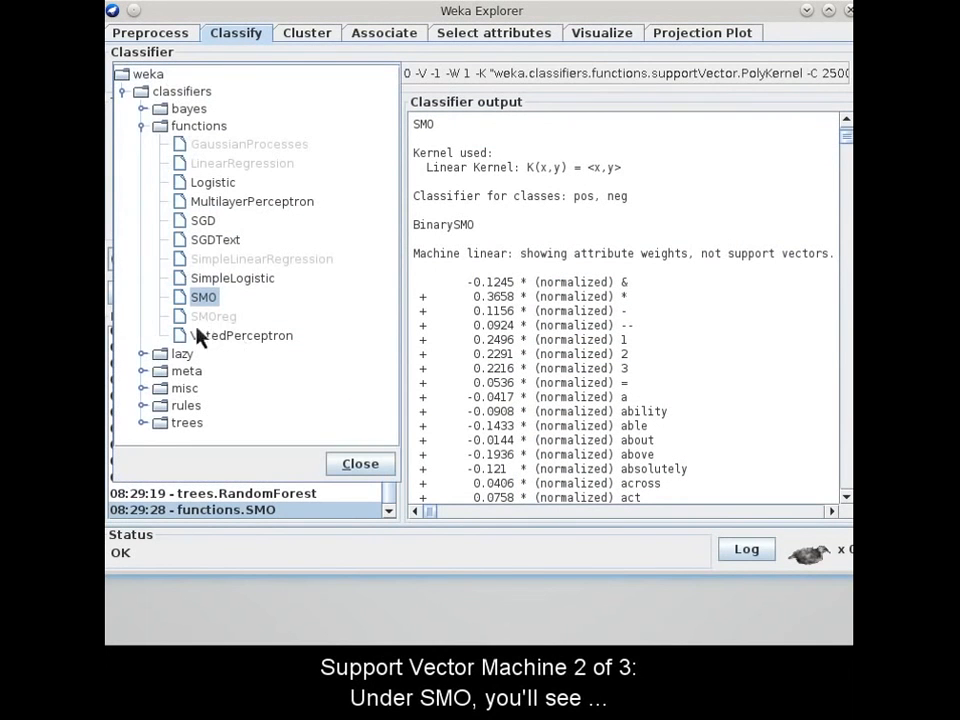
Step: Review SMO's settings and look at SMOreg among the function classifiers, keeping SMO selected
click(352, 465)
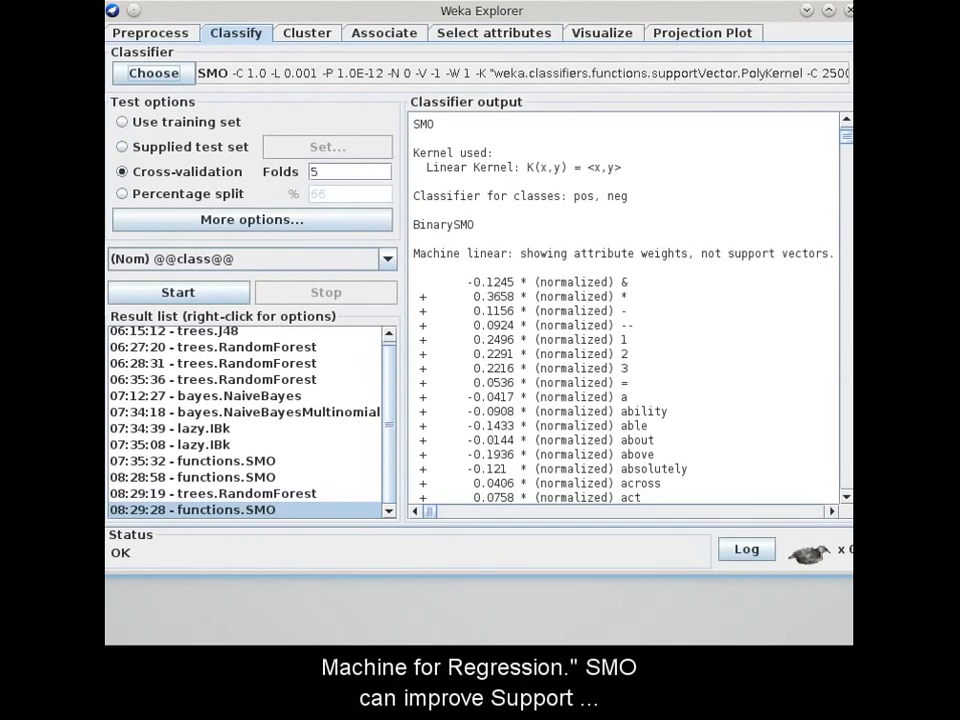
click(786, 73)
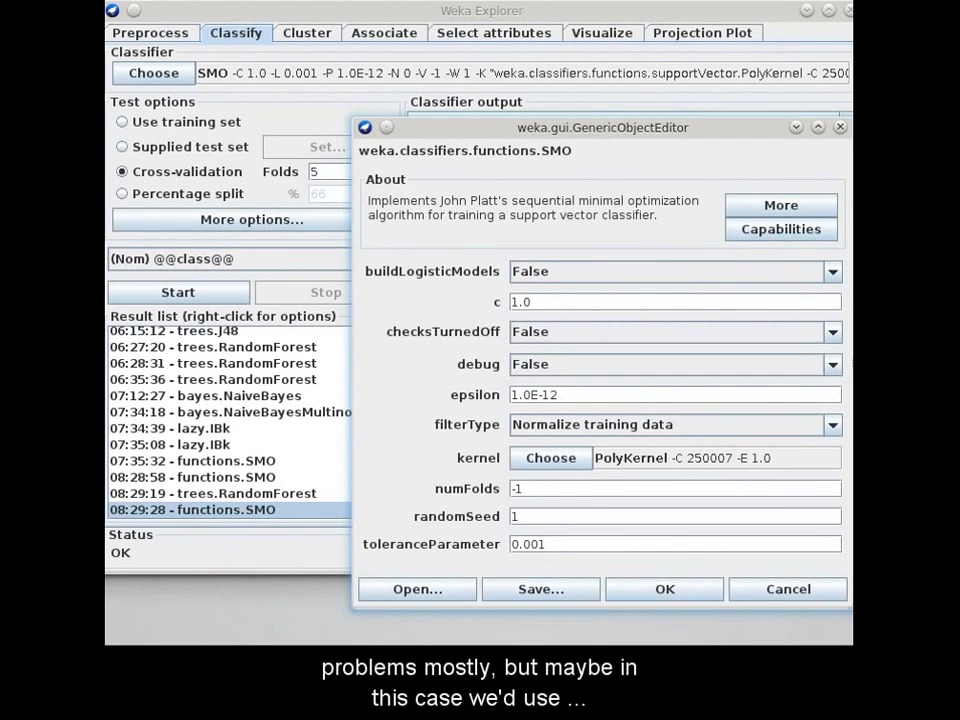
click(665, 589)
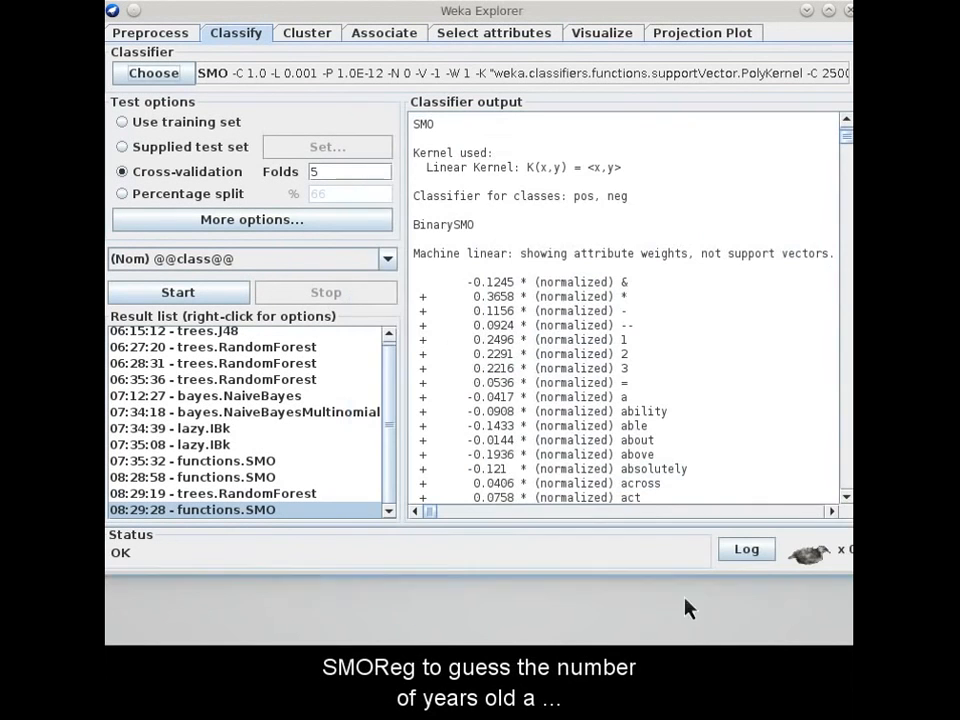
click(160, 75)
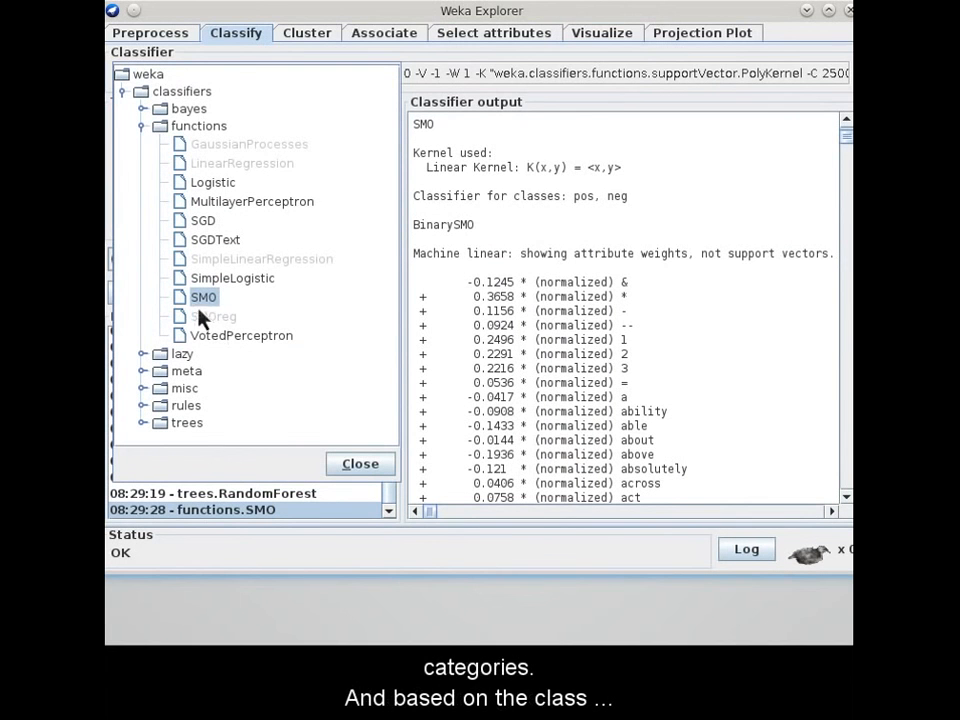
click(362, 478)
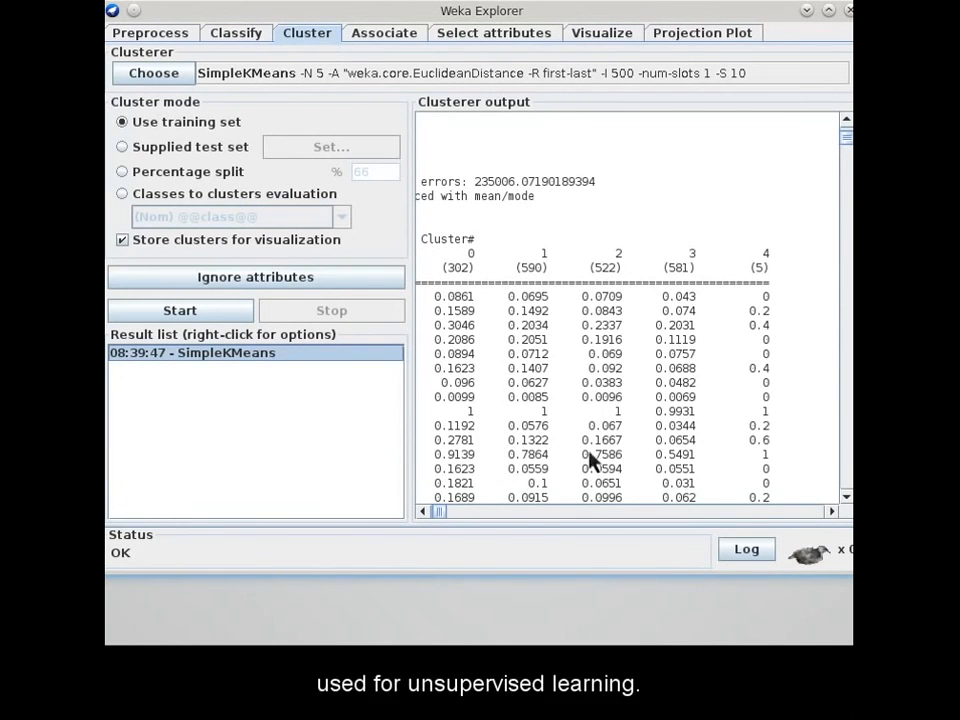
Step: Examine the SimpleKMeans centroid values per word across the clusters, and review the clusterer's numClusters setting
click(422, 511)
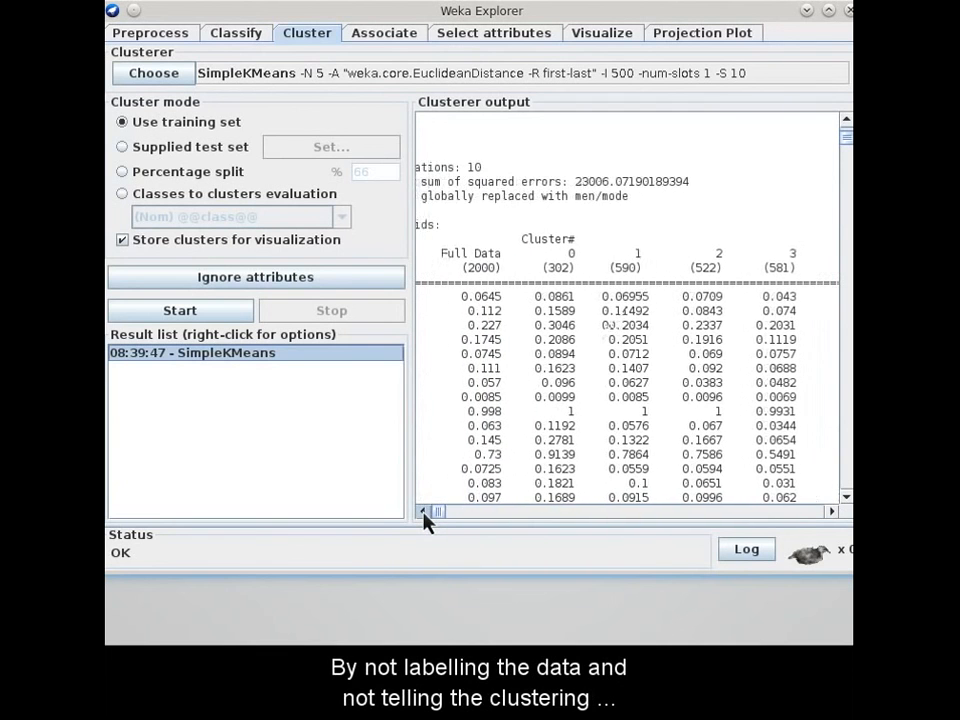
click(422, 511)
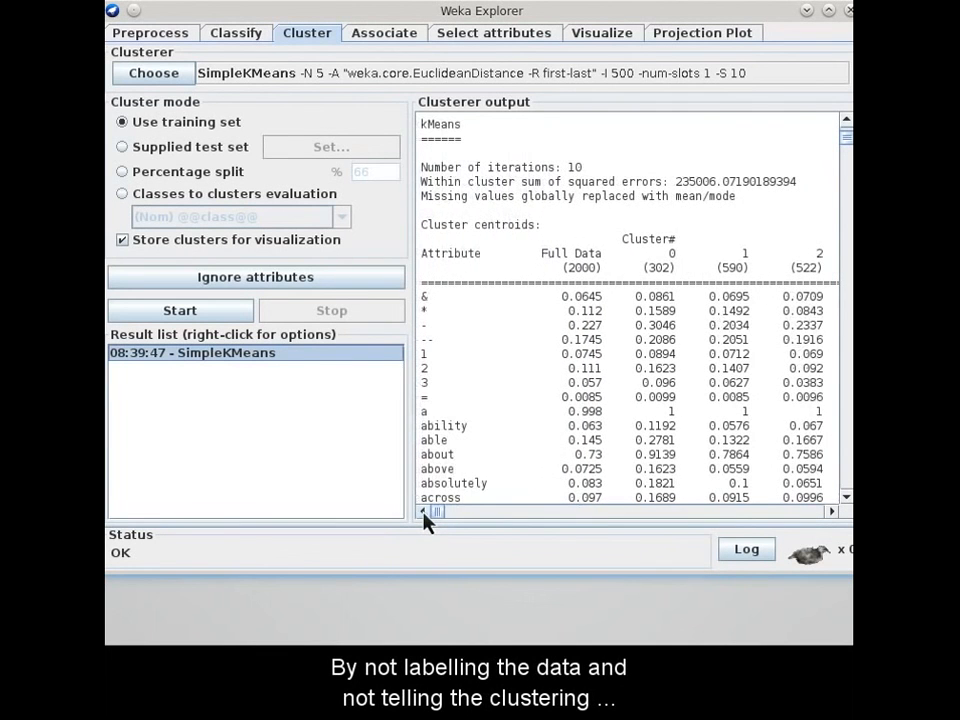
click(846, 497)
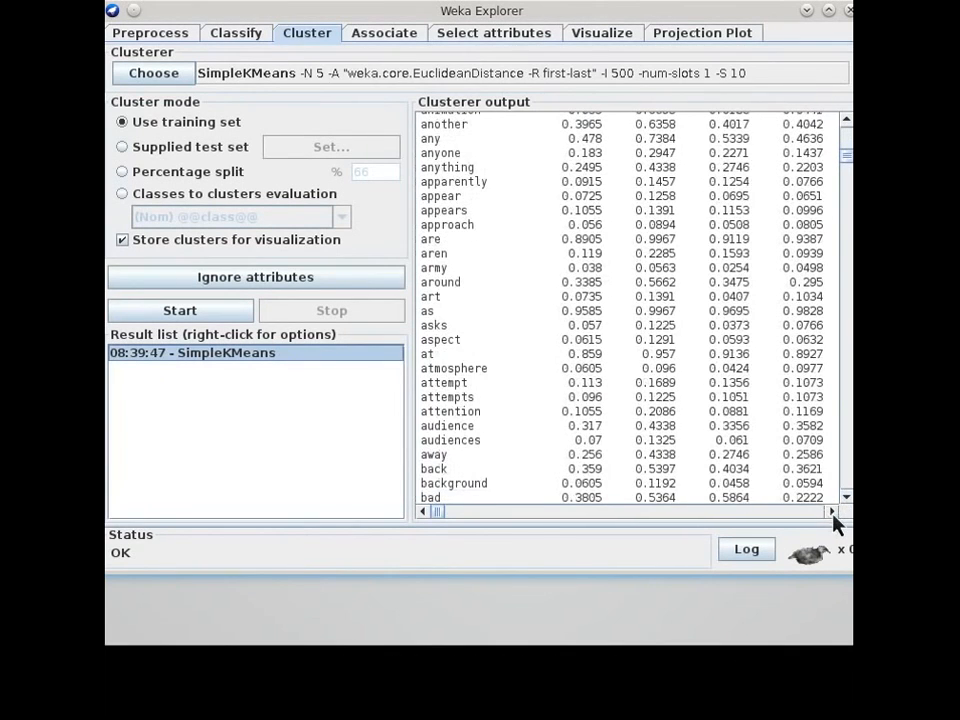
click(831, 512)
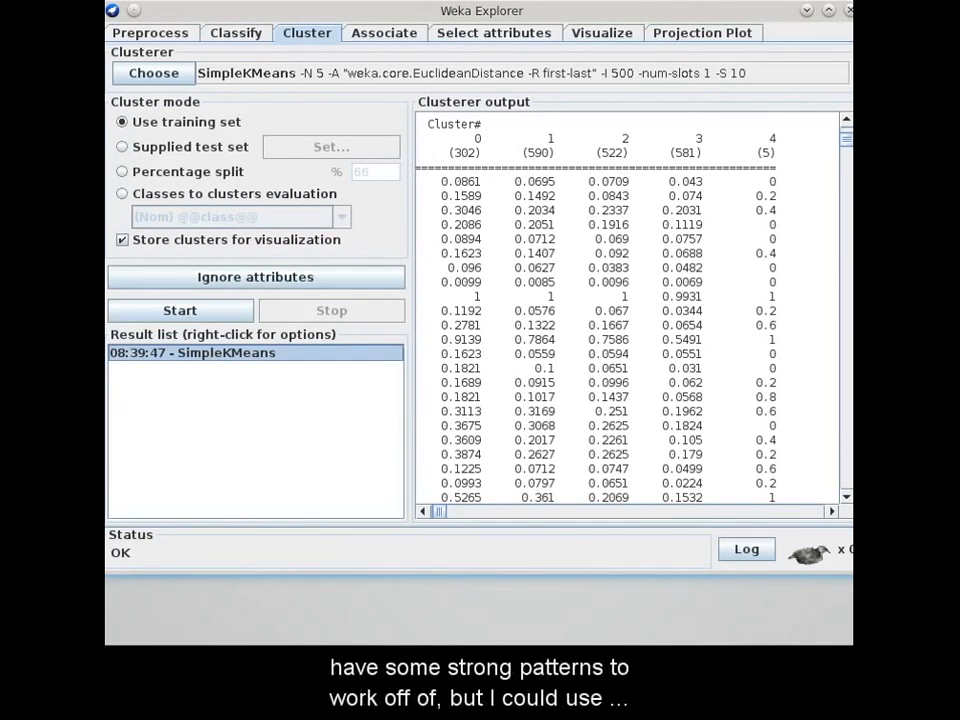
click(741, 86)
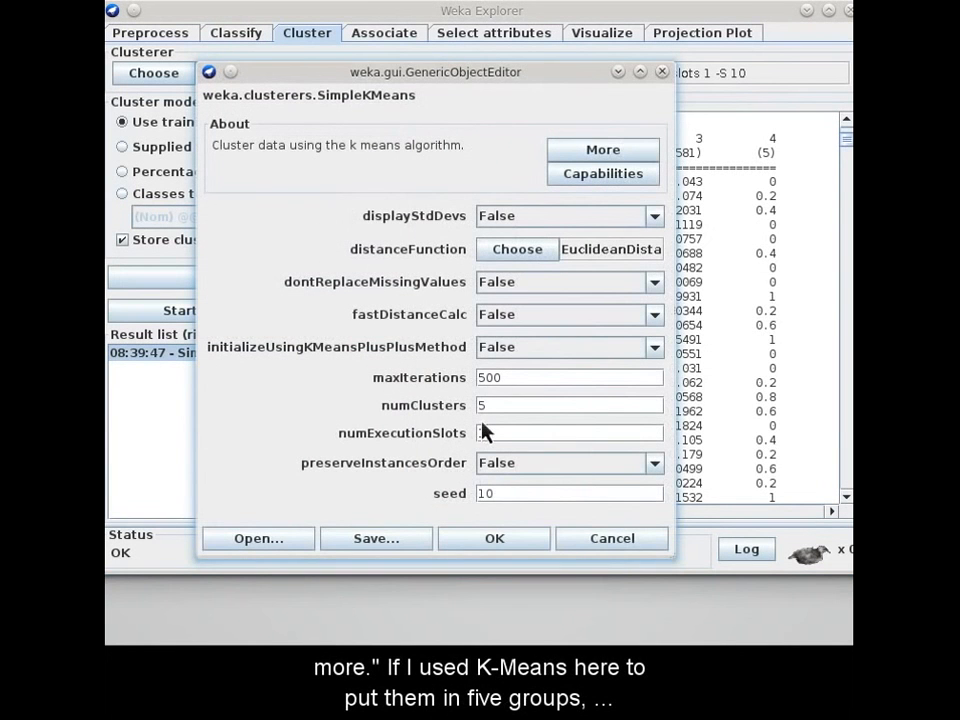
click(486, 536)
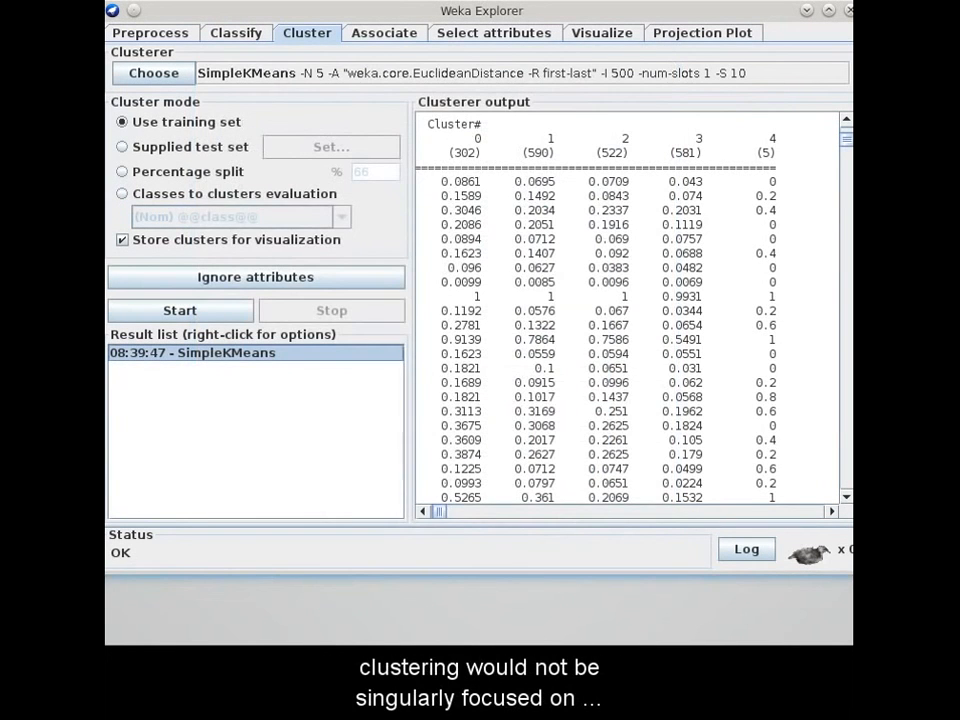